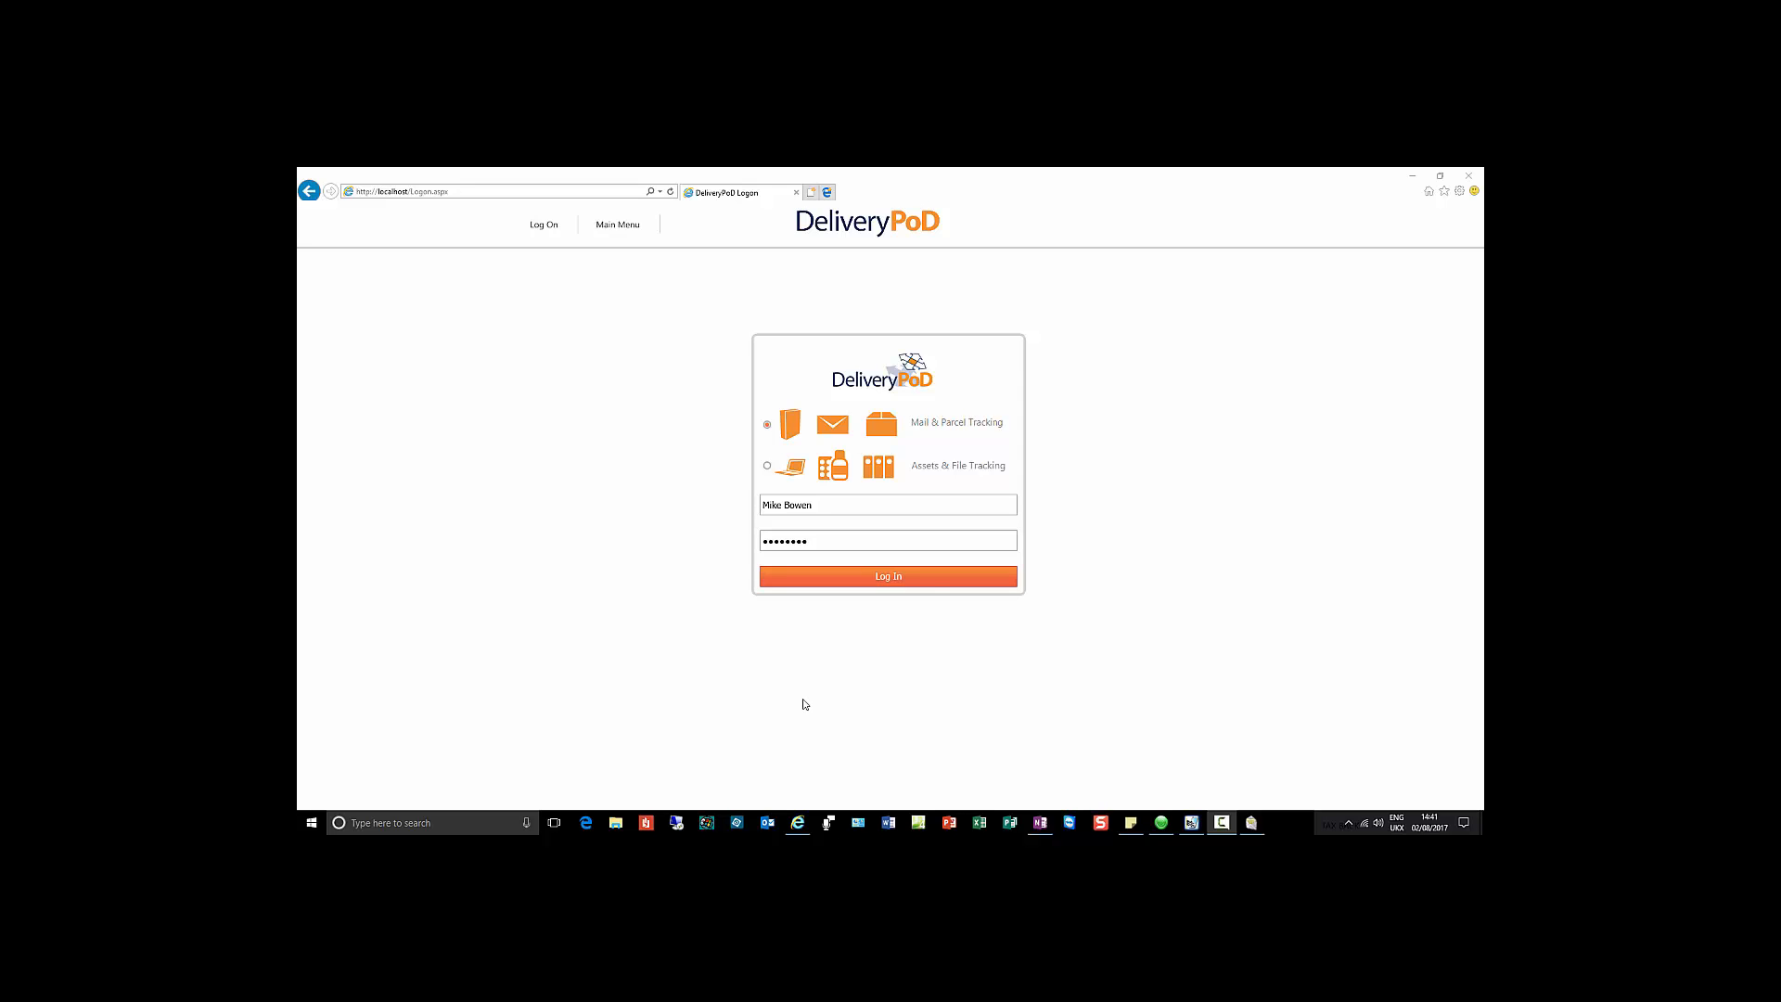
# Step: Log in to the staff area and open Main Search, listing 28 consignments from the last 14 days
pyautogui.click(932, 576)
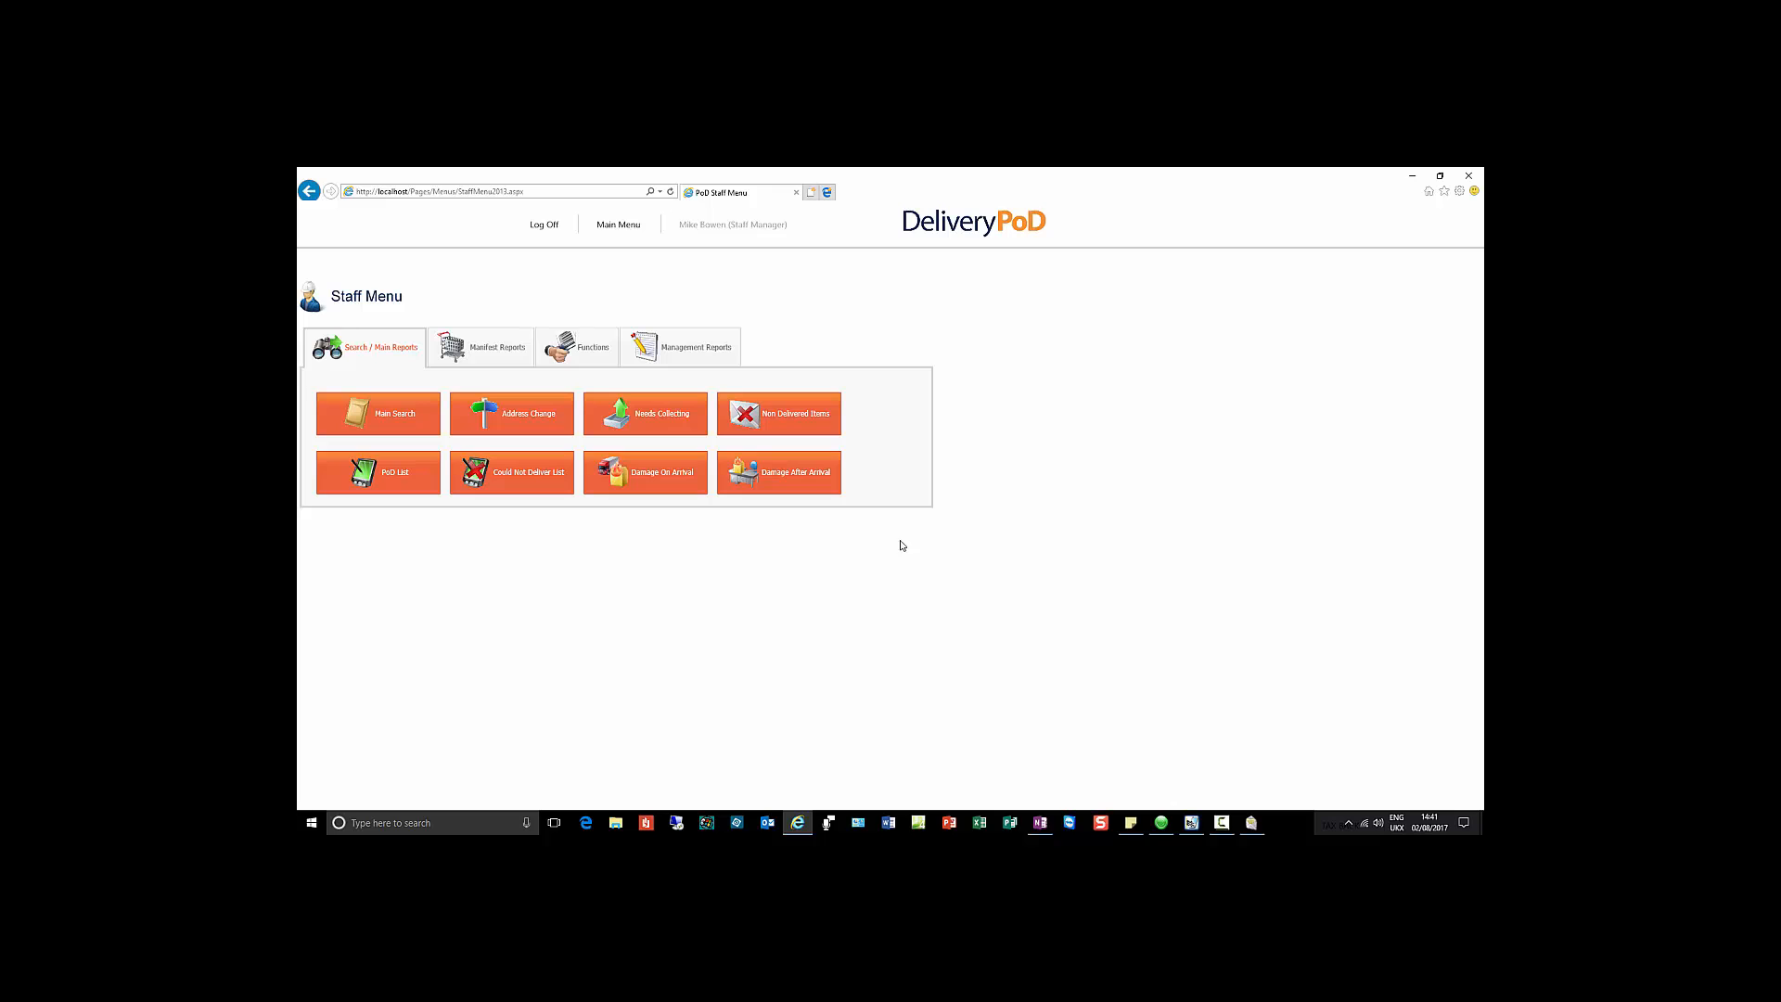
pyautogui.click(414, 413)
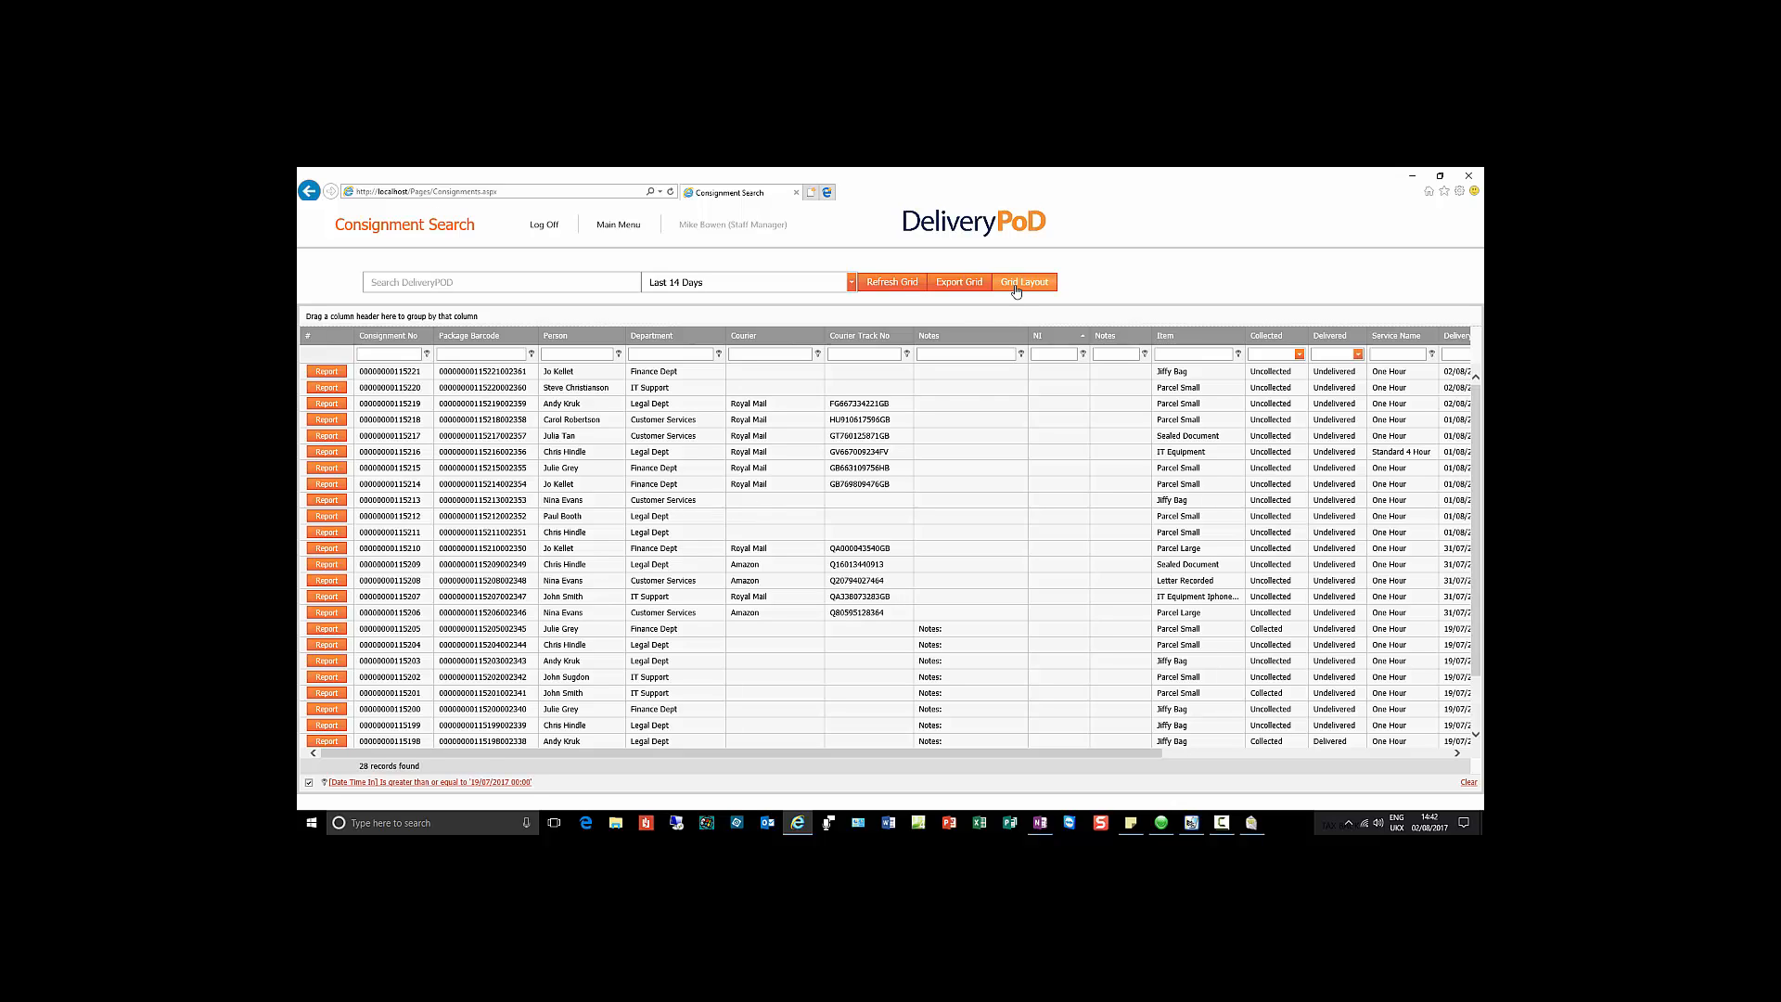
pyautogui.click(556, 284)
pyautogui.write('inance Royal')
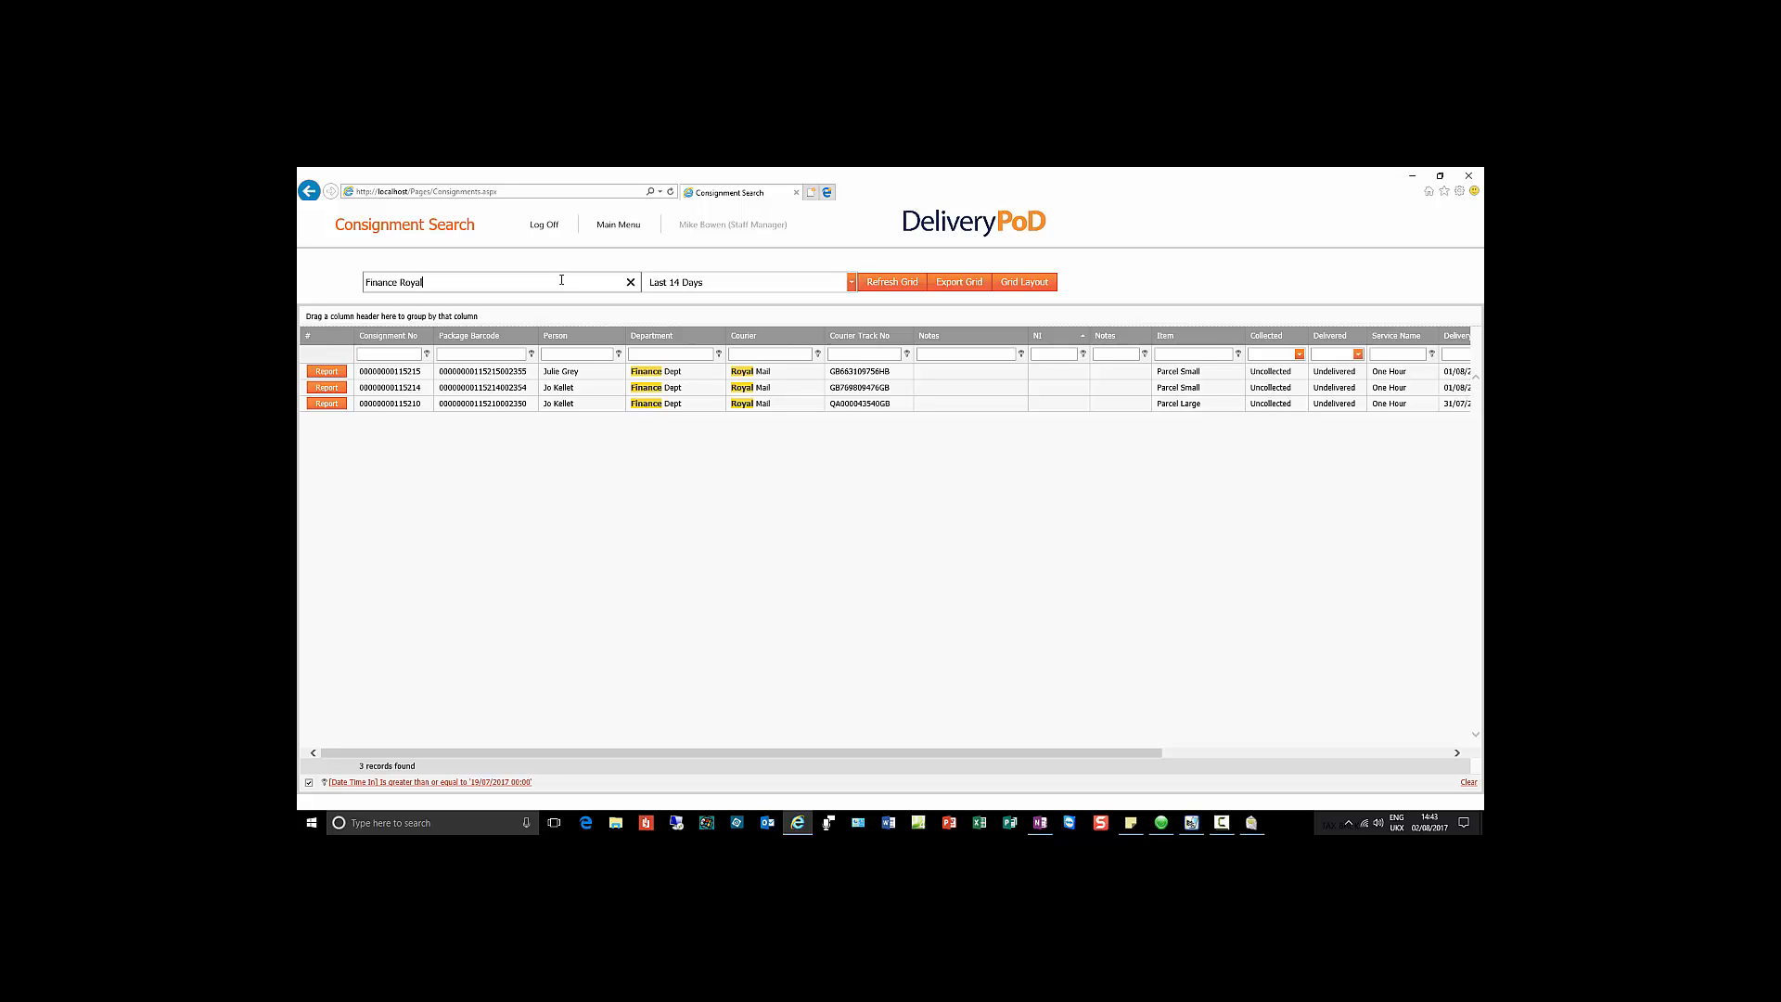
pyautogui.click(632, 282)
pyautogui.click(876, 284)
pyautogui.moveTo(423, 282); pyautogui.dragTo(367, 282)
pyautogui.press('BackSpace')
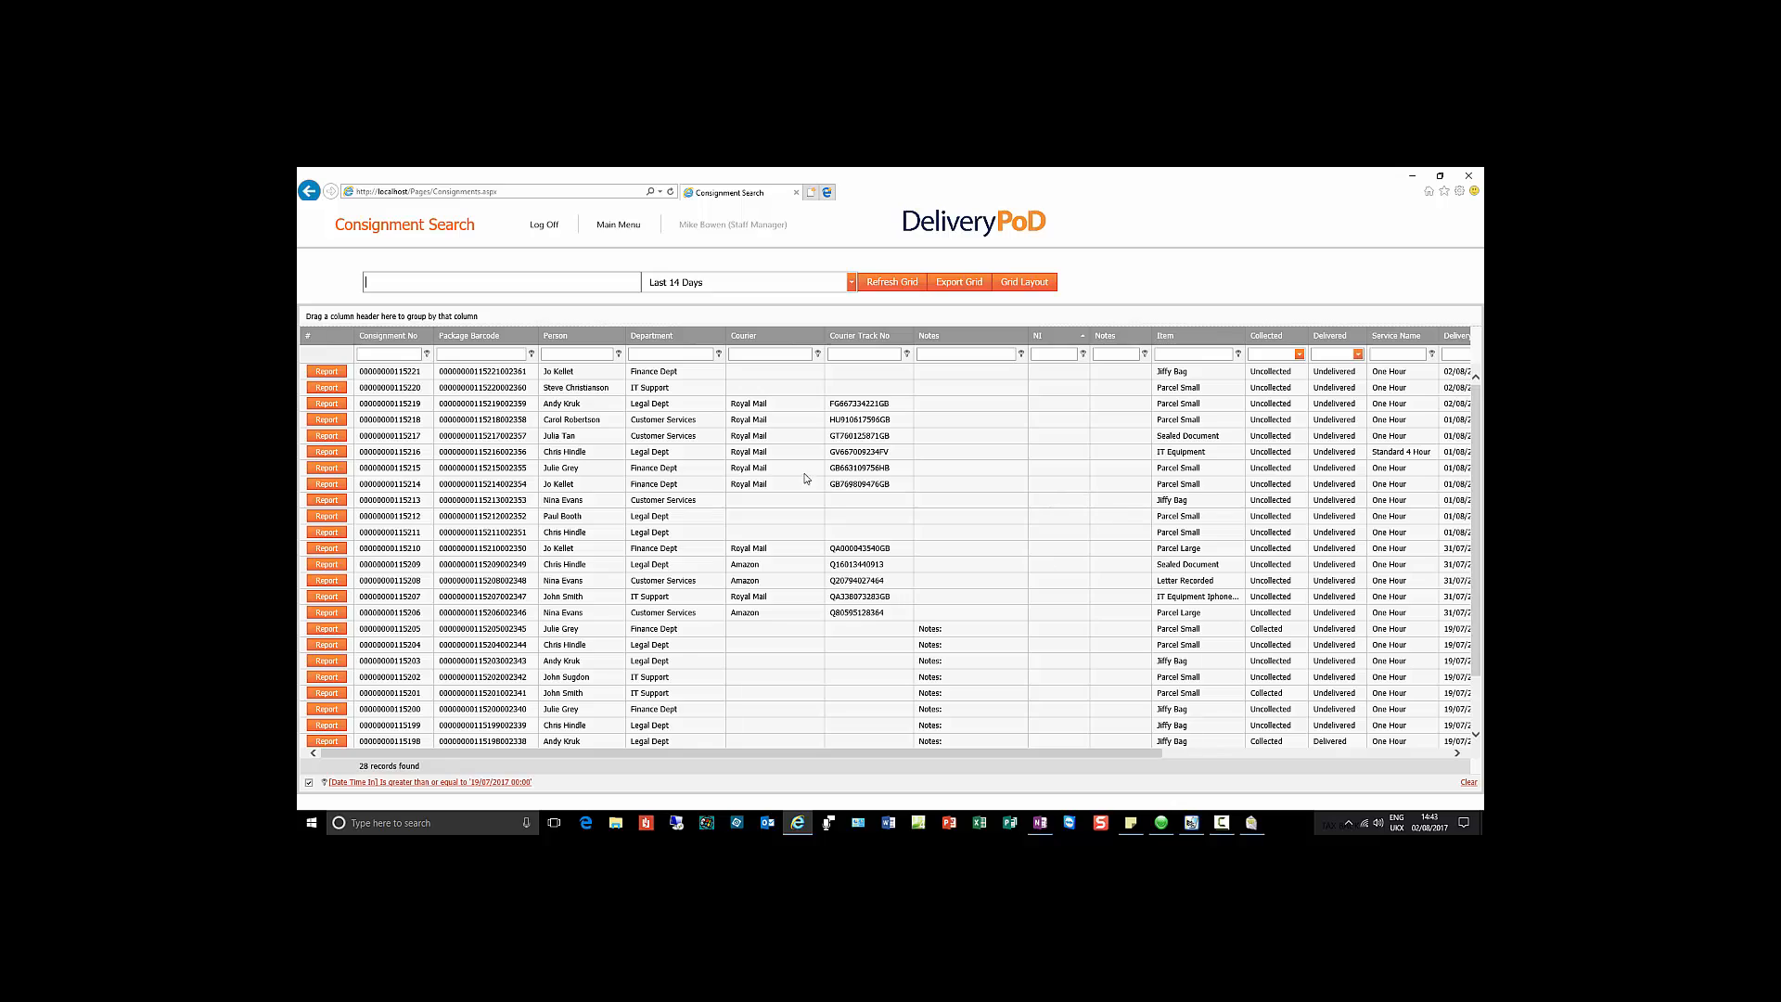
pyautogui.click(618, 356)
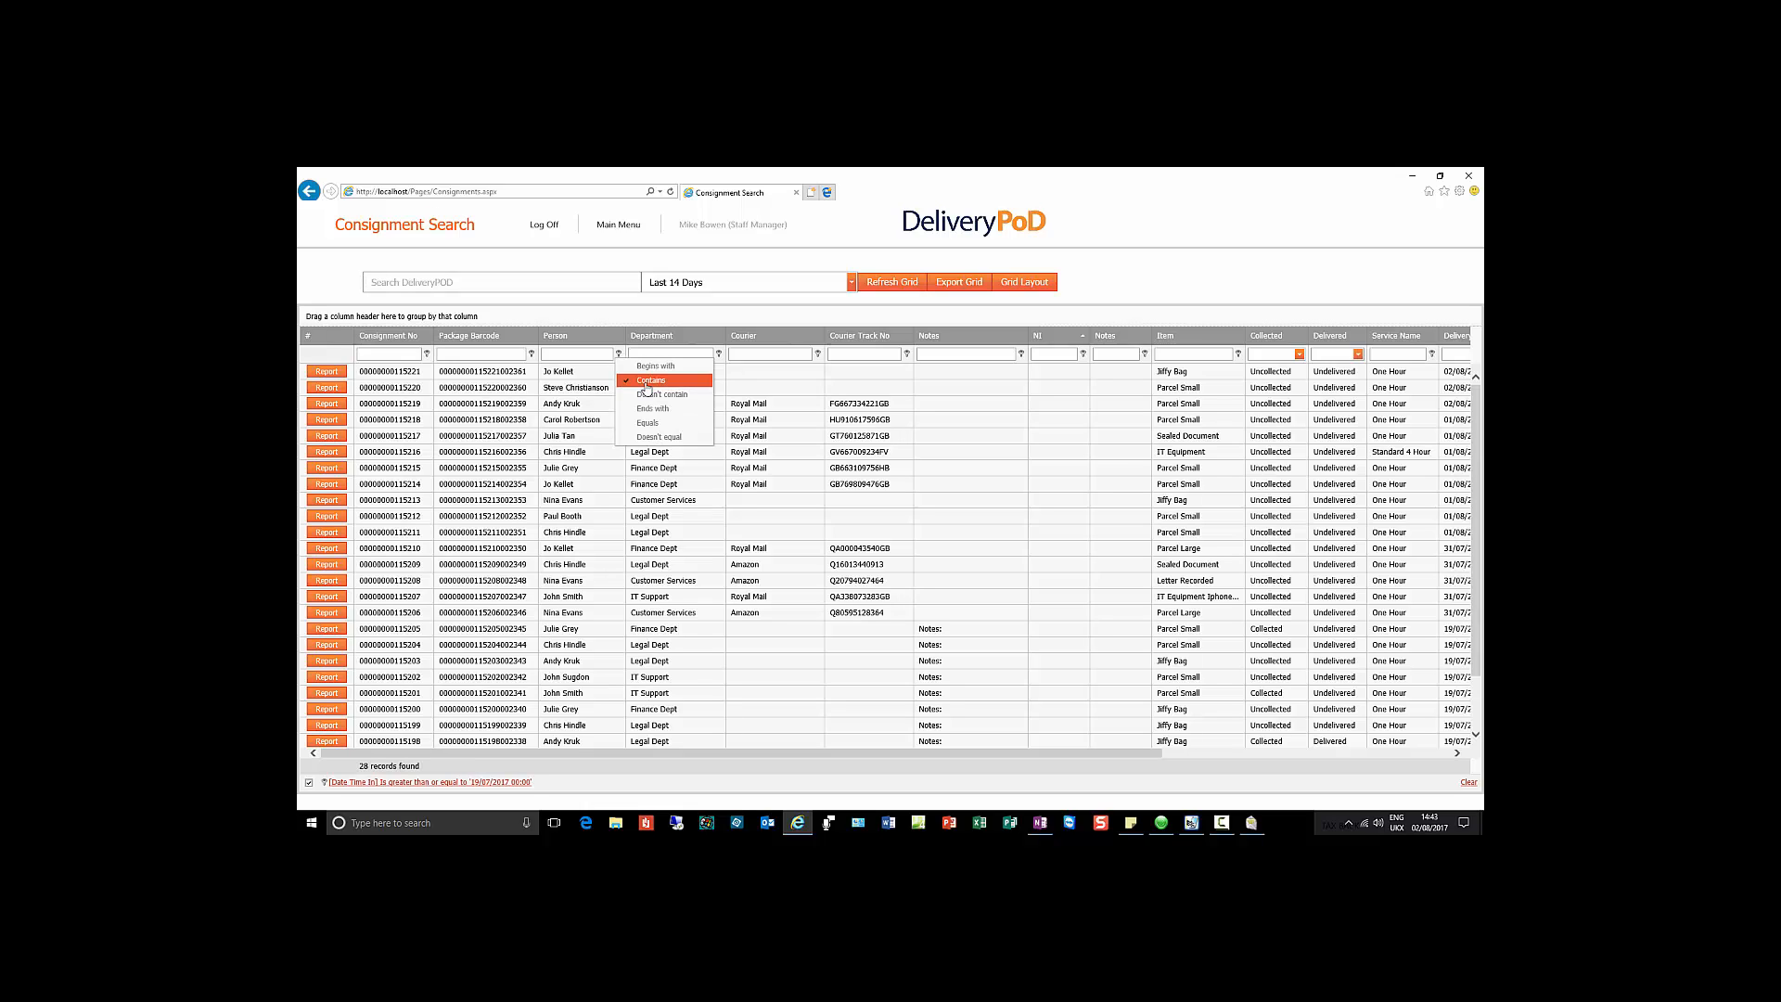
pyautogui.click(586, 353)
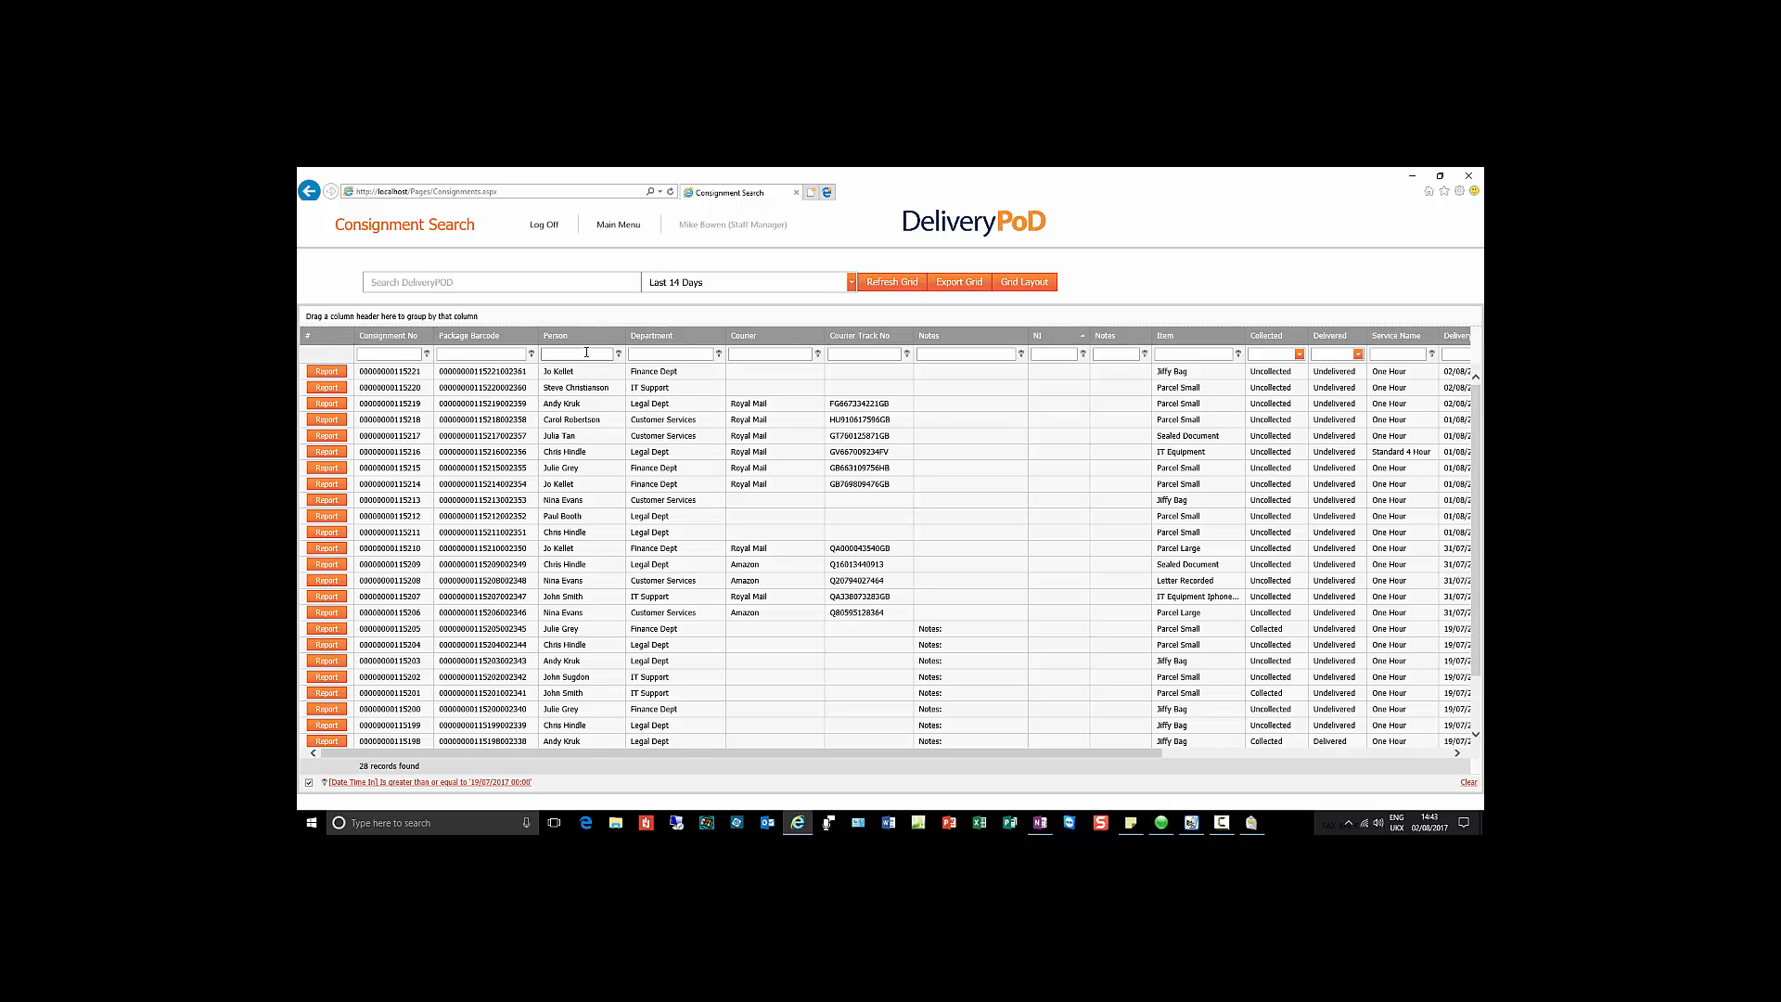
pyautogui.write('Evans')
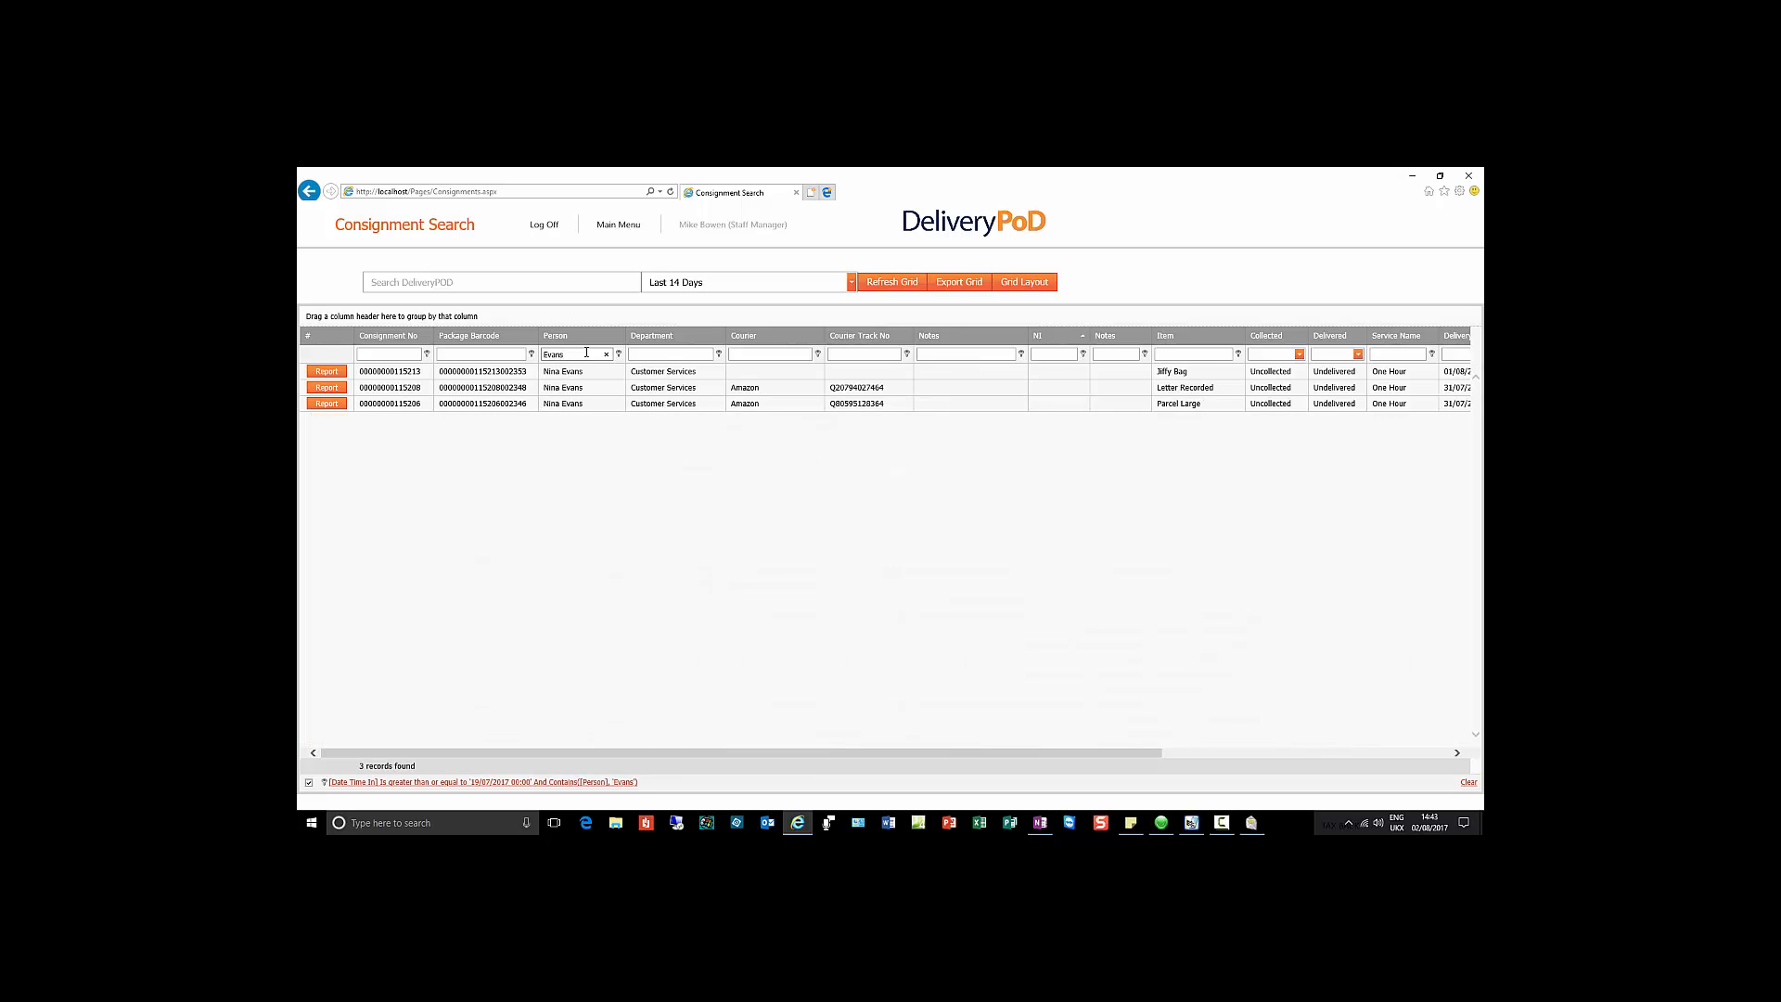
pyautogui.click(753, 354)
pyautogui.write('Amazon')
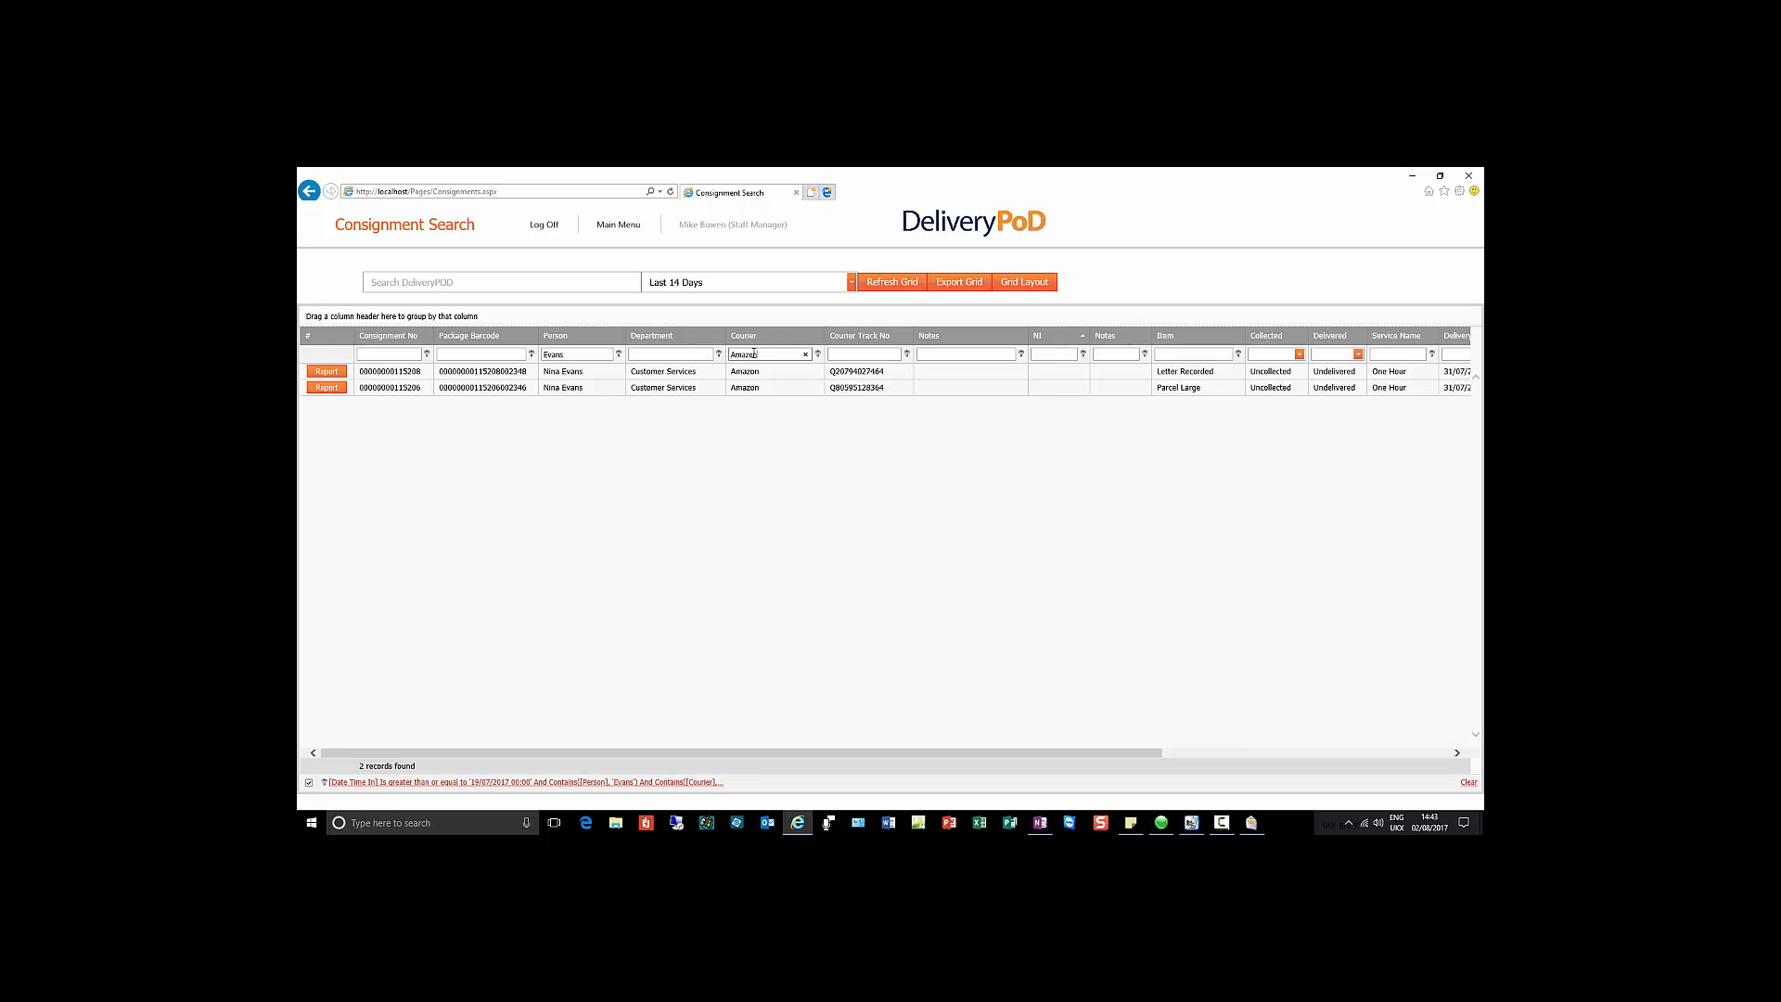
pyautogui.click(609, 357)
pyautogui.click(608, 356)
pyautogui.click(808, 356)
pyautogui.click(807, 355)
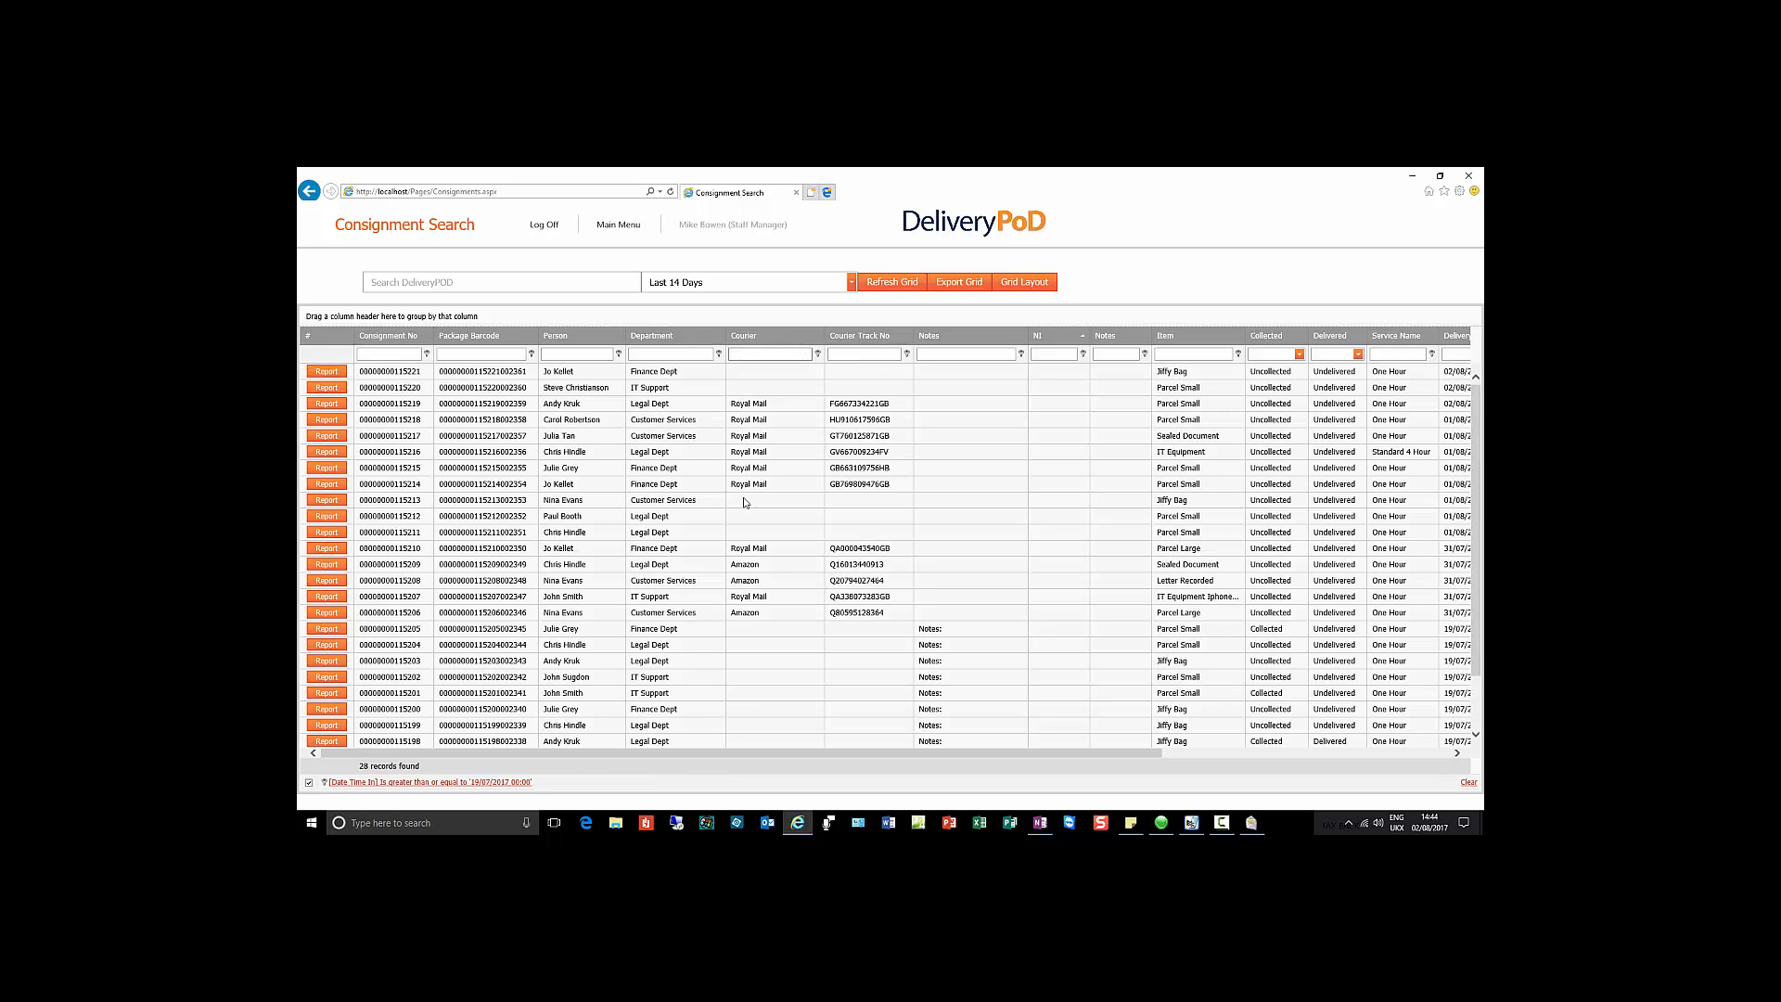
pyautogui.scroll(-2, 614, 589)
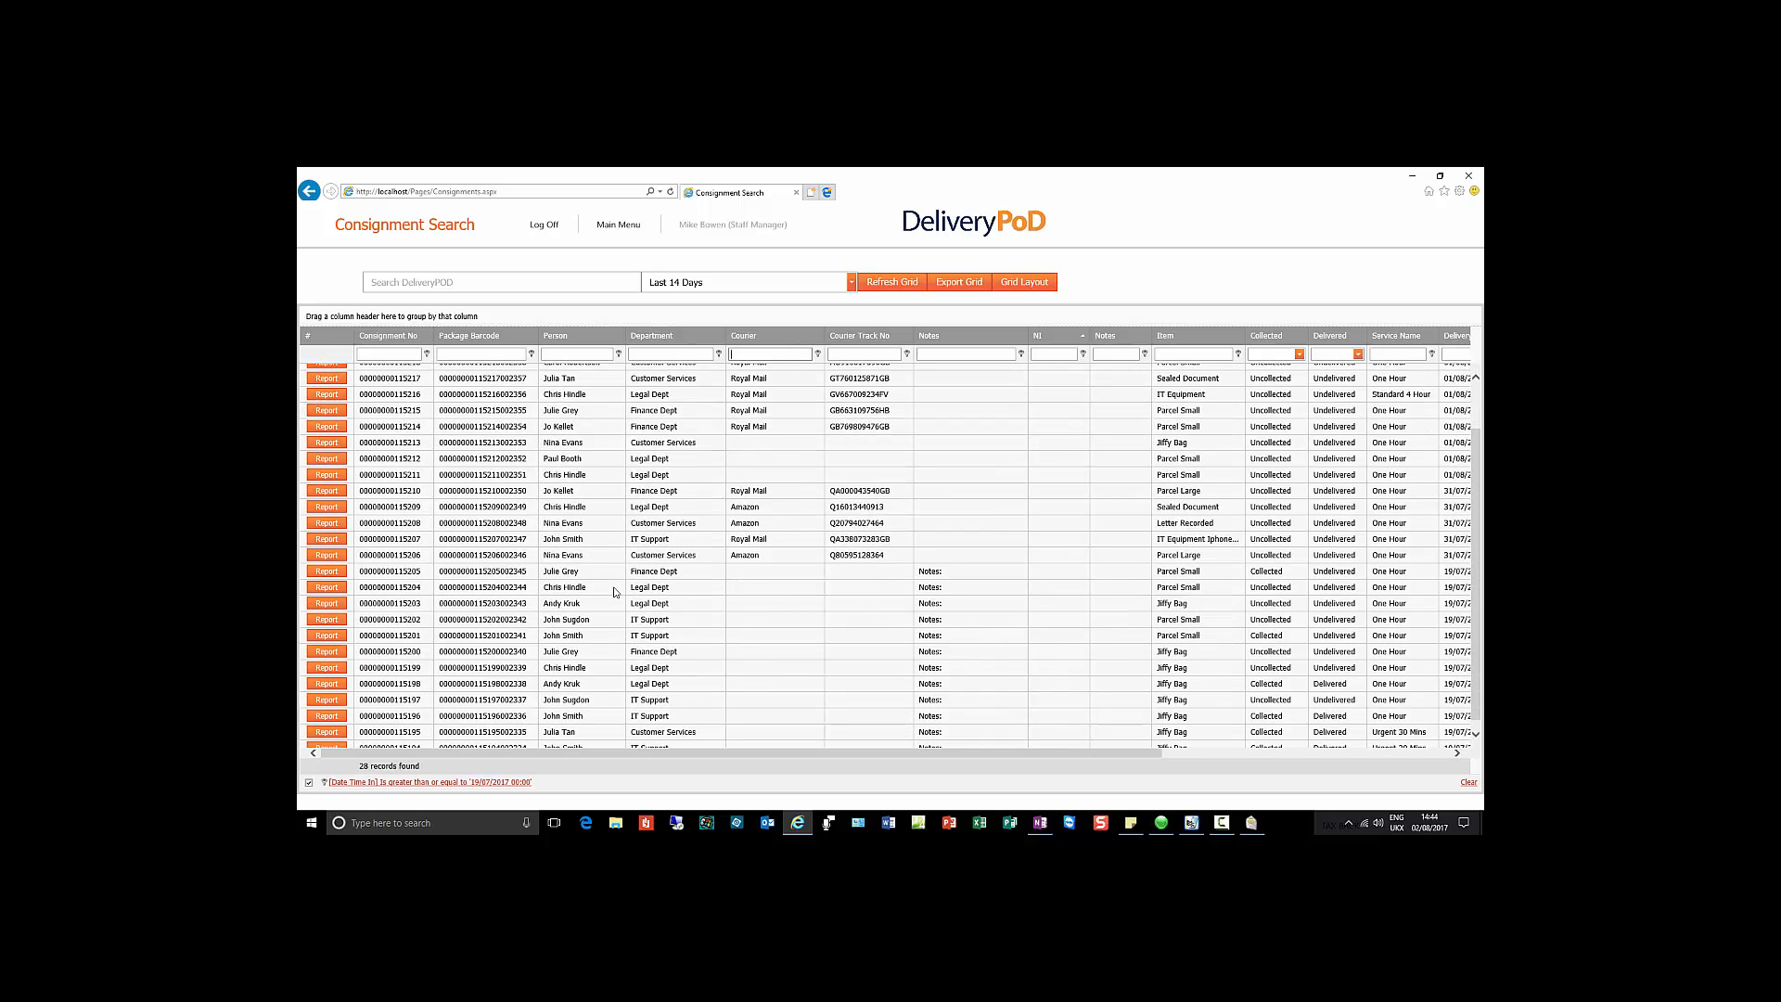
pyautogui.scroll(2, 614, 592)
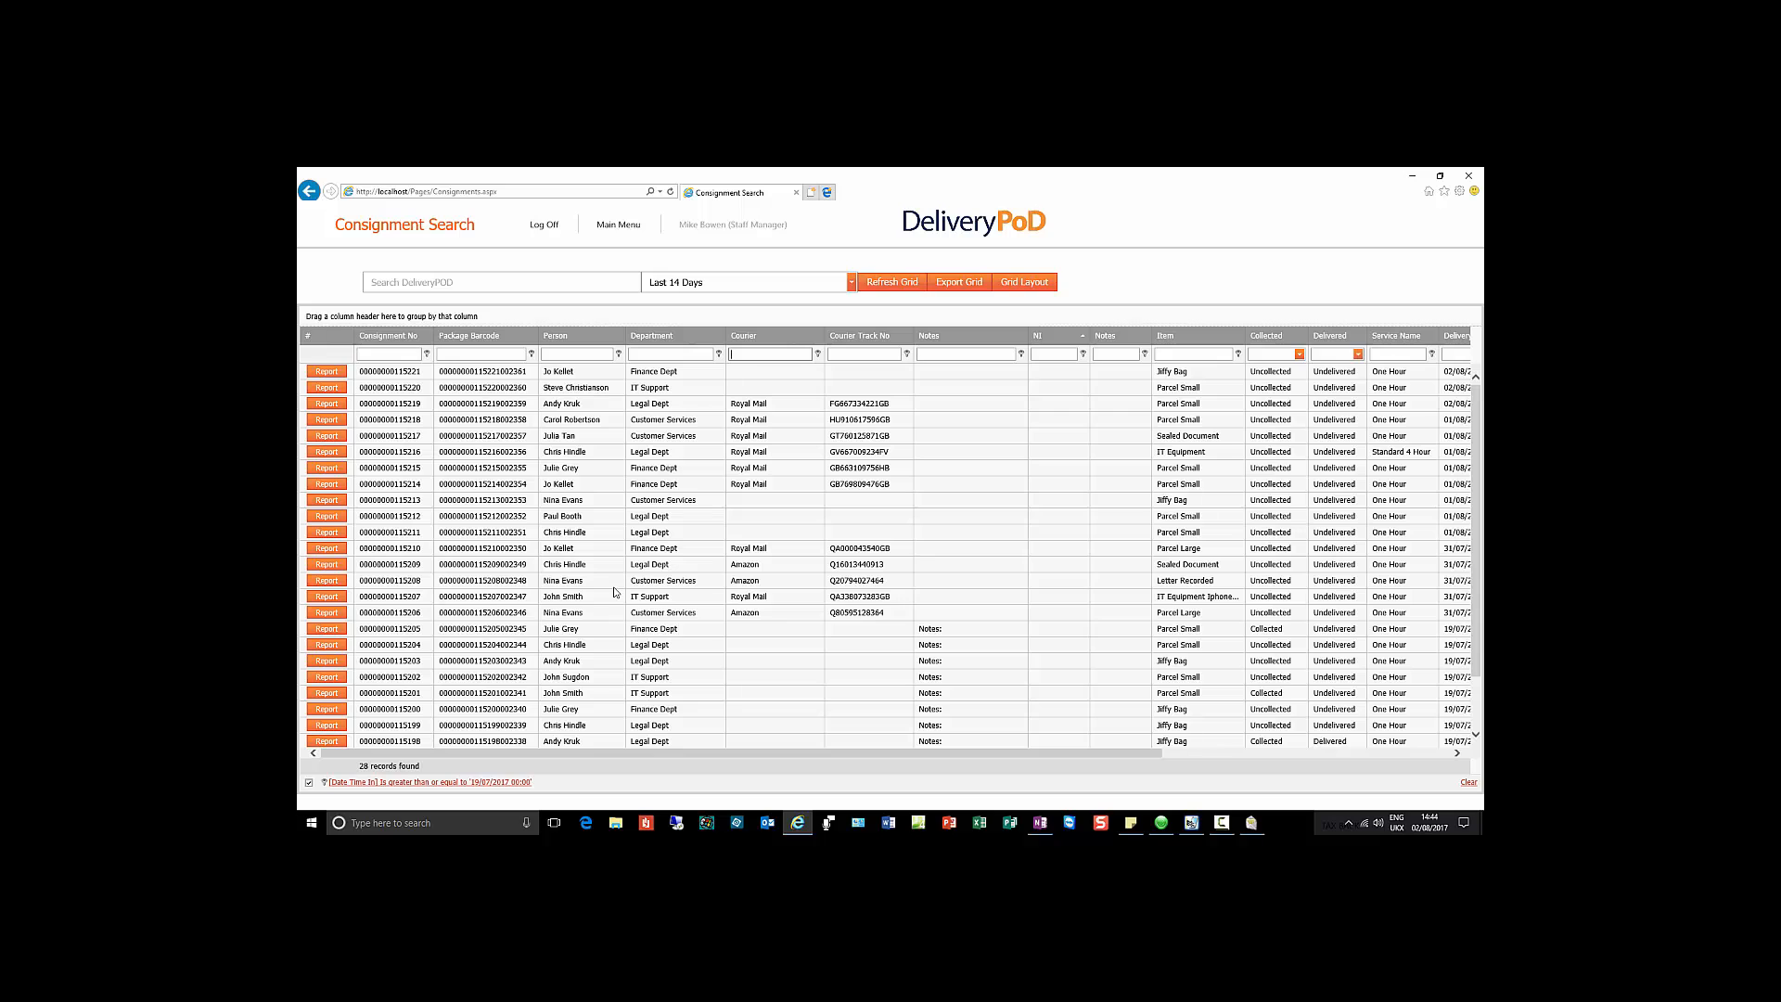
pyautogui.click(452, 785)
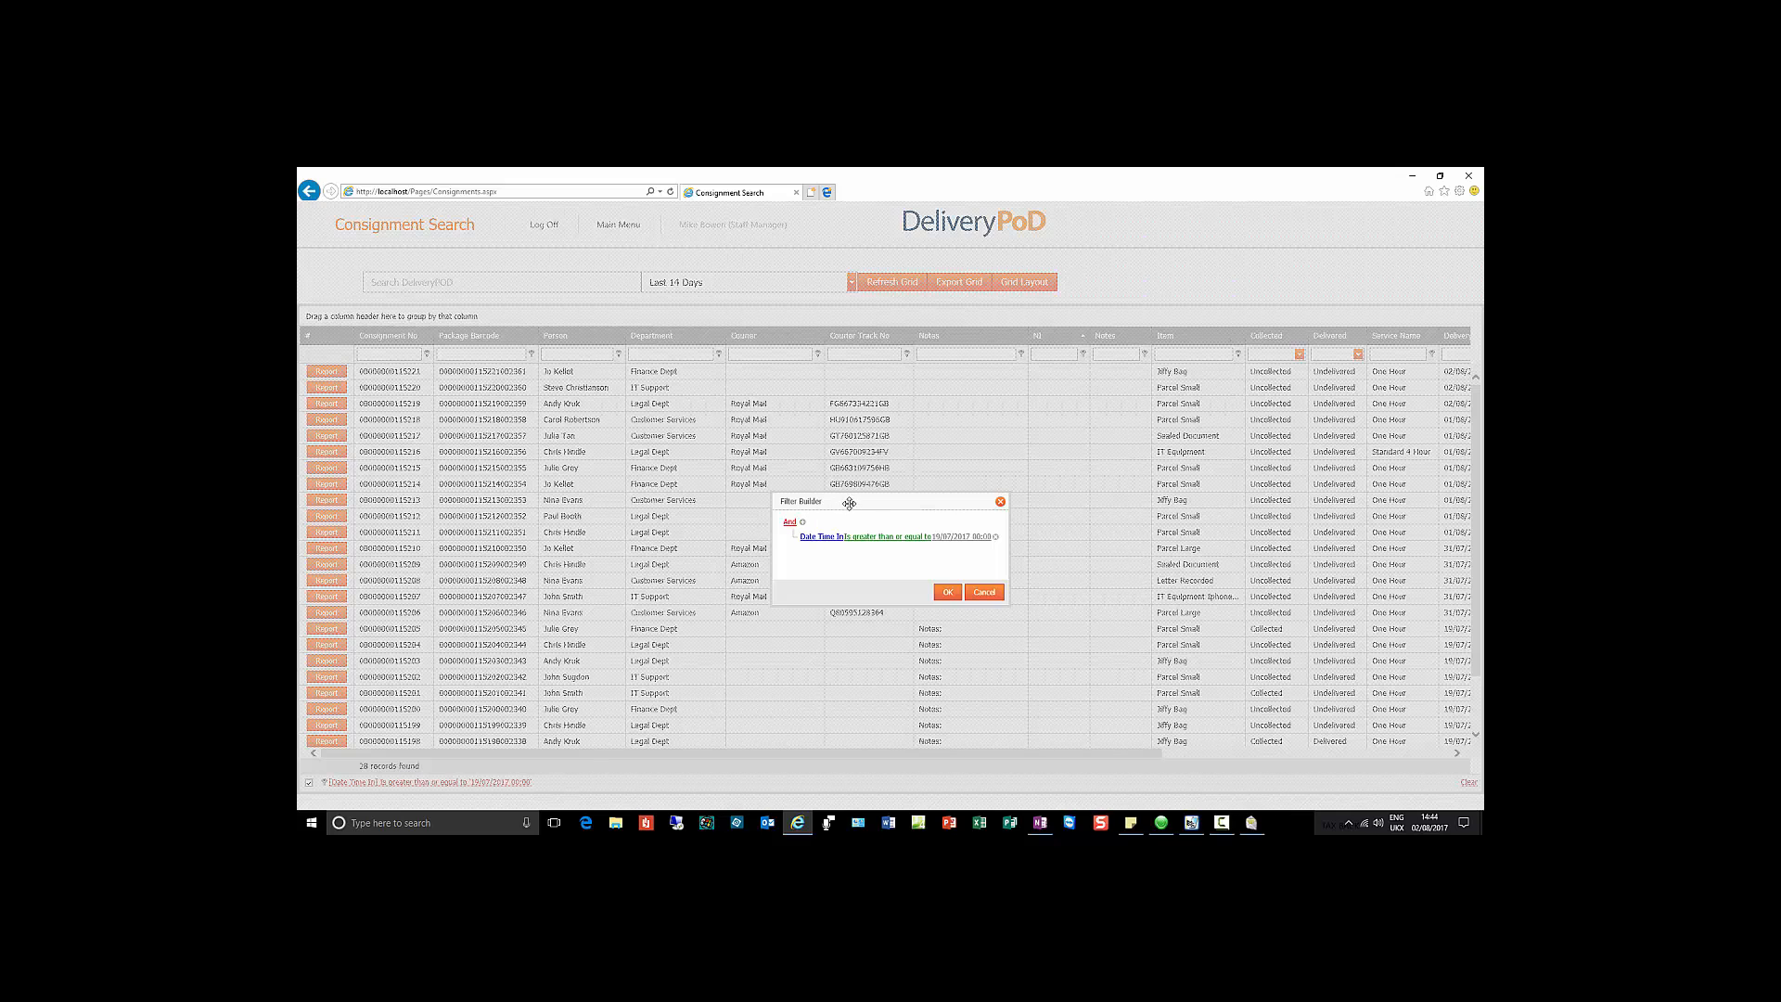
pyautogui.moveTo(849, 505); pyautogui.dragTo(819, 360)
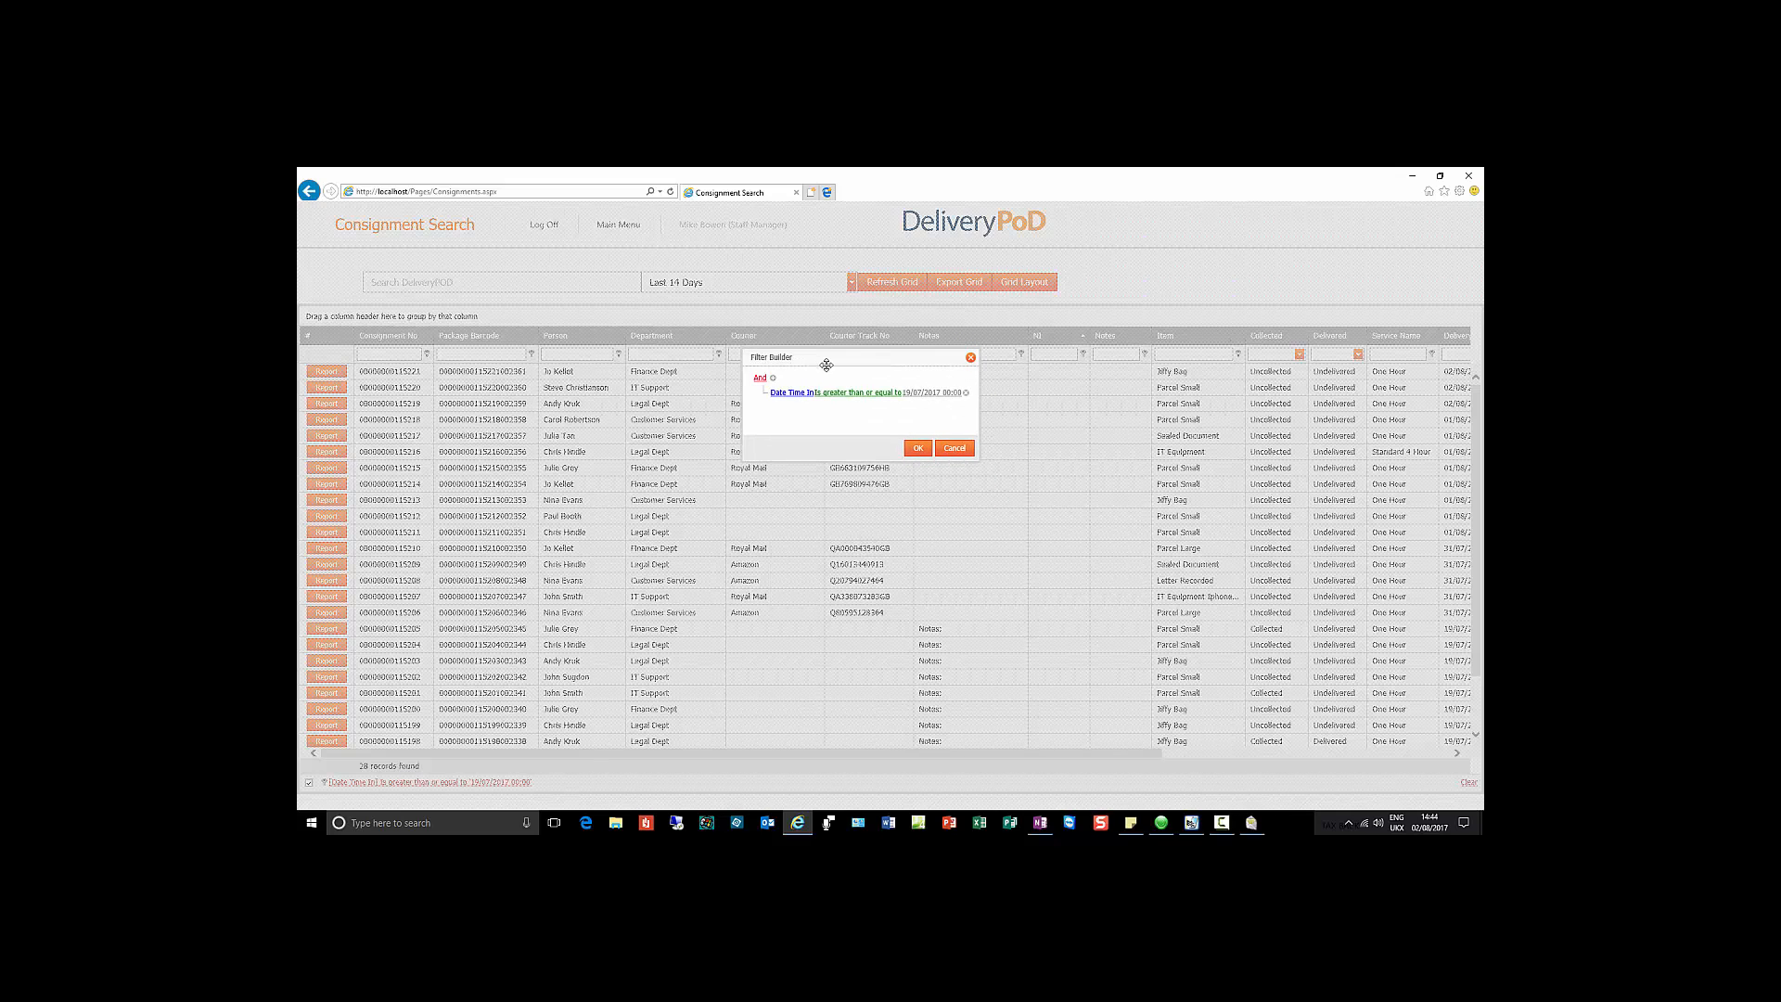
pyautogui.click(775, 380)
pyautogui.click(785, 408)
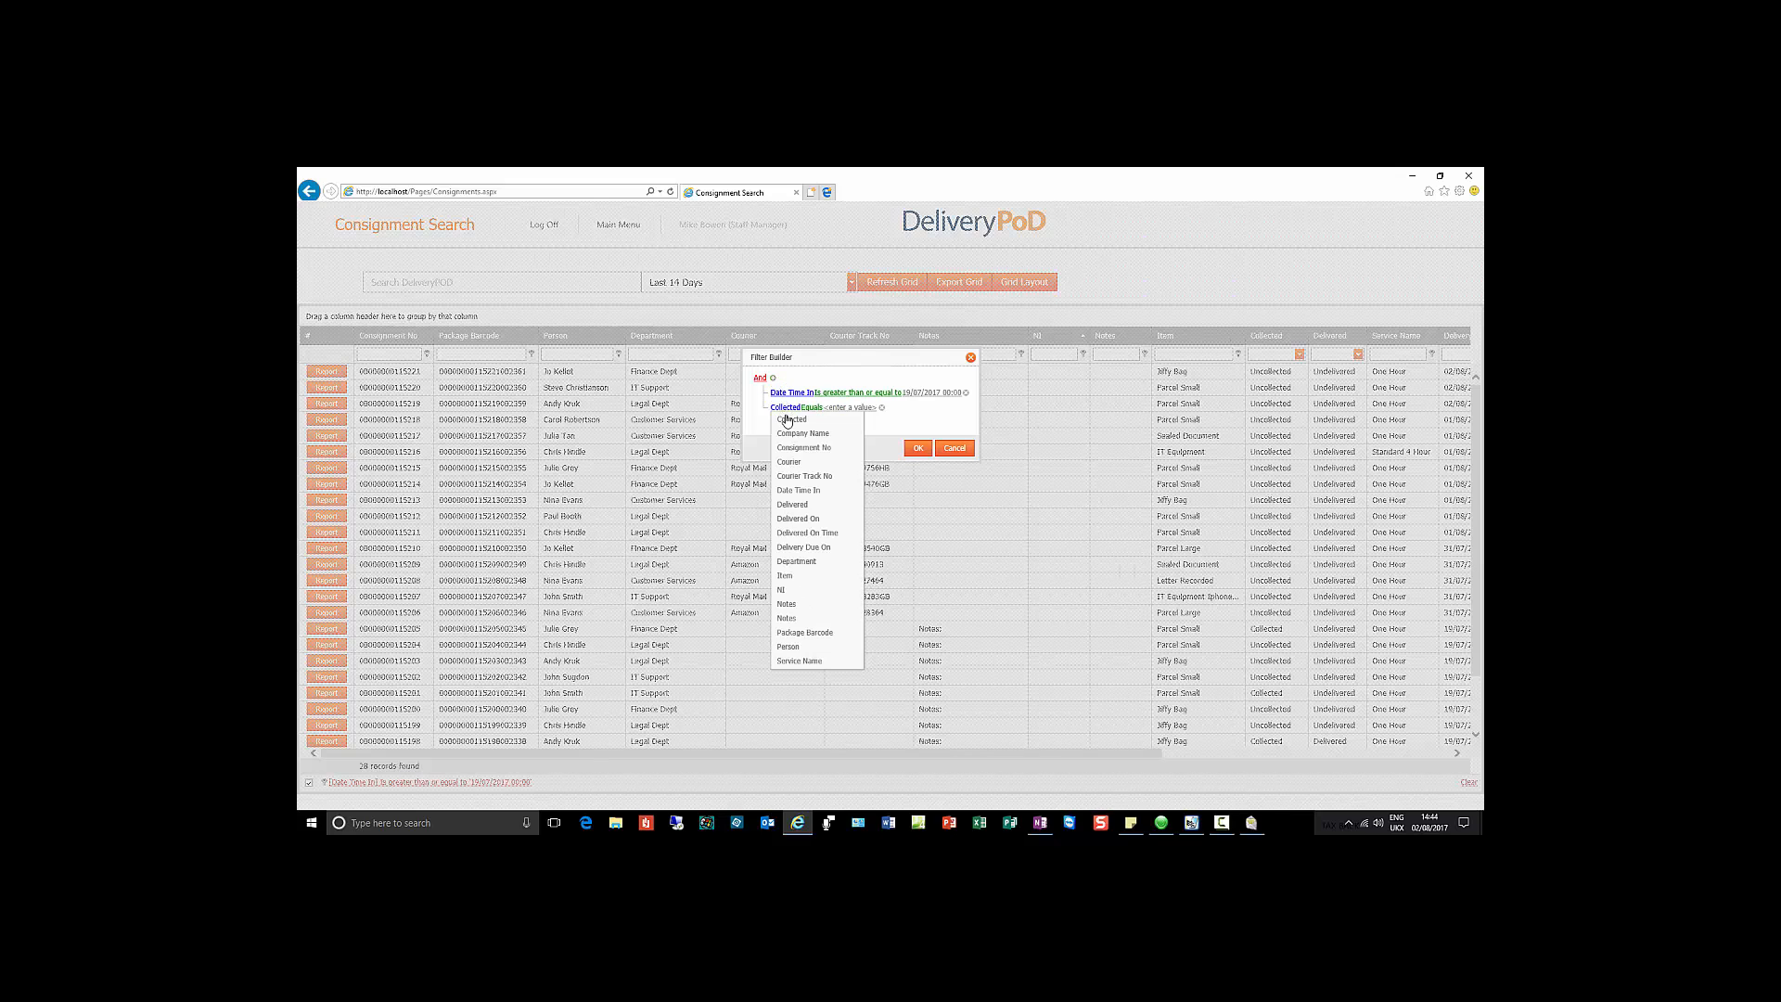
pyautogui.click(803, 462)
pyautogui.click(820, 409)
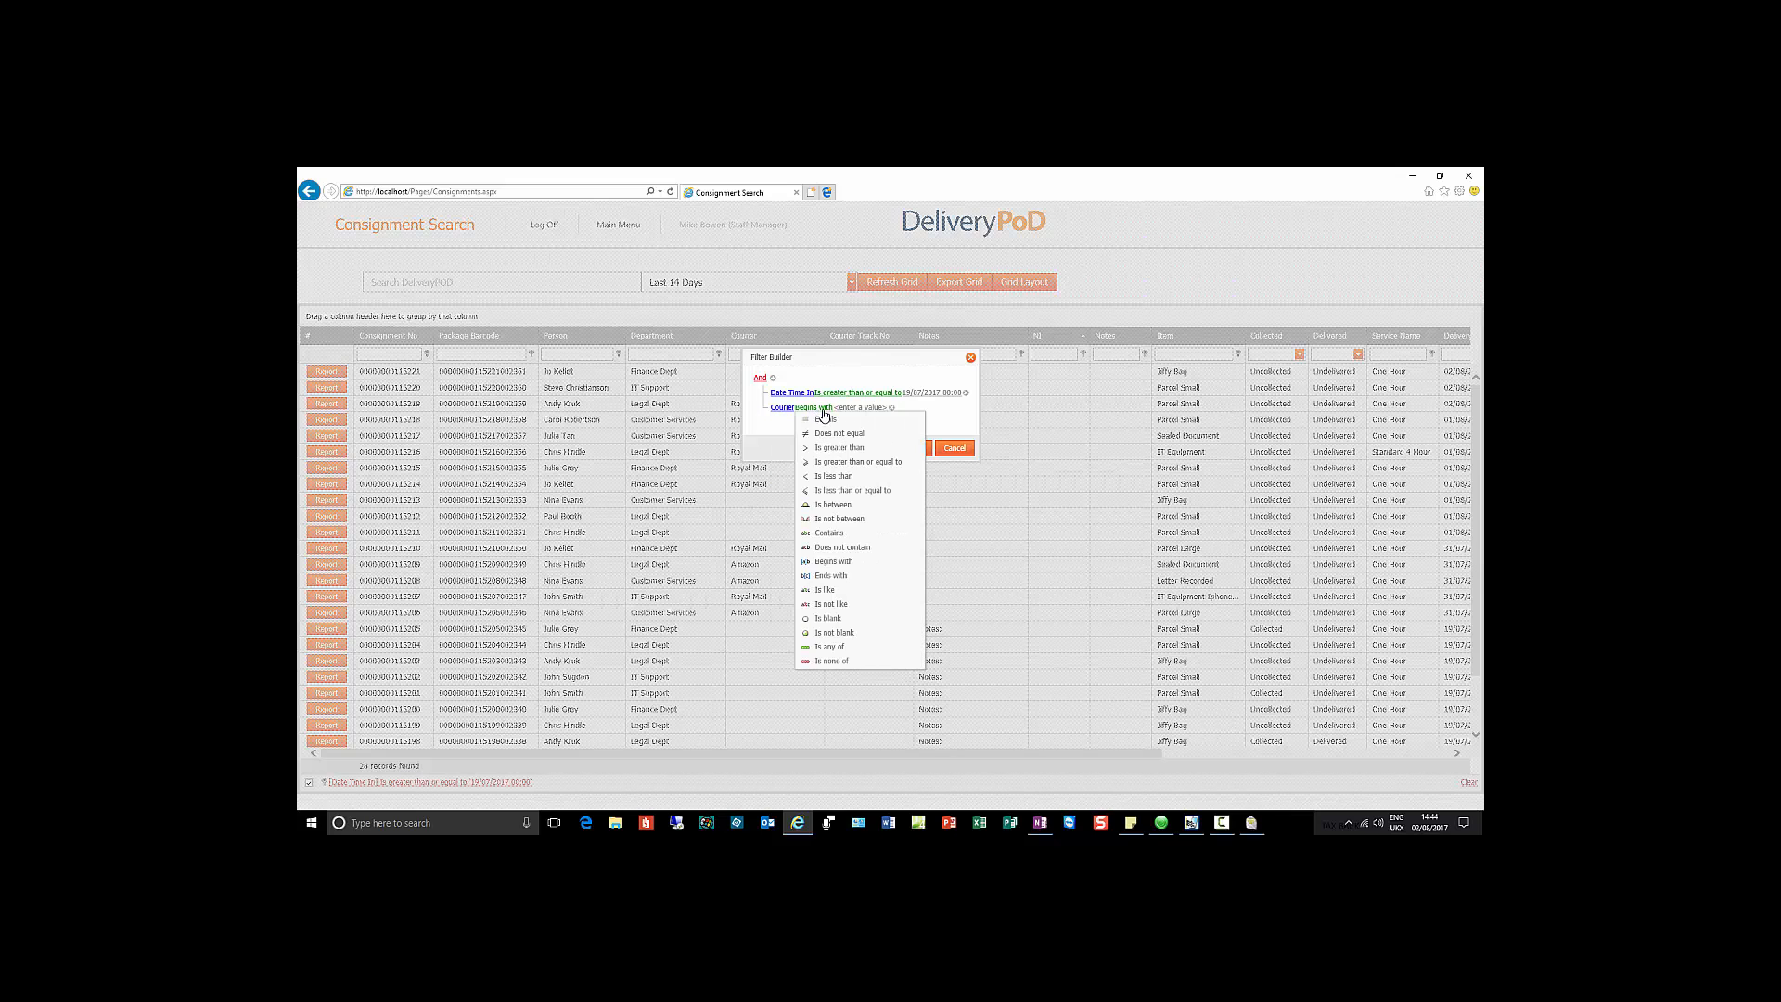
pyautogui.click(828, 533)
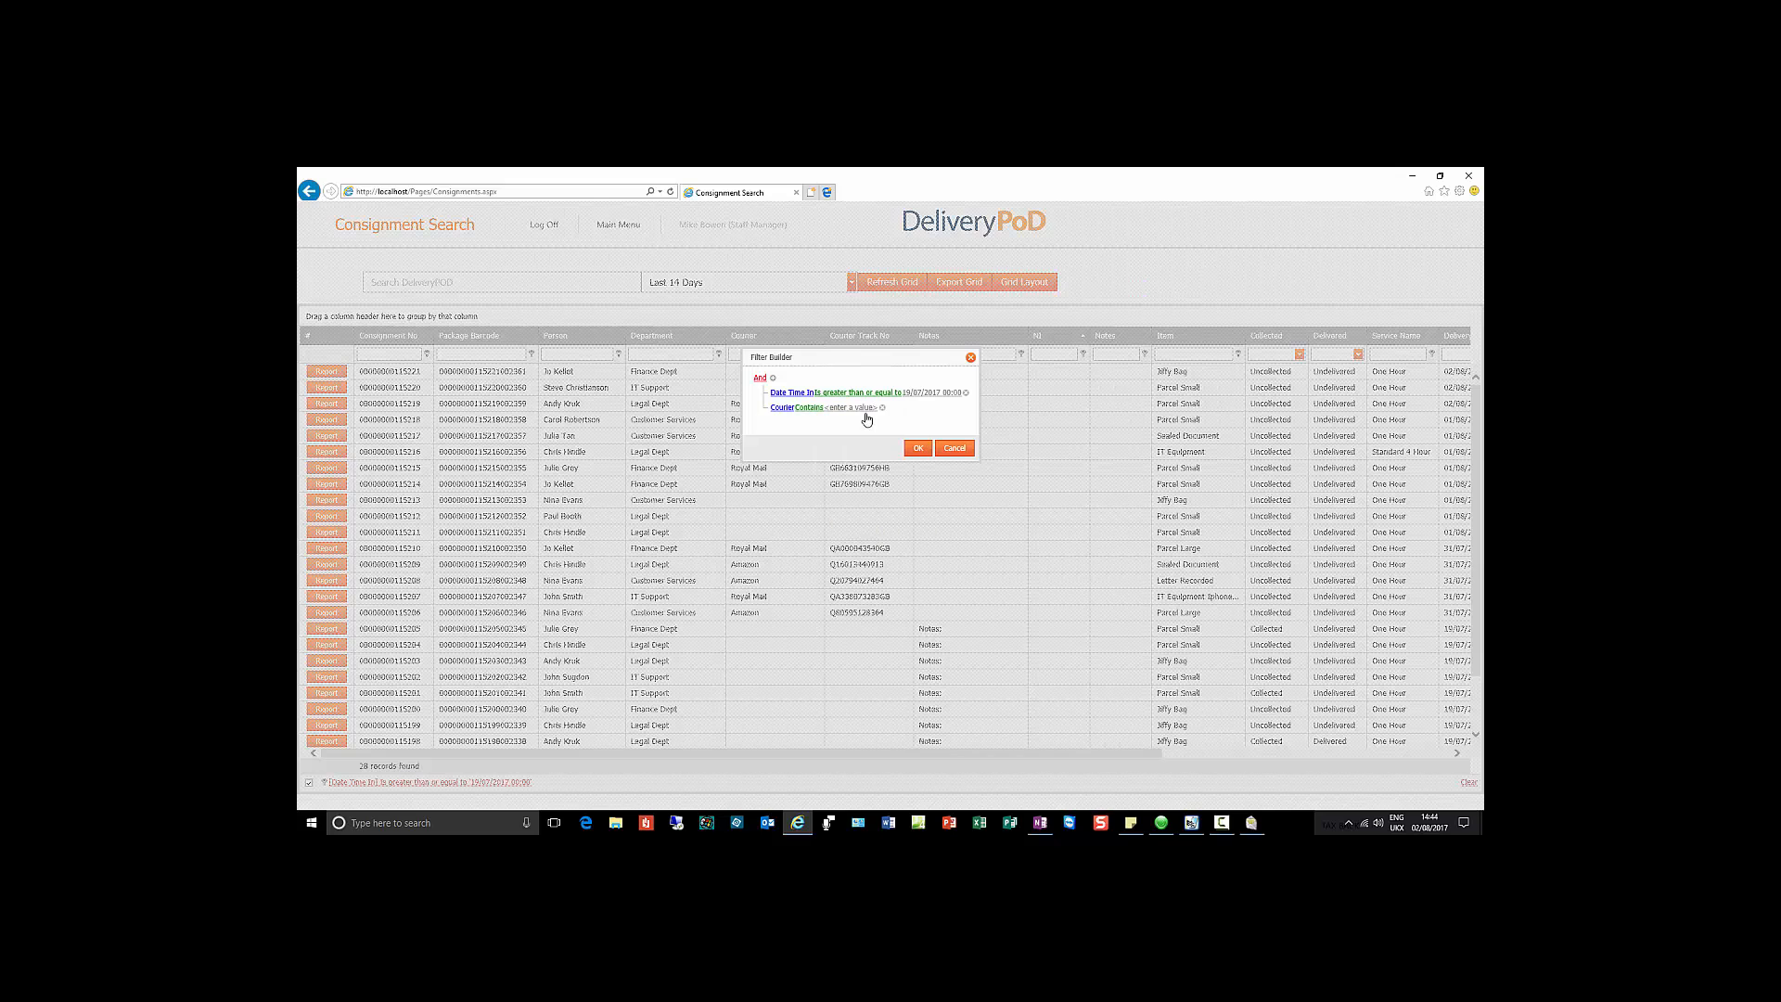
pyautogui.click(864, 409)
pyautogui.click(919, 450)
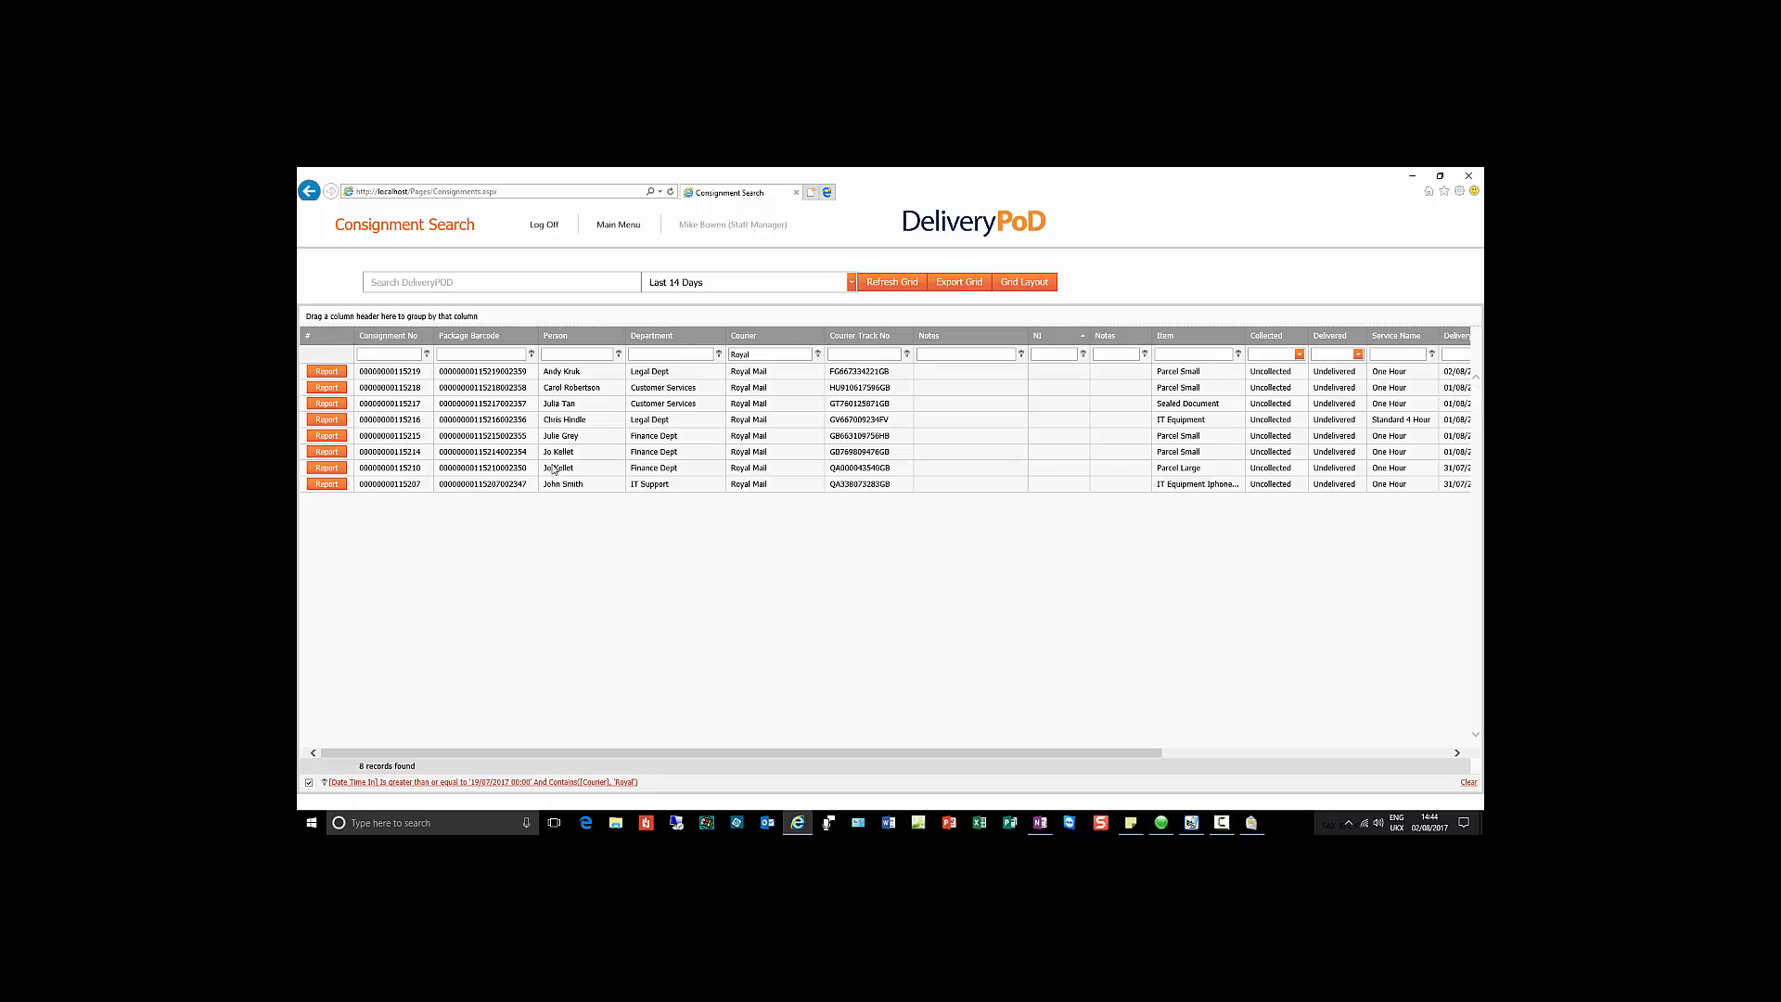
pyautogui.click(804, 355)
# Step: Start a new search and sort the consignment records by Person in descending order
pyautogui.click(576, 285)
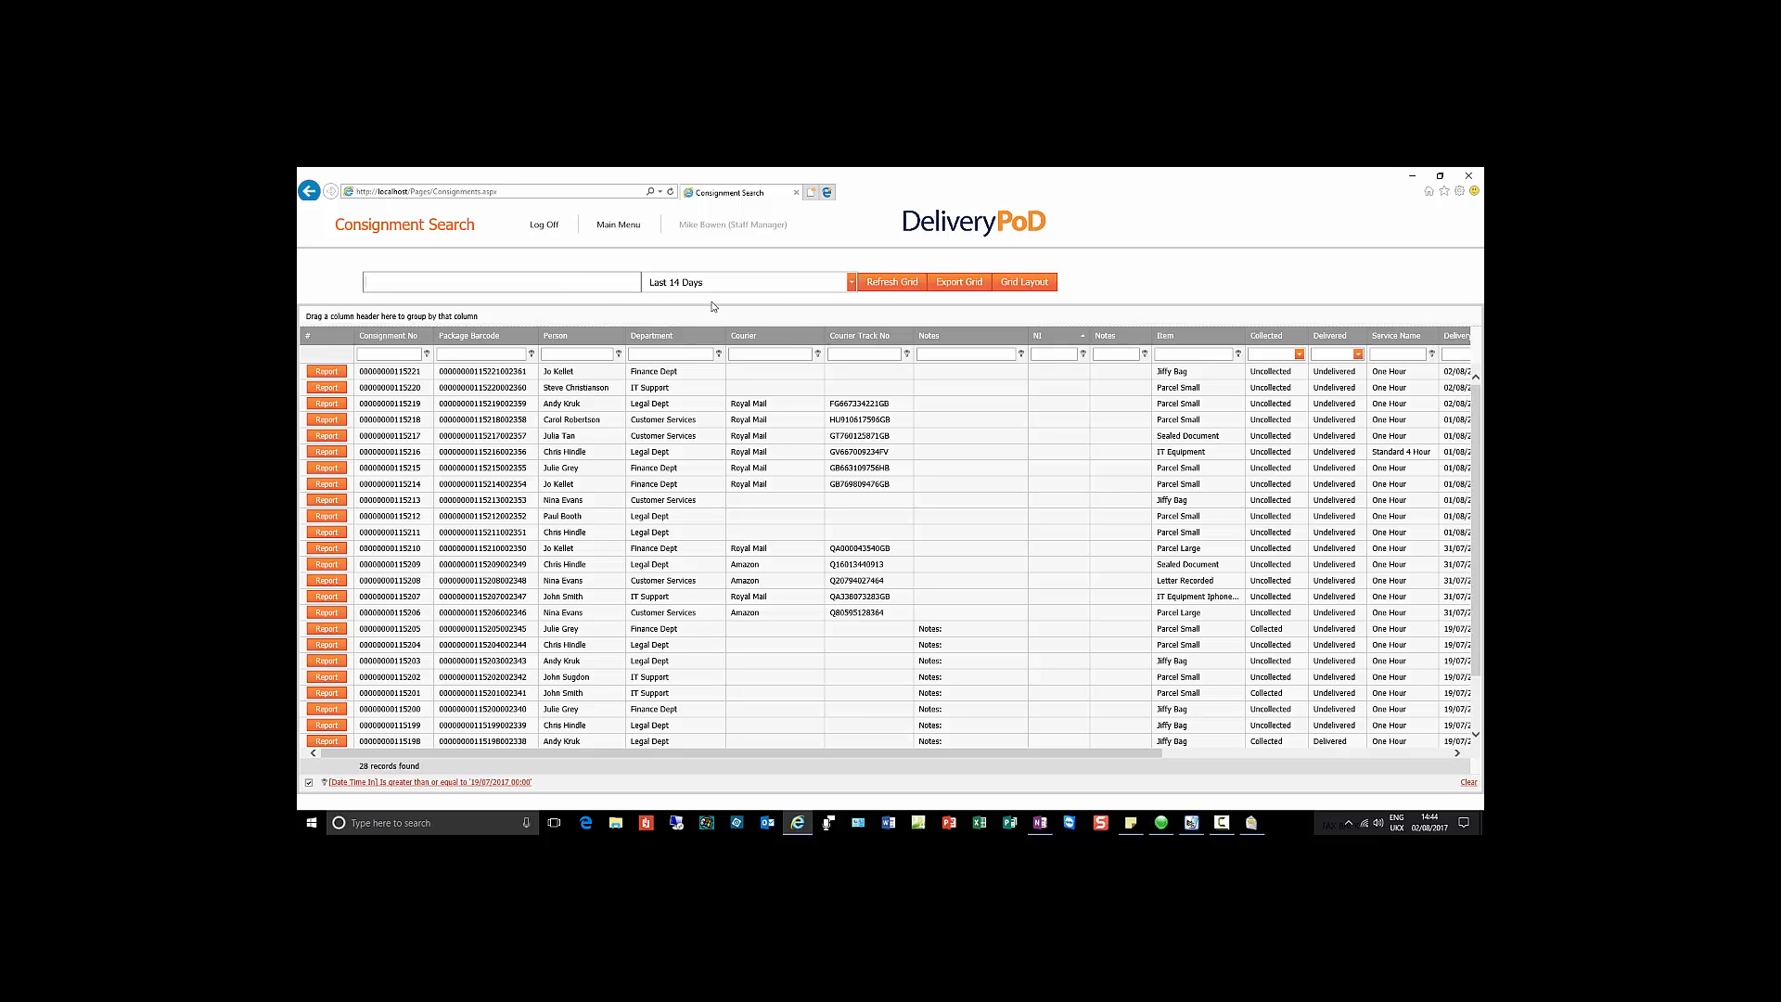
pyautogui.click(598, 336)
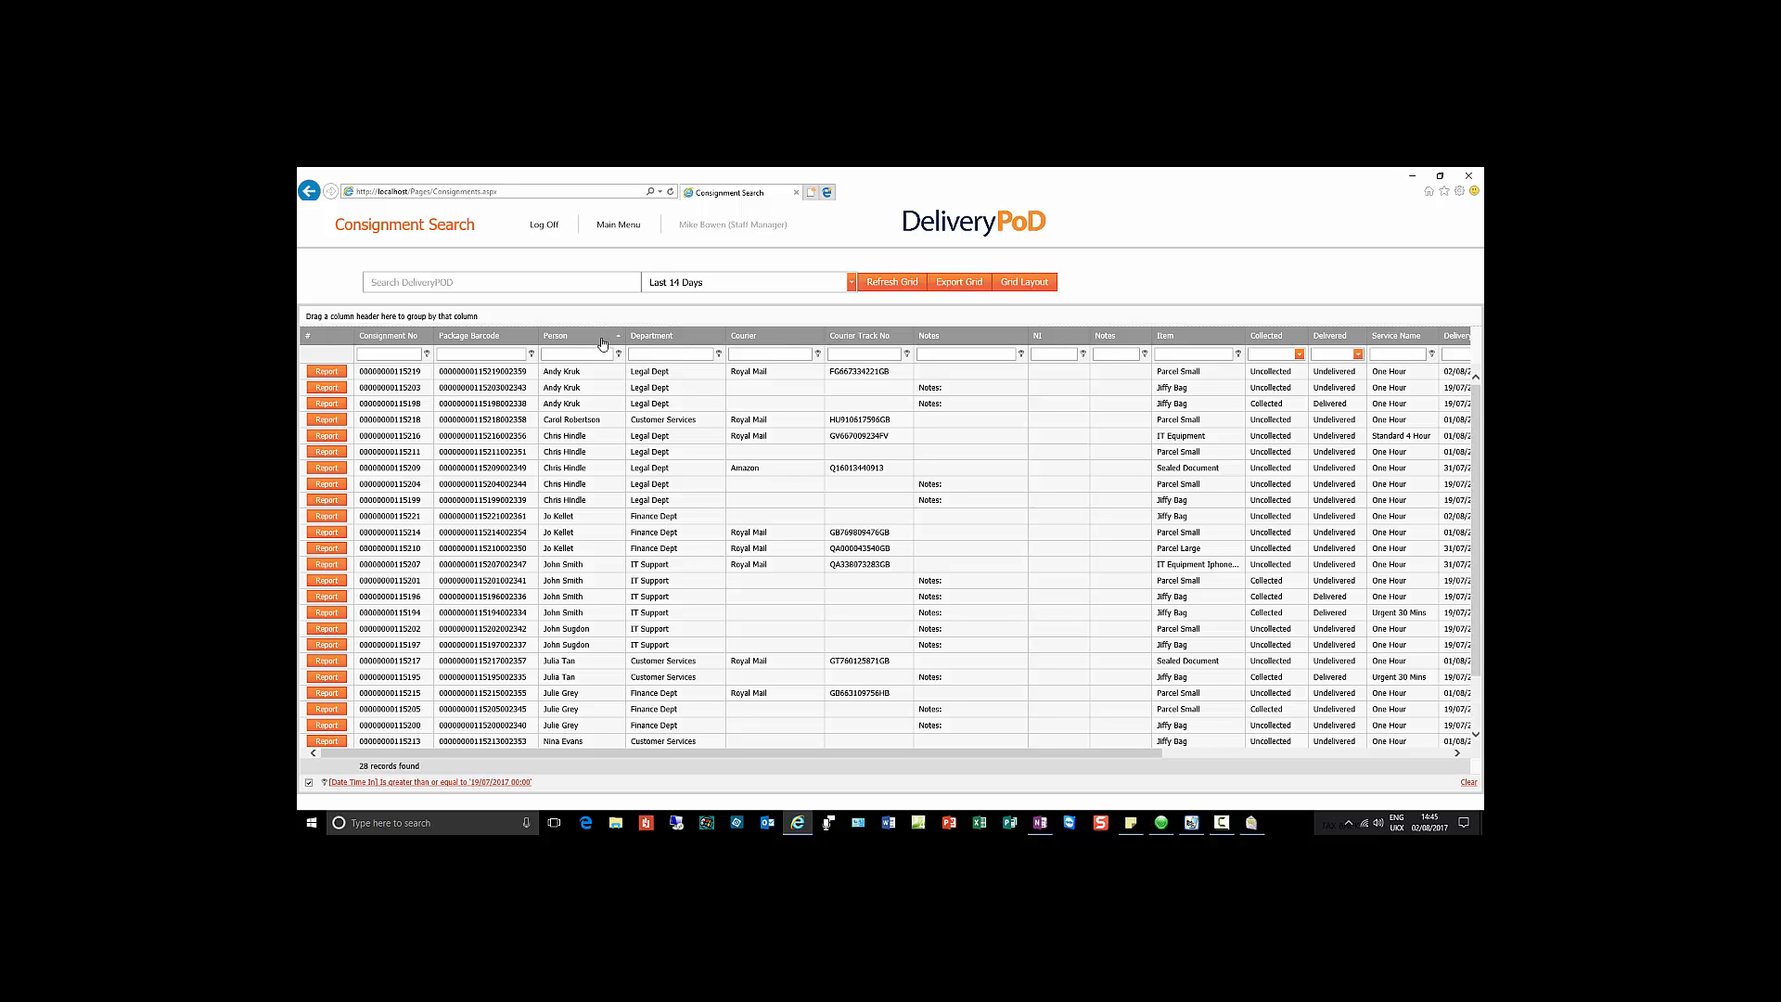
pyautogui.click(602, 343)
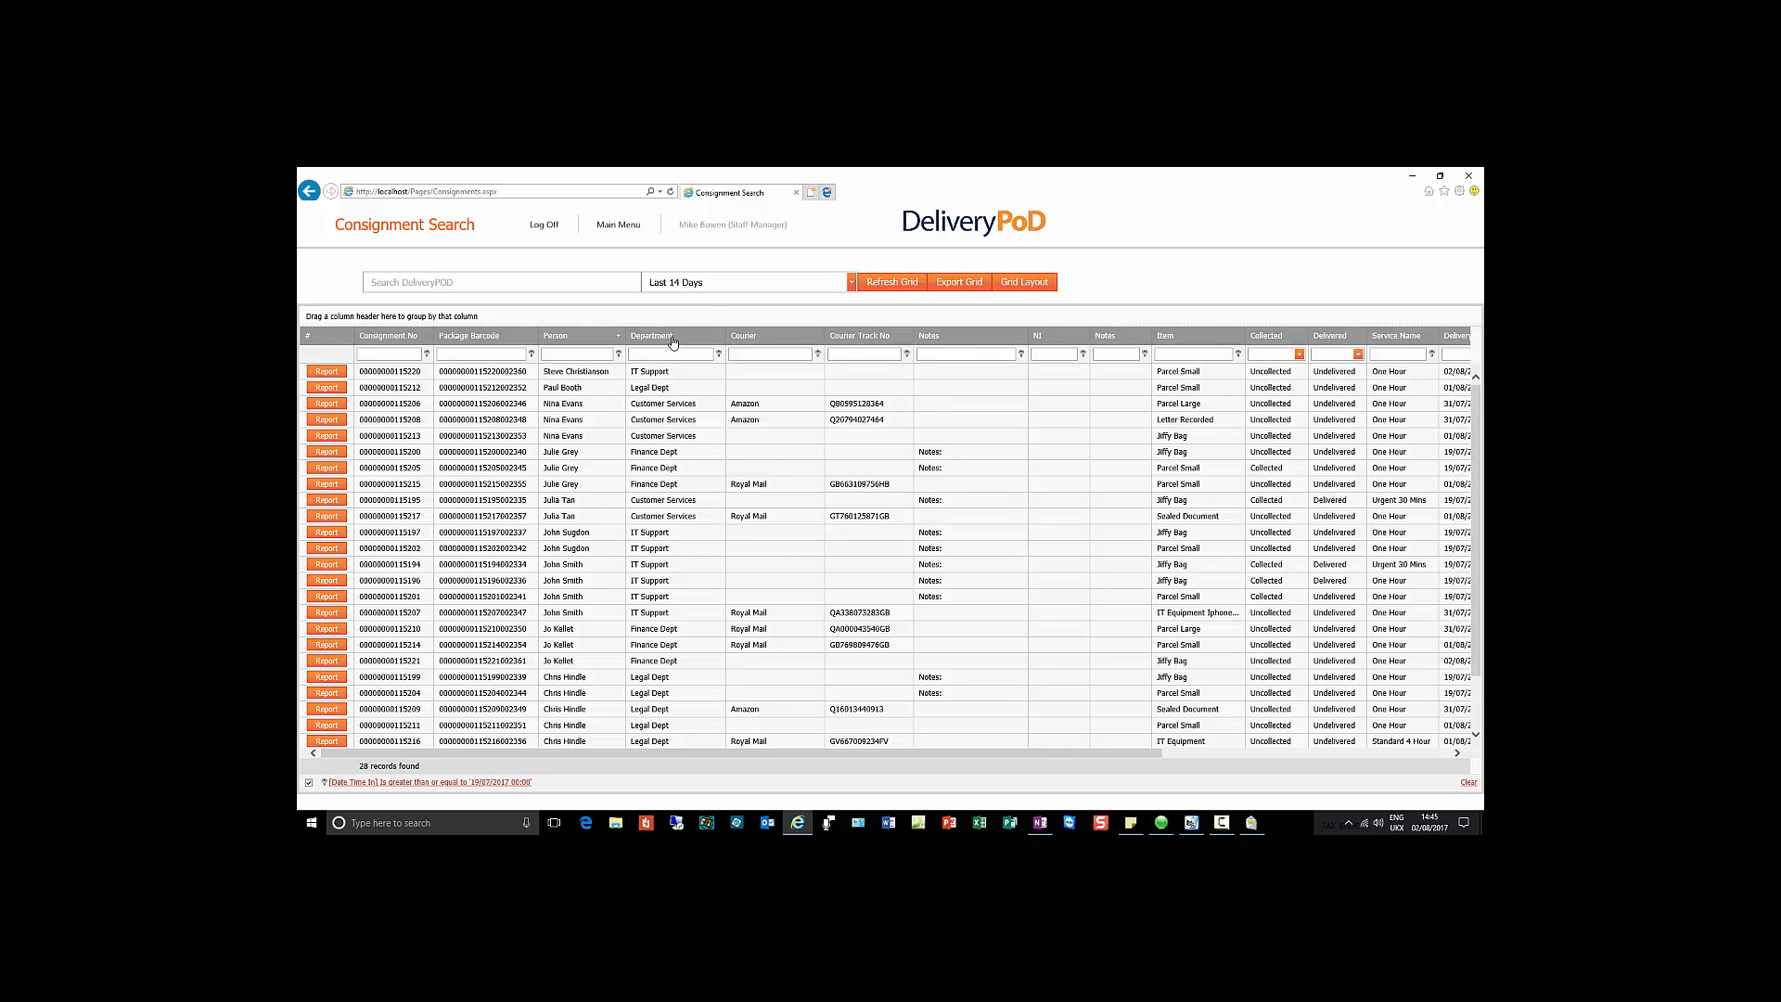
# Step: Group the records by Department, expand Customer Services, and add Person as a sub-grouping
pyautogui.moveTo(673, 343); pyautogui.dragTo(612, 323)
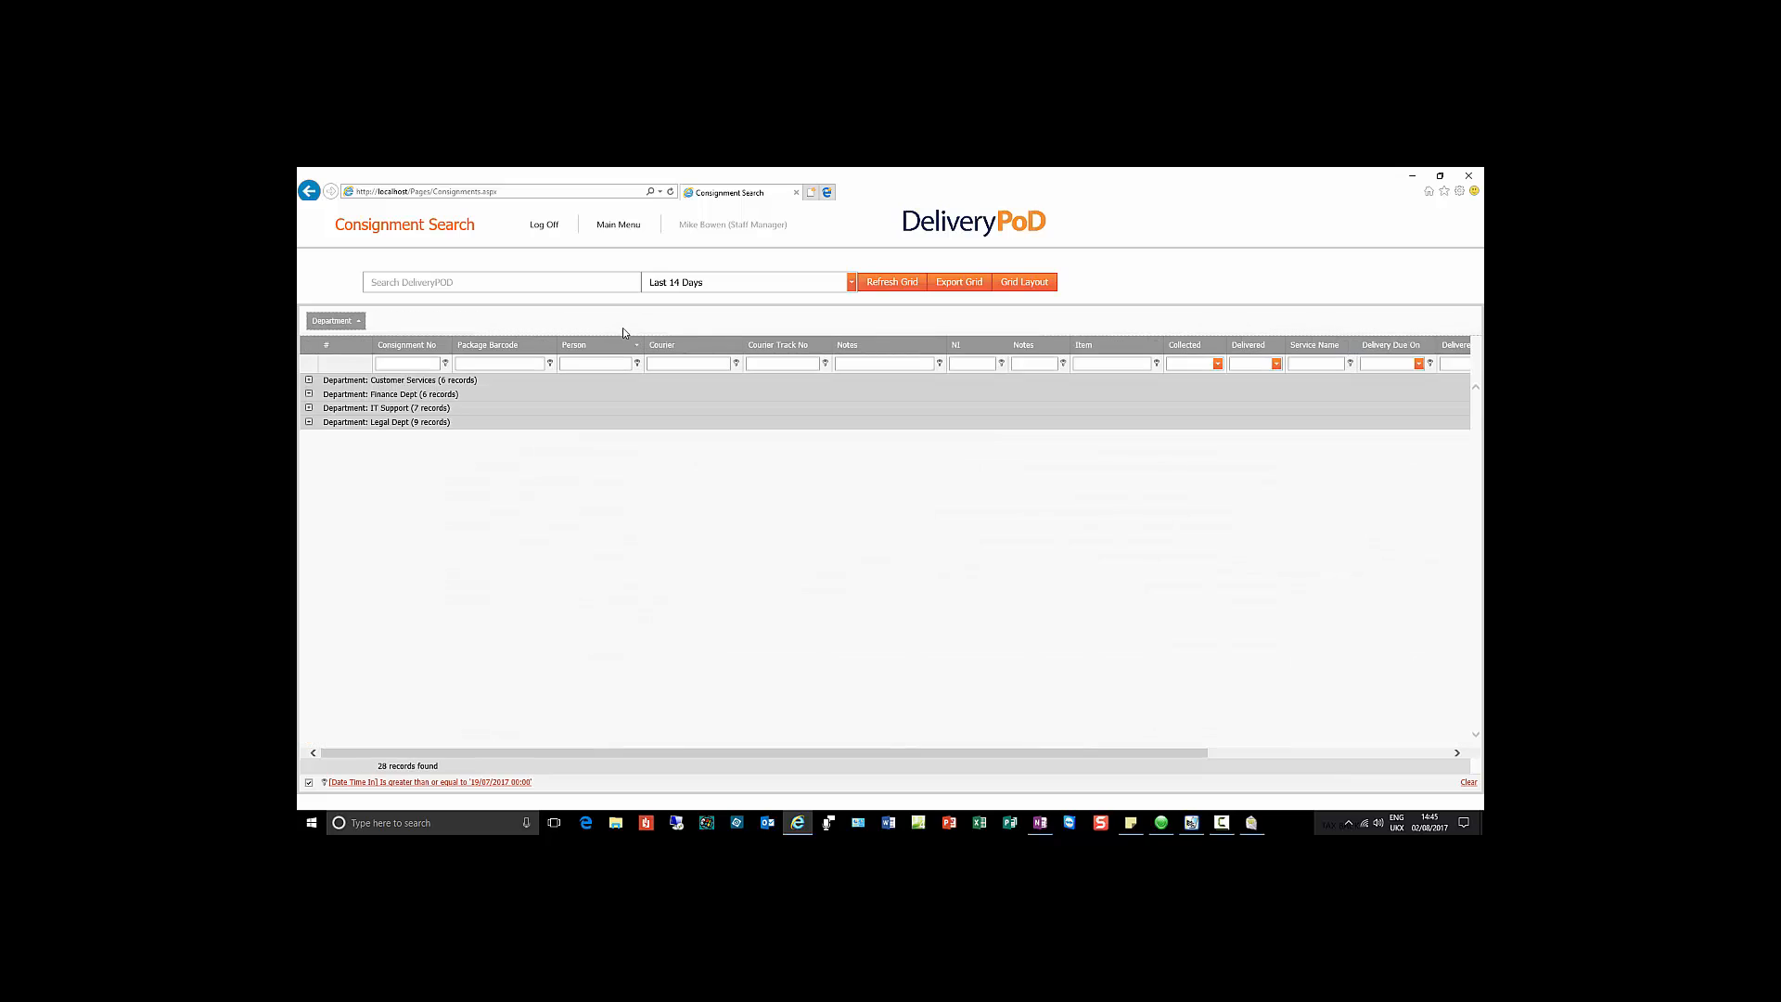
pyautogui.click(309, 380)
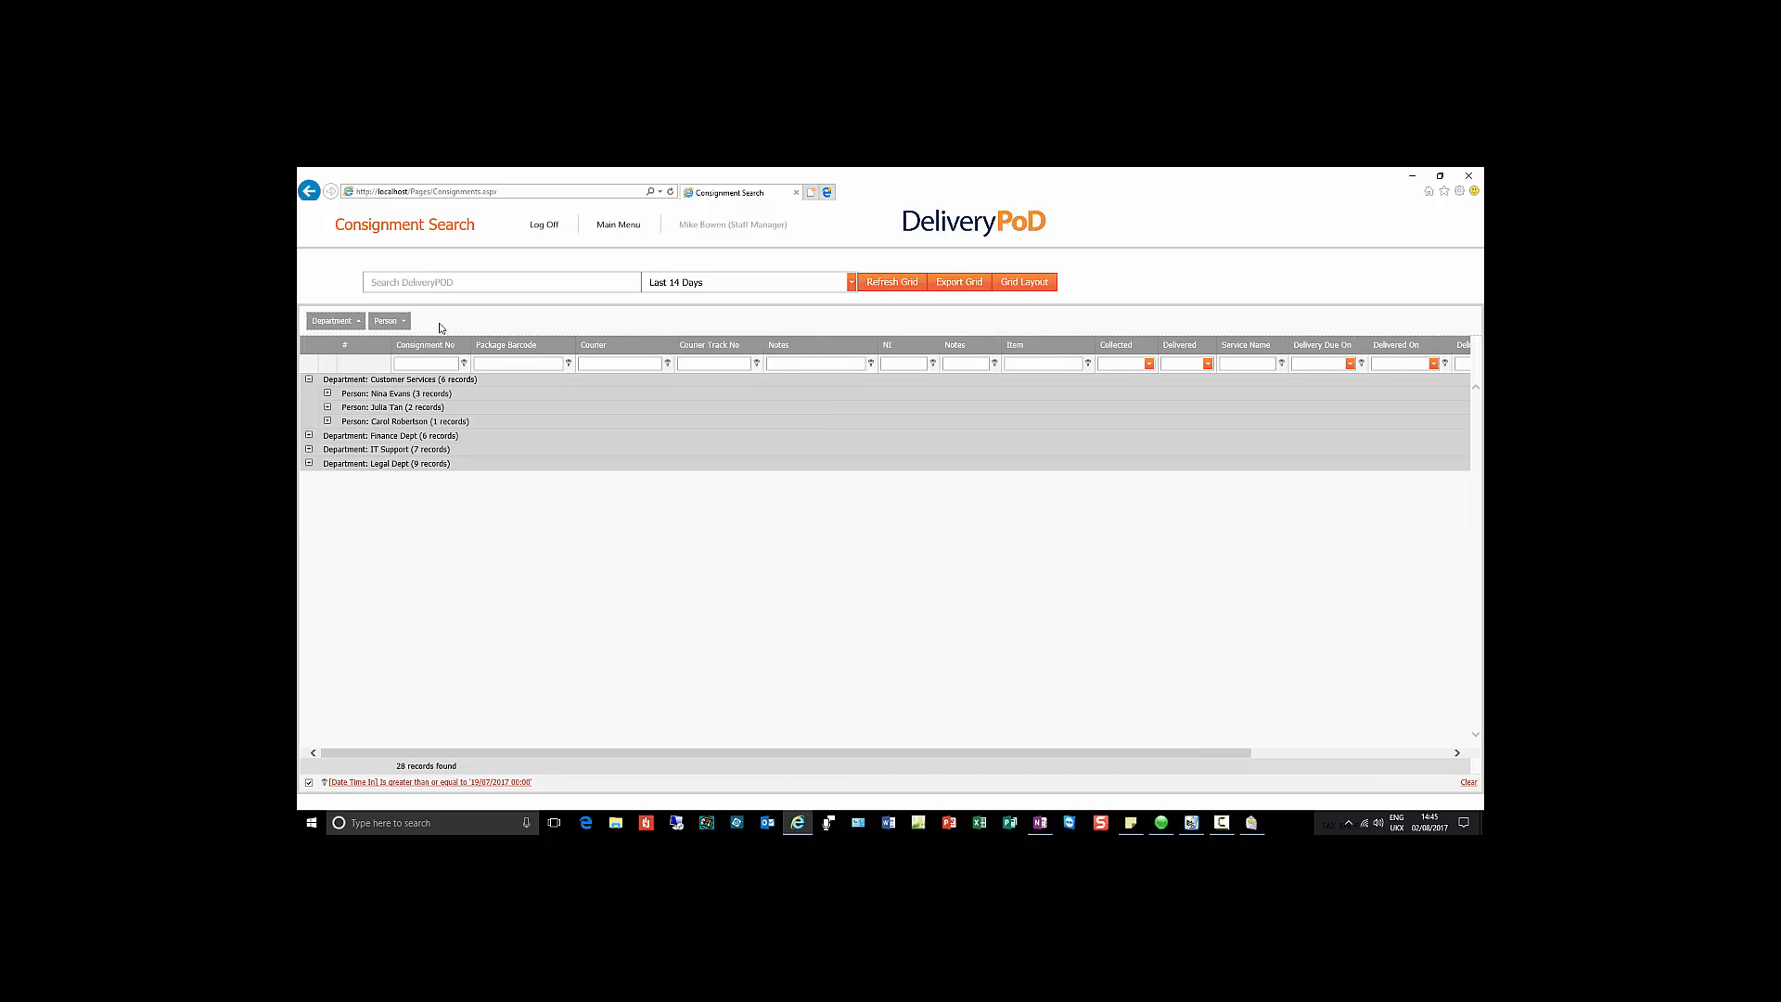
pyautogui.moveTo(398, 325); pyautogui.dragTo(576, 351)
pyautogui.moveTo(341, 322); pyautogui.dragTo(556, 345)
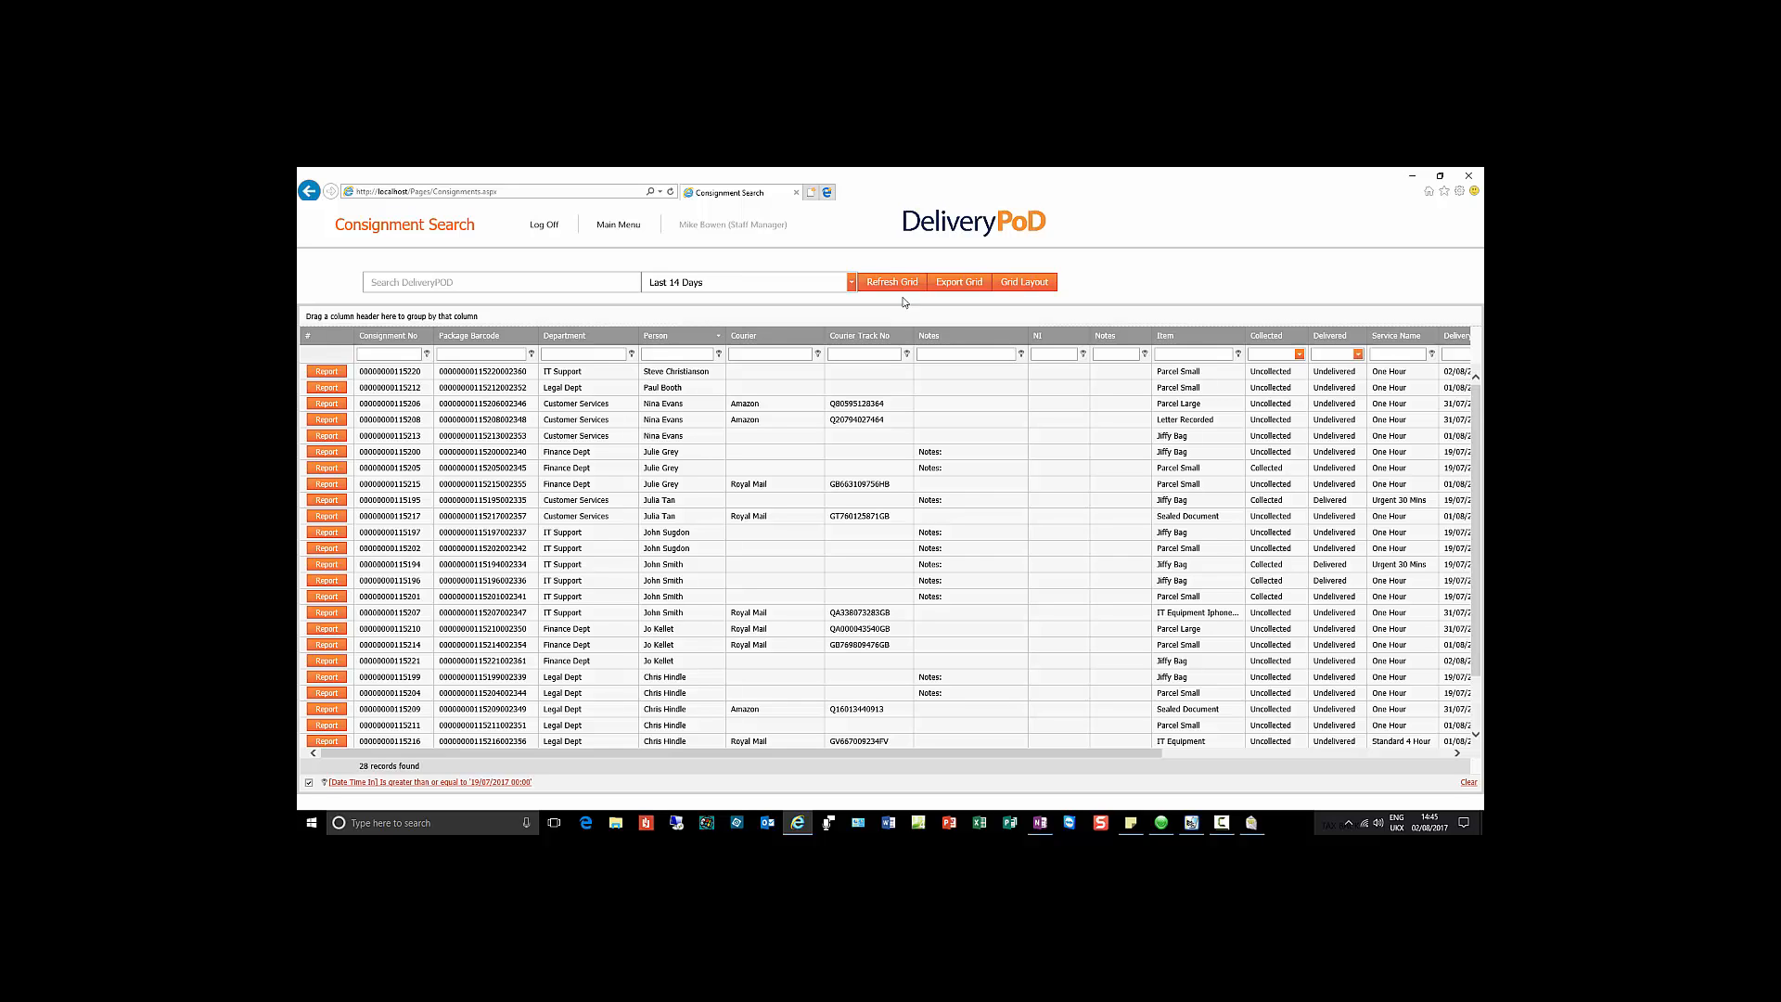
pyautogui.click(968, 282)
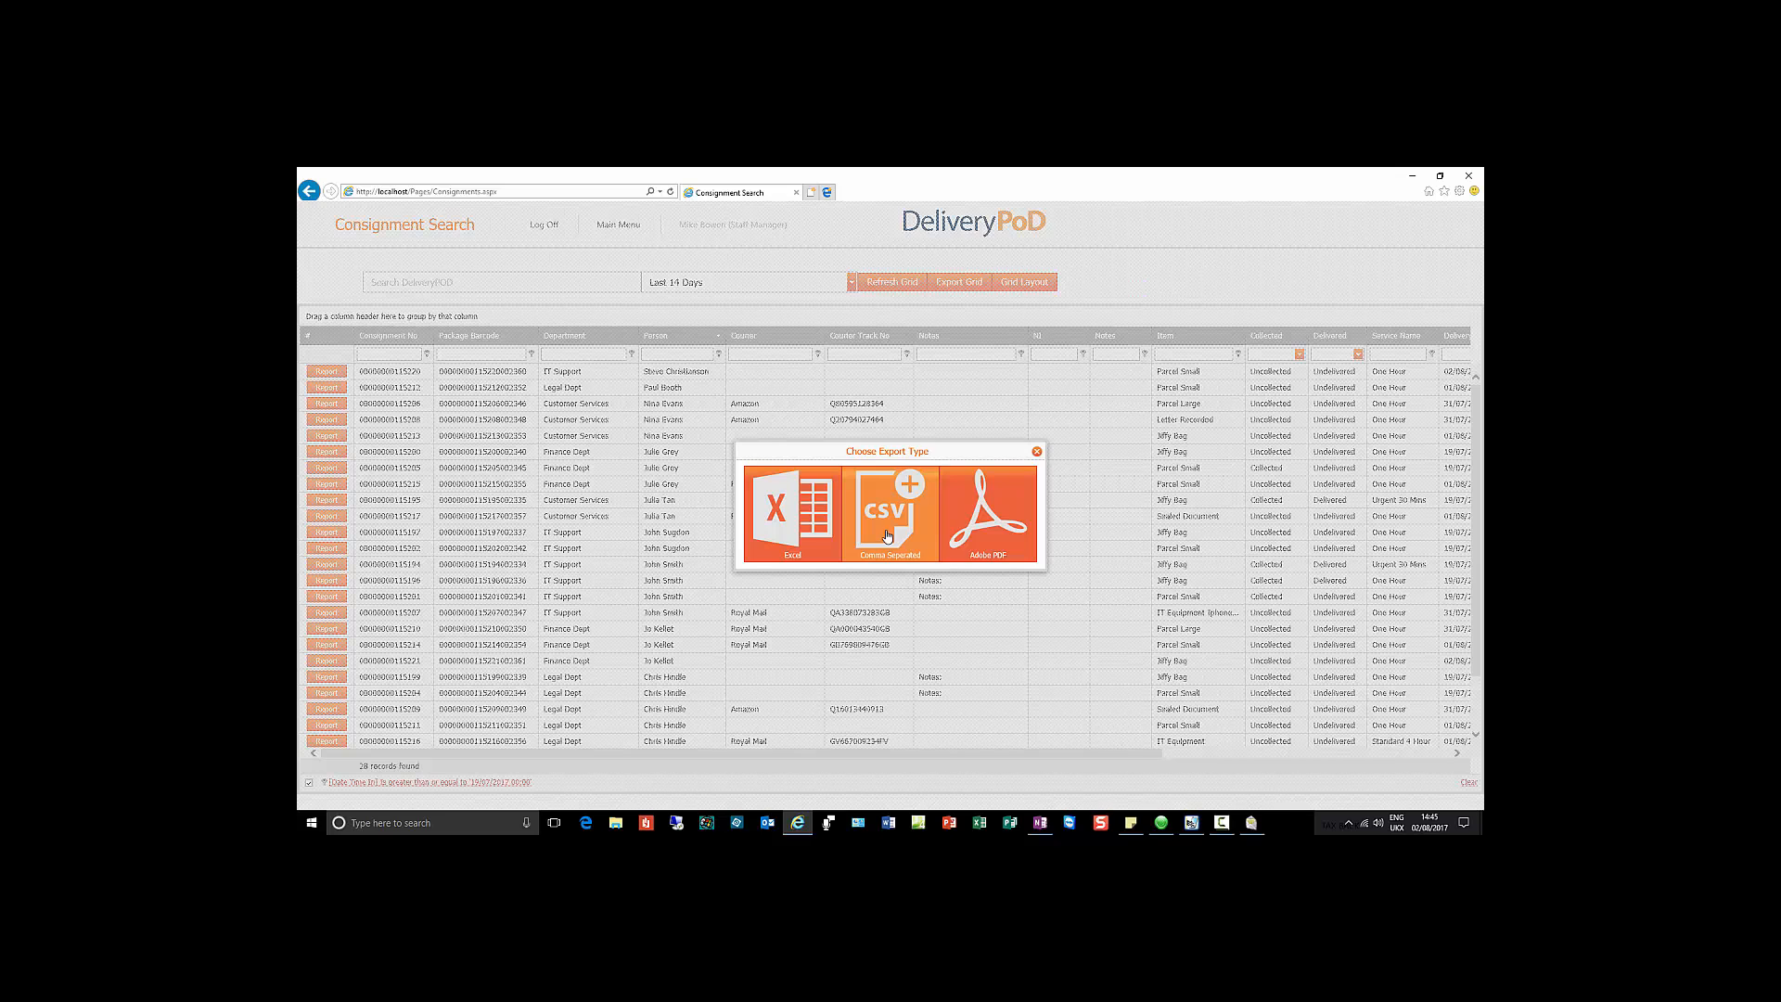
pyautogui.click(1099, 276)
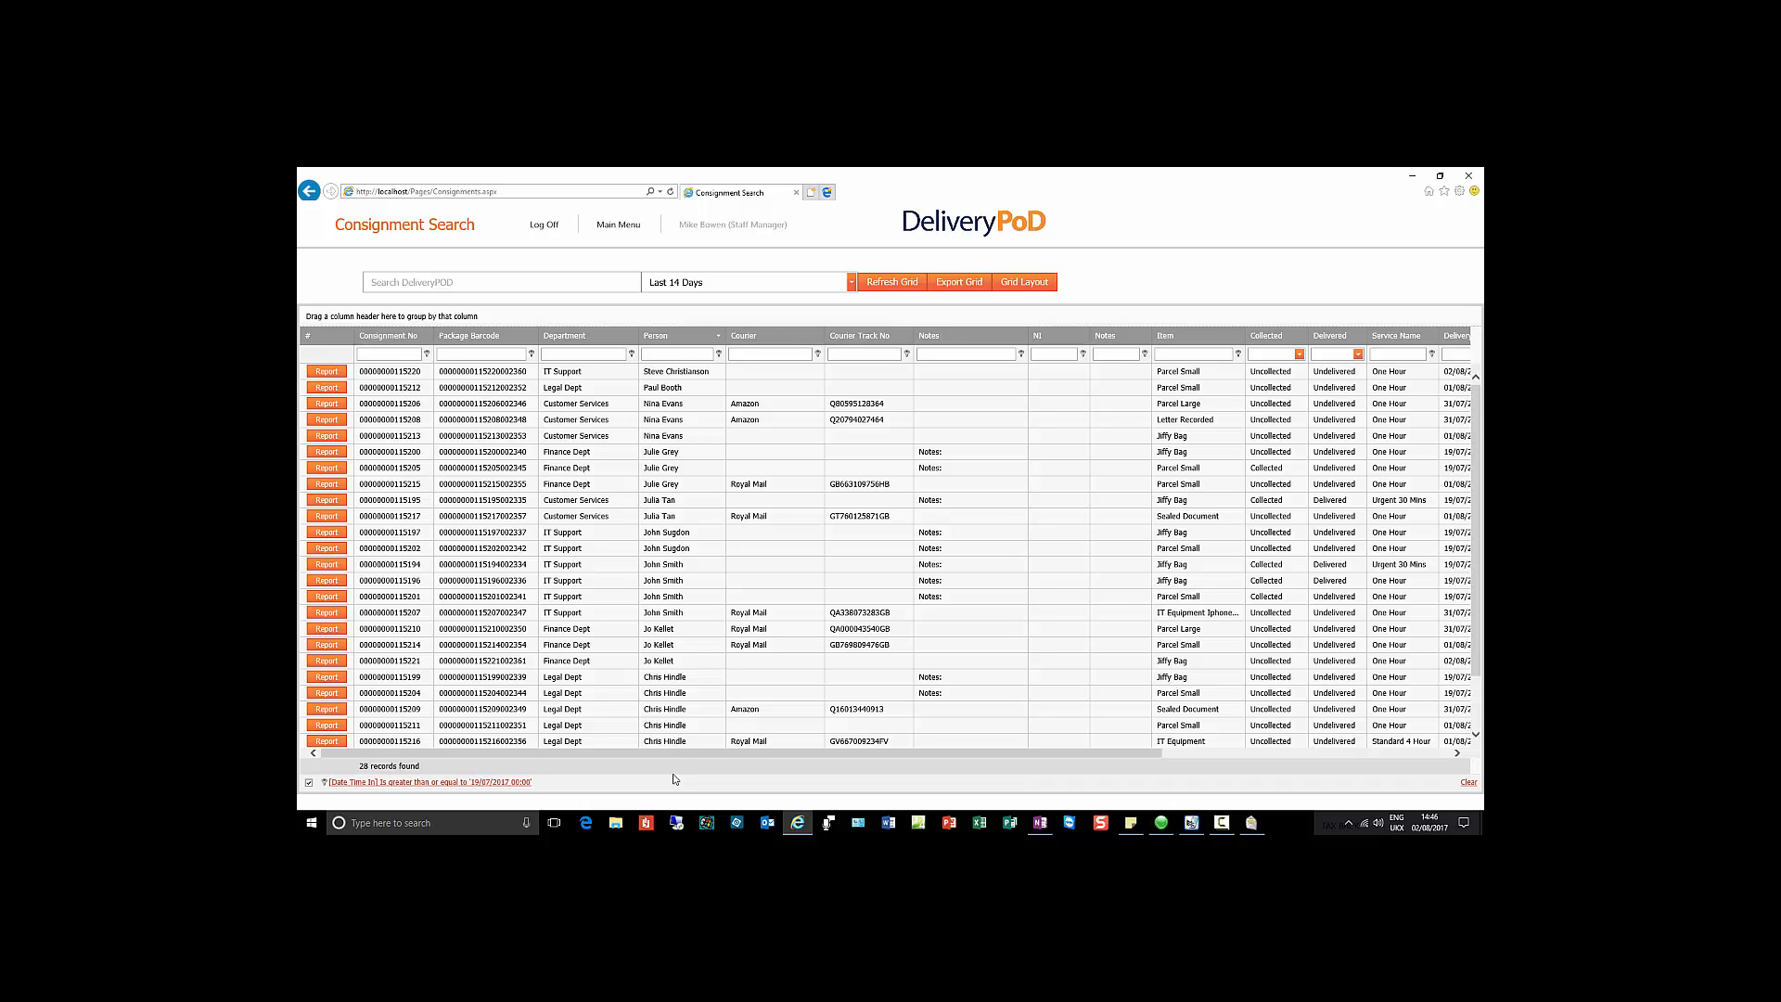
# Step: Switch the date range to Live View (7 Day), then to Today, leaving 3 consignments
pyautogui.click(851, 282)
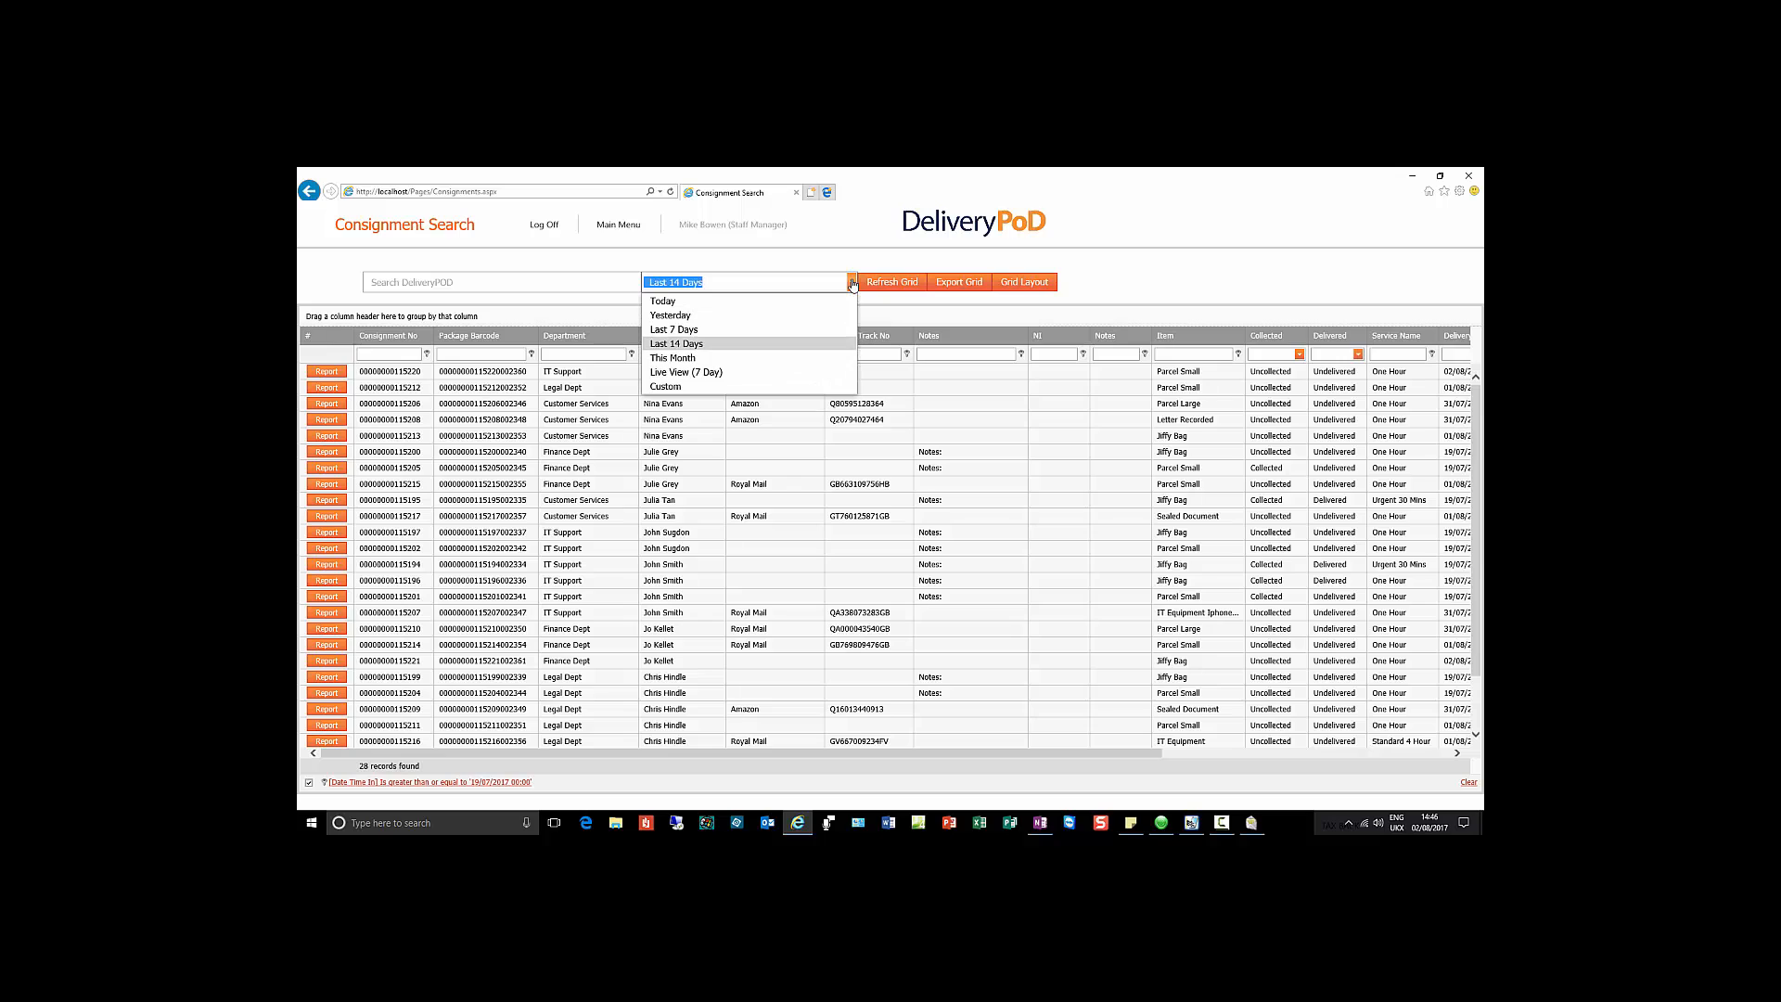
pyautogui.click(809, 380)
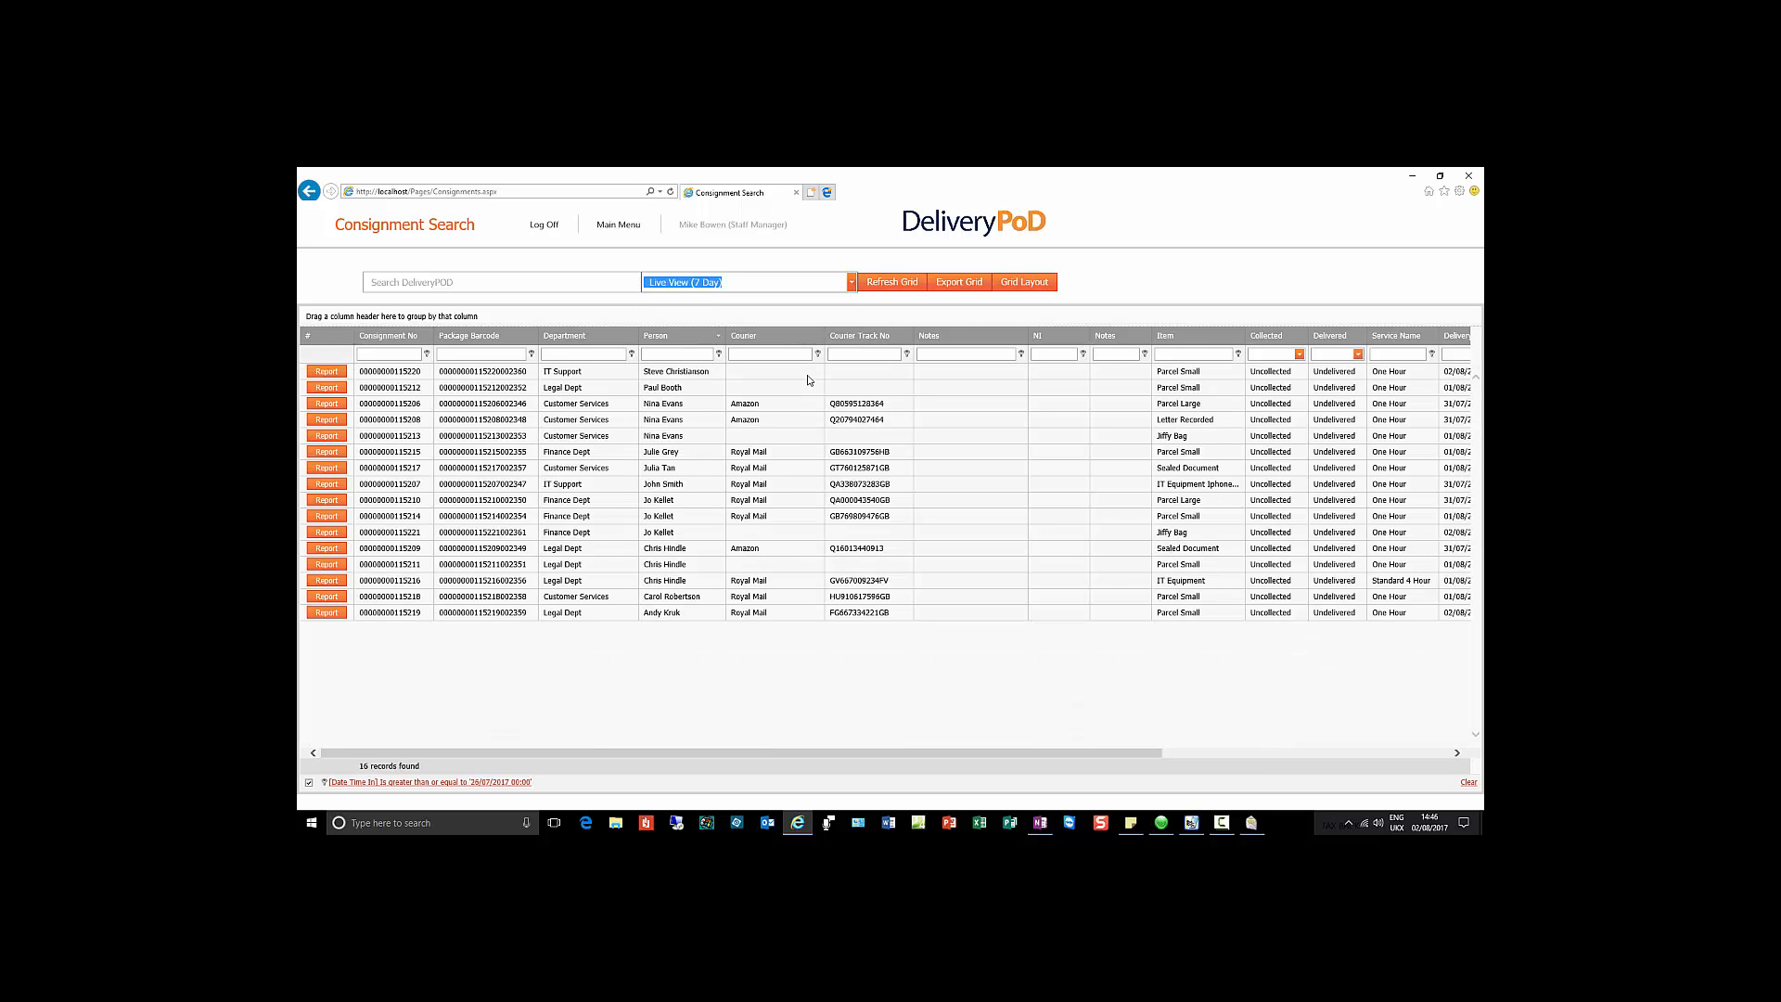
pyautogui.click(812, 678)
pyautogui.click(850, 283)
pyautogui.click(840, 301)
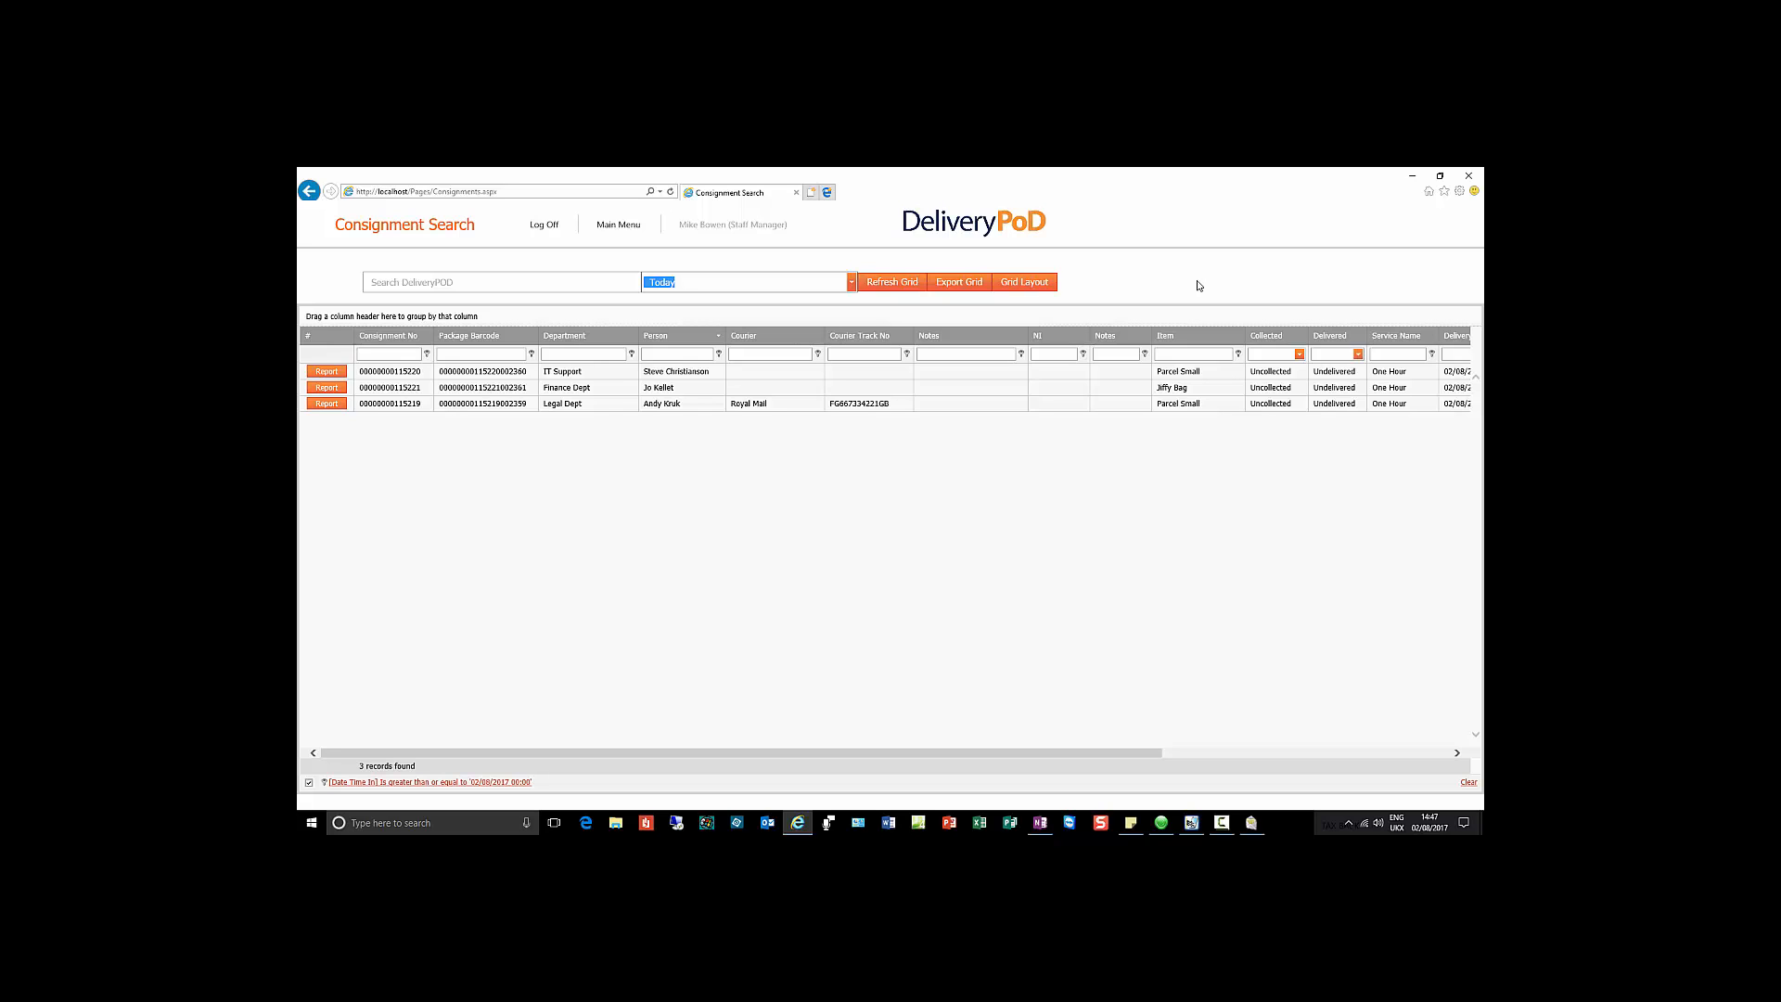
pyautogui.click(1024, 282)
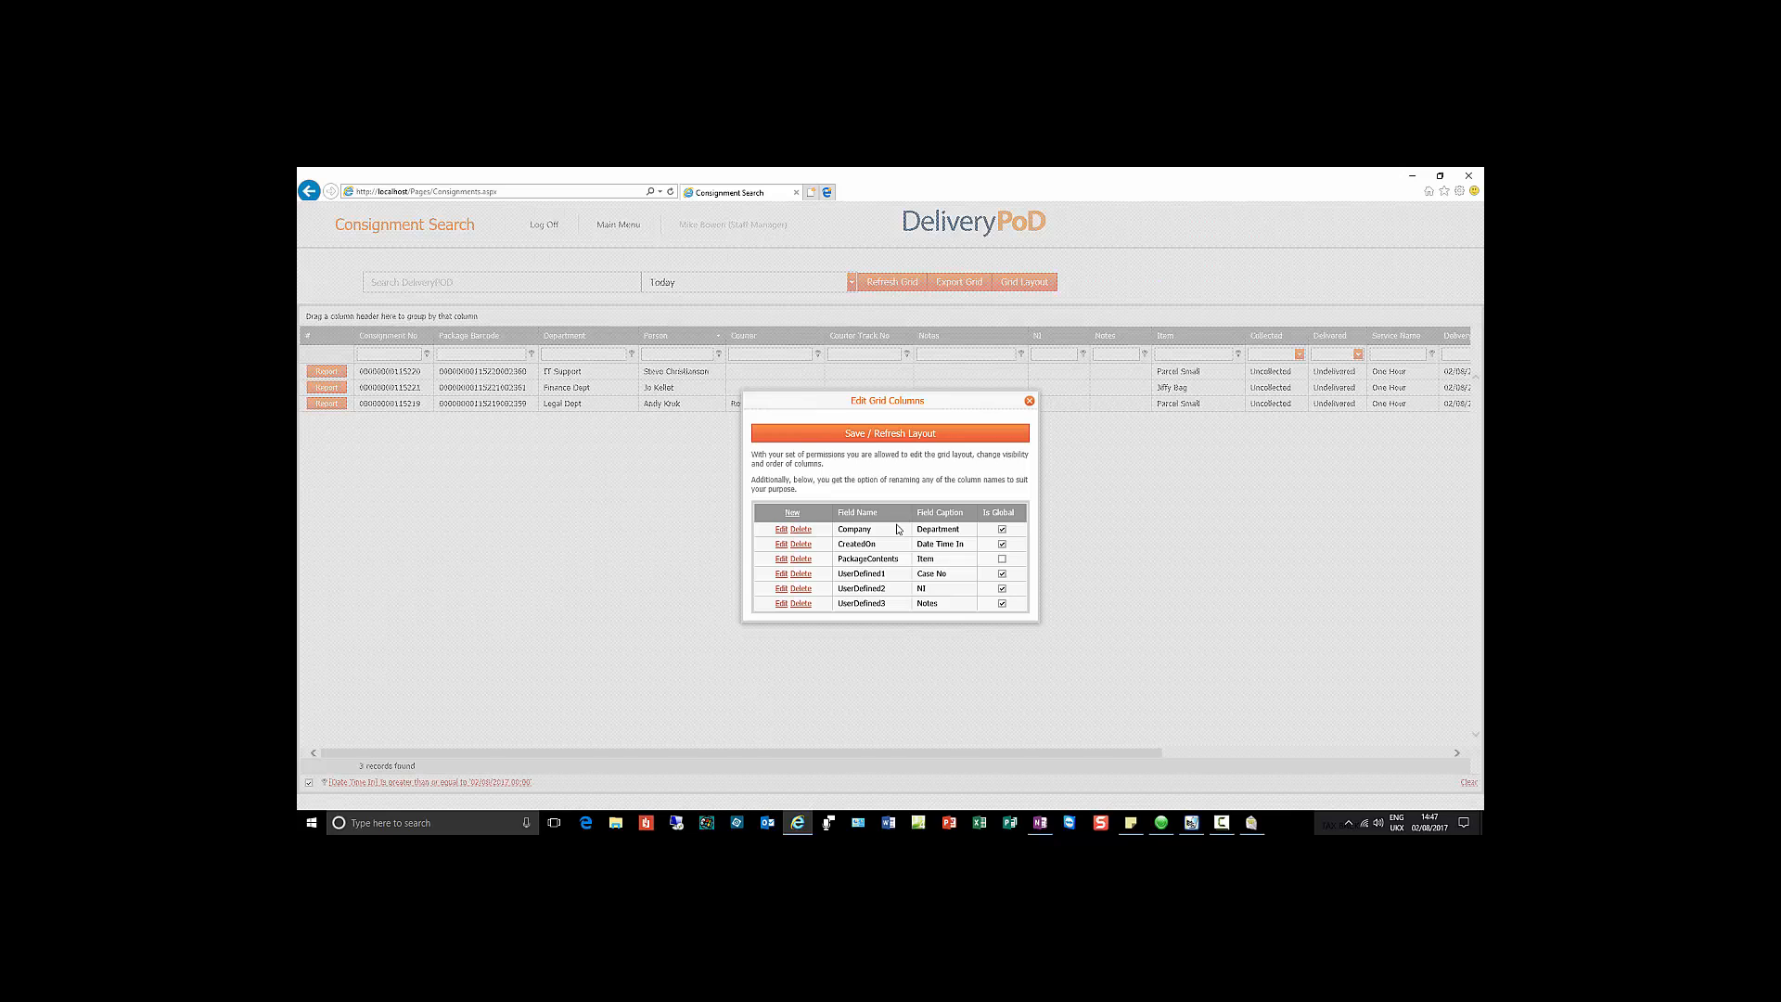
pyautogui.click(1029, 401)
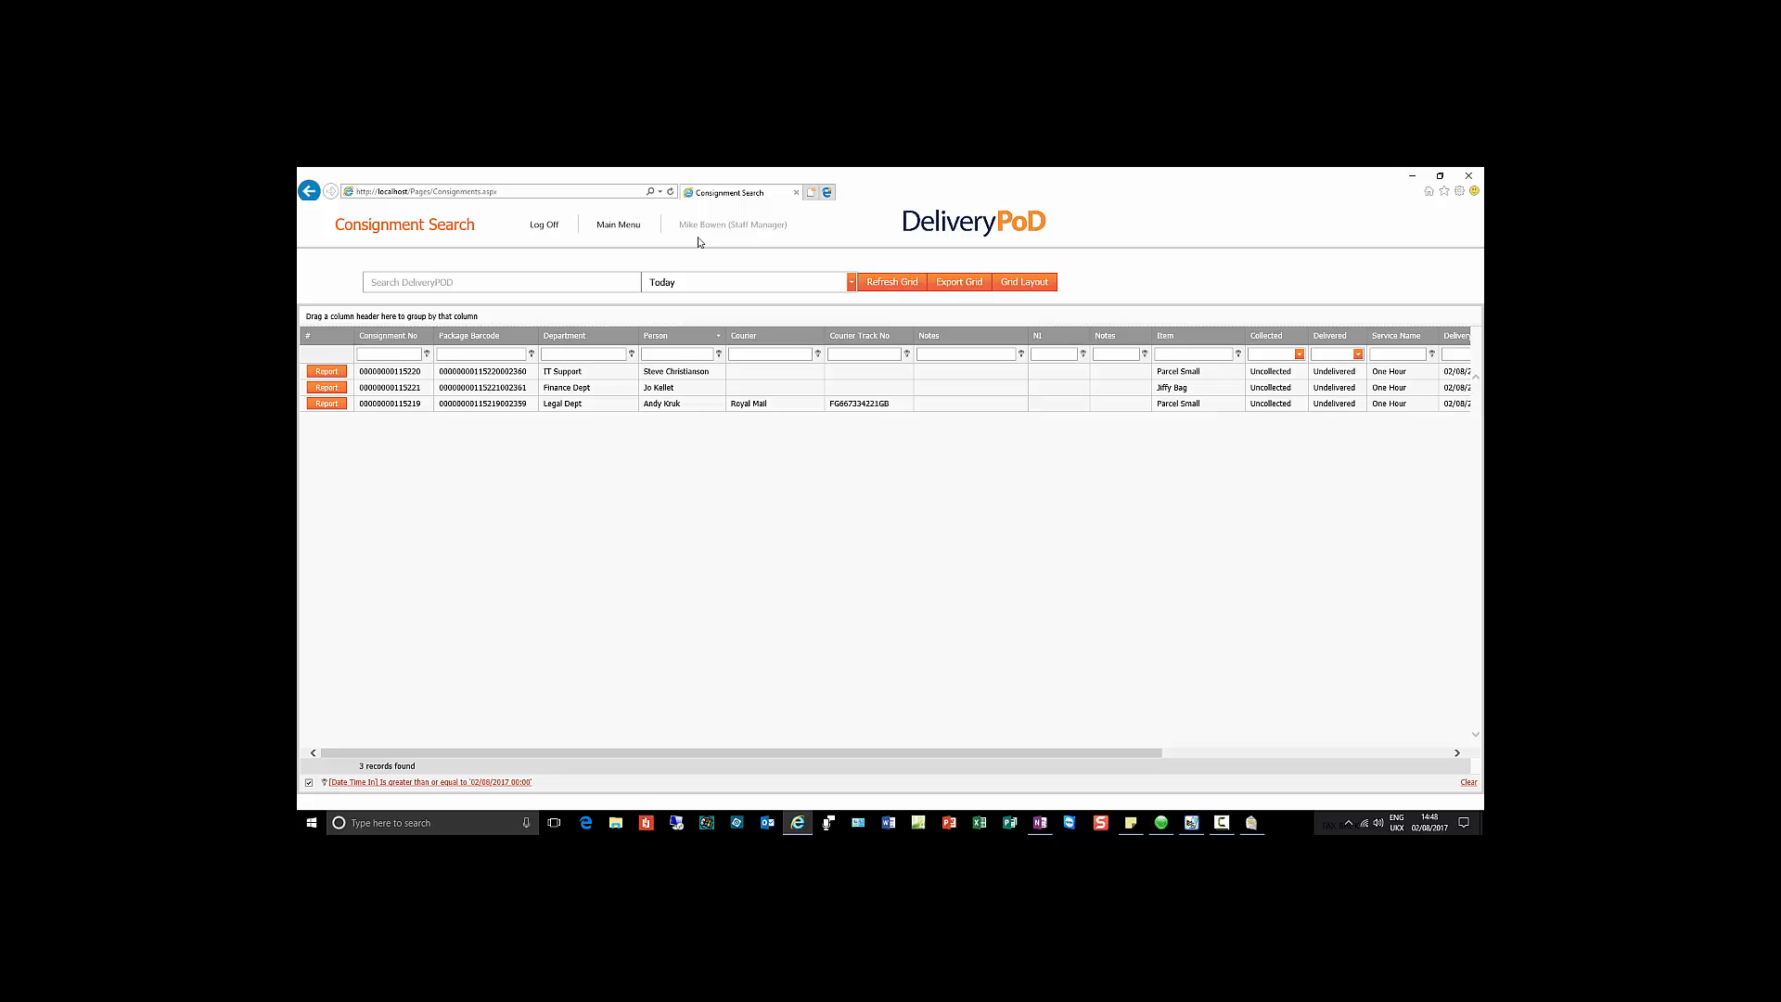
# Step: From the PoD List, open the first consignment's tracking report and its report-type list
pyautogui.click(623, 223)
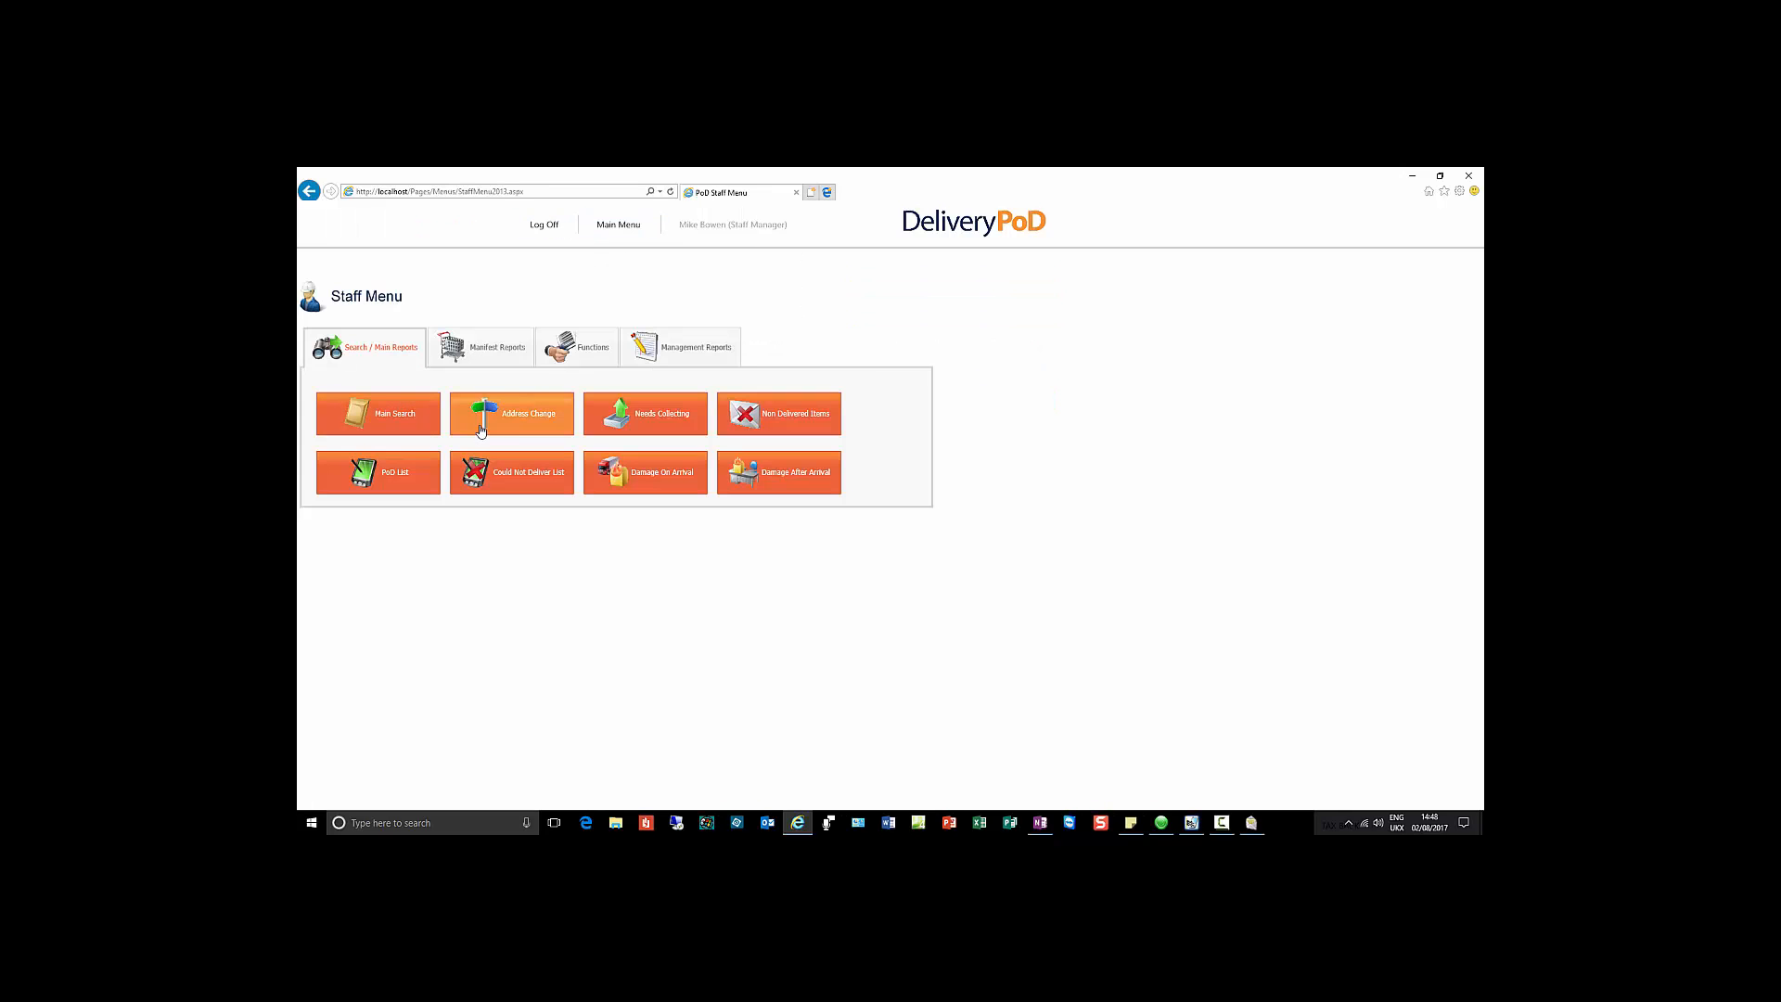
pyautogui.click(391, 481)
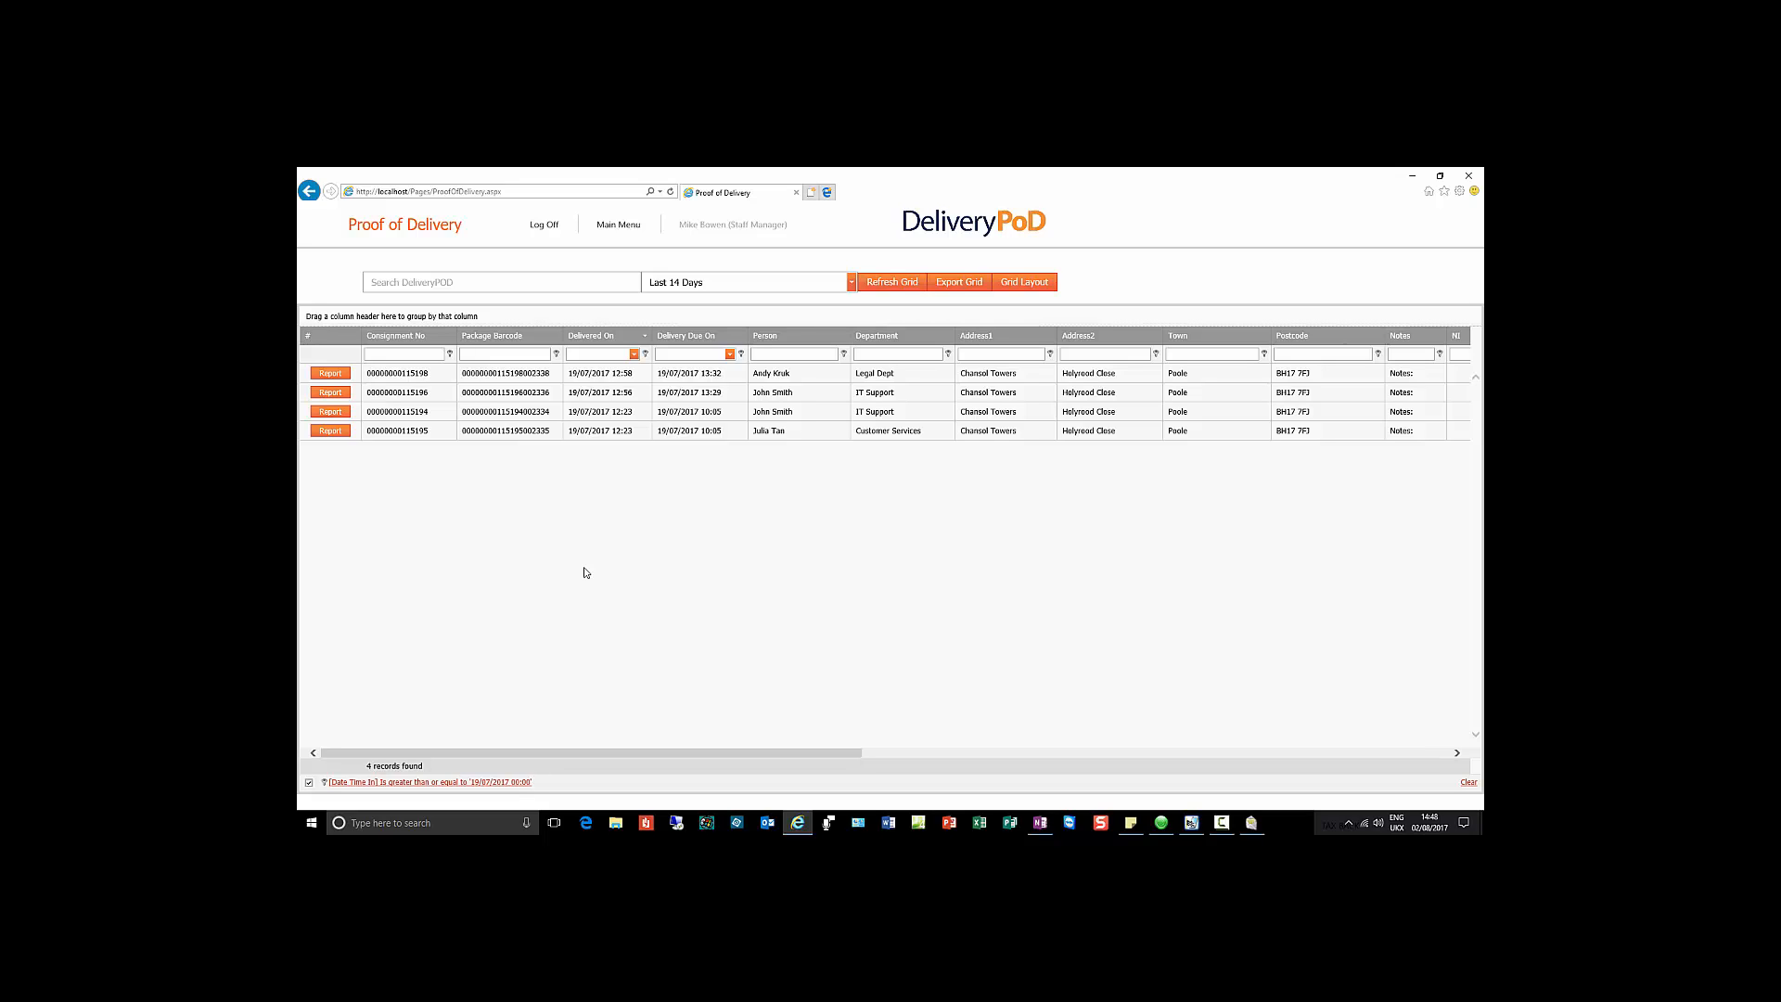
pyautogui.click(335, 374)
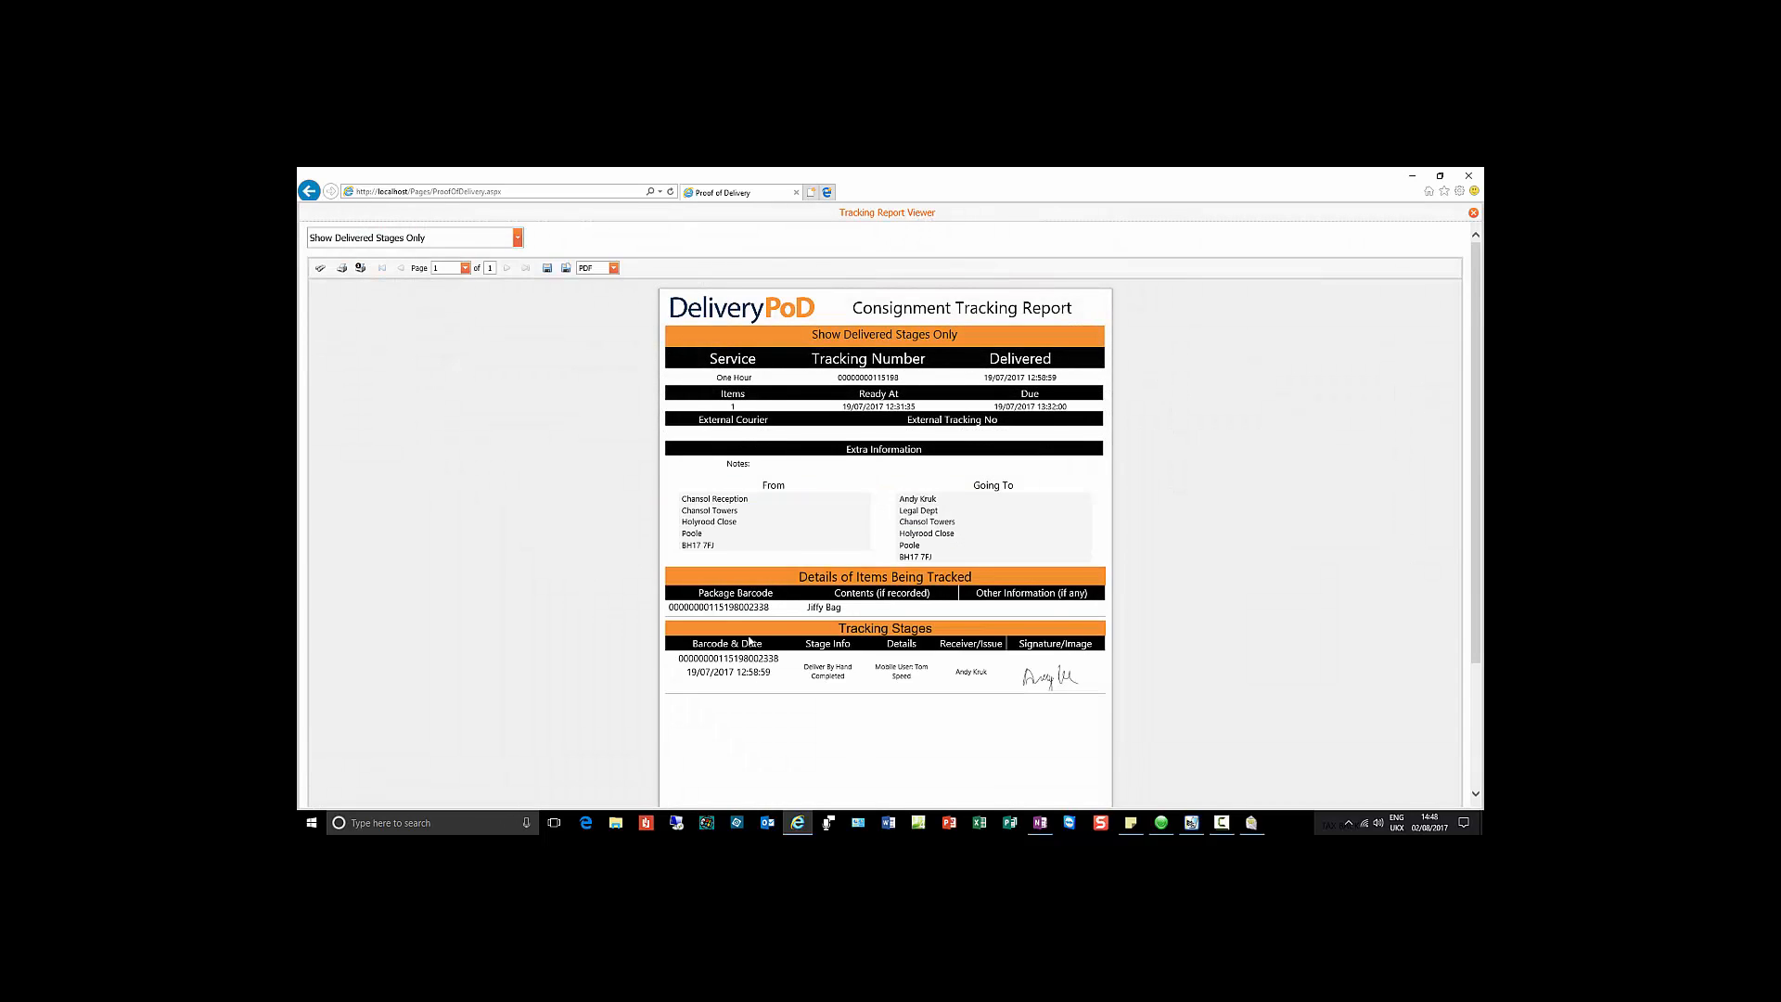
pyautogui.scroll(-1, 750, 640)
pyautogui.scroll(1, 750, 636)
pyautogui.click(518, 239)
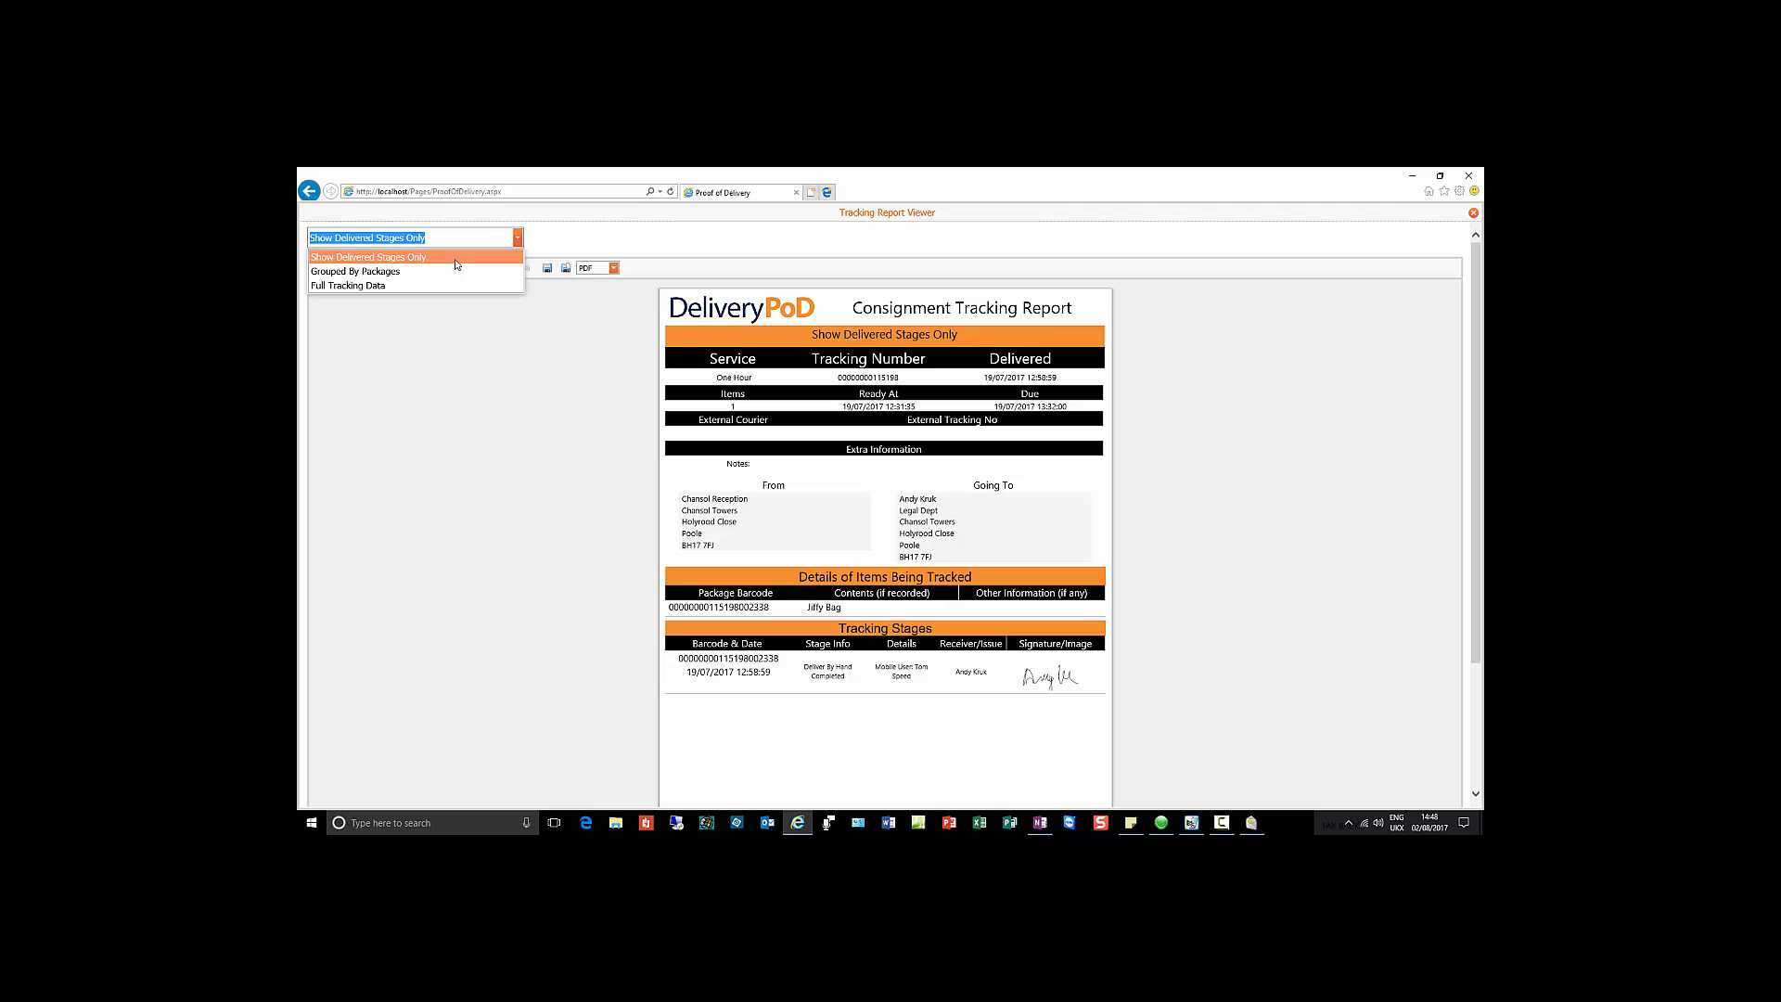
# Step: View the Full Tracking Data report, check export formats leaving PDF, then close the report
pyautogui.click(450, 285)
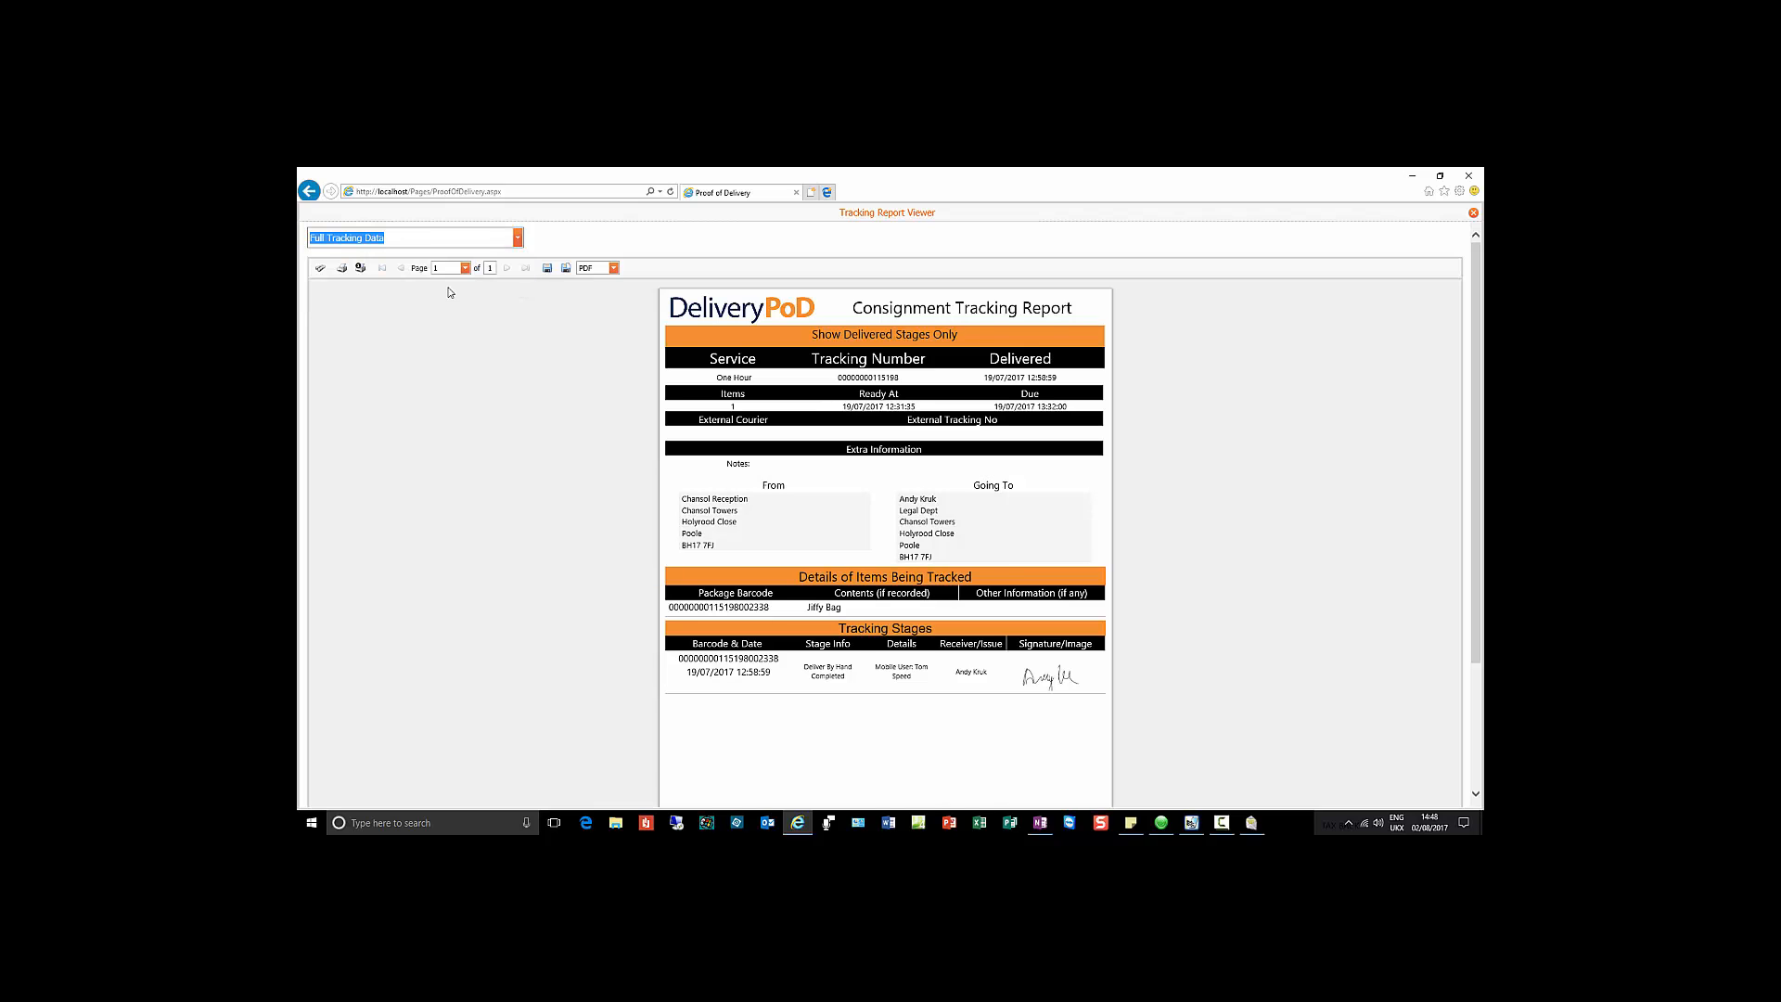
pyautogui.scroll(-3, 462, 295)
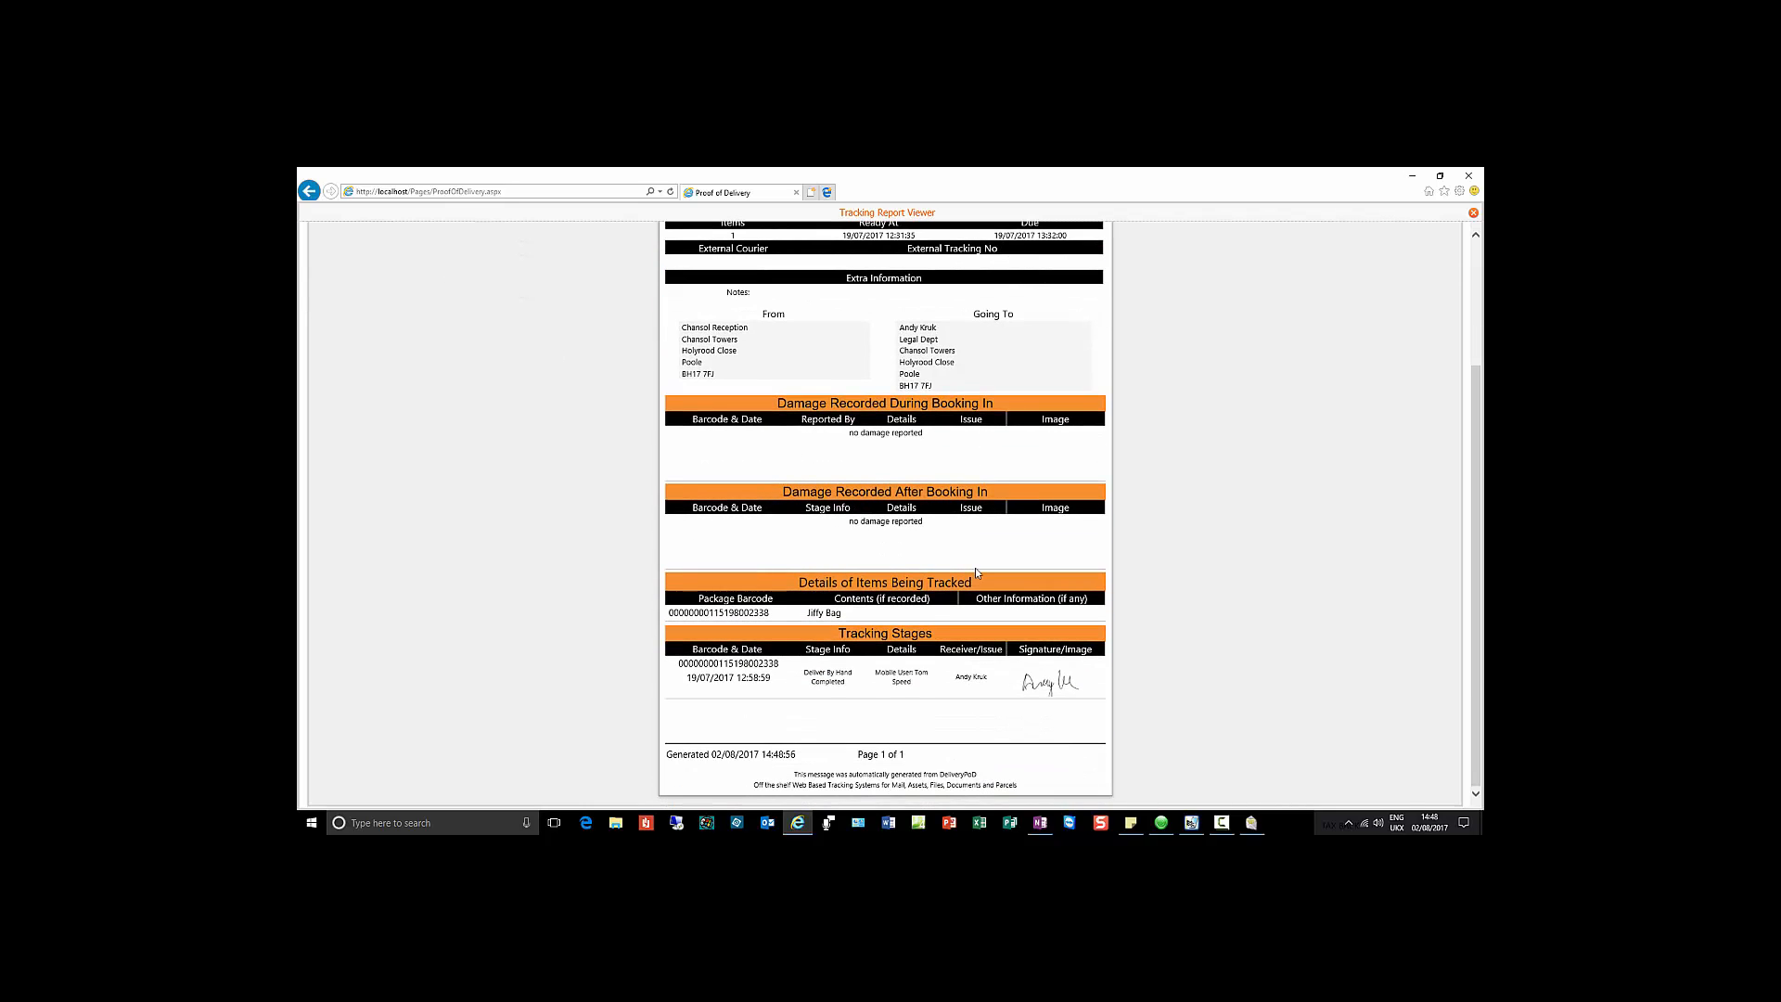
pyautogui.scroll(3, 820, 687)
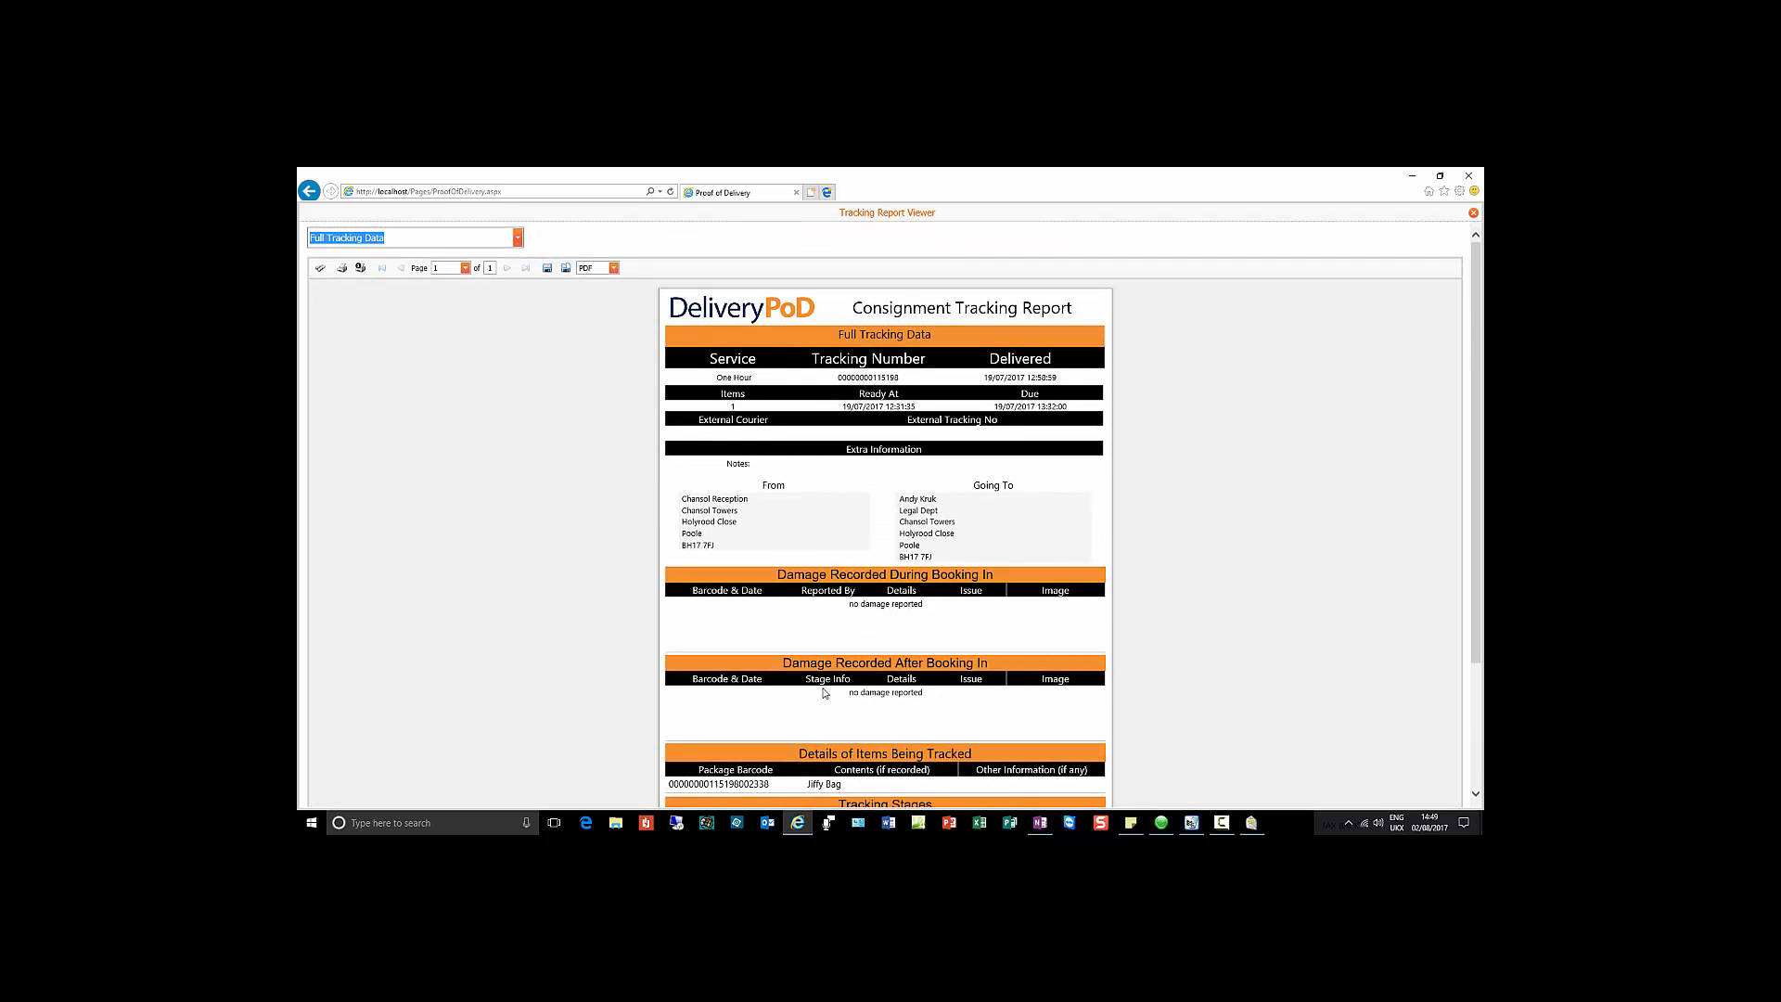
pyautogui.click(614, 268)
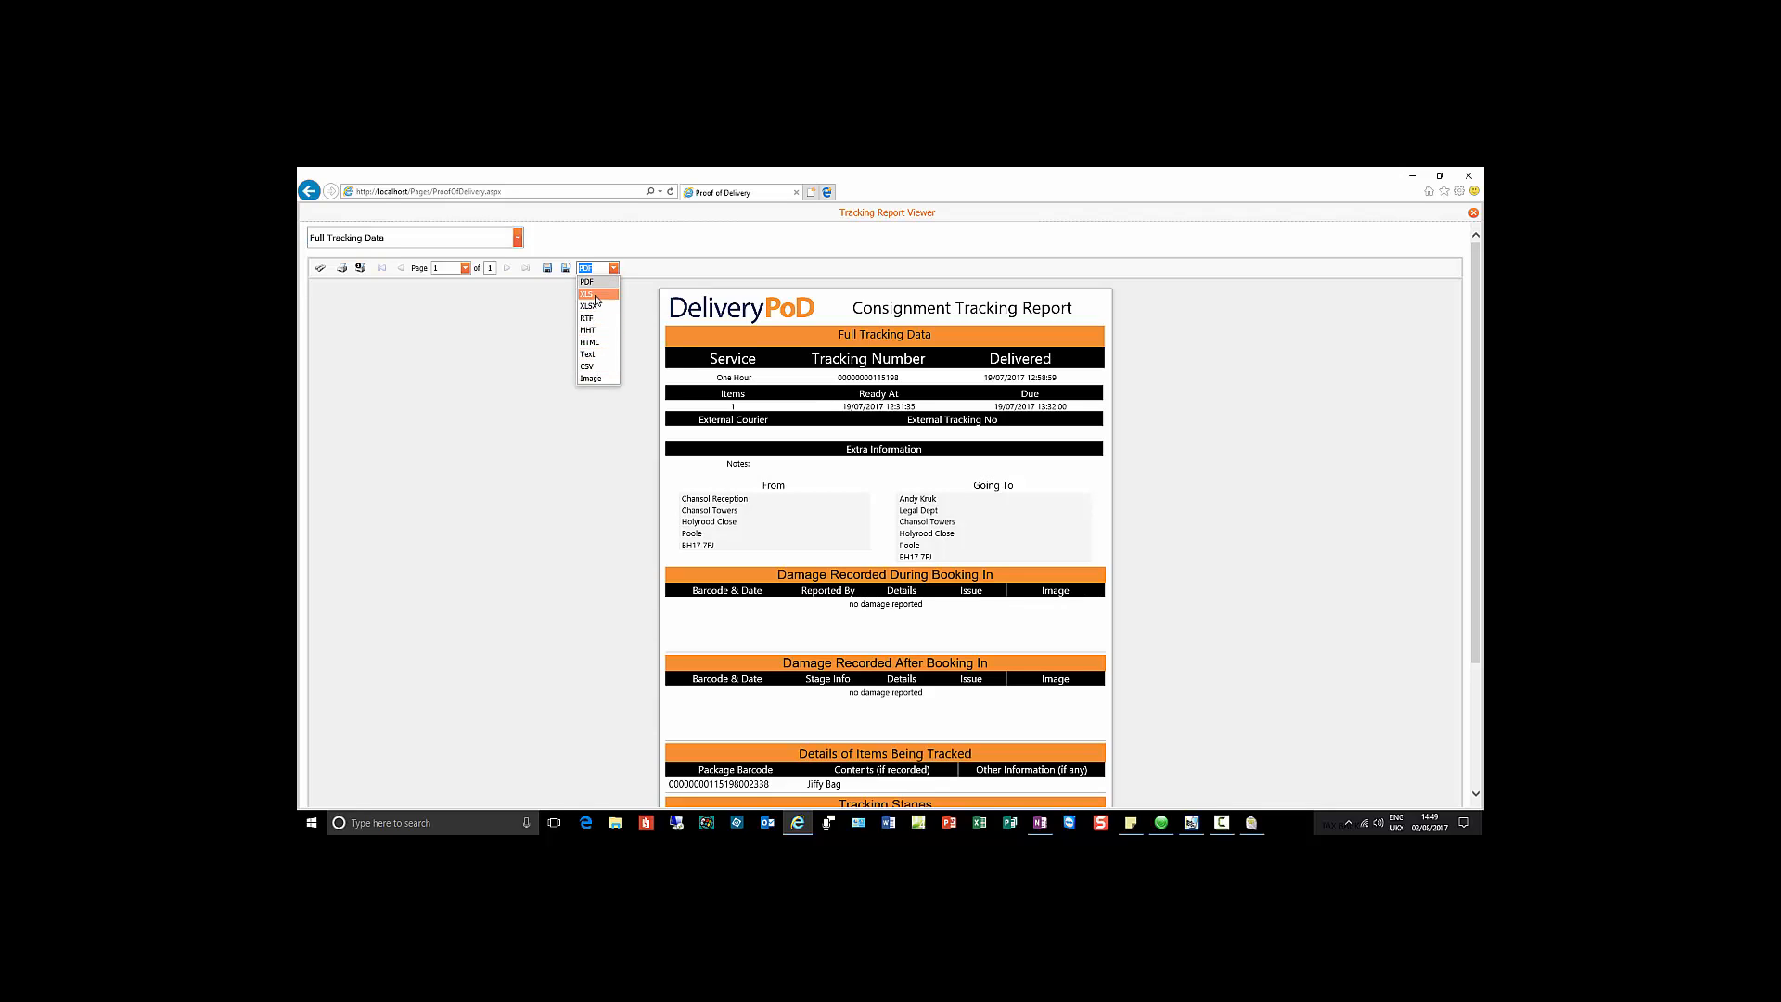
pyautogui.click(489, 323)
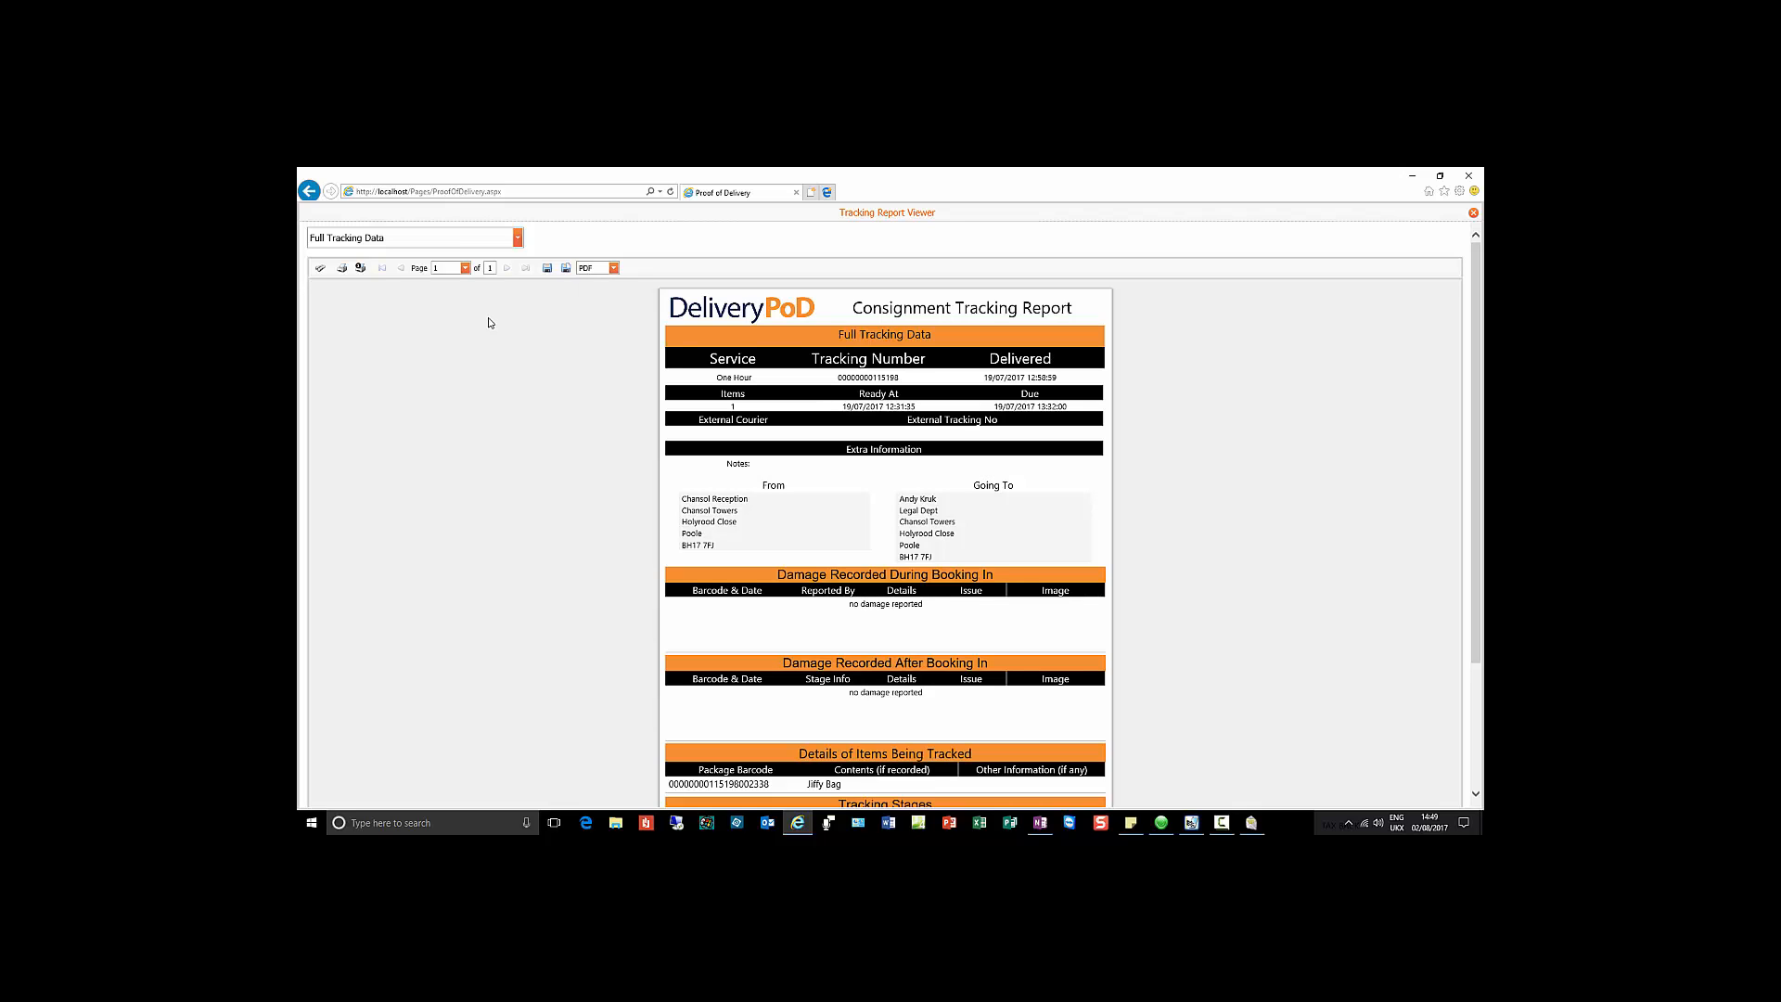
pyautogui.click(1475, 215)
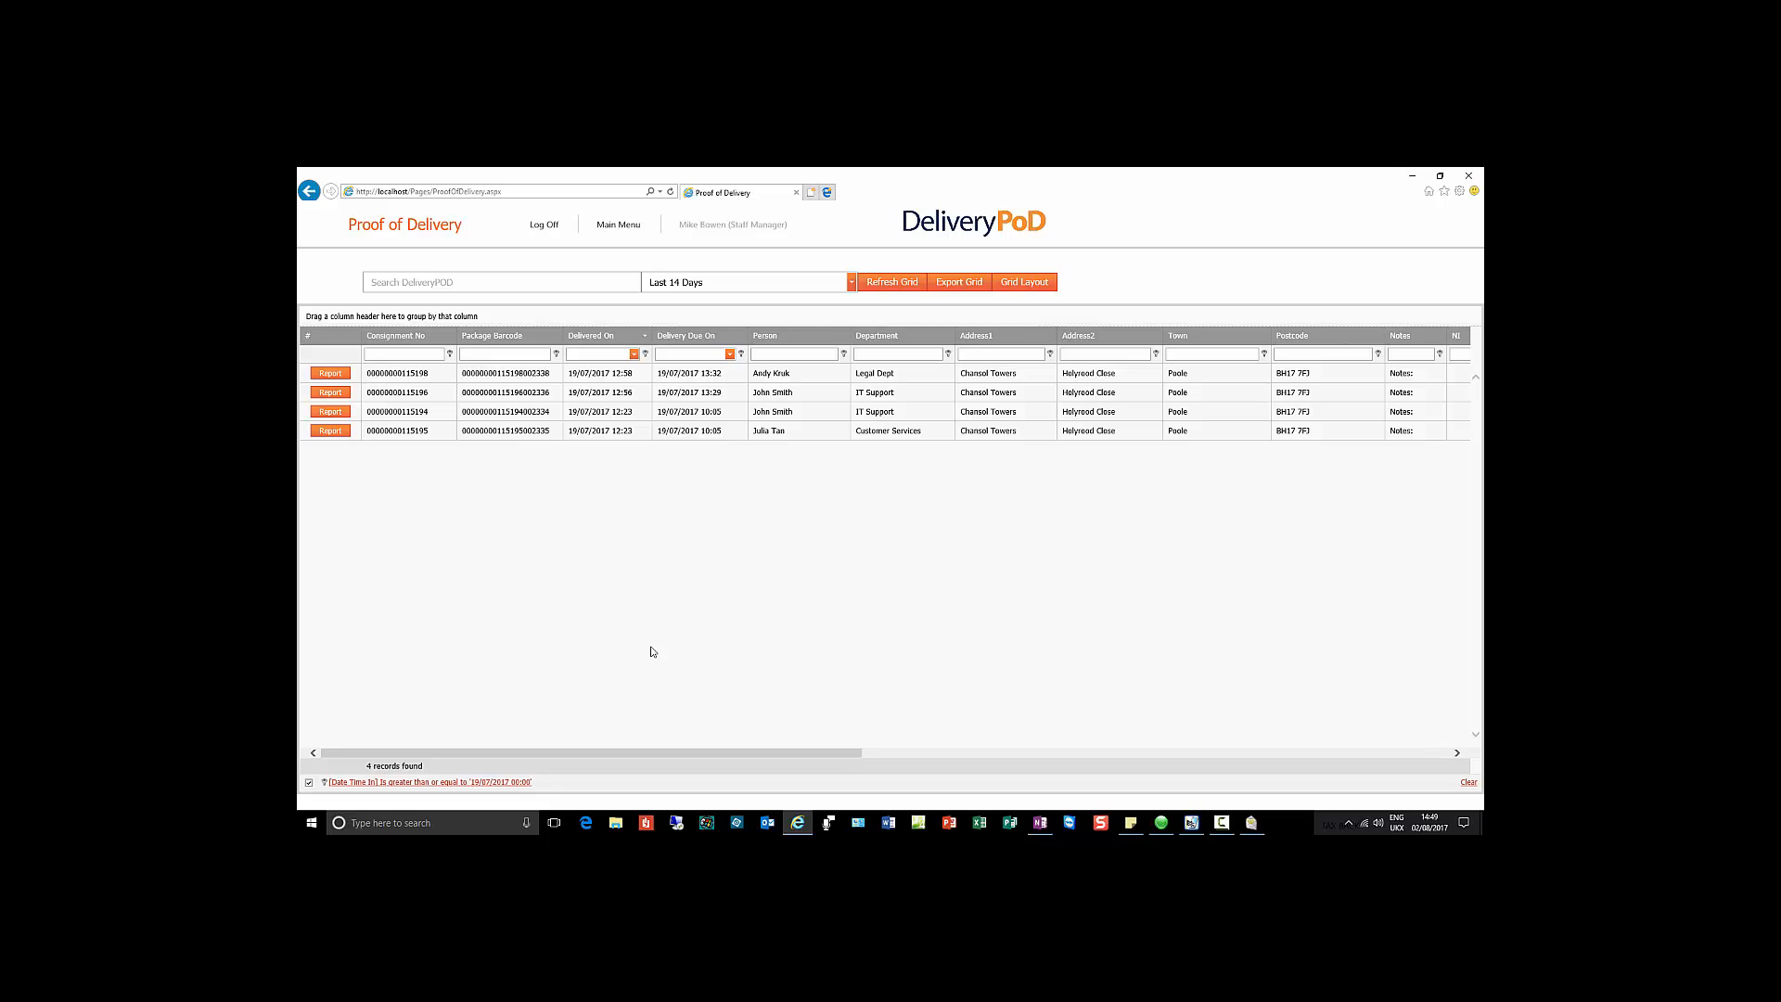
# Step: Log off and sign back in with the administrator username and password
pyautogui.click(546, 229)
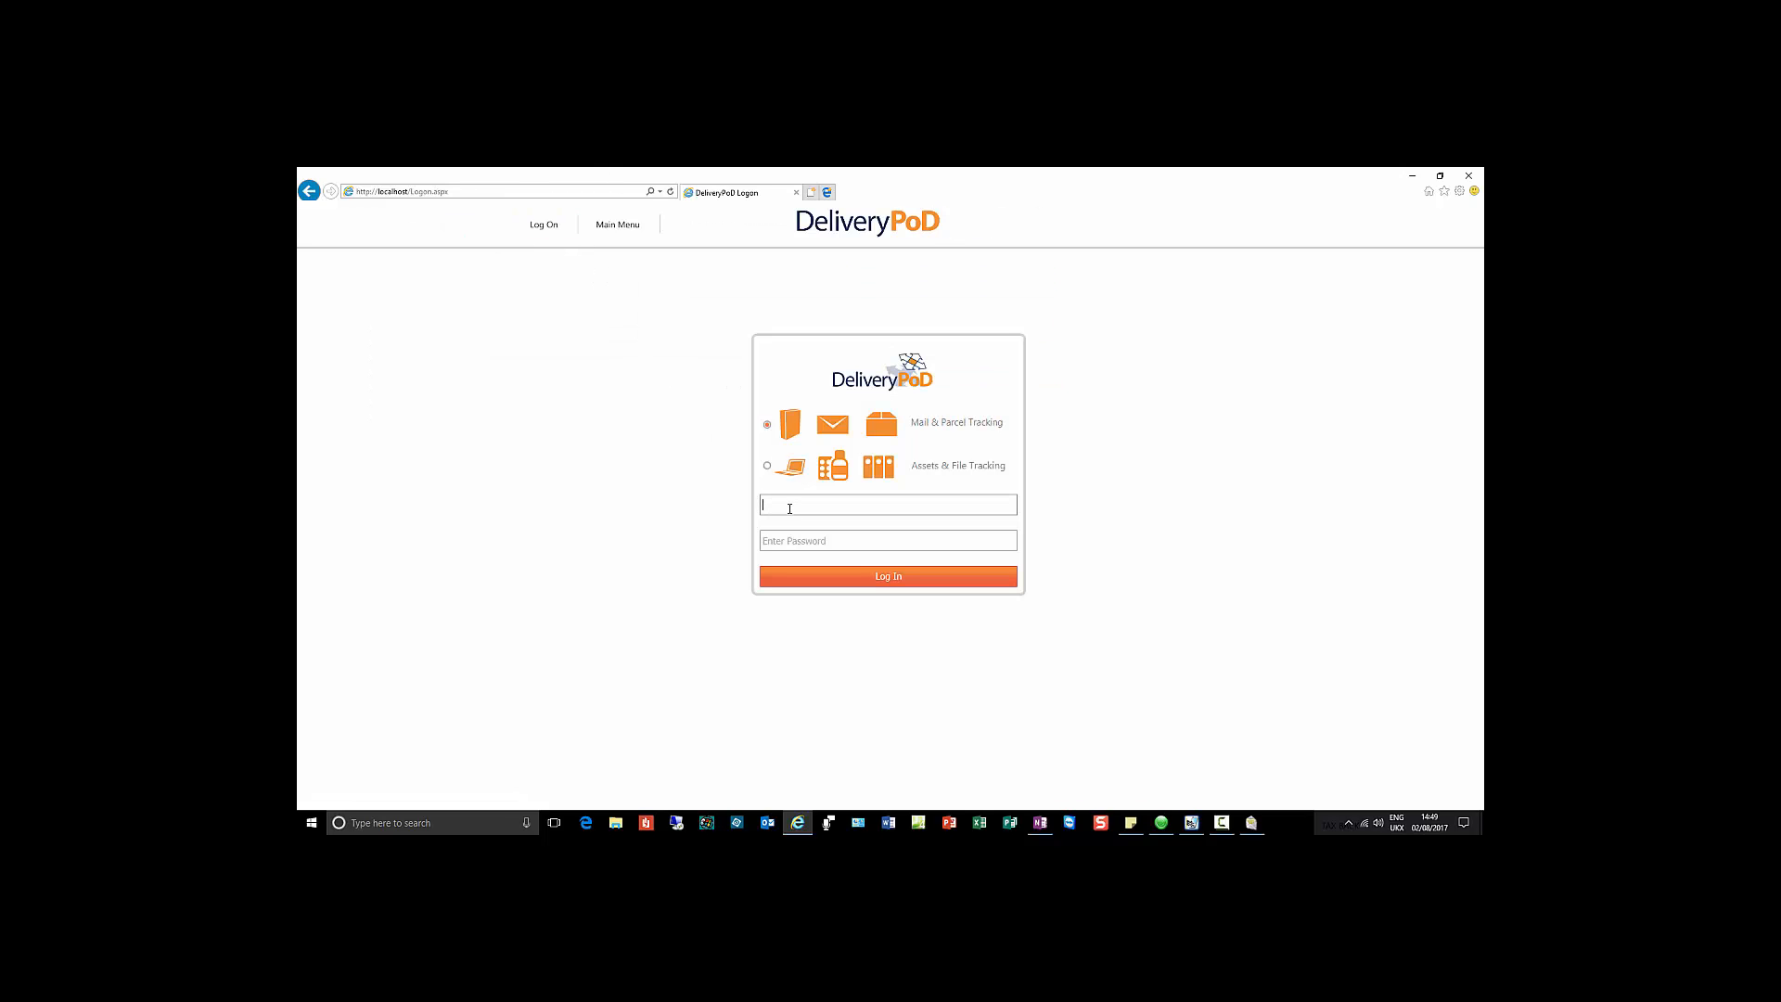
pyautogui.write('Mike Admin')
pyautogui.press('Tab')
pyautogui.write('••••••••')
pyautogui.press('Return')
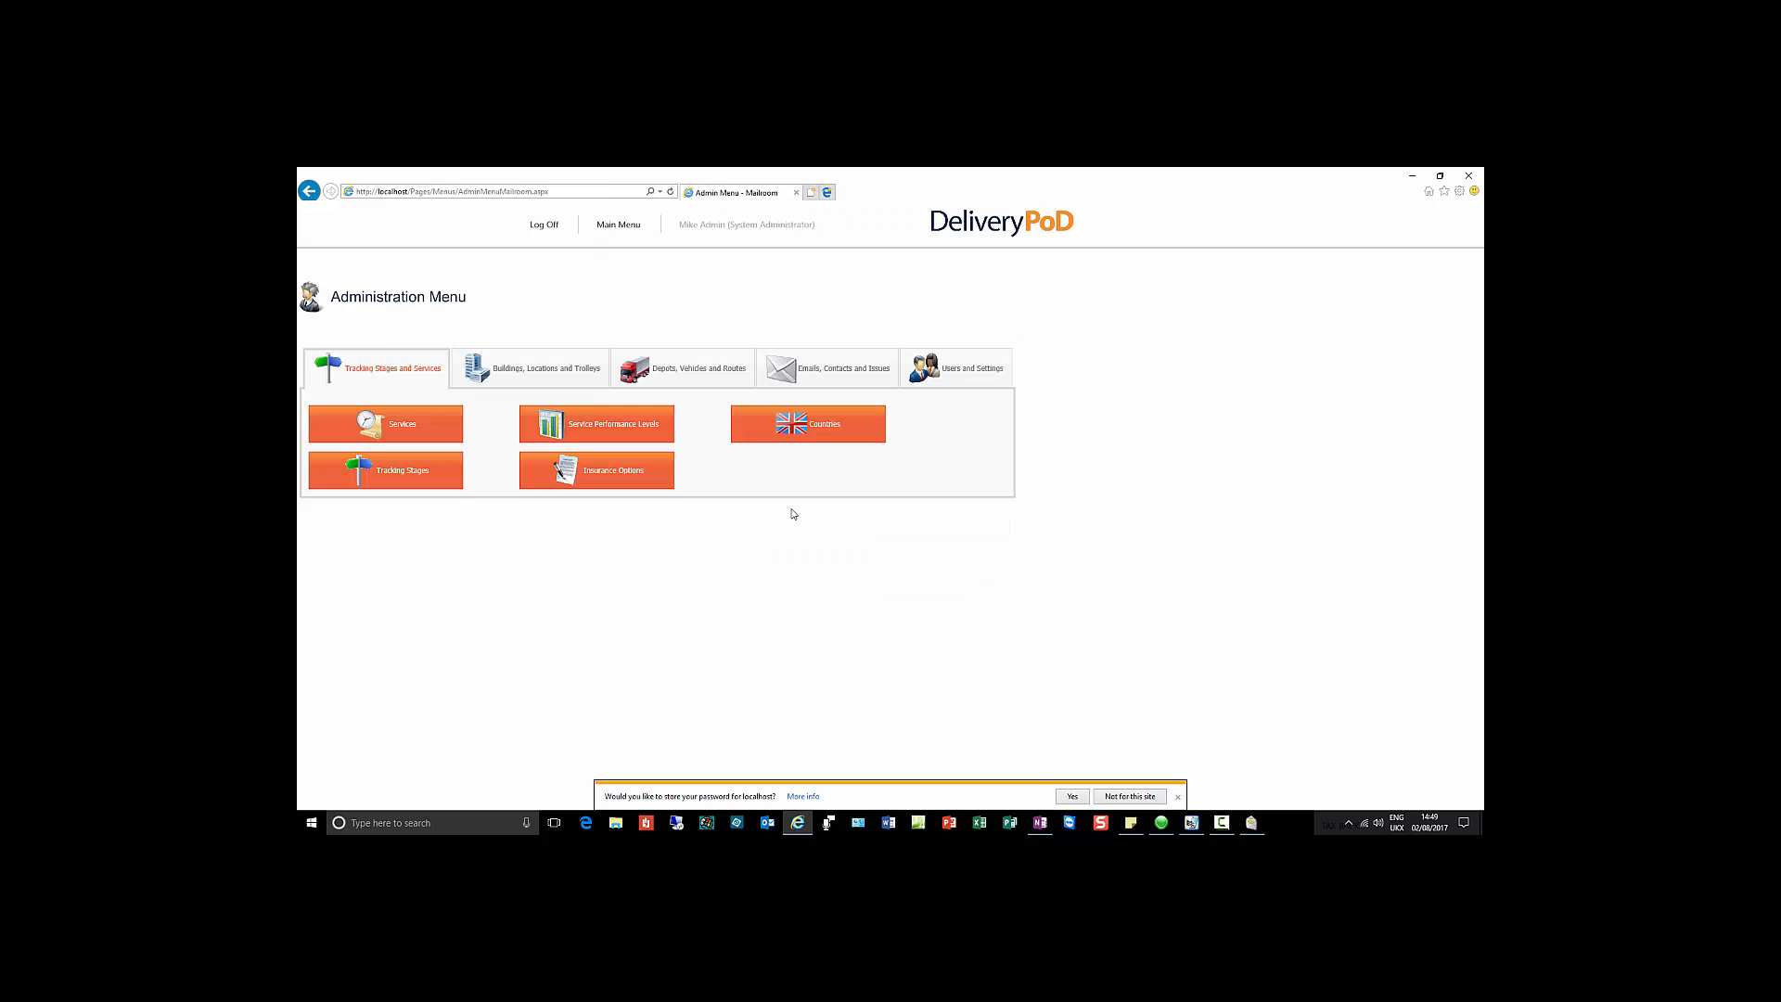
pyautogui.click(1119, 804)
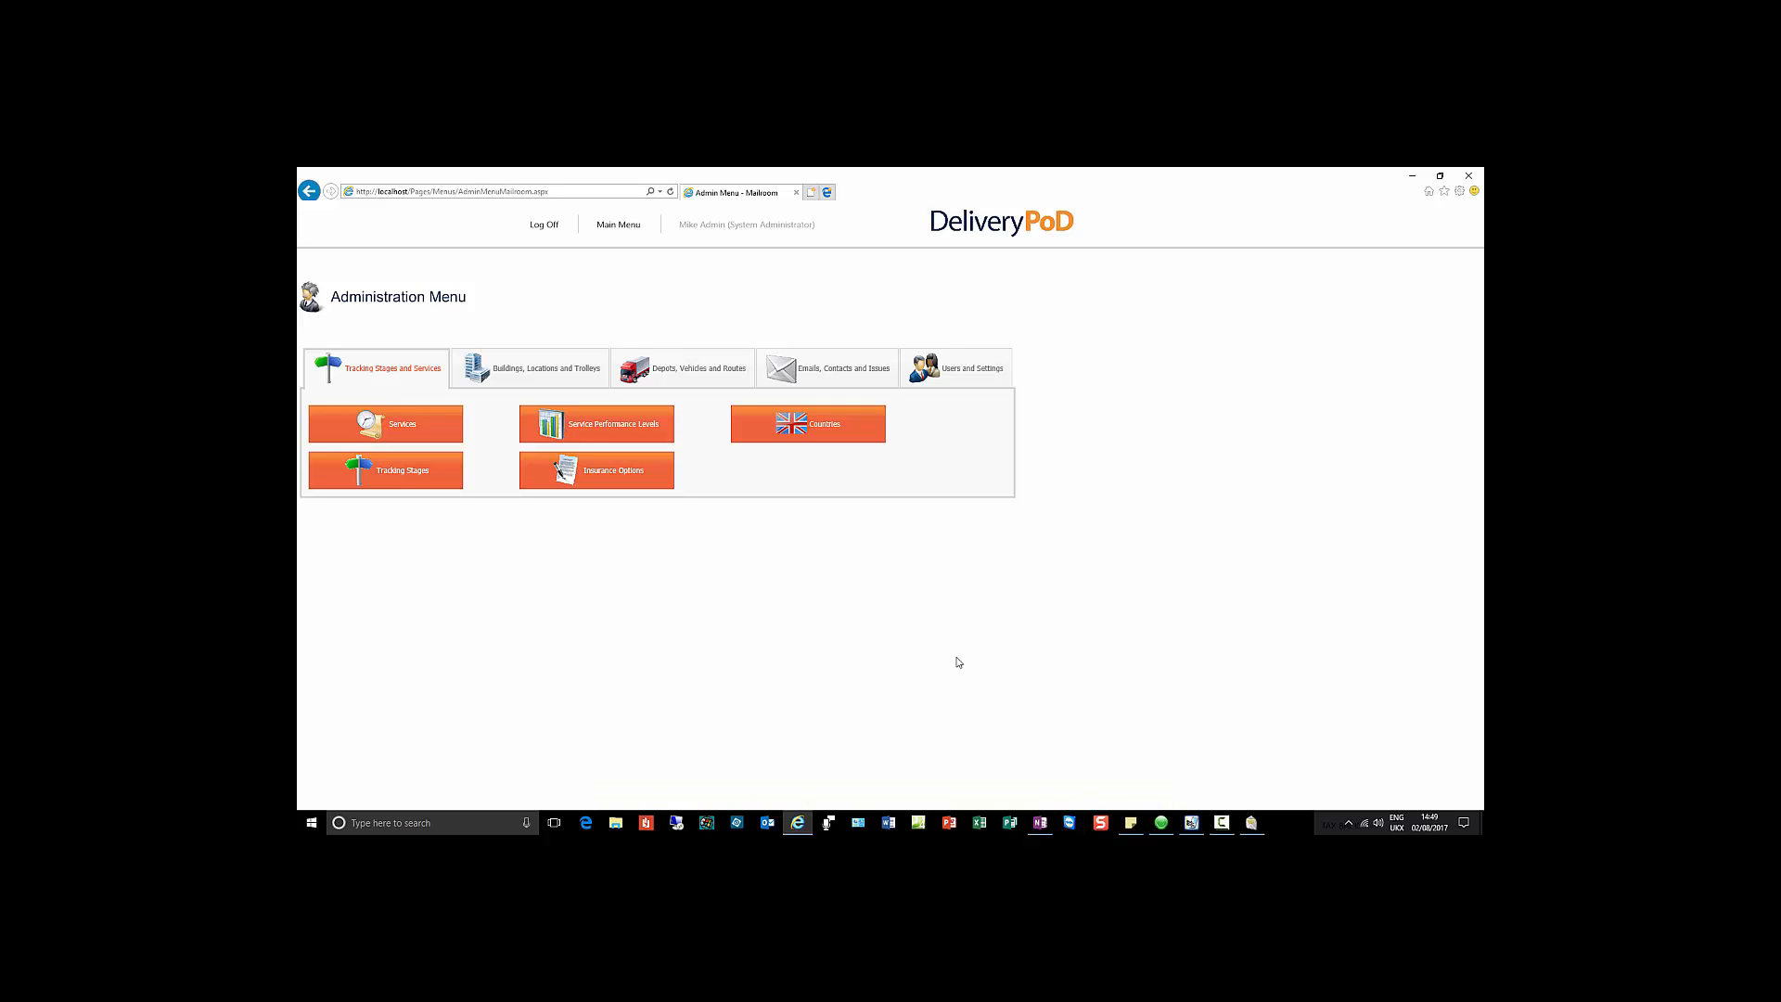
# Step: Open Email - All Items under Emails, Contacts and Issues and start a new email request
pyautogui.click(855, 372)
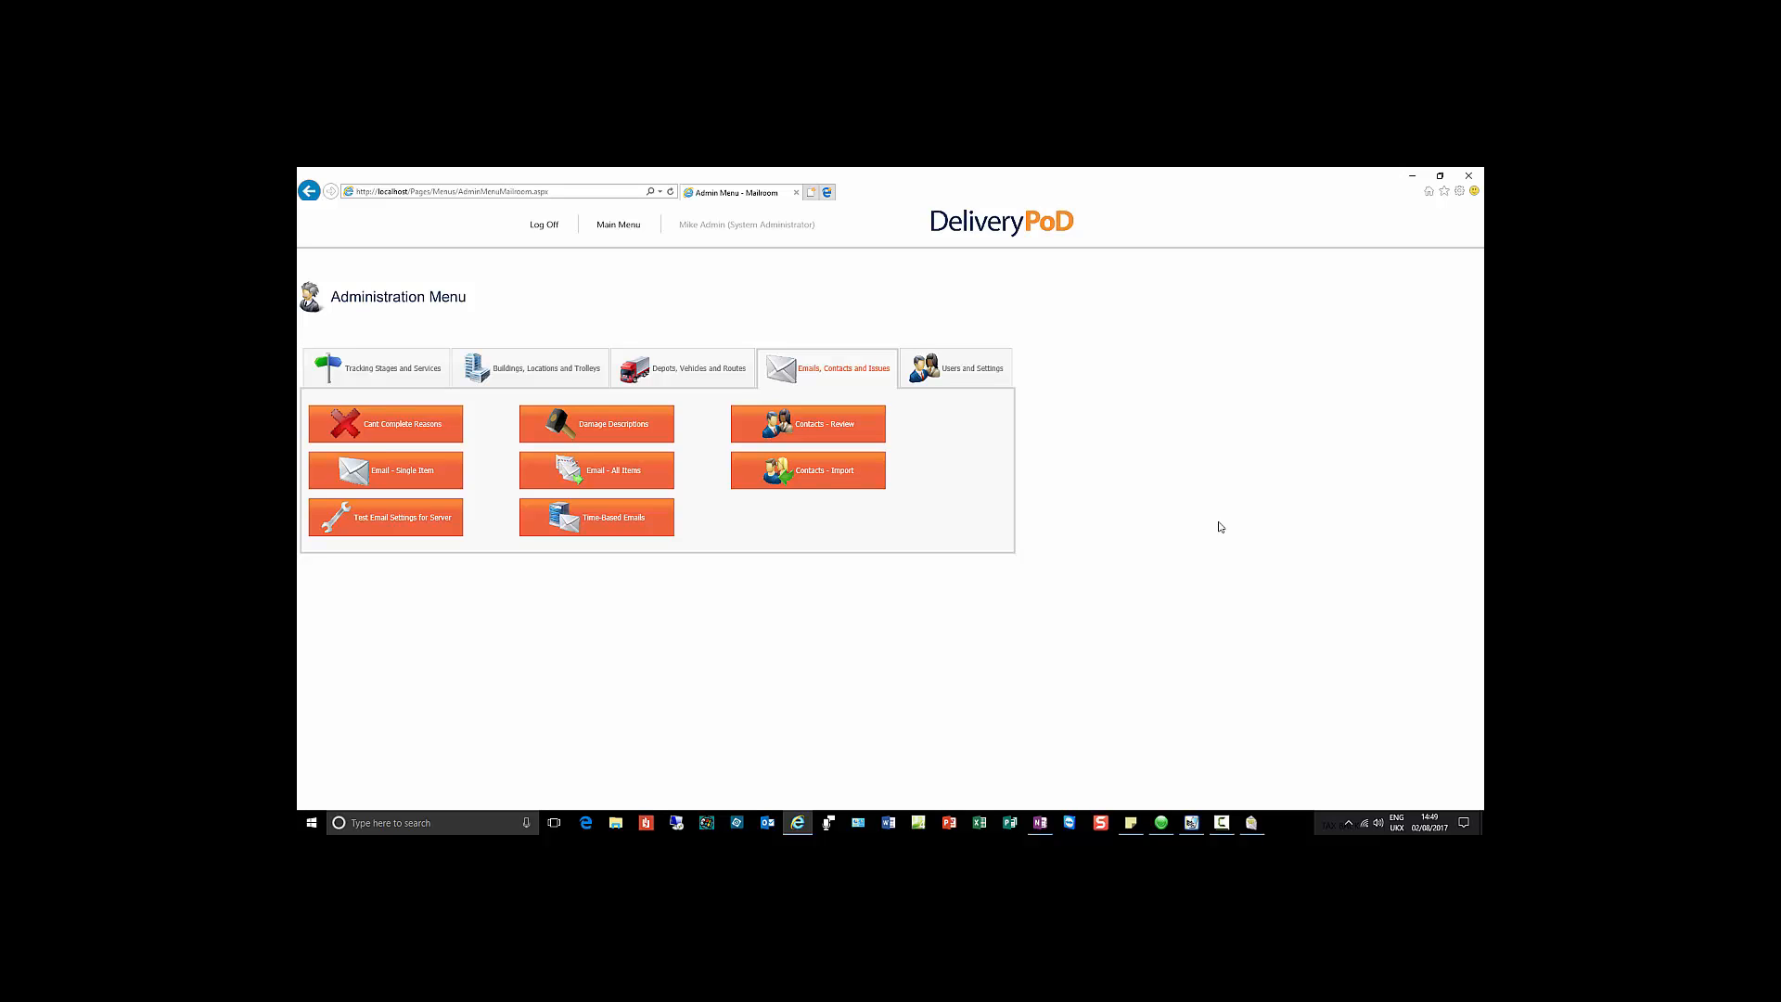
pyautogui.click(640, 475)
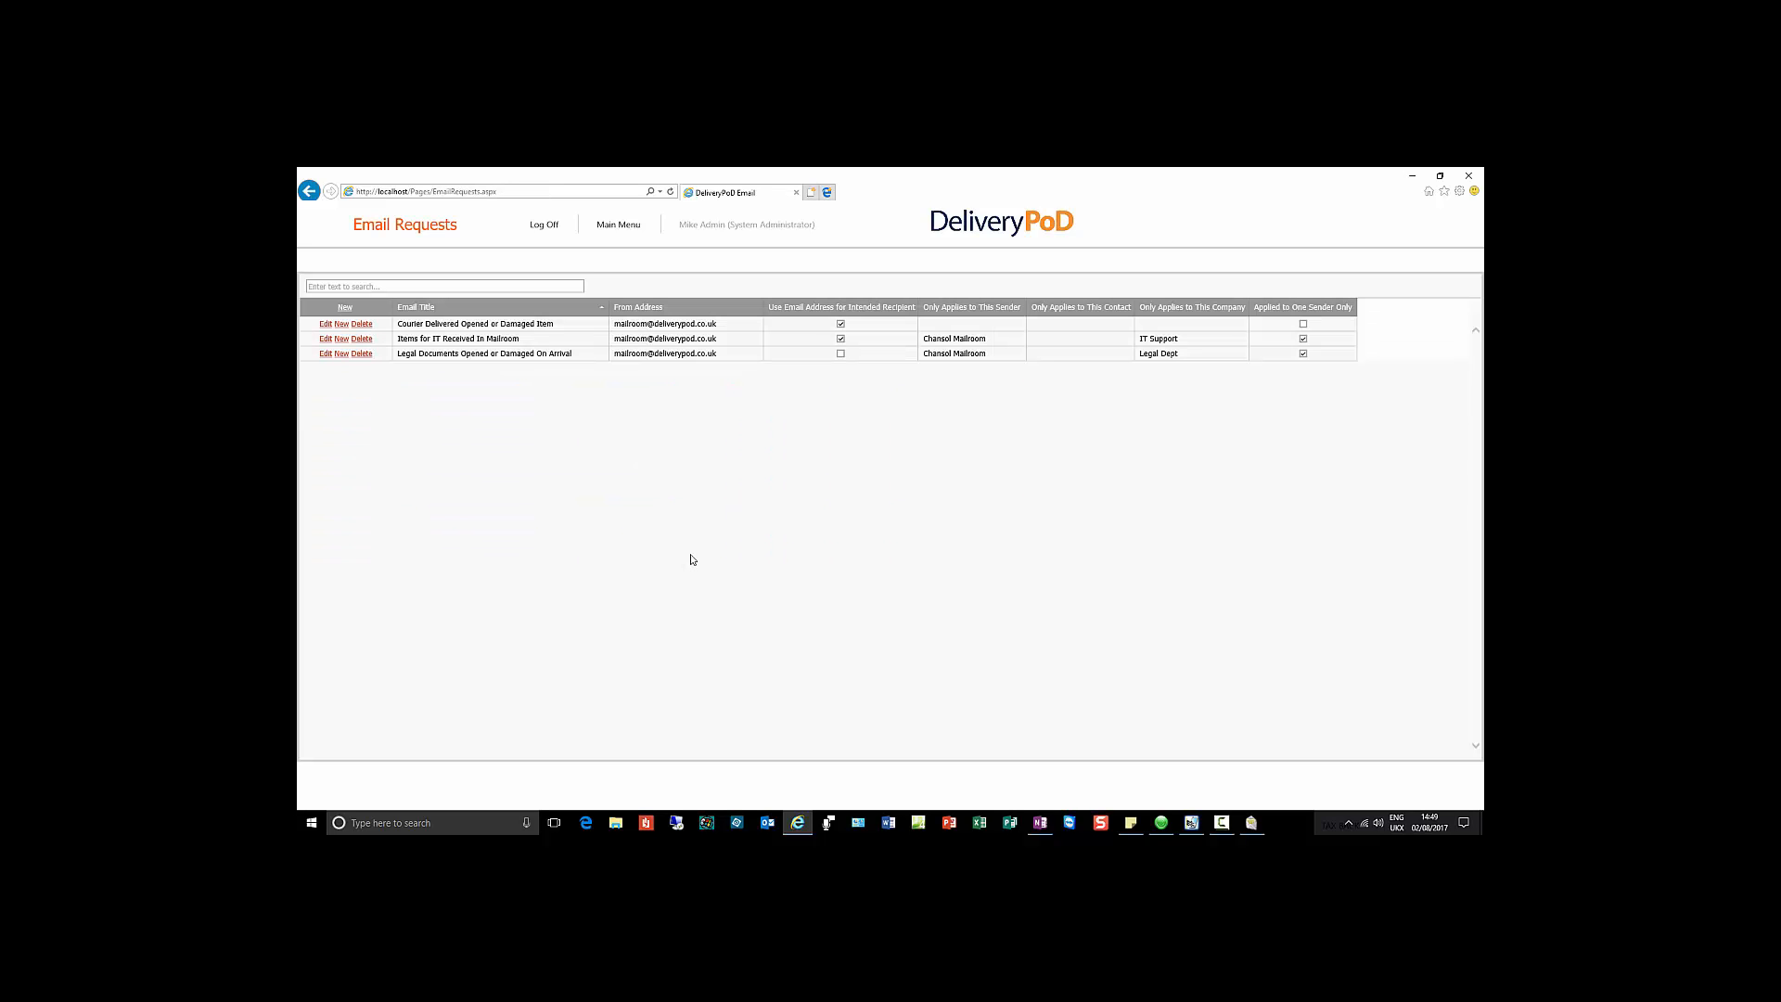
pyautogui.click(341, 324)
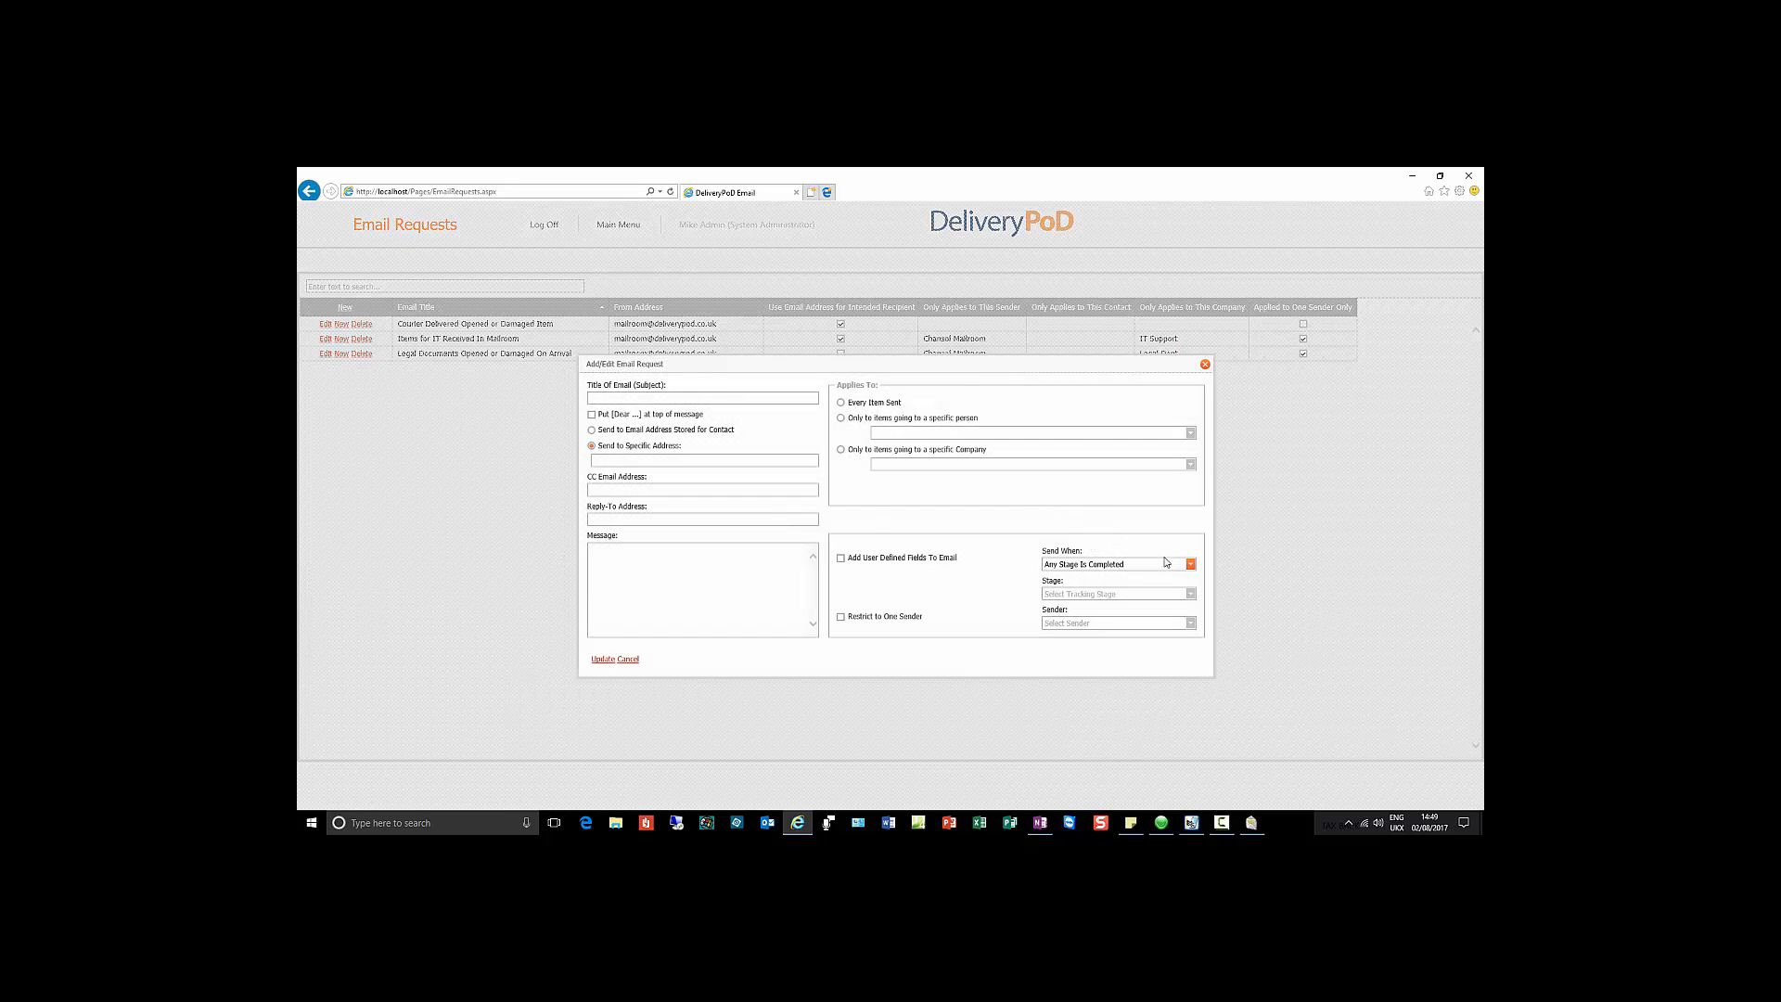
pyautogui.click(1191, 565)
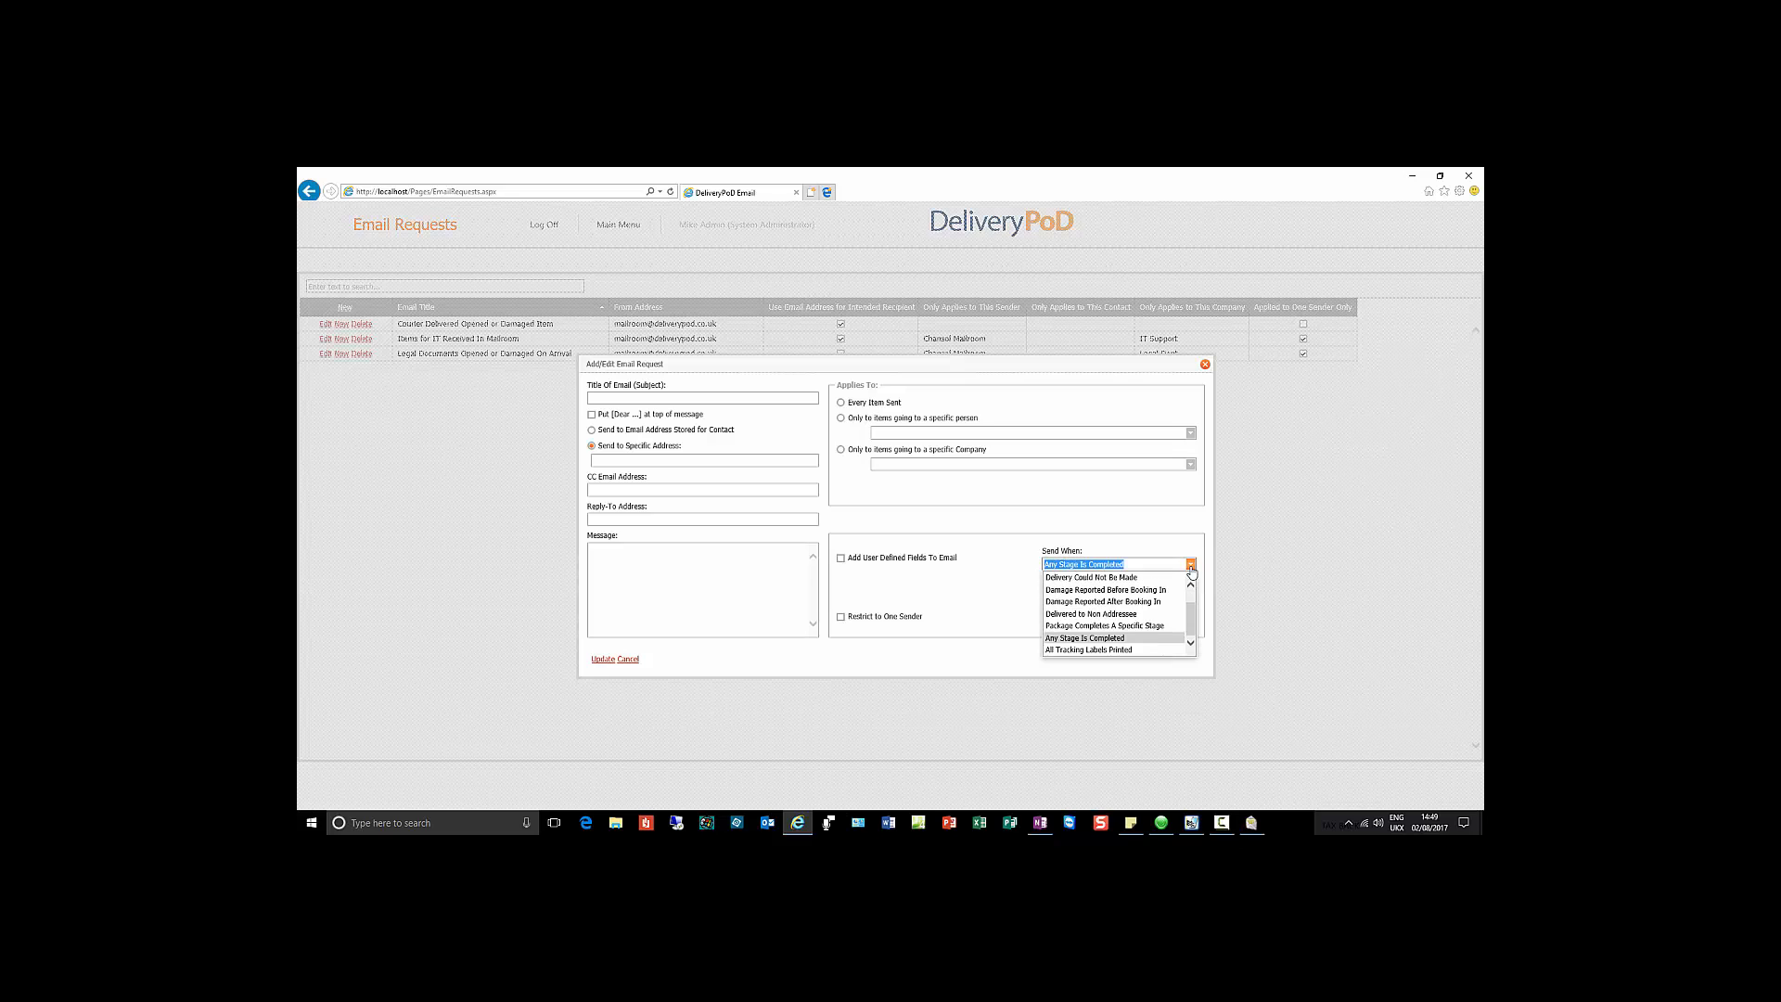
pyautogui.scroll(1, 1195, 596)
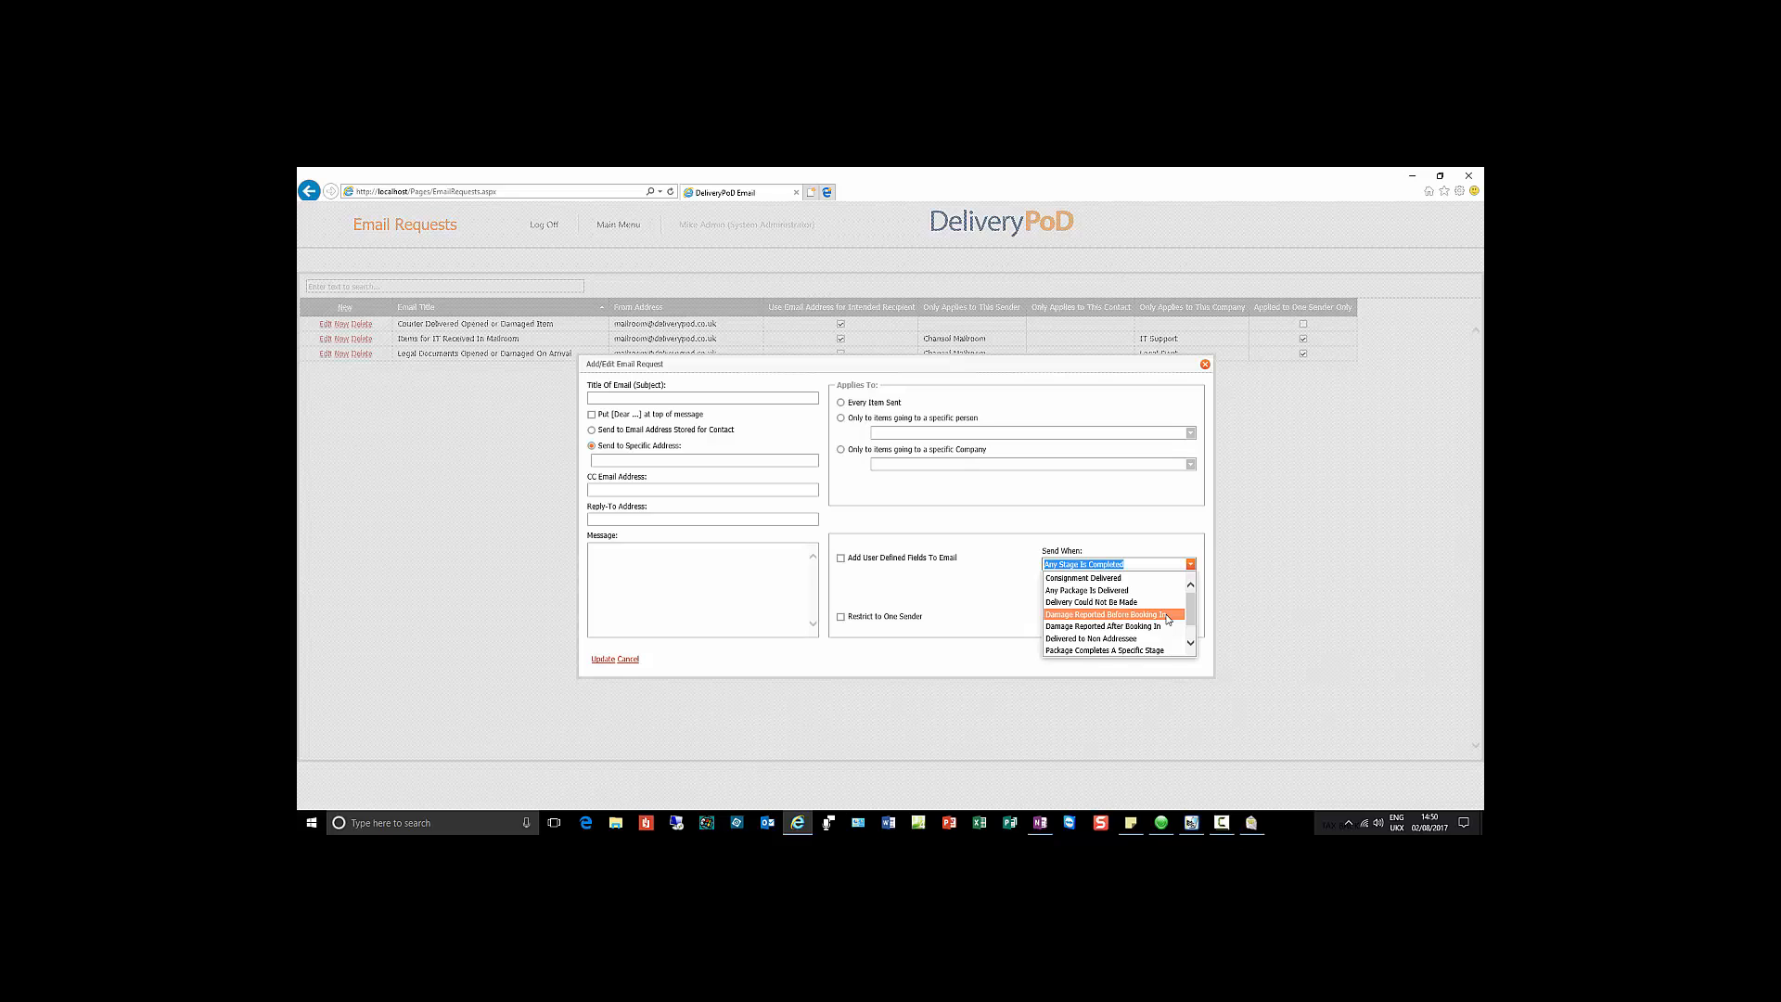
pyautogui.click(1114, 496)
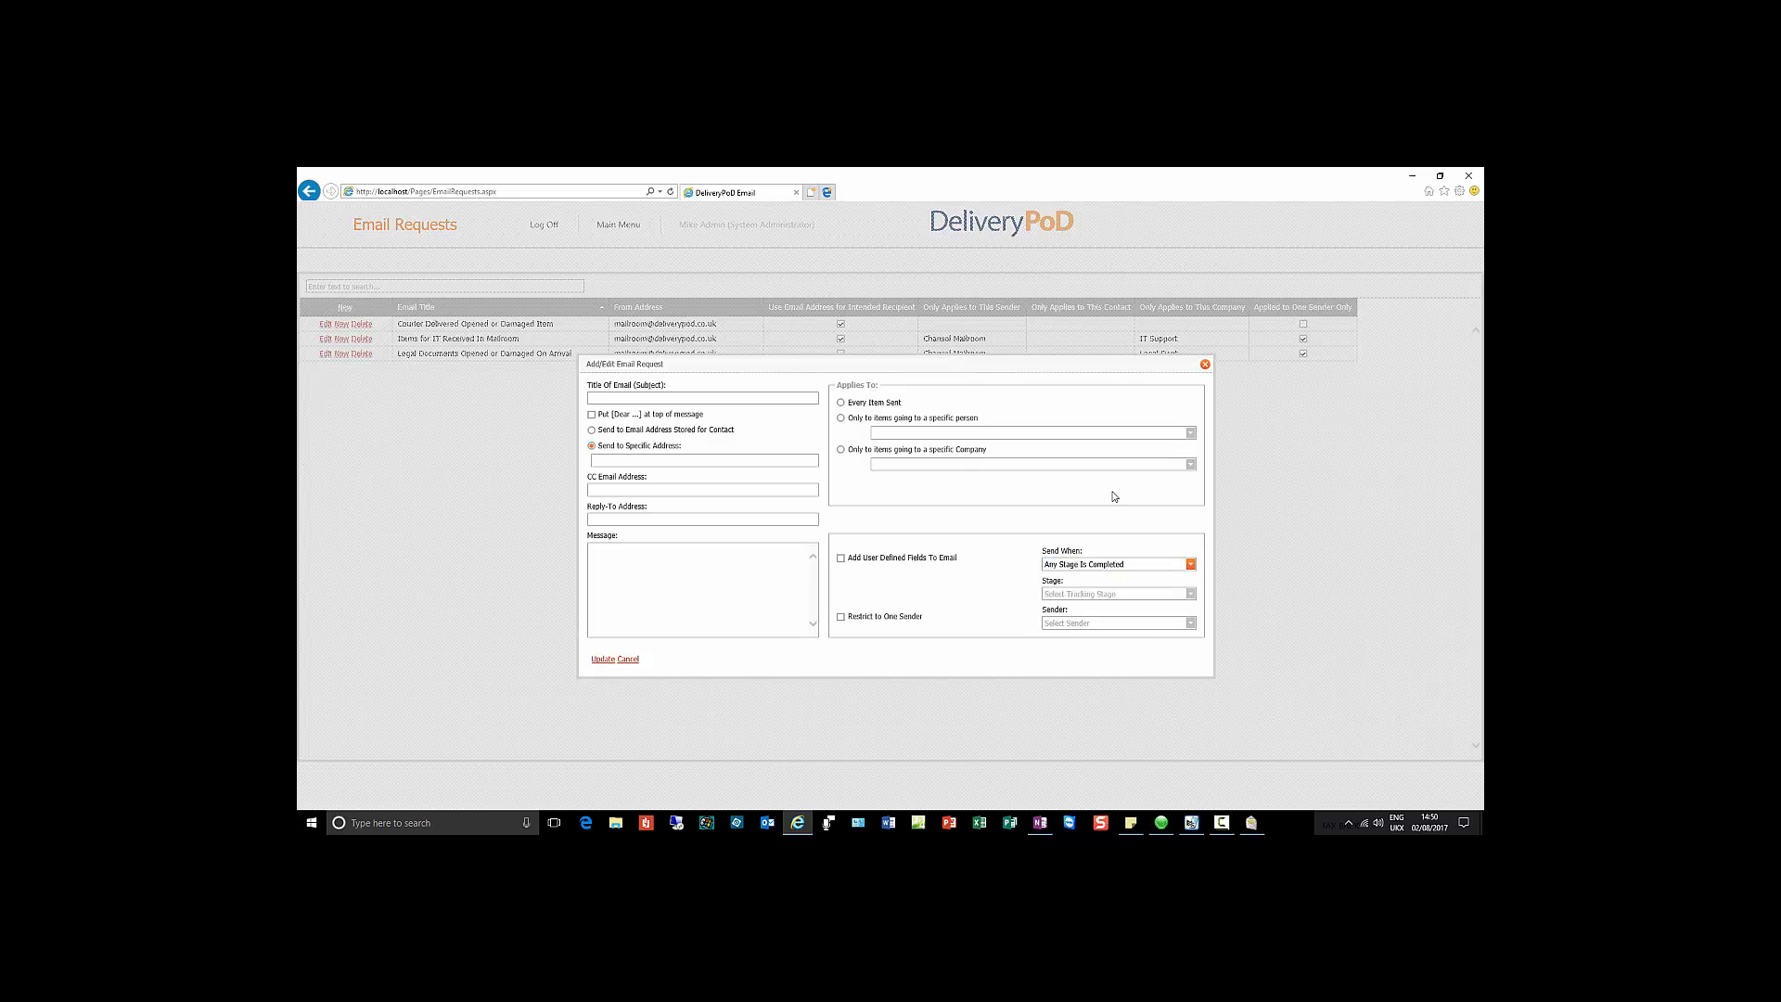
# Step: Target the email request at items going to Legal Dept and tick Restrict to One Sender
pyautogui.click(841, 450)
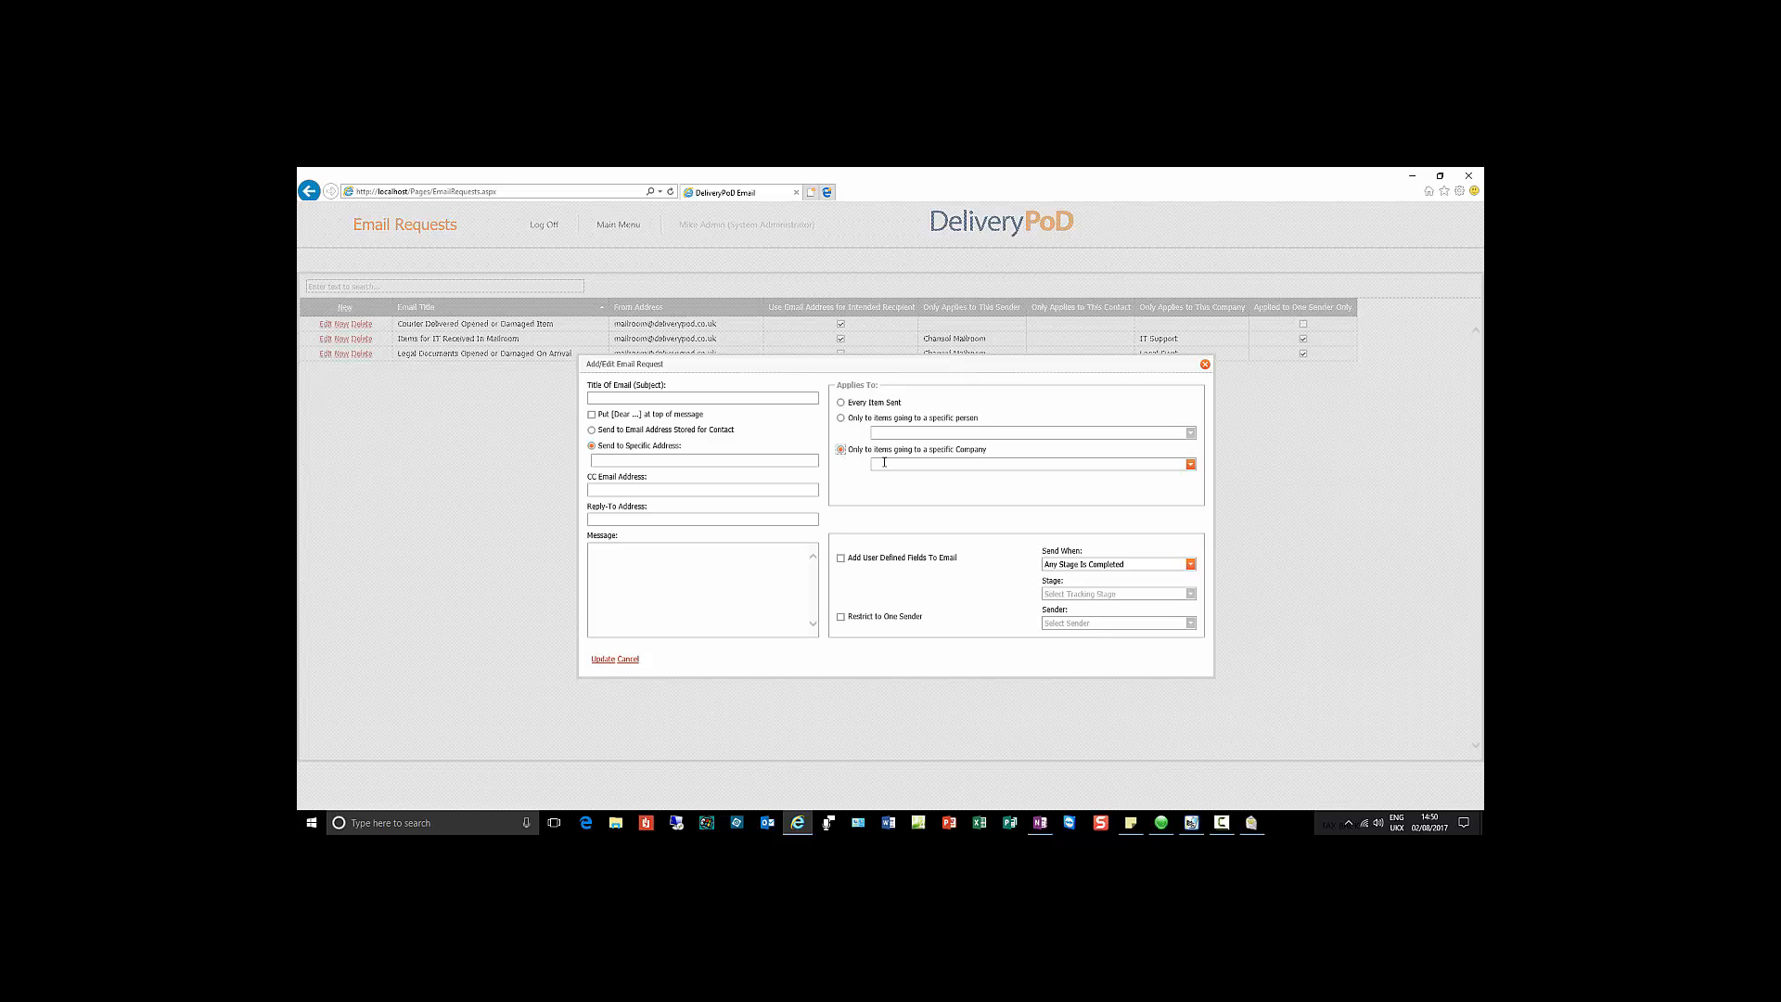
pyautogui.click(1190, 464)
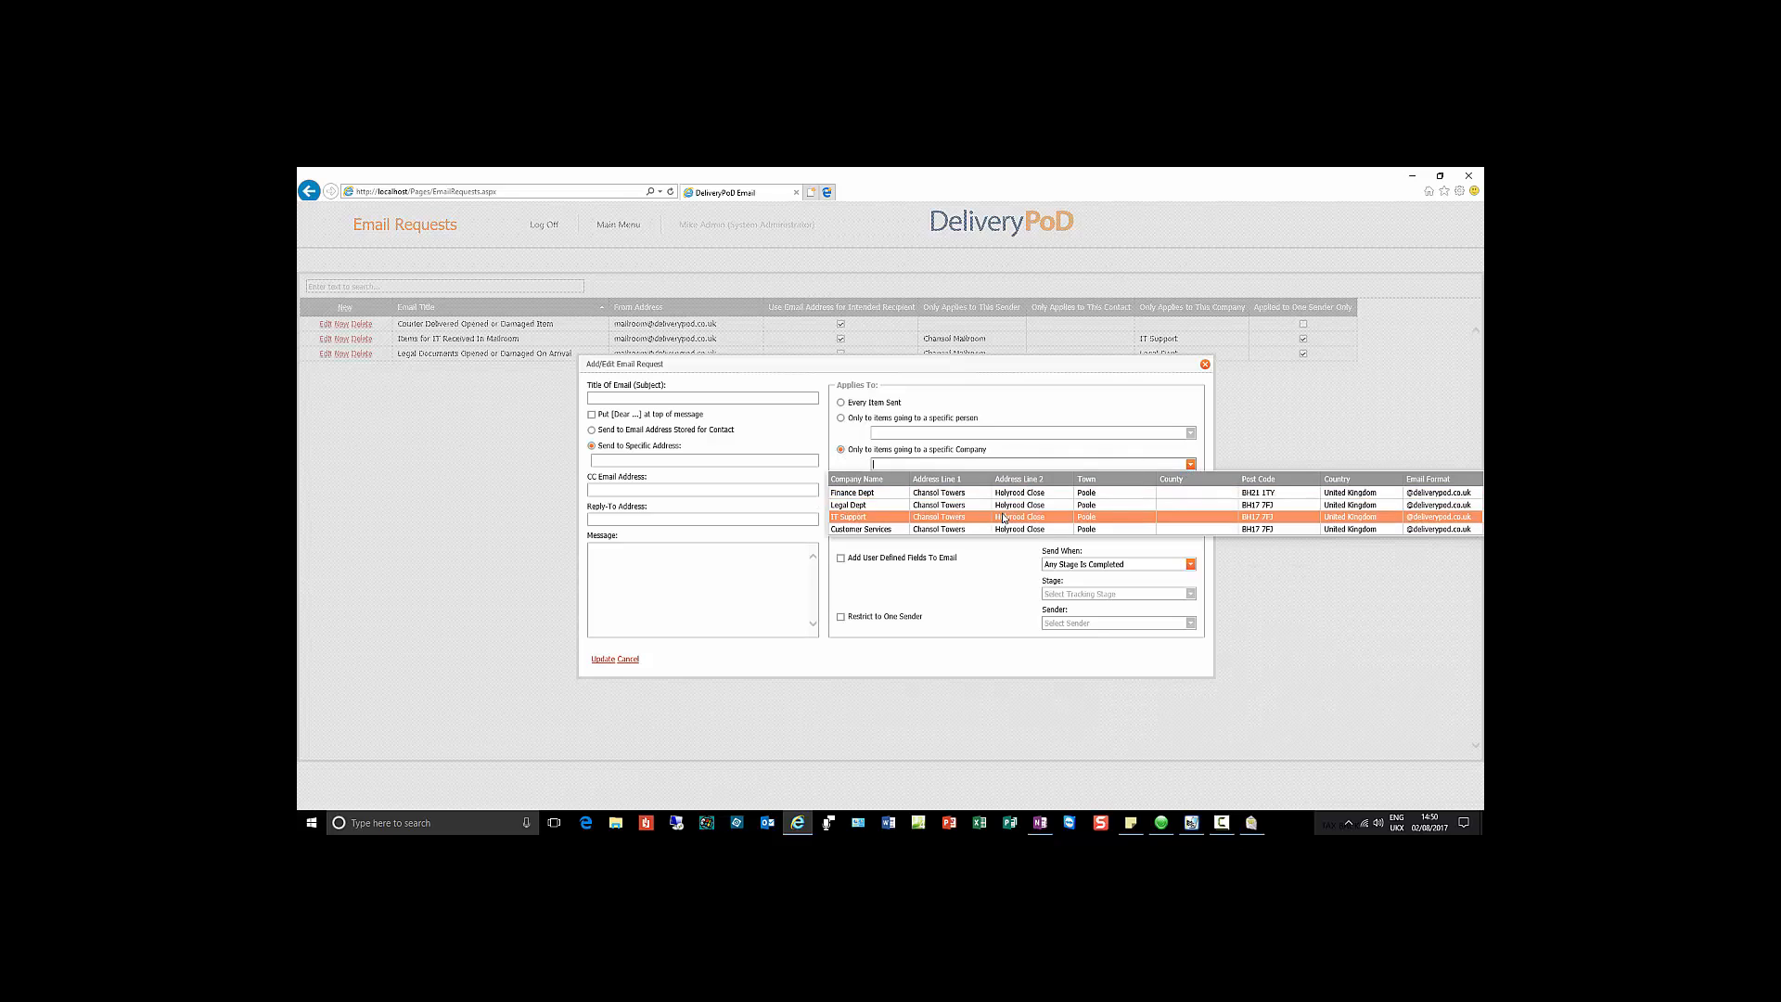
pyautogui.click(1004, 506)
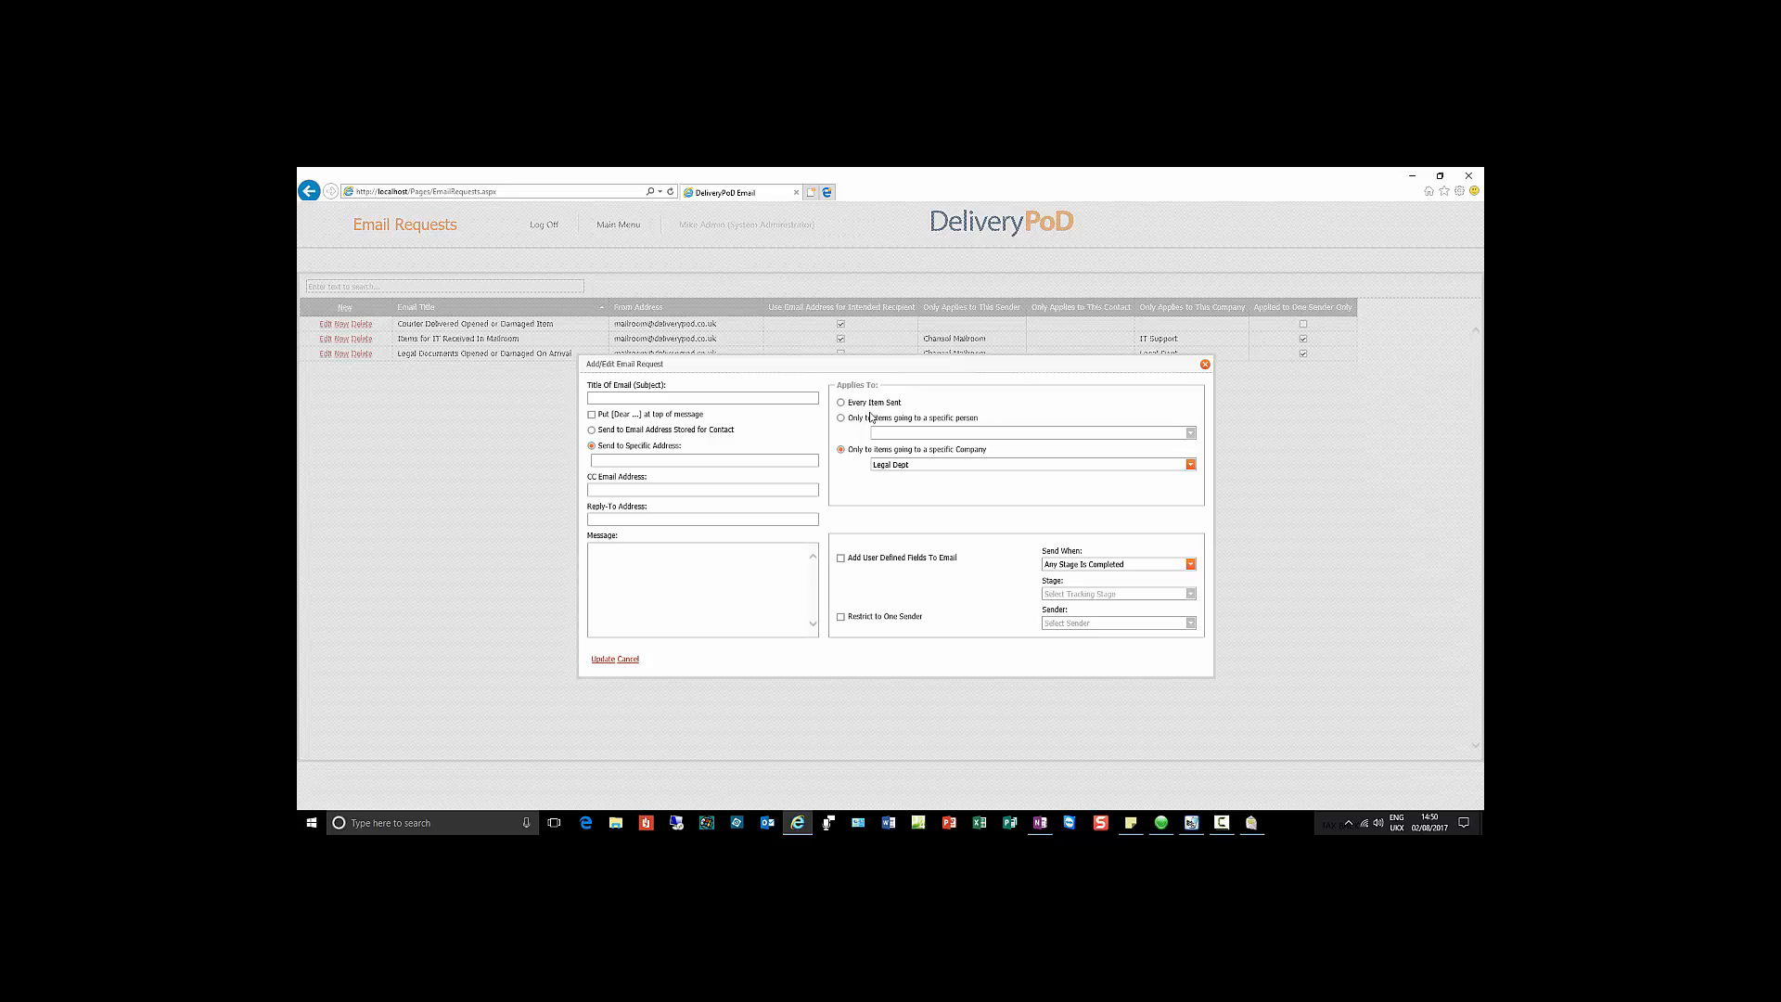
pyautogui.click(841, 617)
# Step: Check the Sender options, untick Restrict to One Sender, and cancel the email request
pyautogui.click(1190, 623)
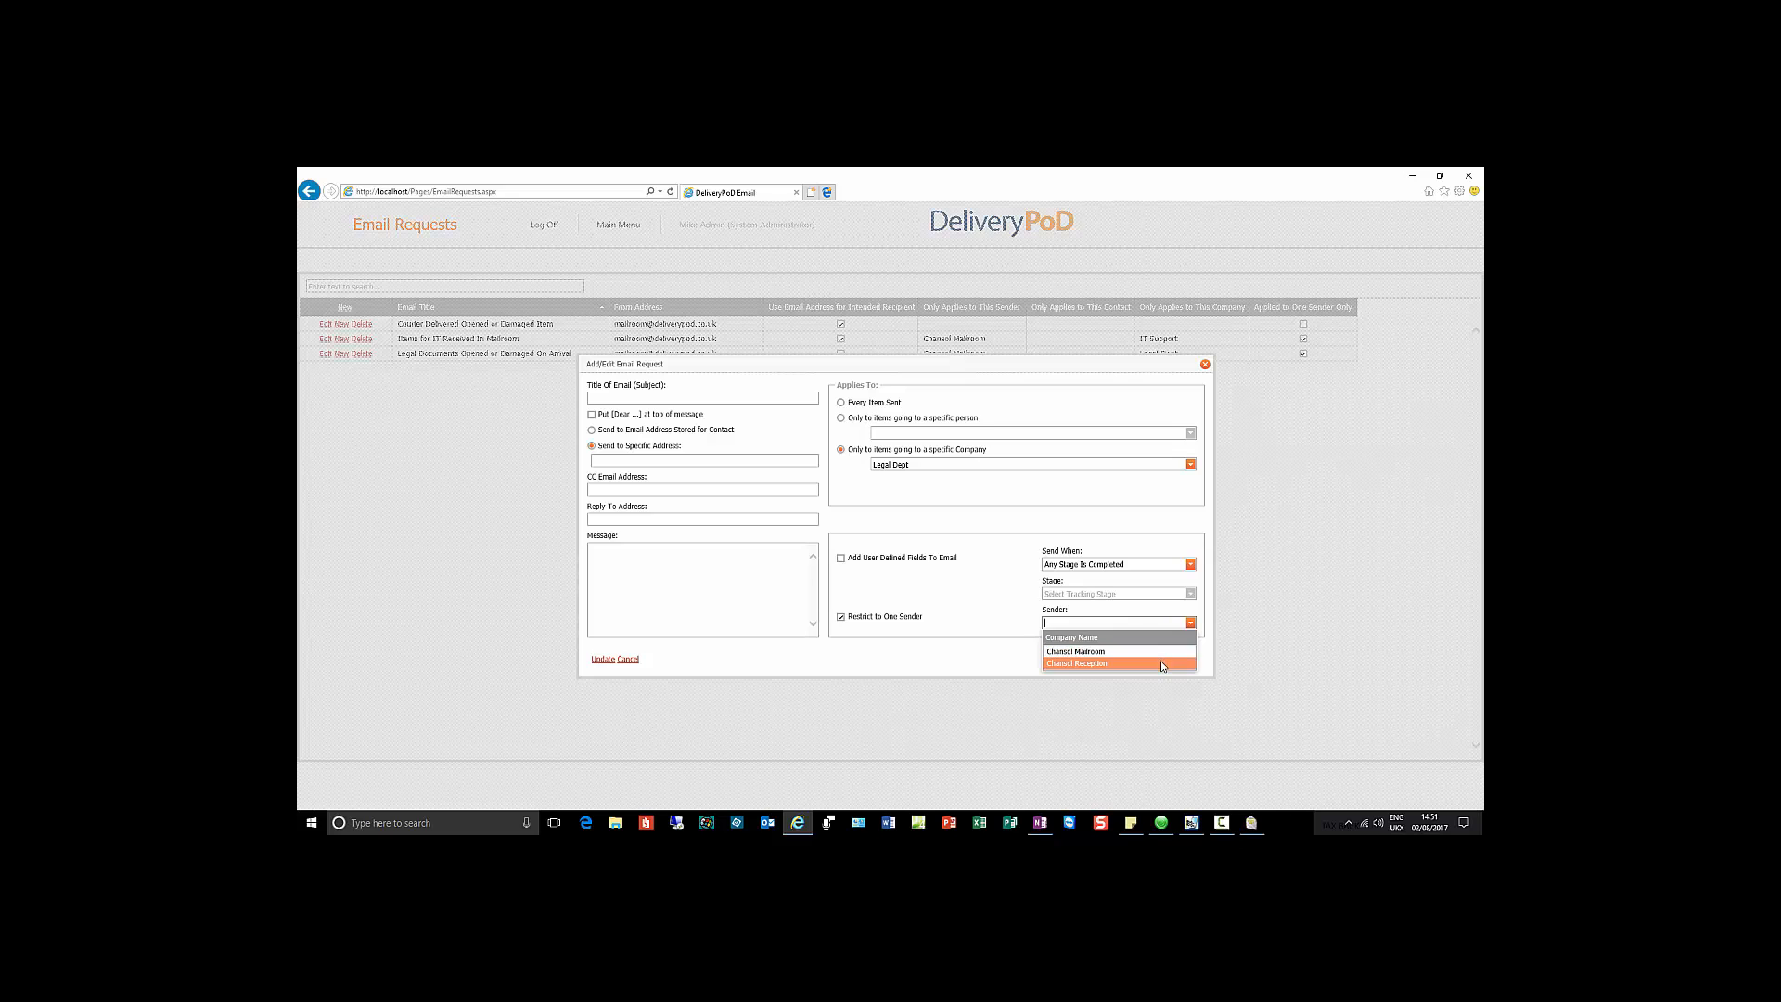
pyautogui.click(848, 640)
pyautogui.click(840, 617)
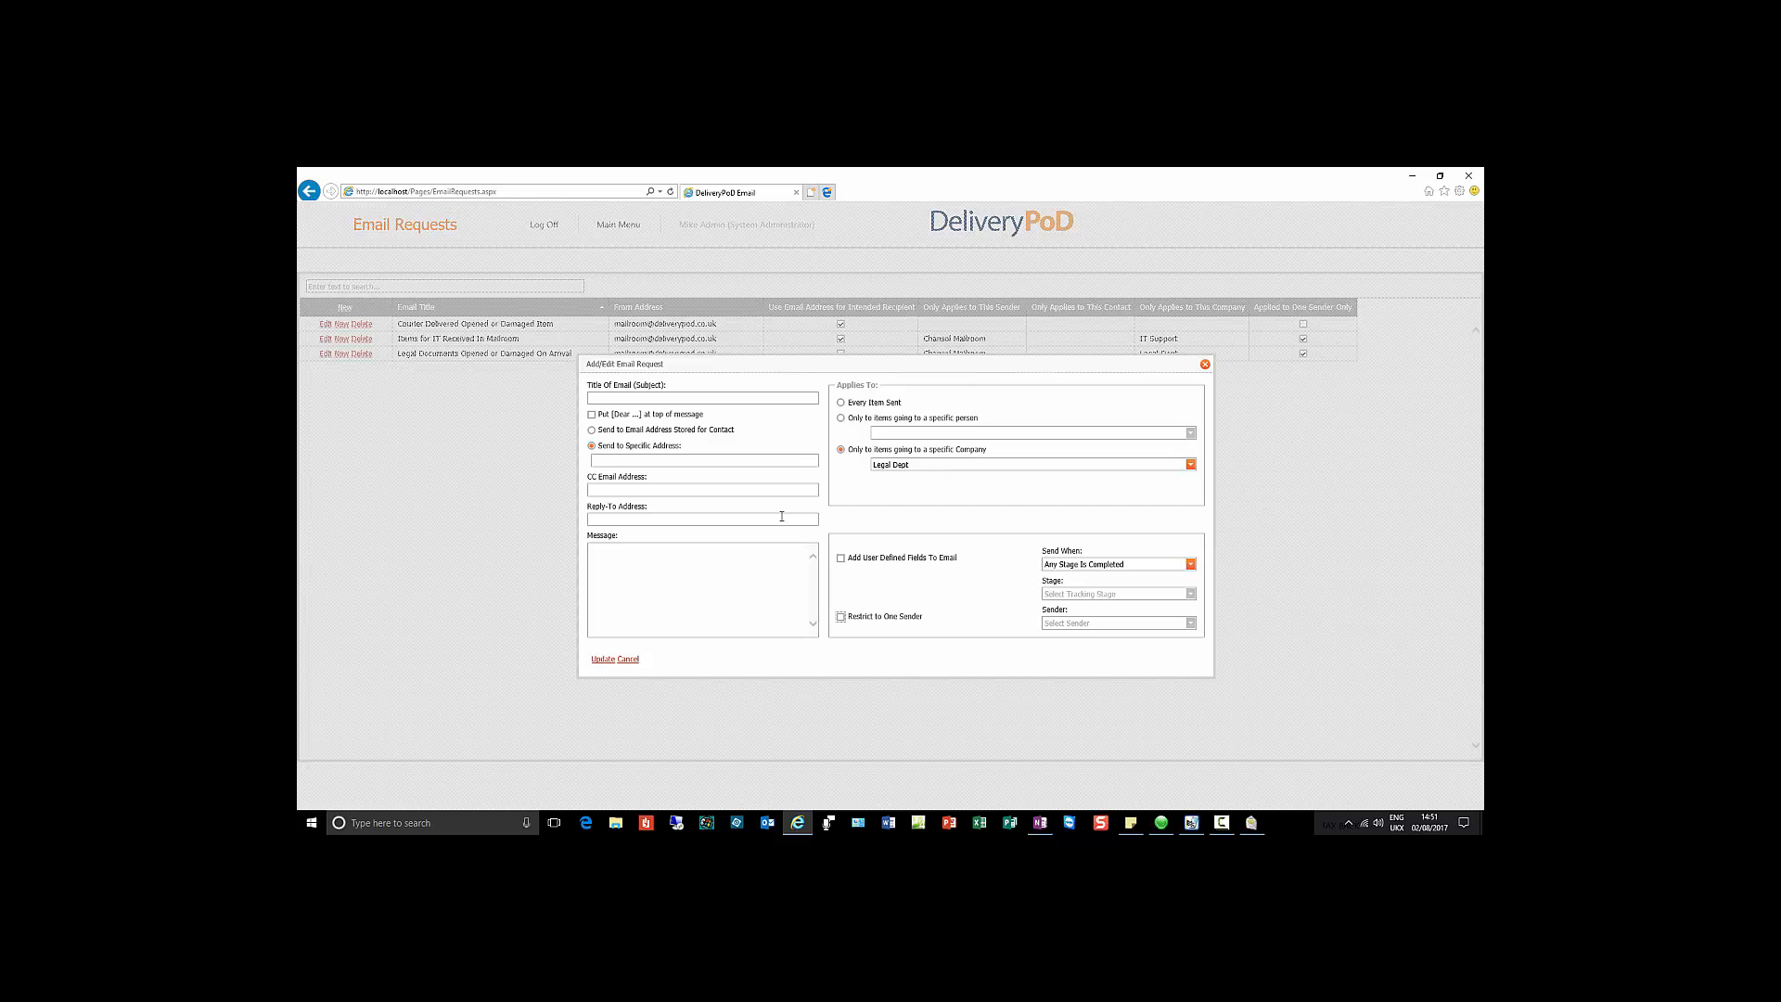
pyautogui.click(628, 659)
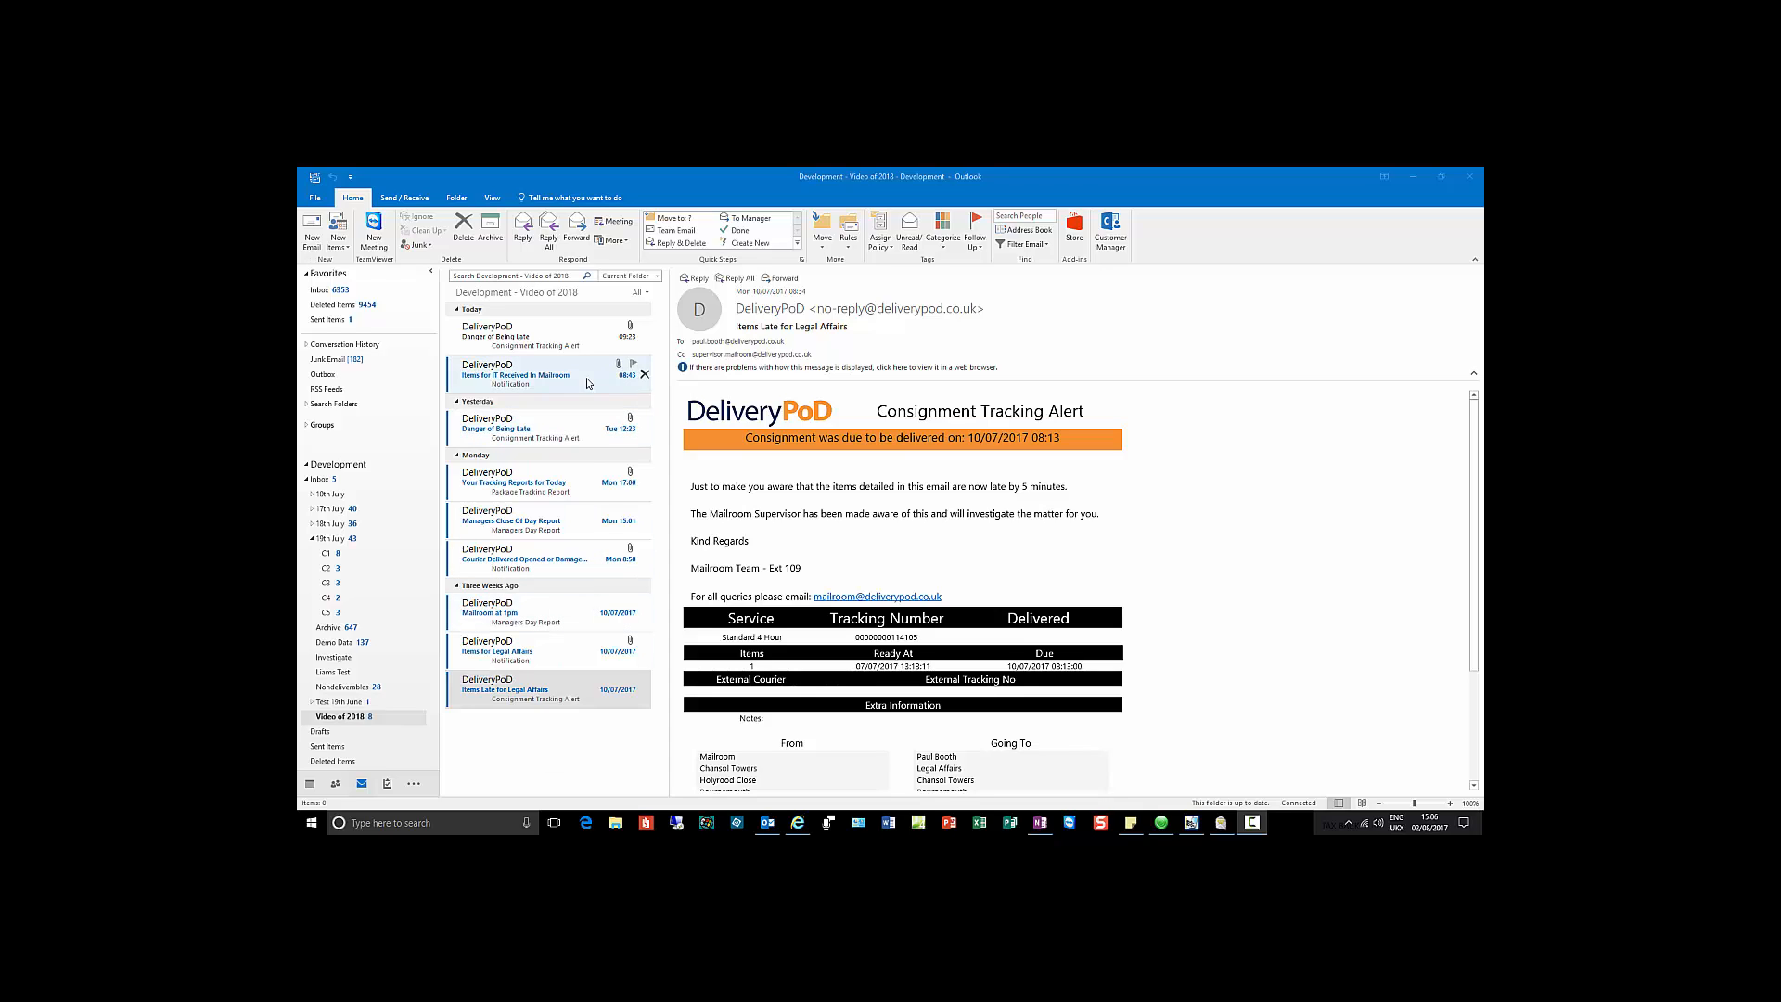
# Step: Read the 'Danger of Being Late' tracking alert and scroll down to its tracking link
pyautogui.click(587, 339)
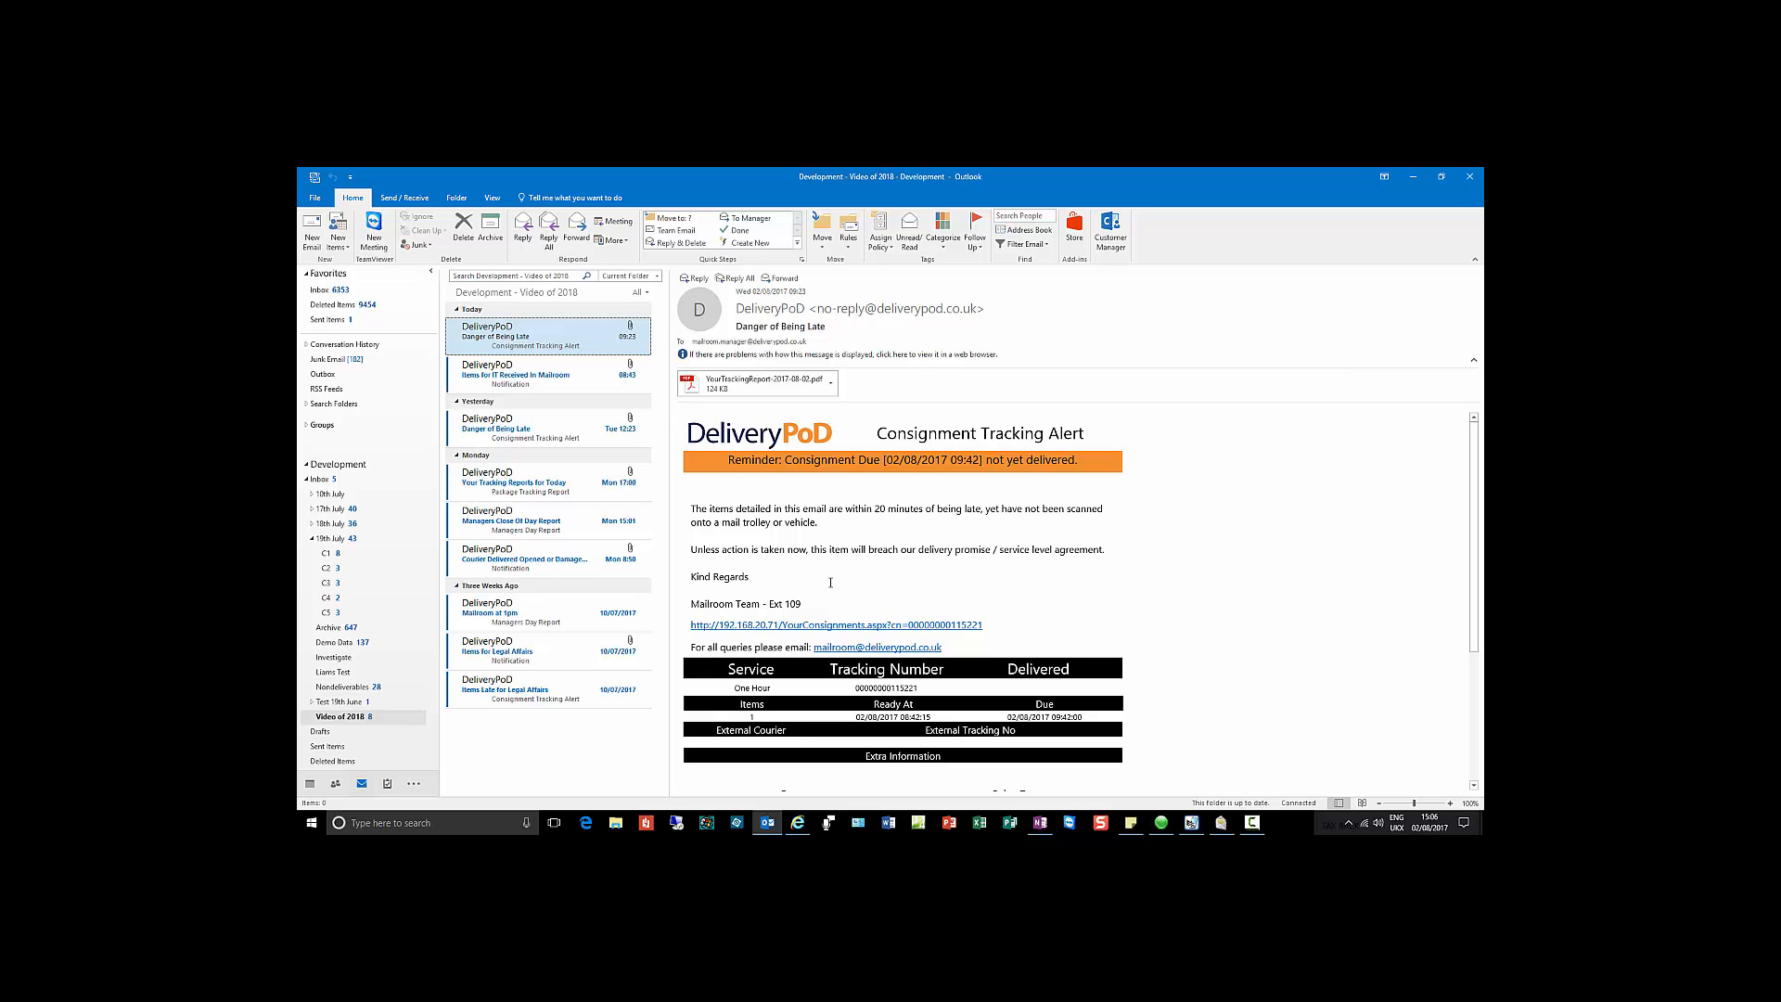
pyautogui.scroll(-3, 830, 582)
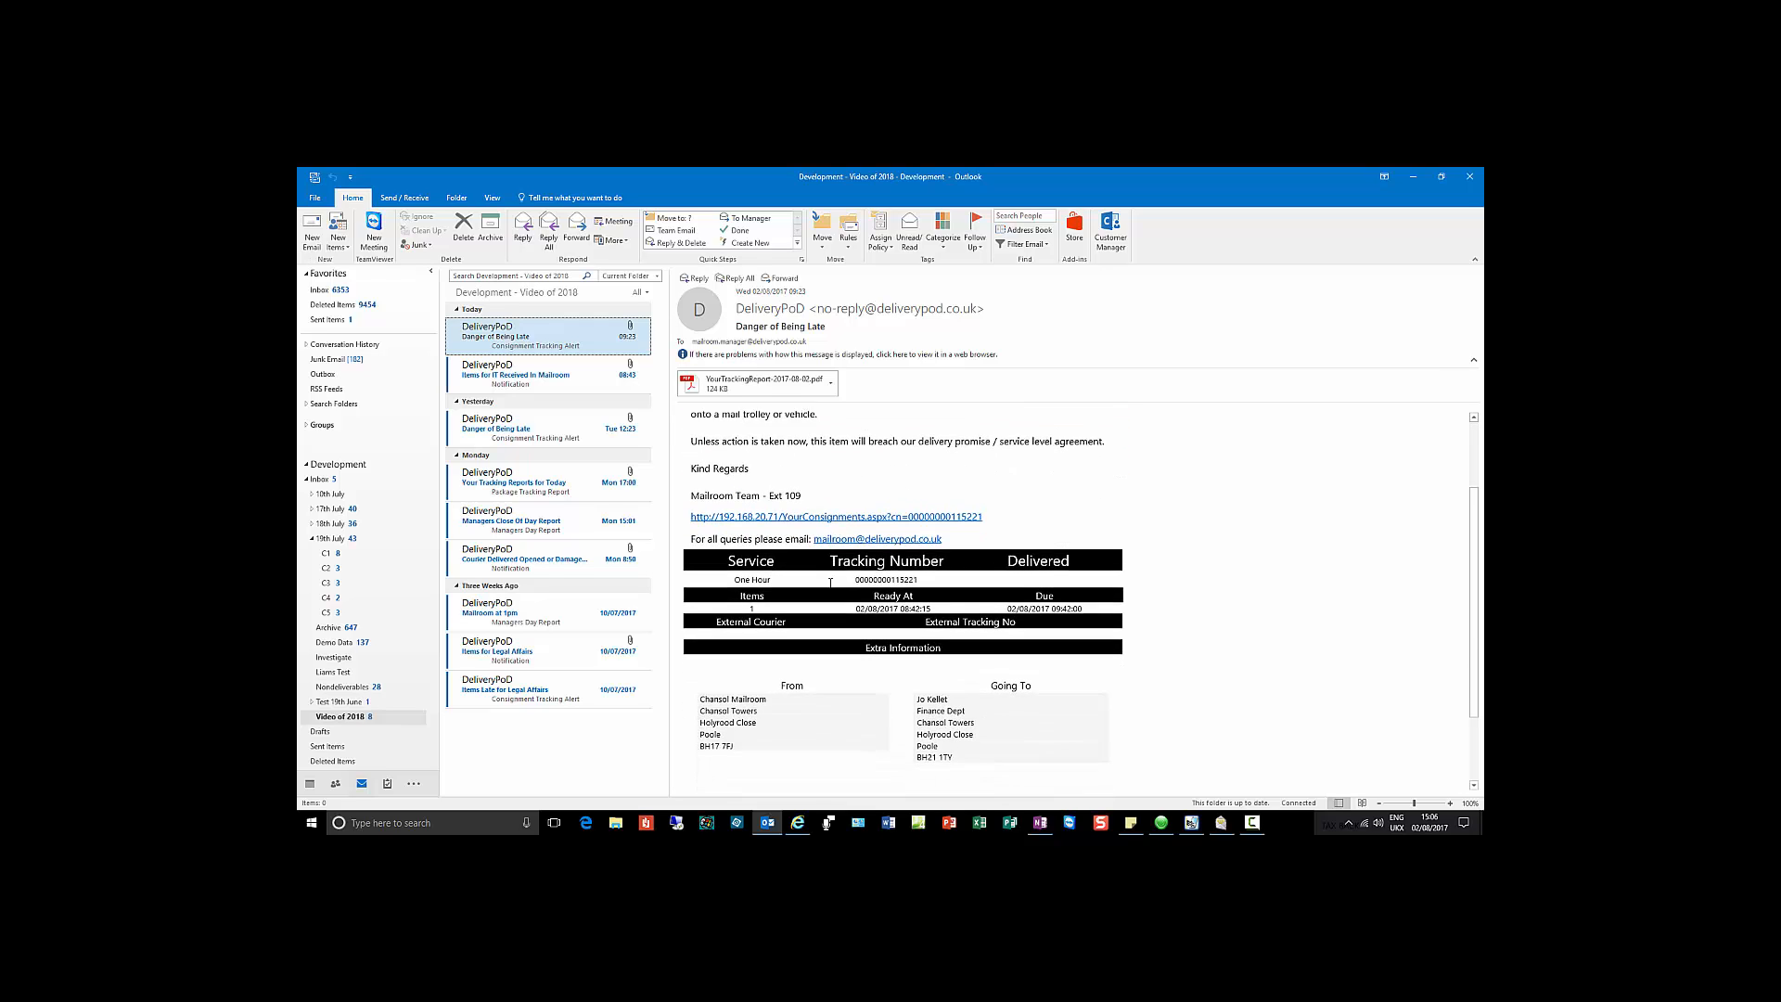
pyautogui.click(888, 506)
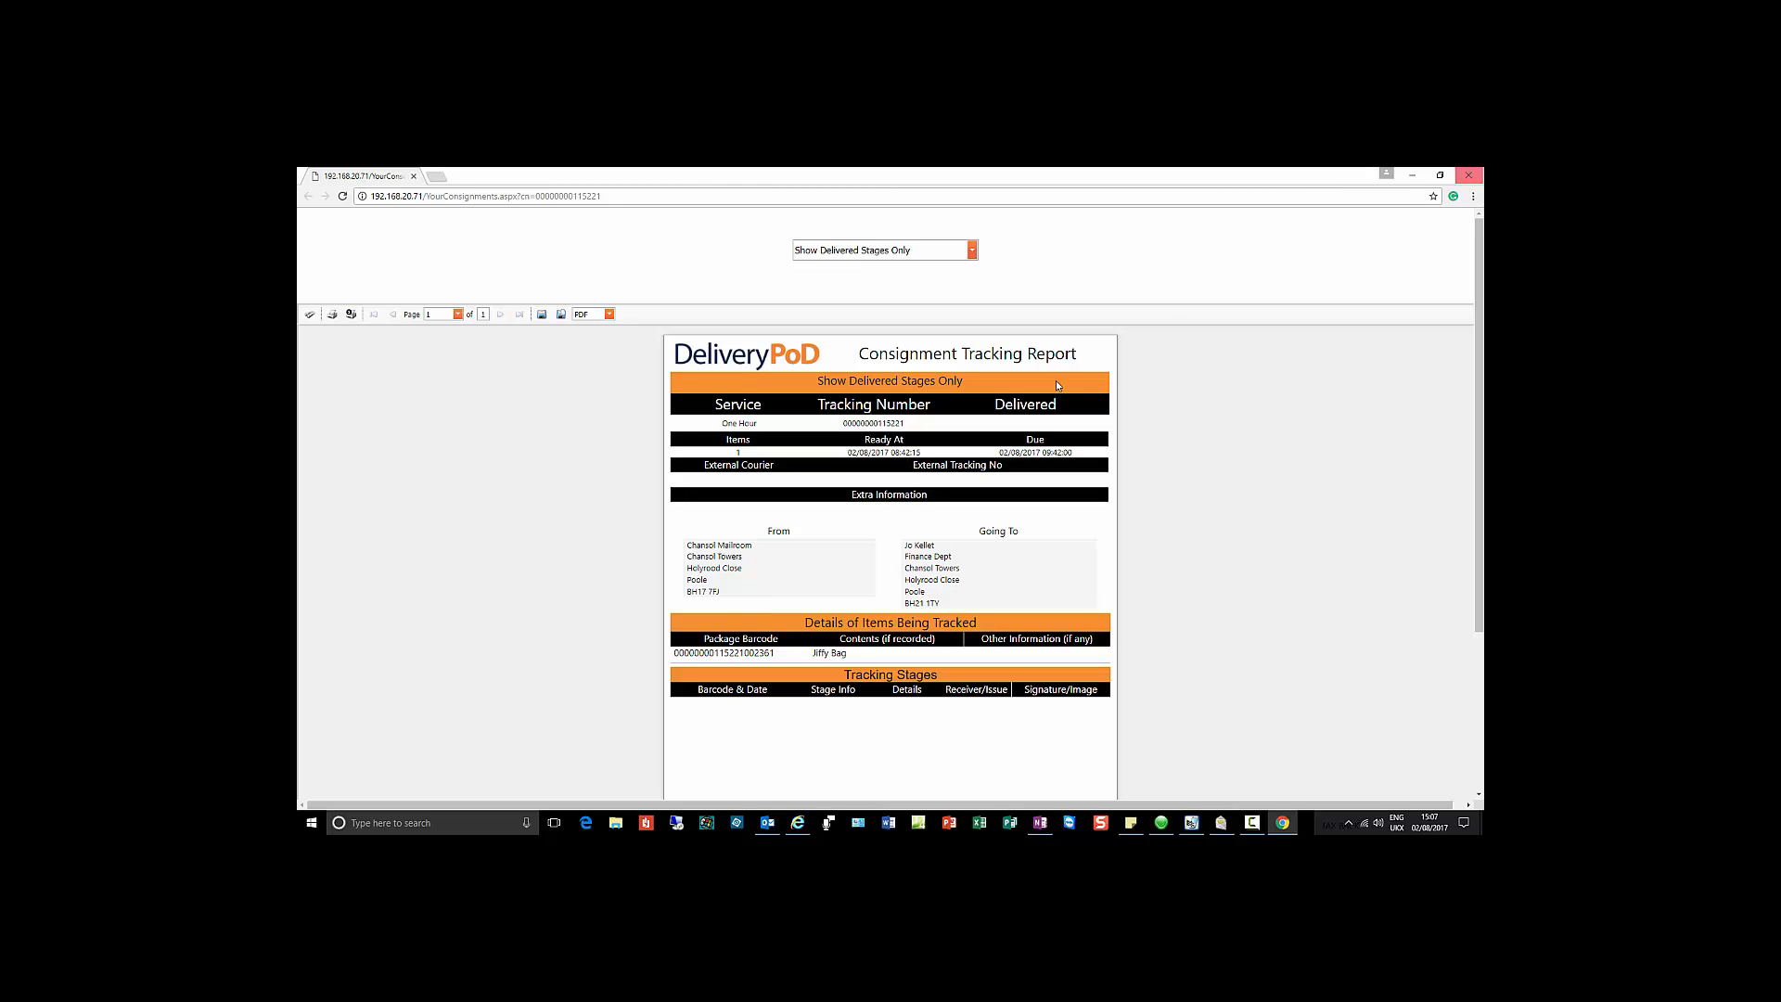
pyautogui.click(1471, 178)
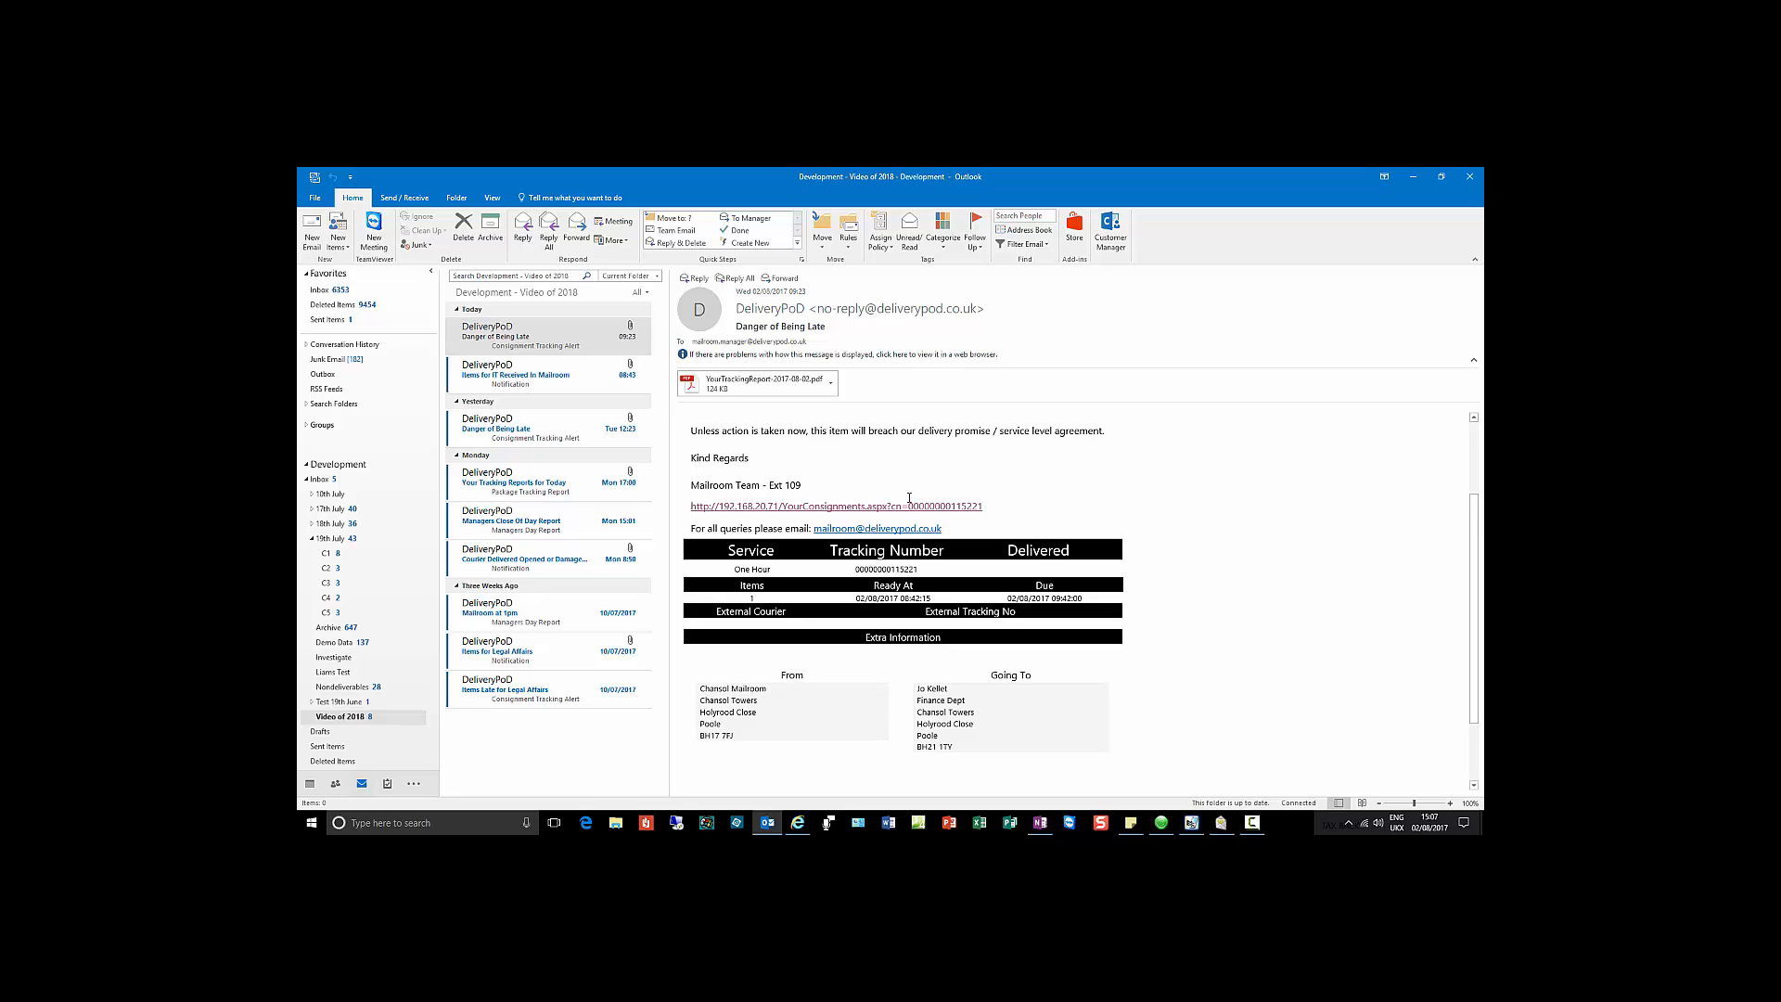
# Step: Read the 'Items for IT Received In Mailroom' notice, then 'Your Tracking Reports for Today'
pyautogui.click(529, 340)
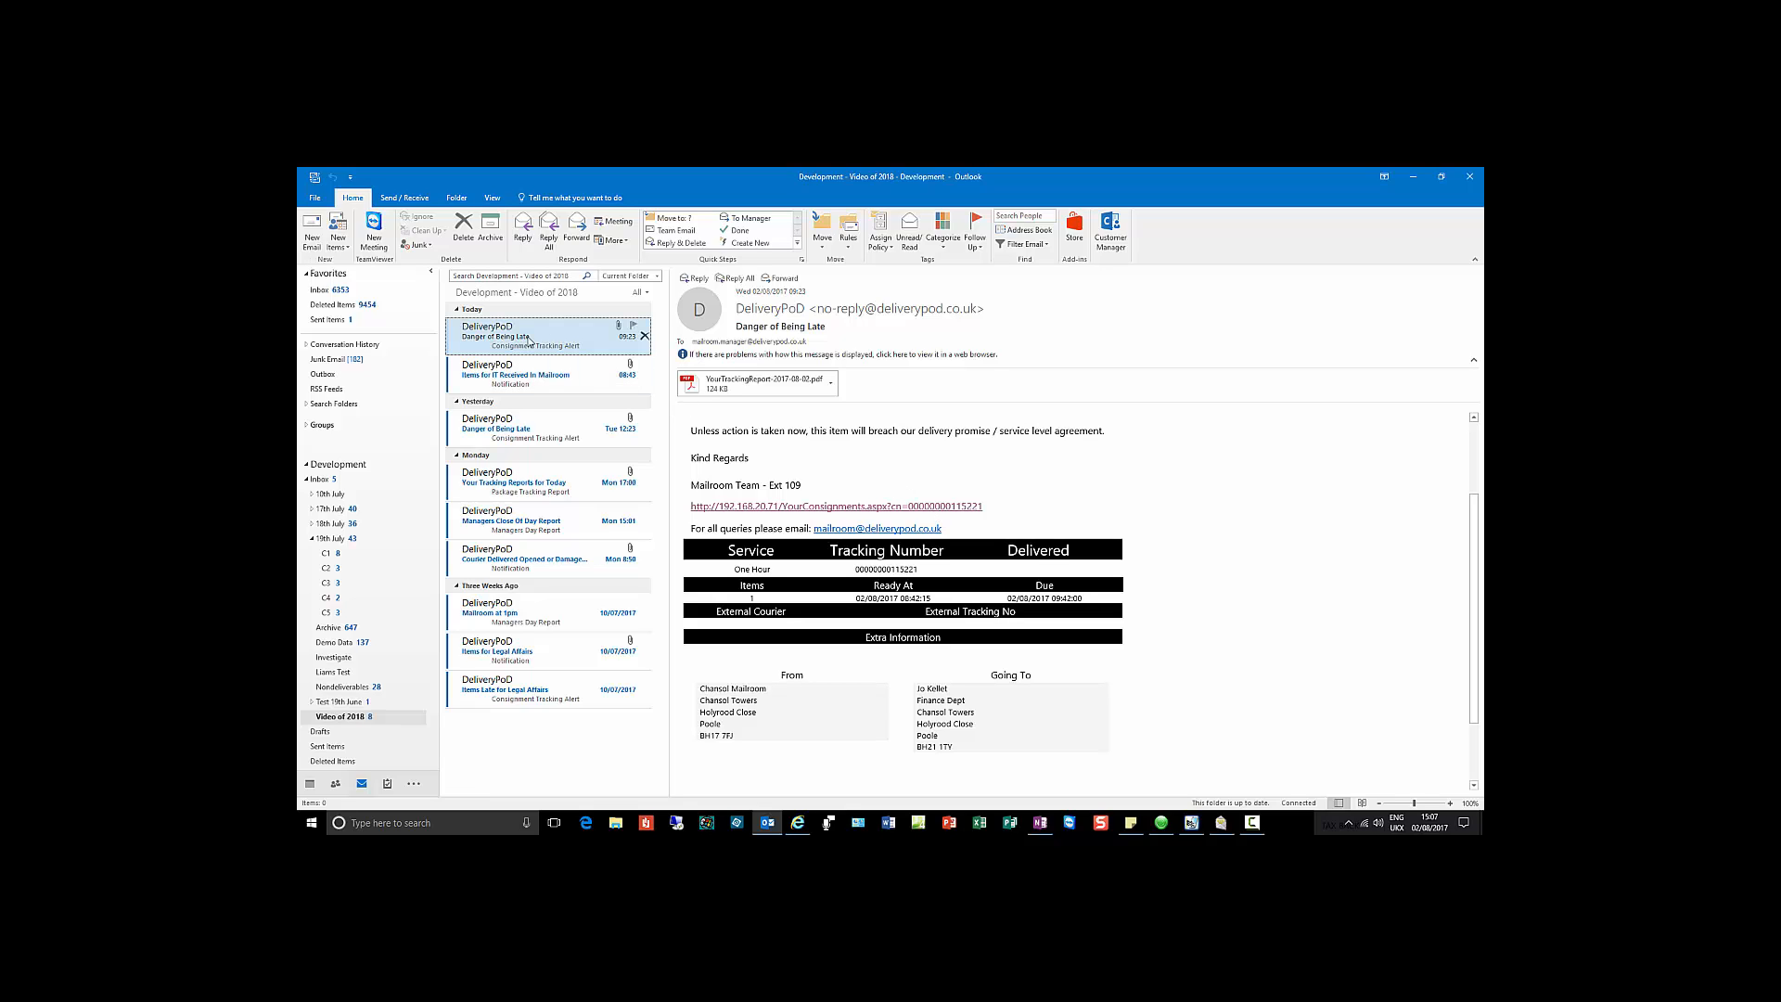
pyautogui.click(561, 388)
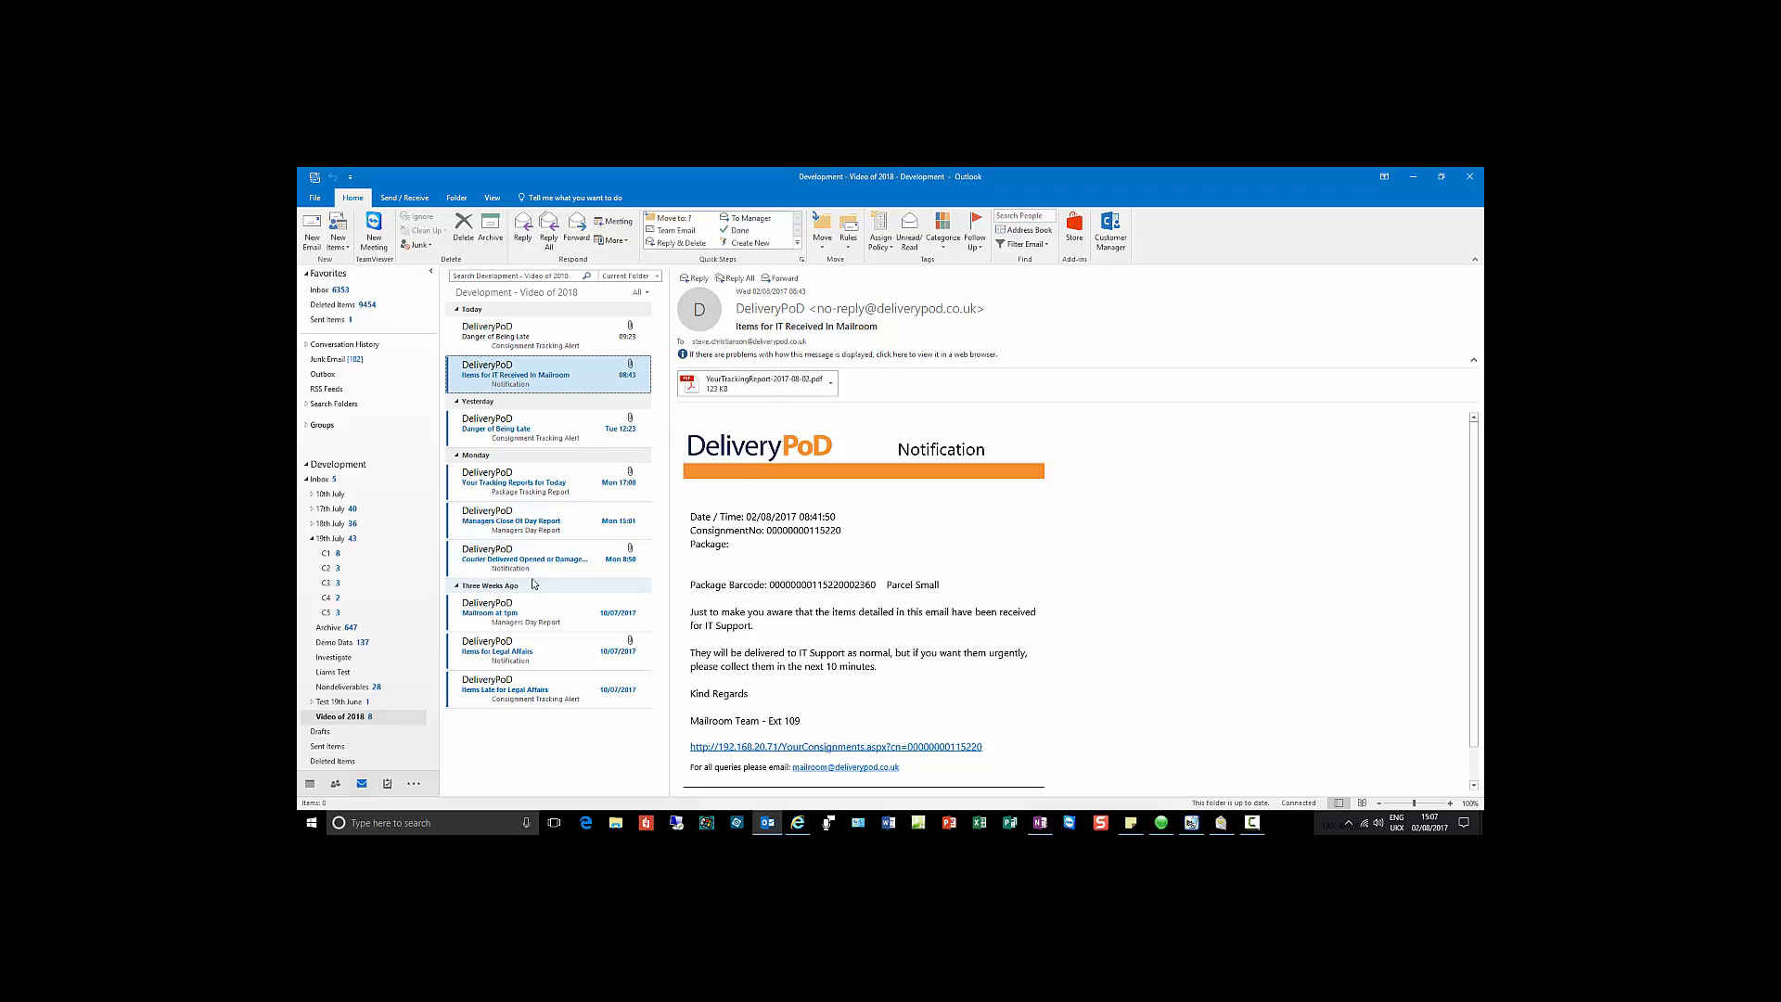
pyautogui.click(537, 483)
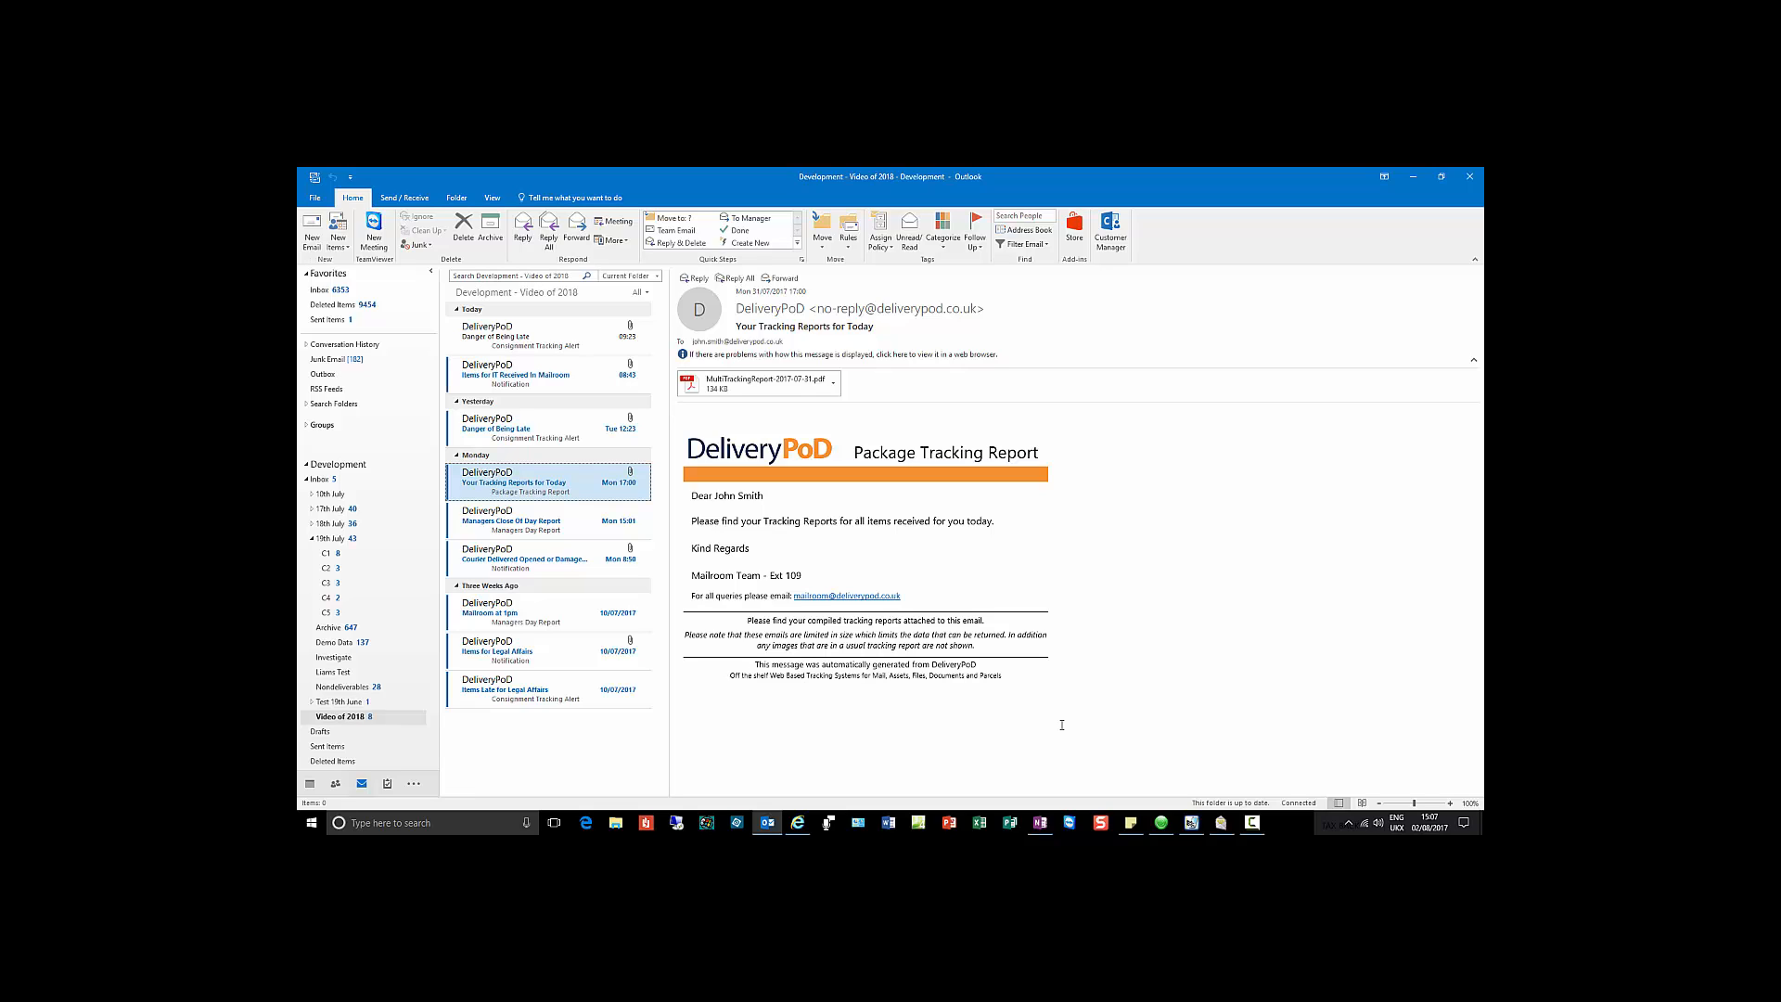
pyautogui.click(722, 389)
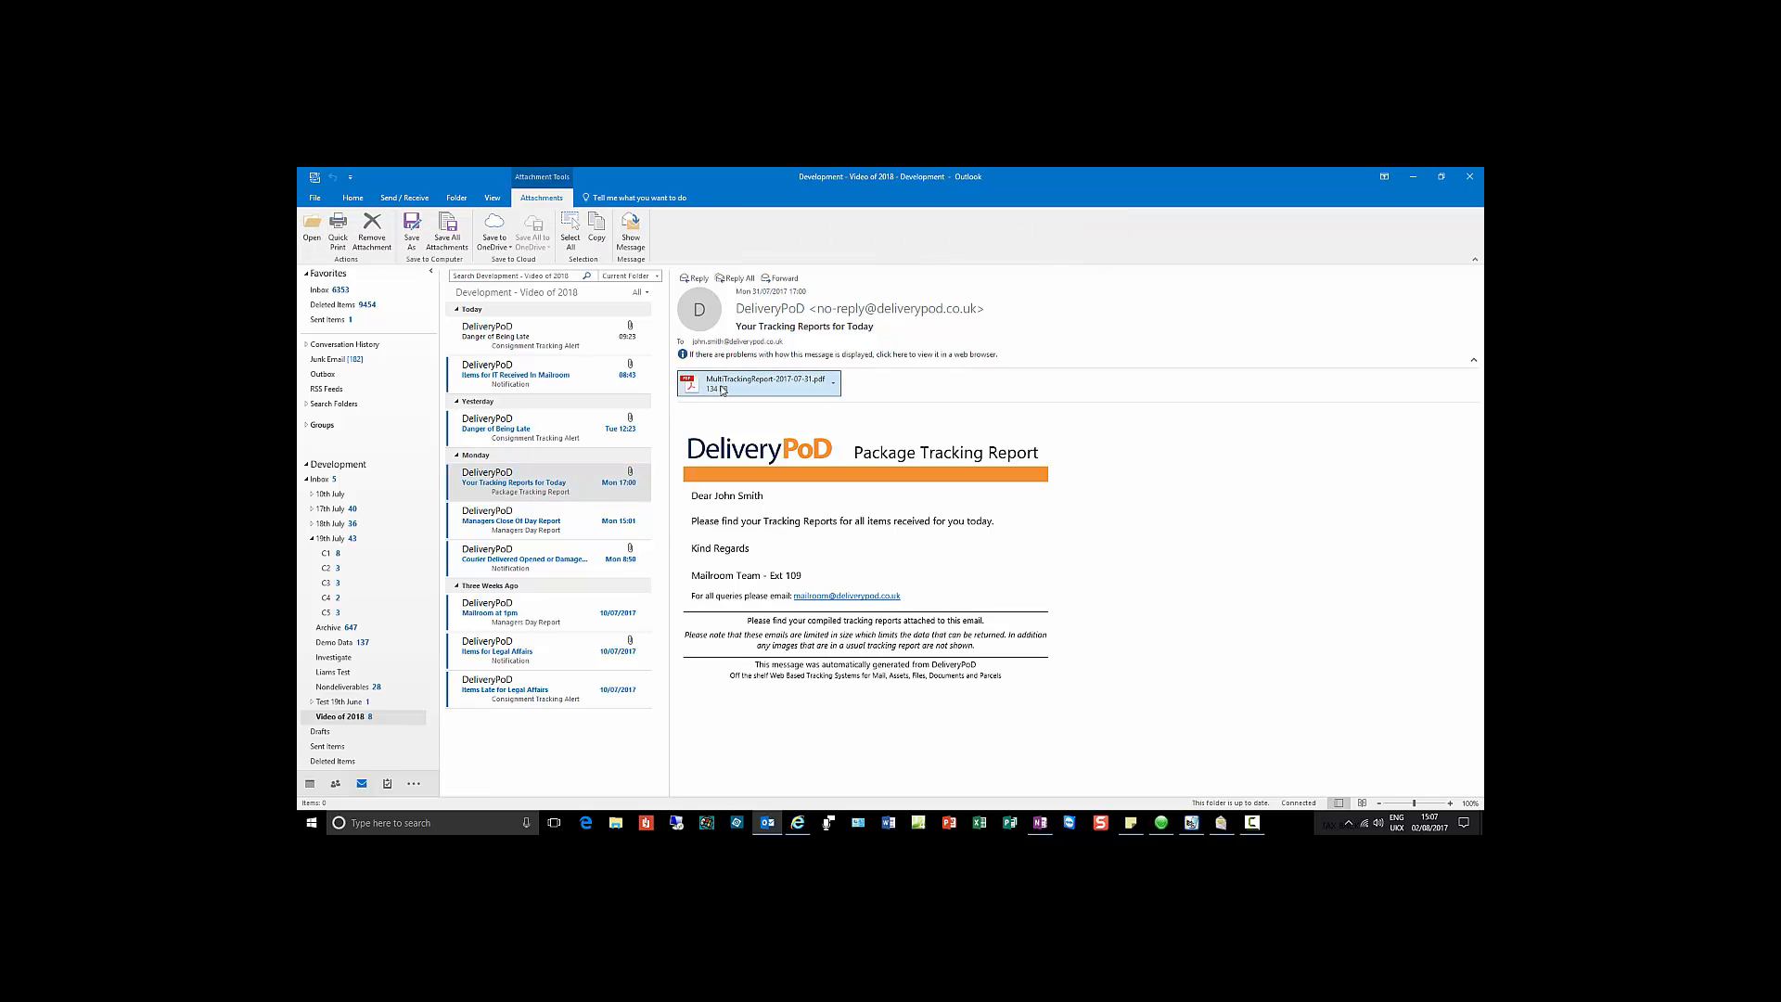
pyautogui.doubleClick(722, 389)
pyautogui.scroll(-5, 646, 606)
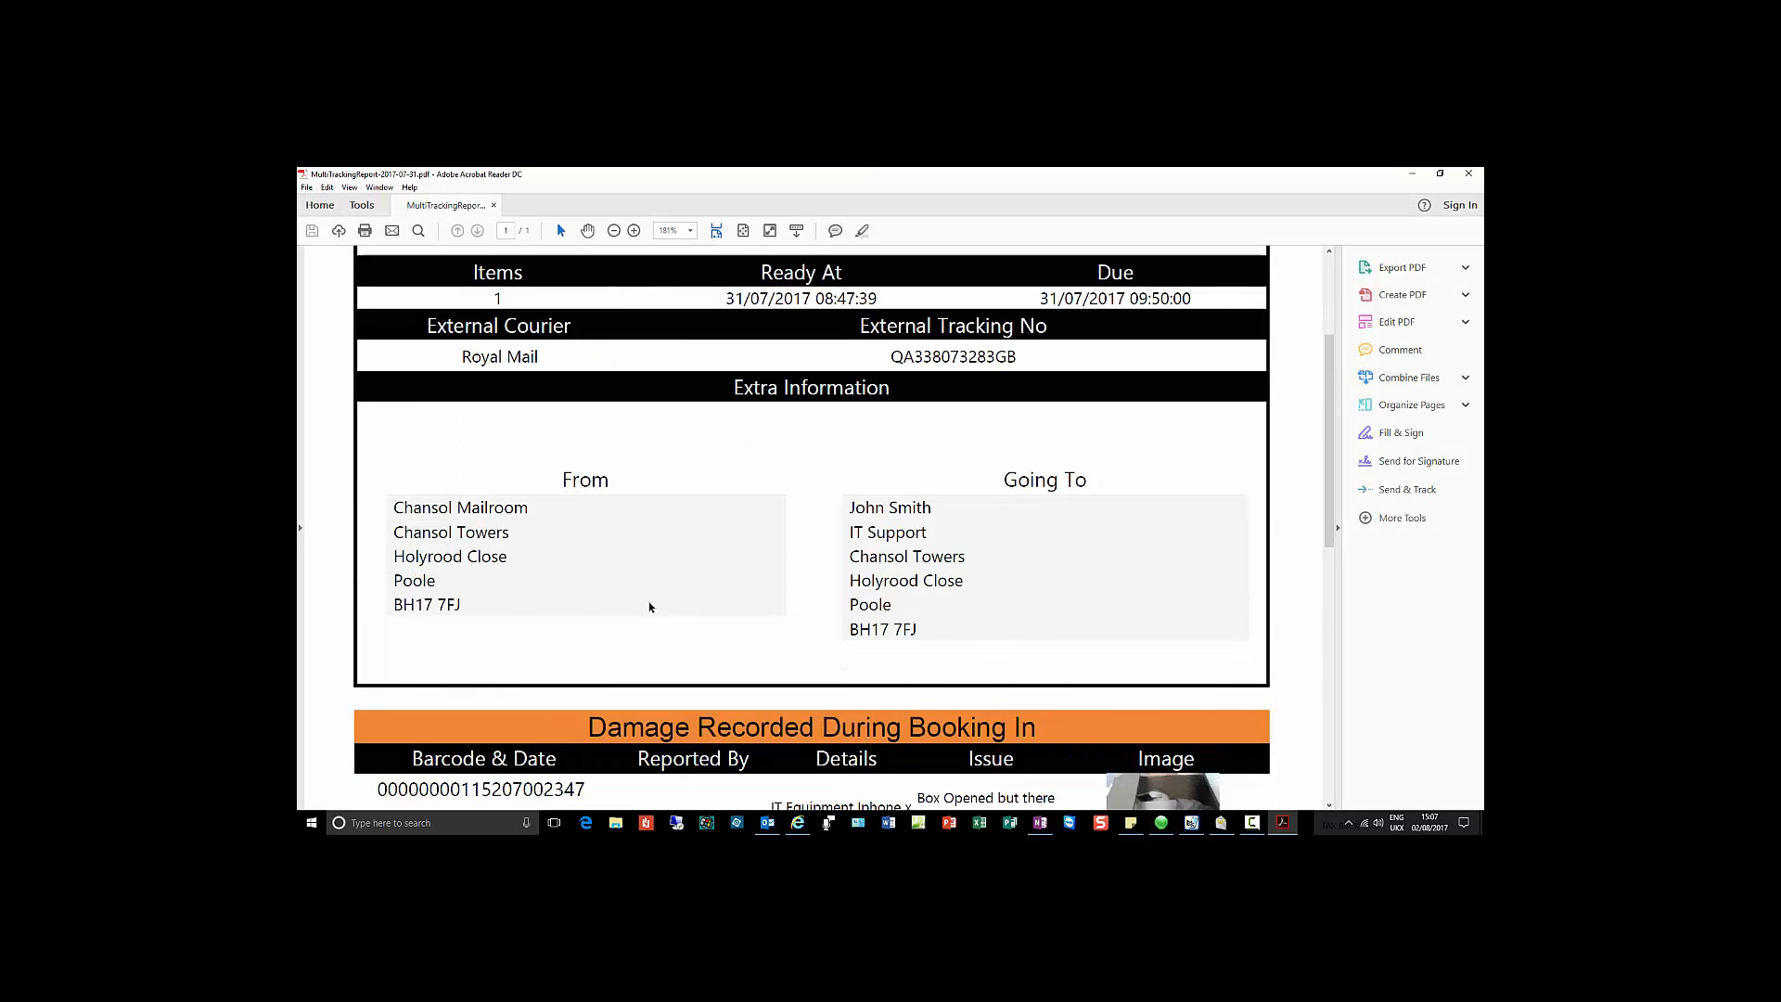
pyautogui.scroll(-5, 646, 606)
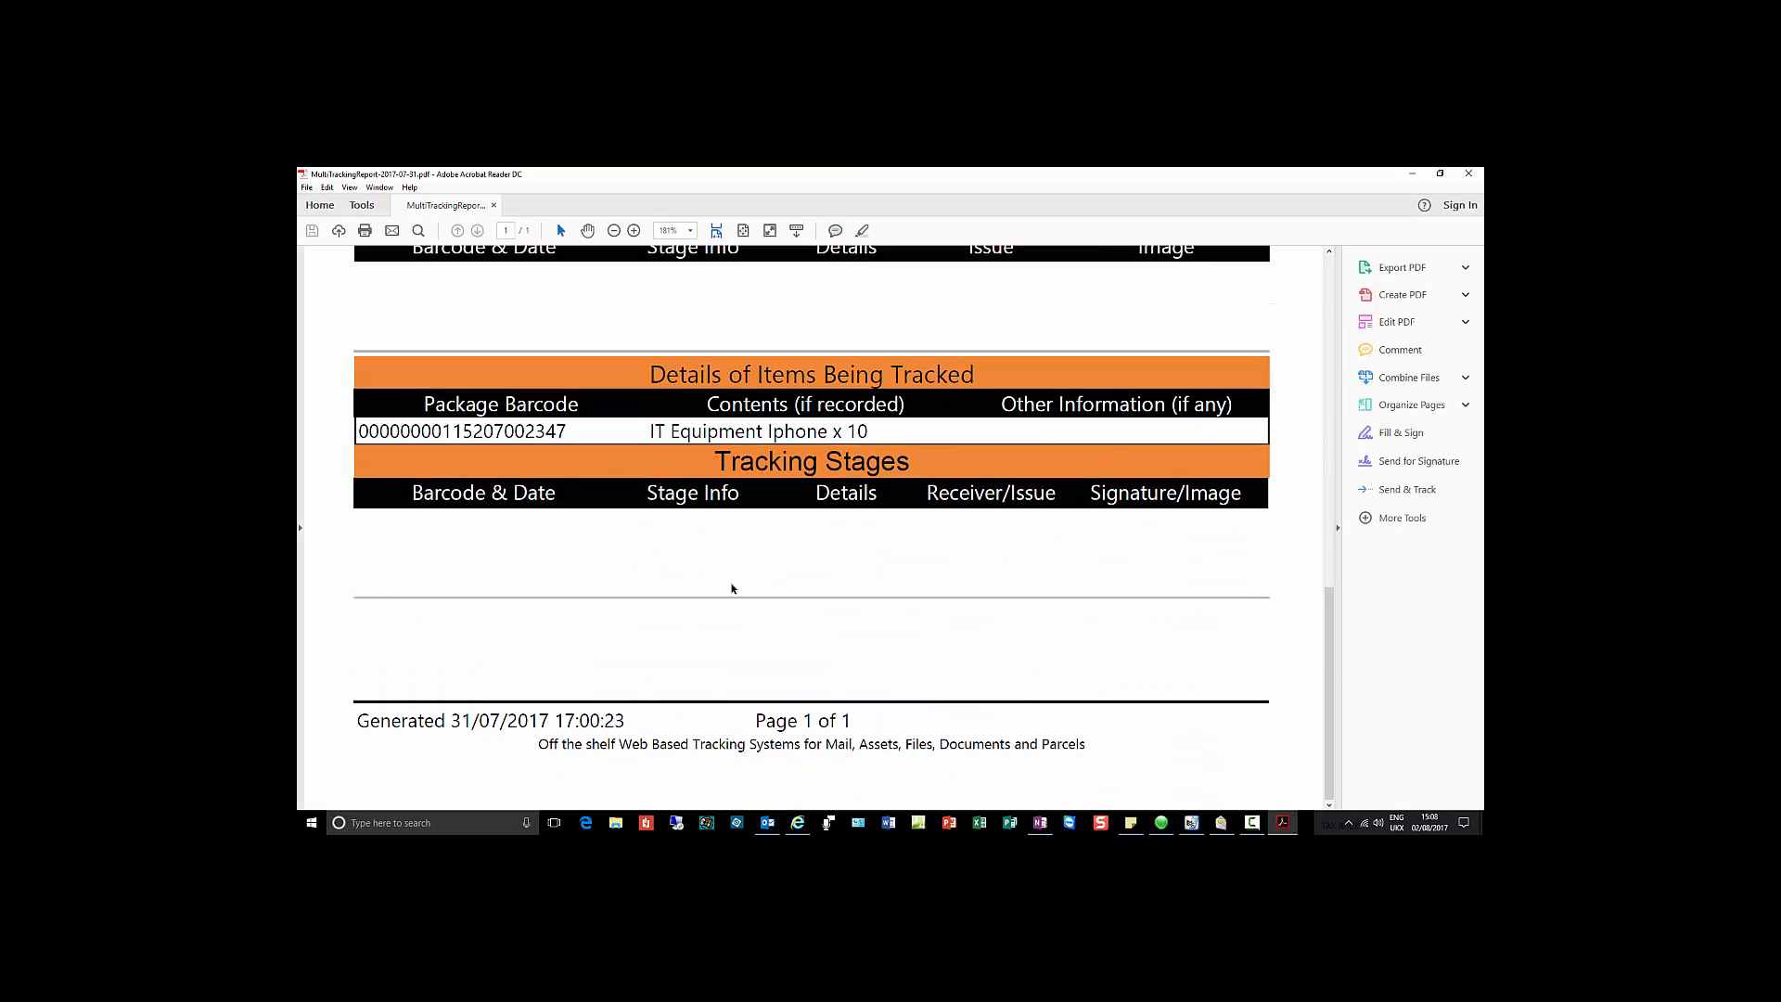
pyautogui.scroll(3, 742, 586)
pyautogui.scroll(6, 754, 584)
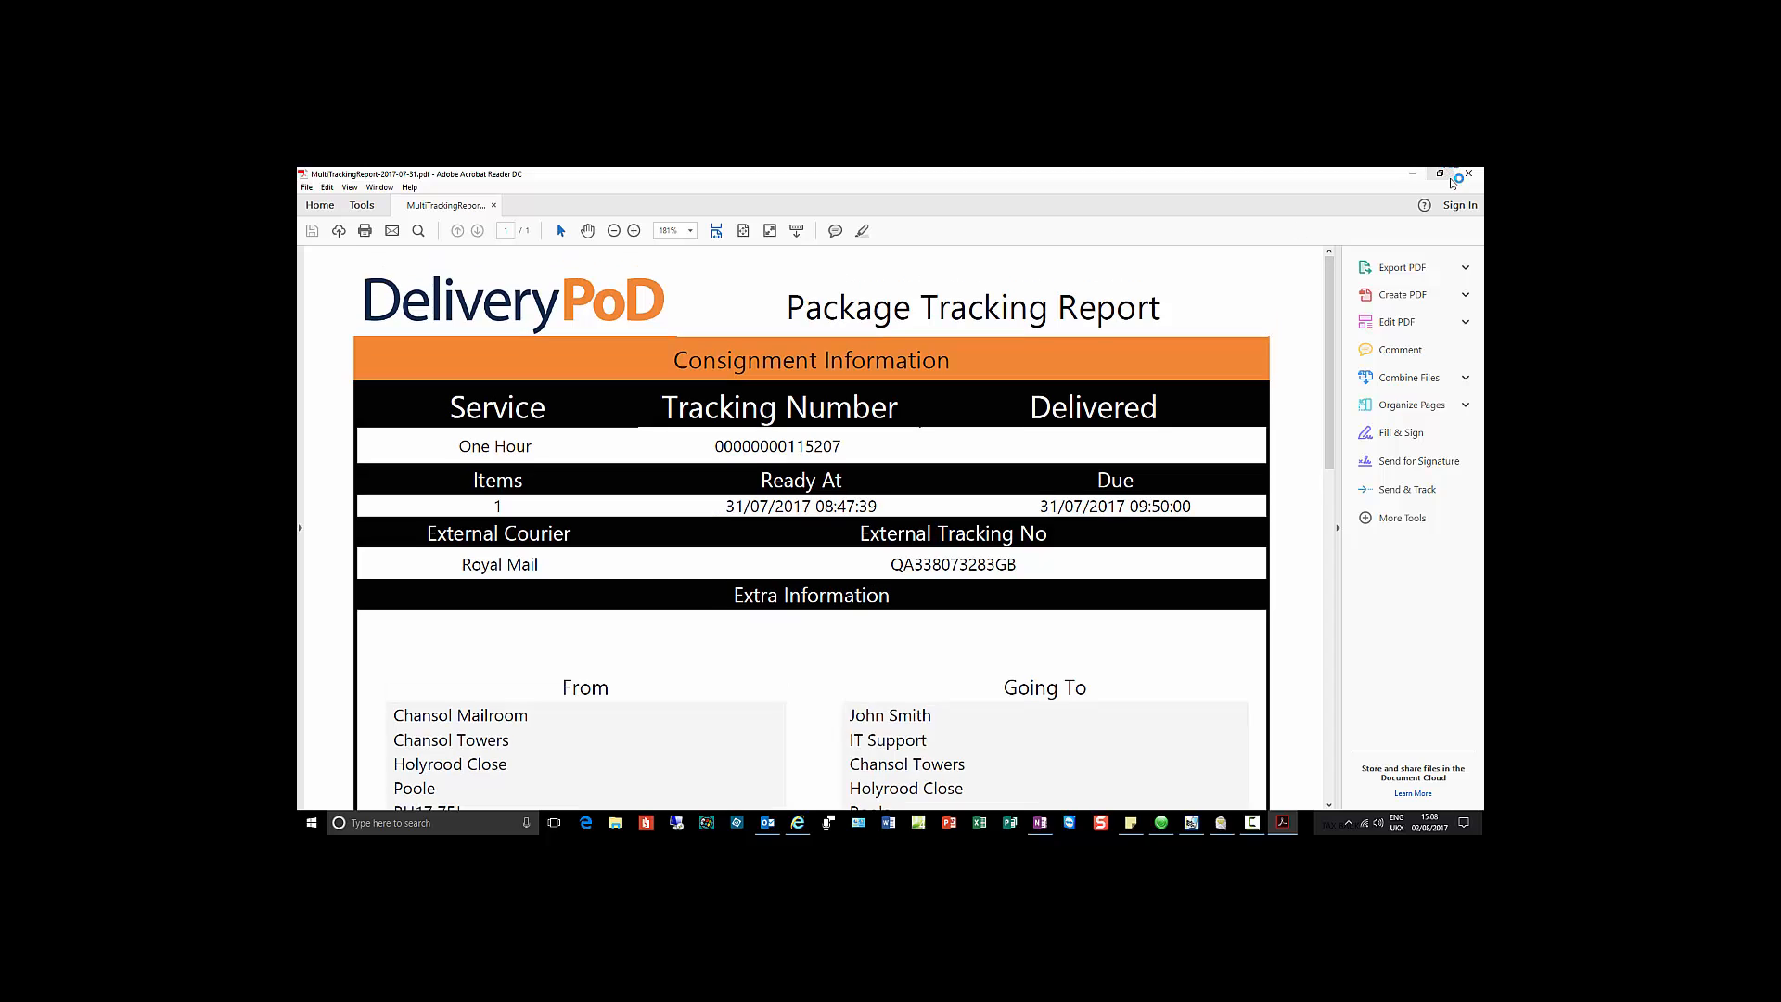
pyautogui.click(1469, 175)
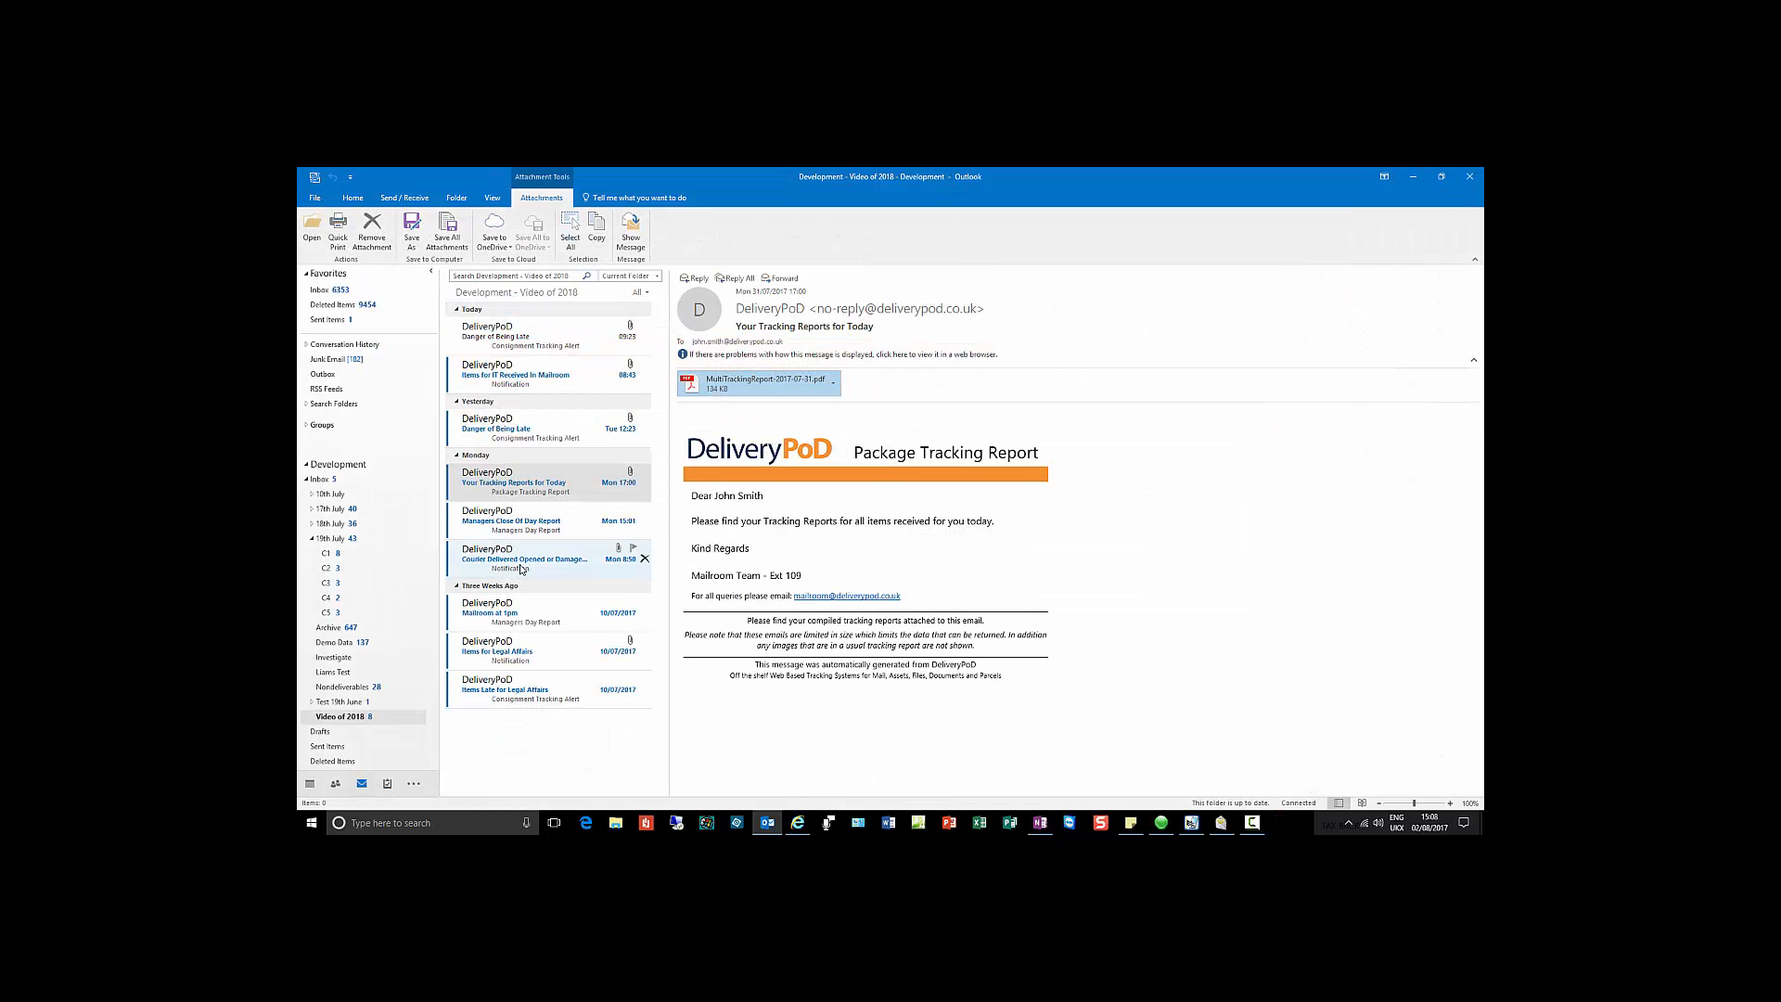
# Step: Read the Managers Close Of Day Report, then the Courier Delivered Opened or Damaged Item notification
pyautogui.click(535, 533)
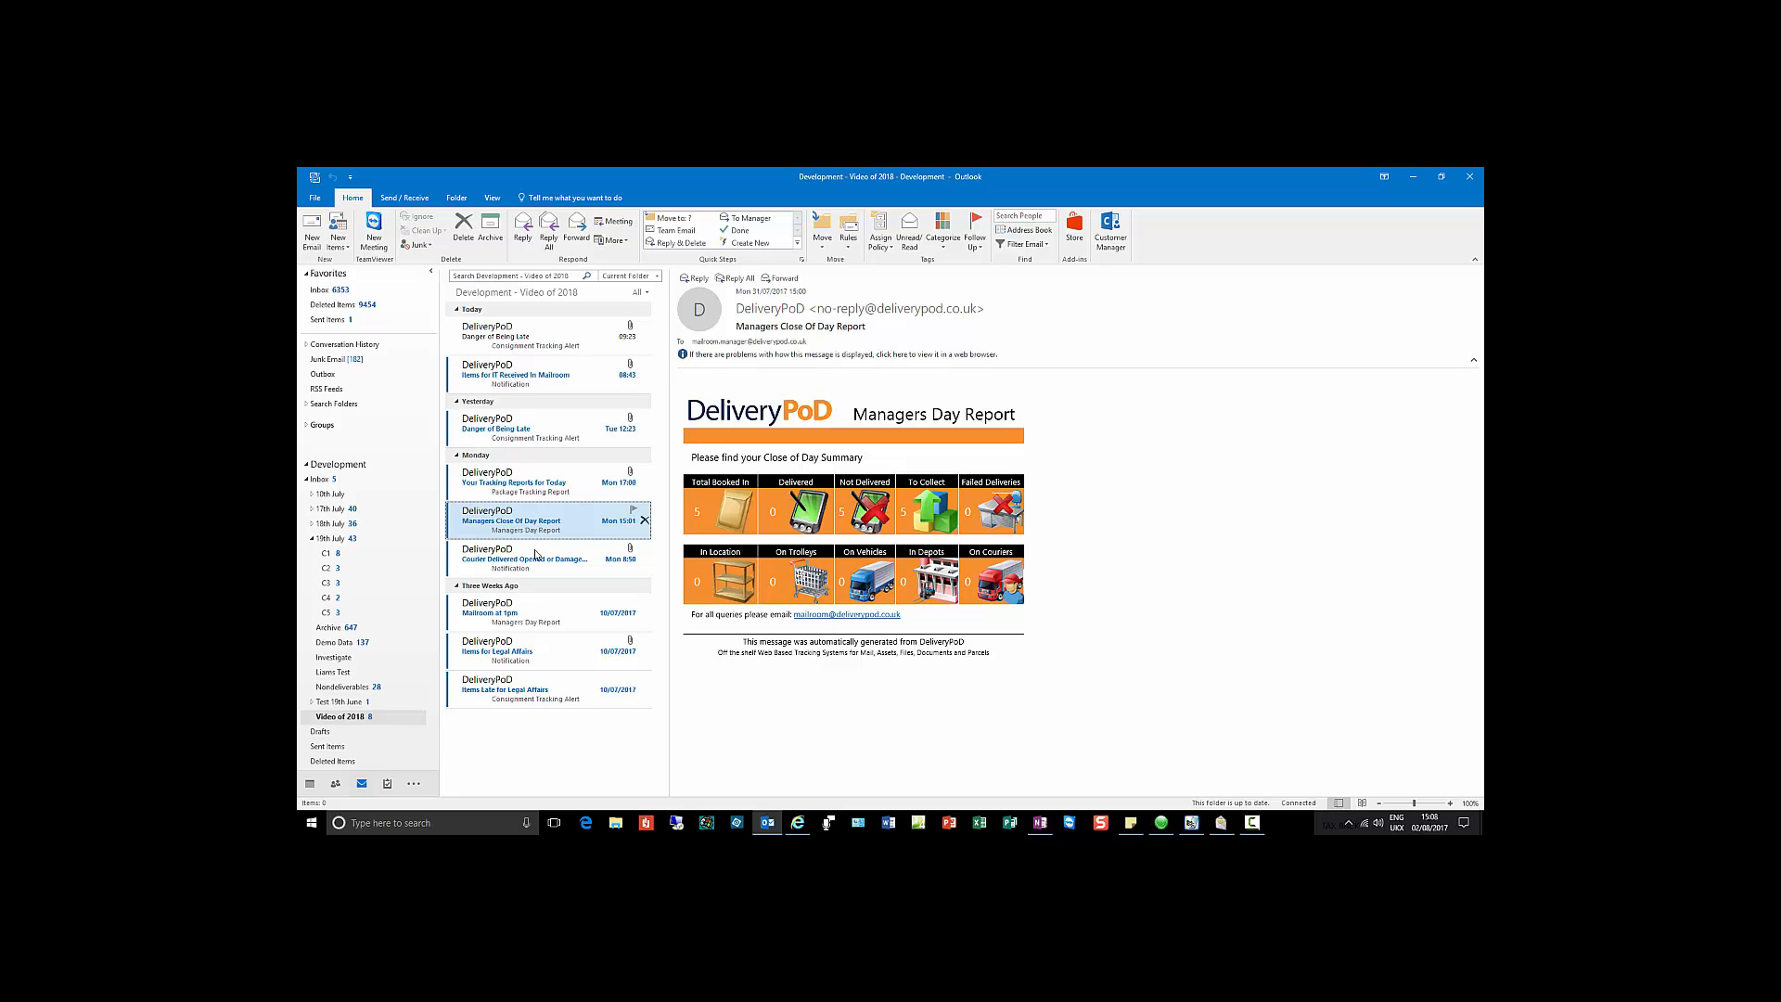
pyautogui.click(538, 558)
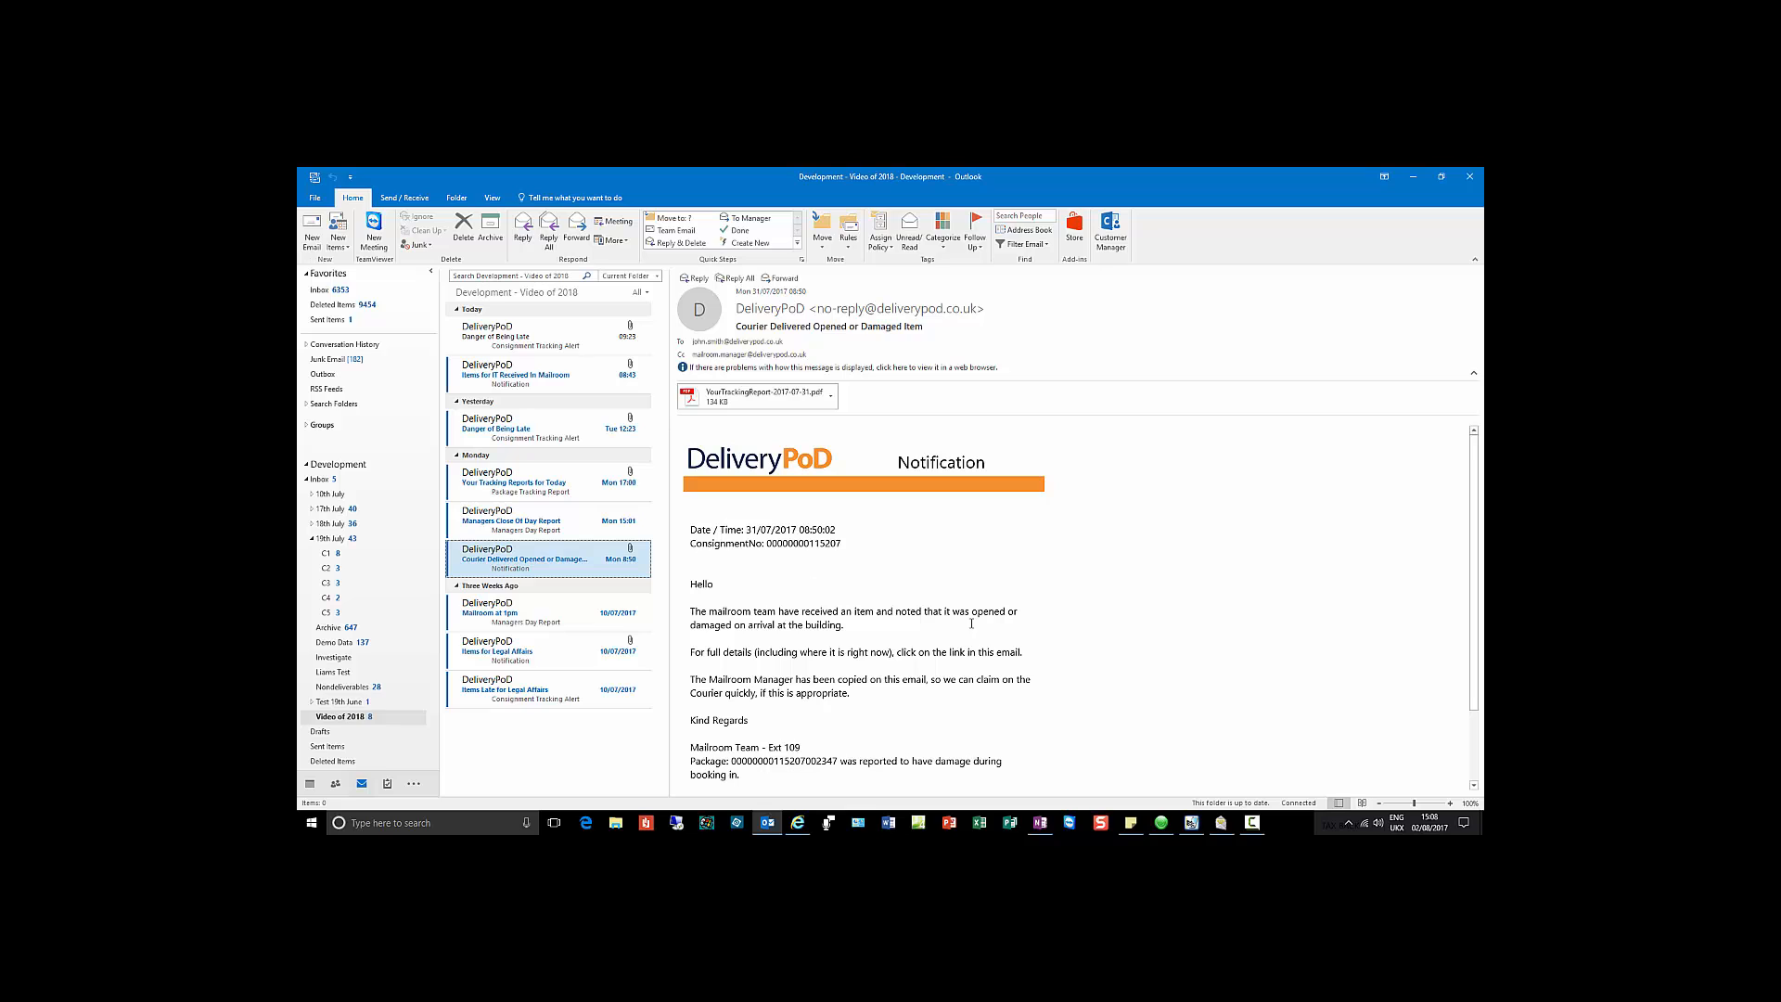
pyautogui.scroll(-2, 982, 627)
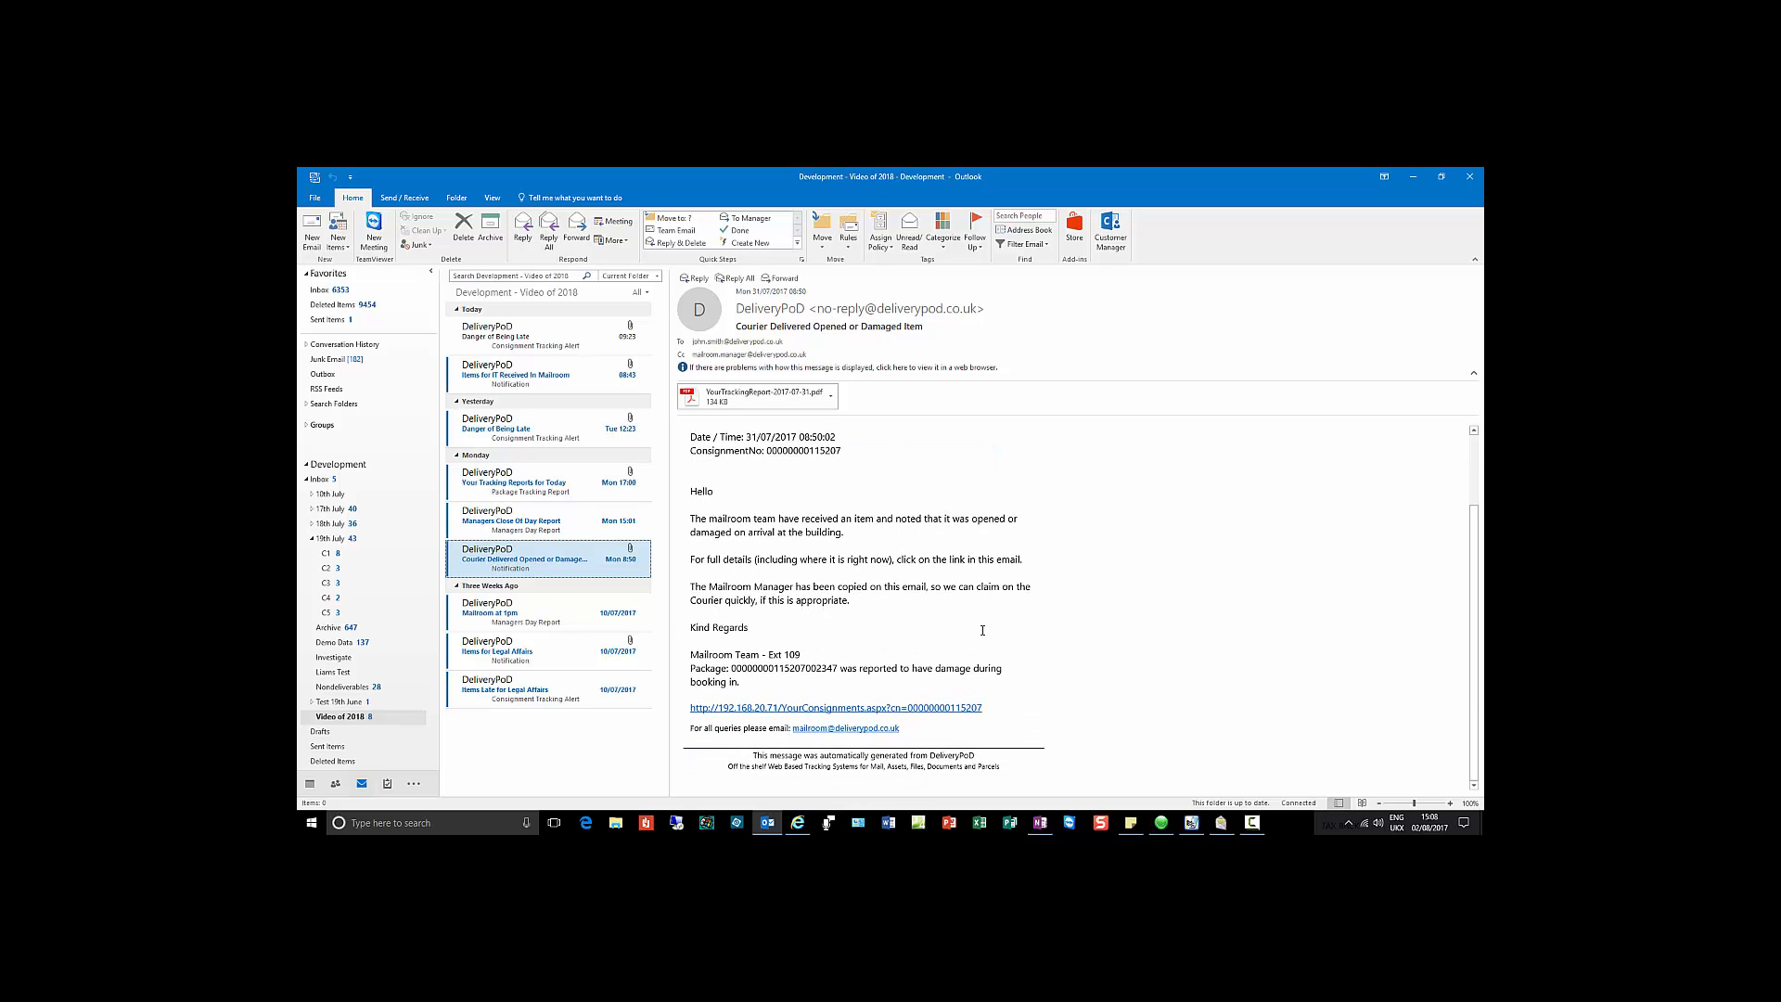
pyautogui.scroll(2, 982, 630)
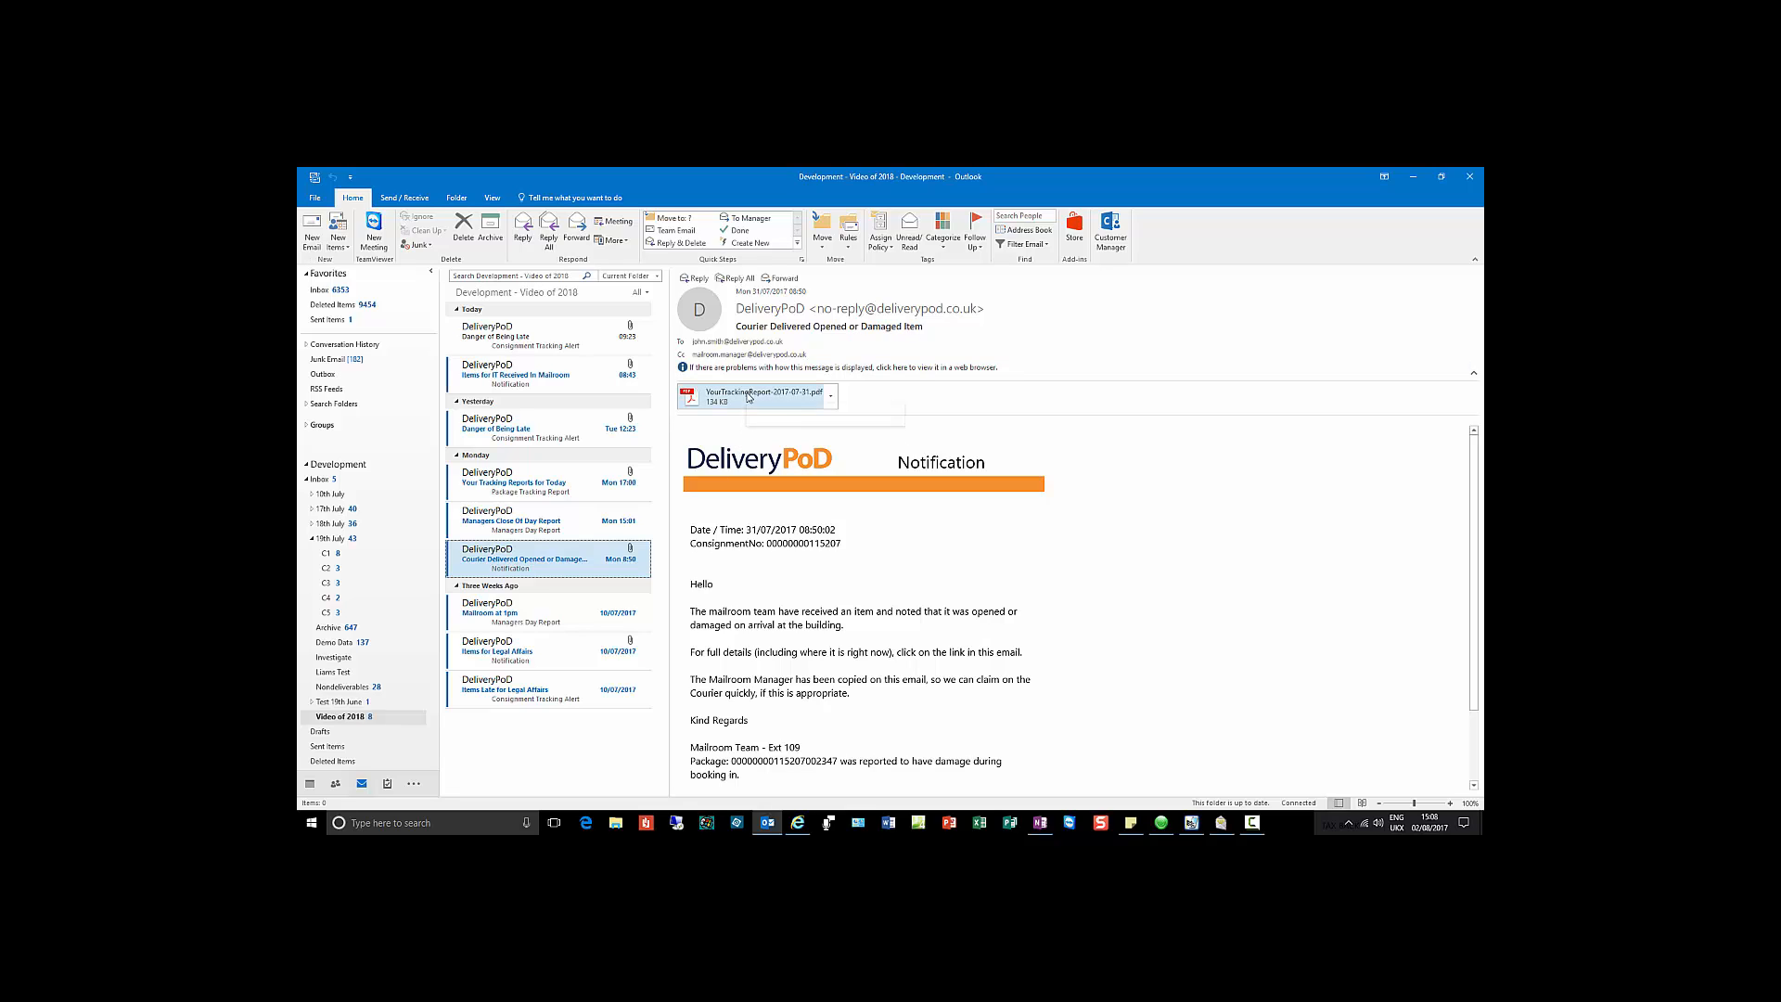
pyautogui.click(749, 398)
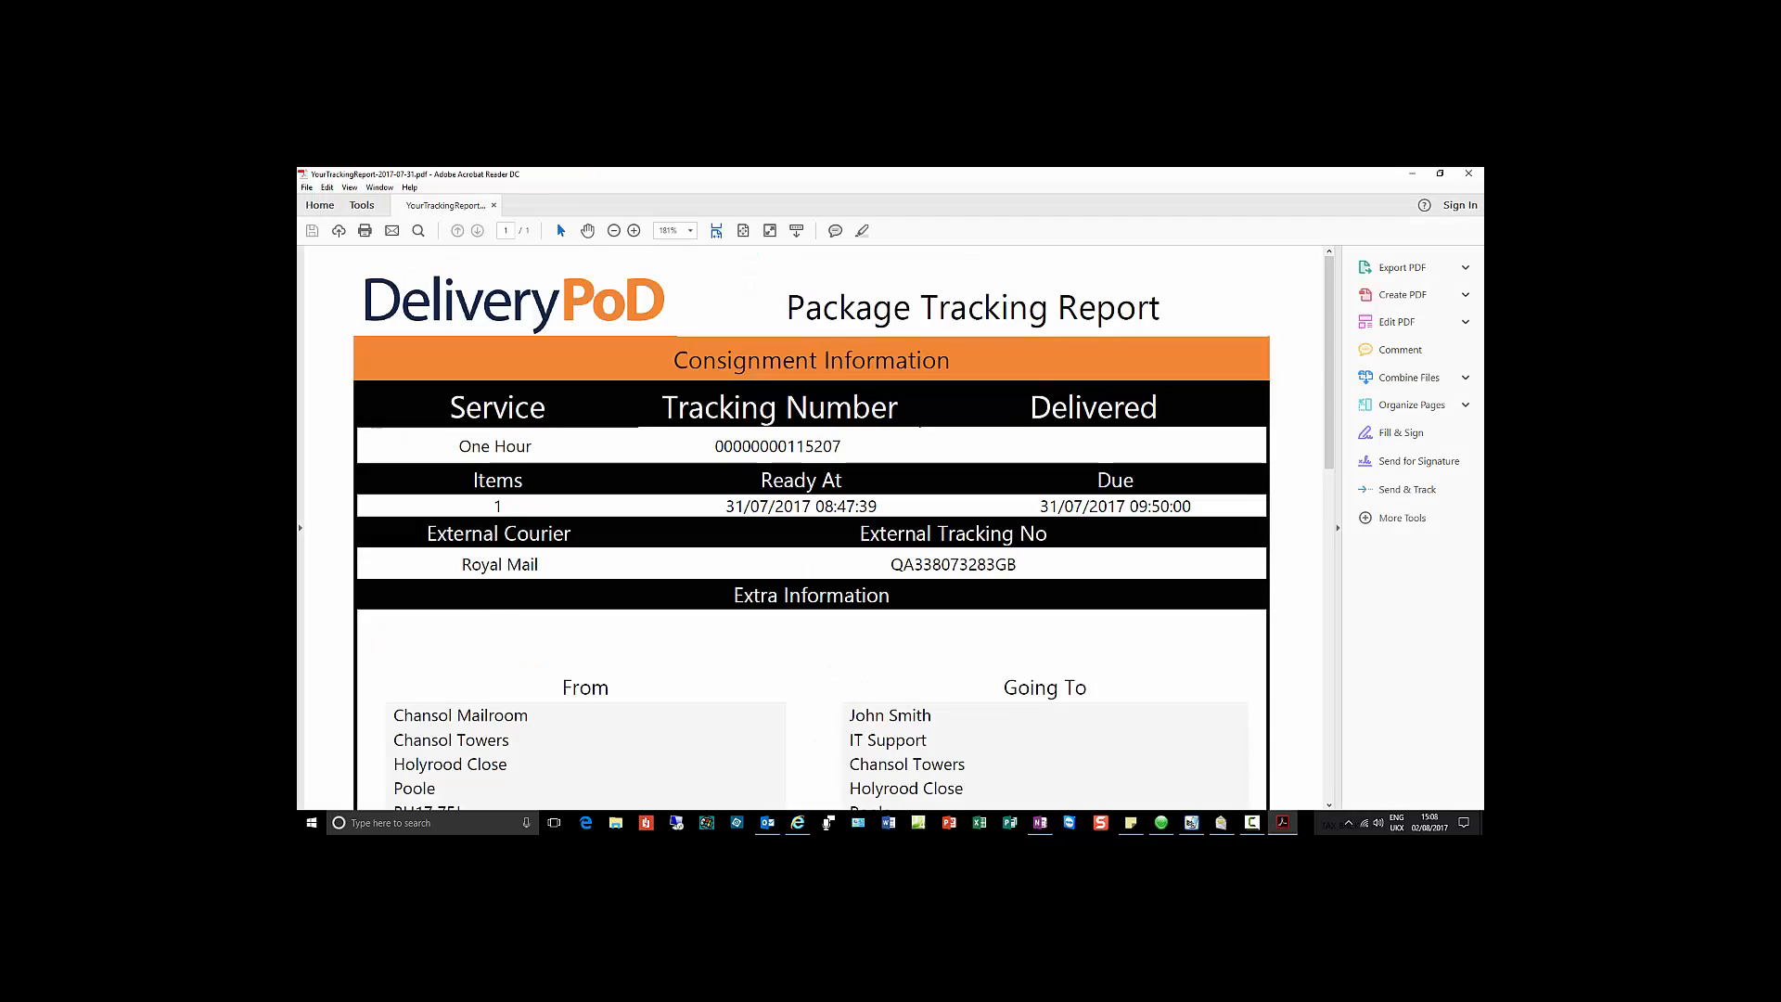
pyautogui.scroll(-8, 914, 661)
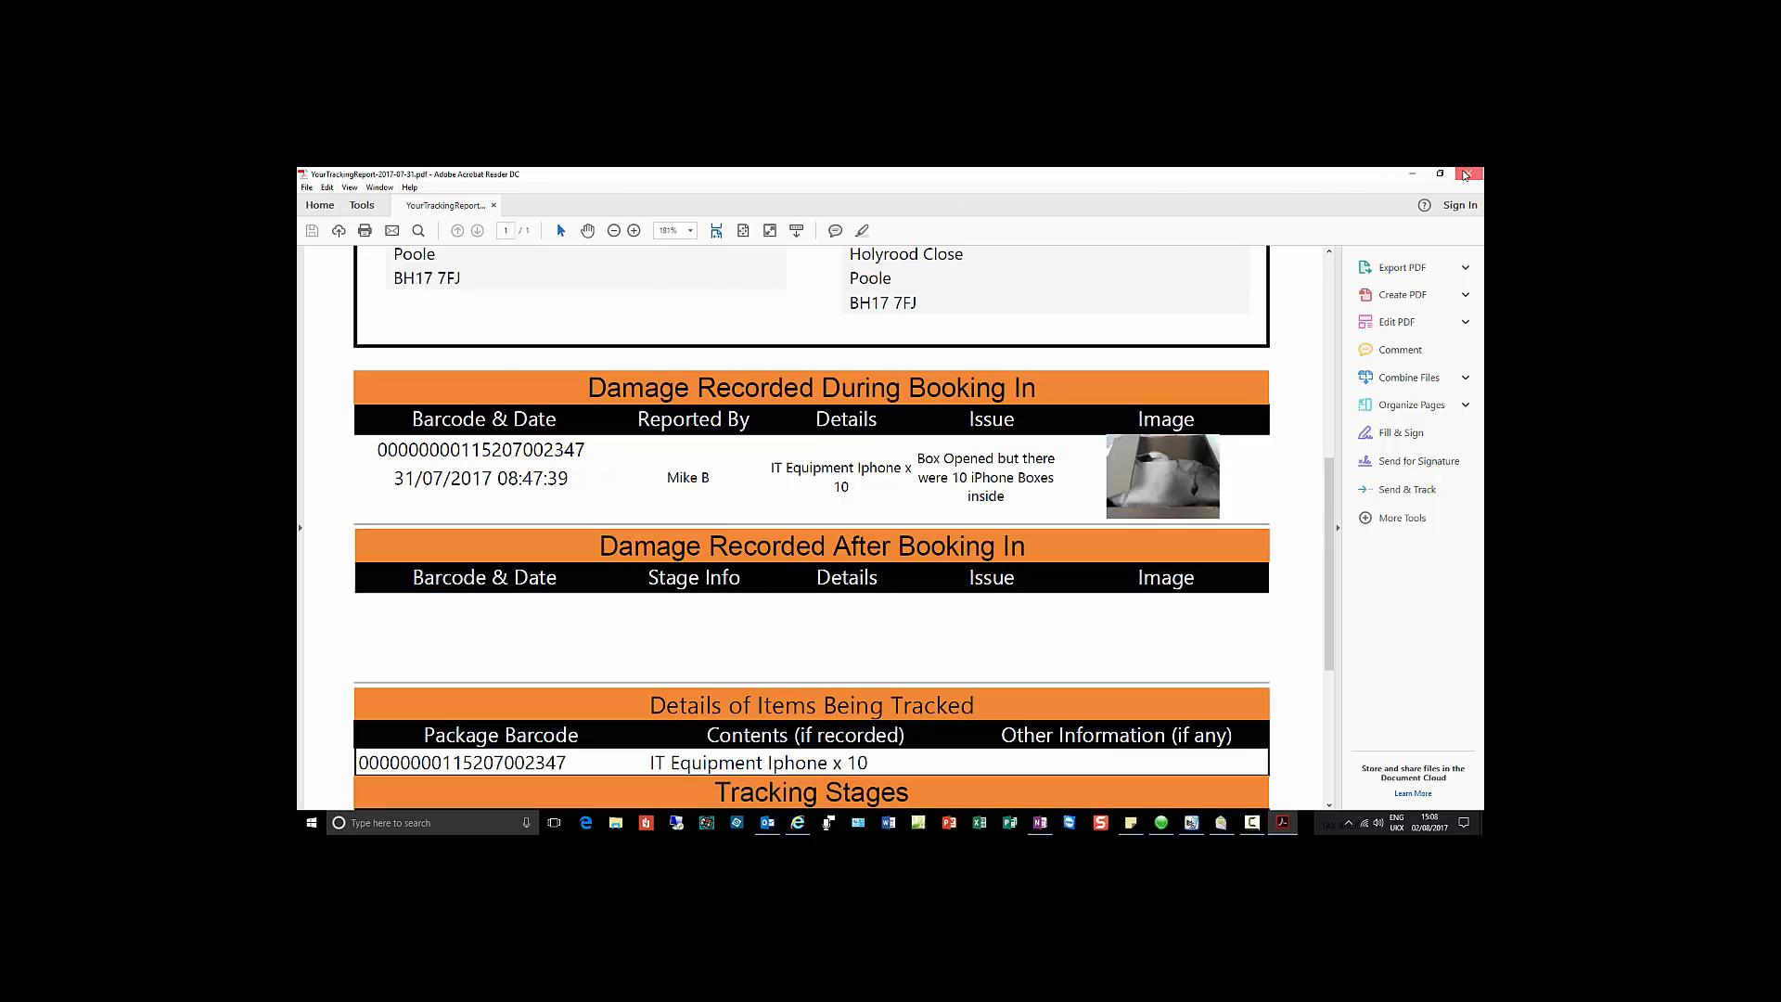
pyautogui.click(1466, 175)
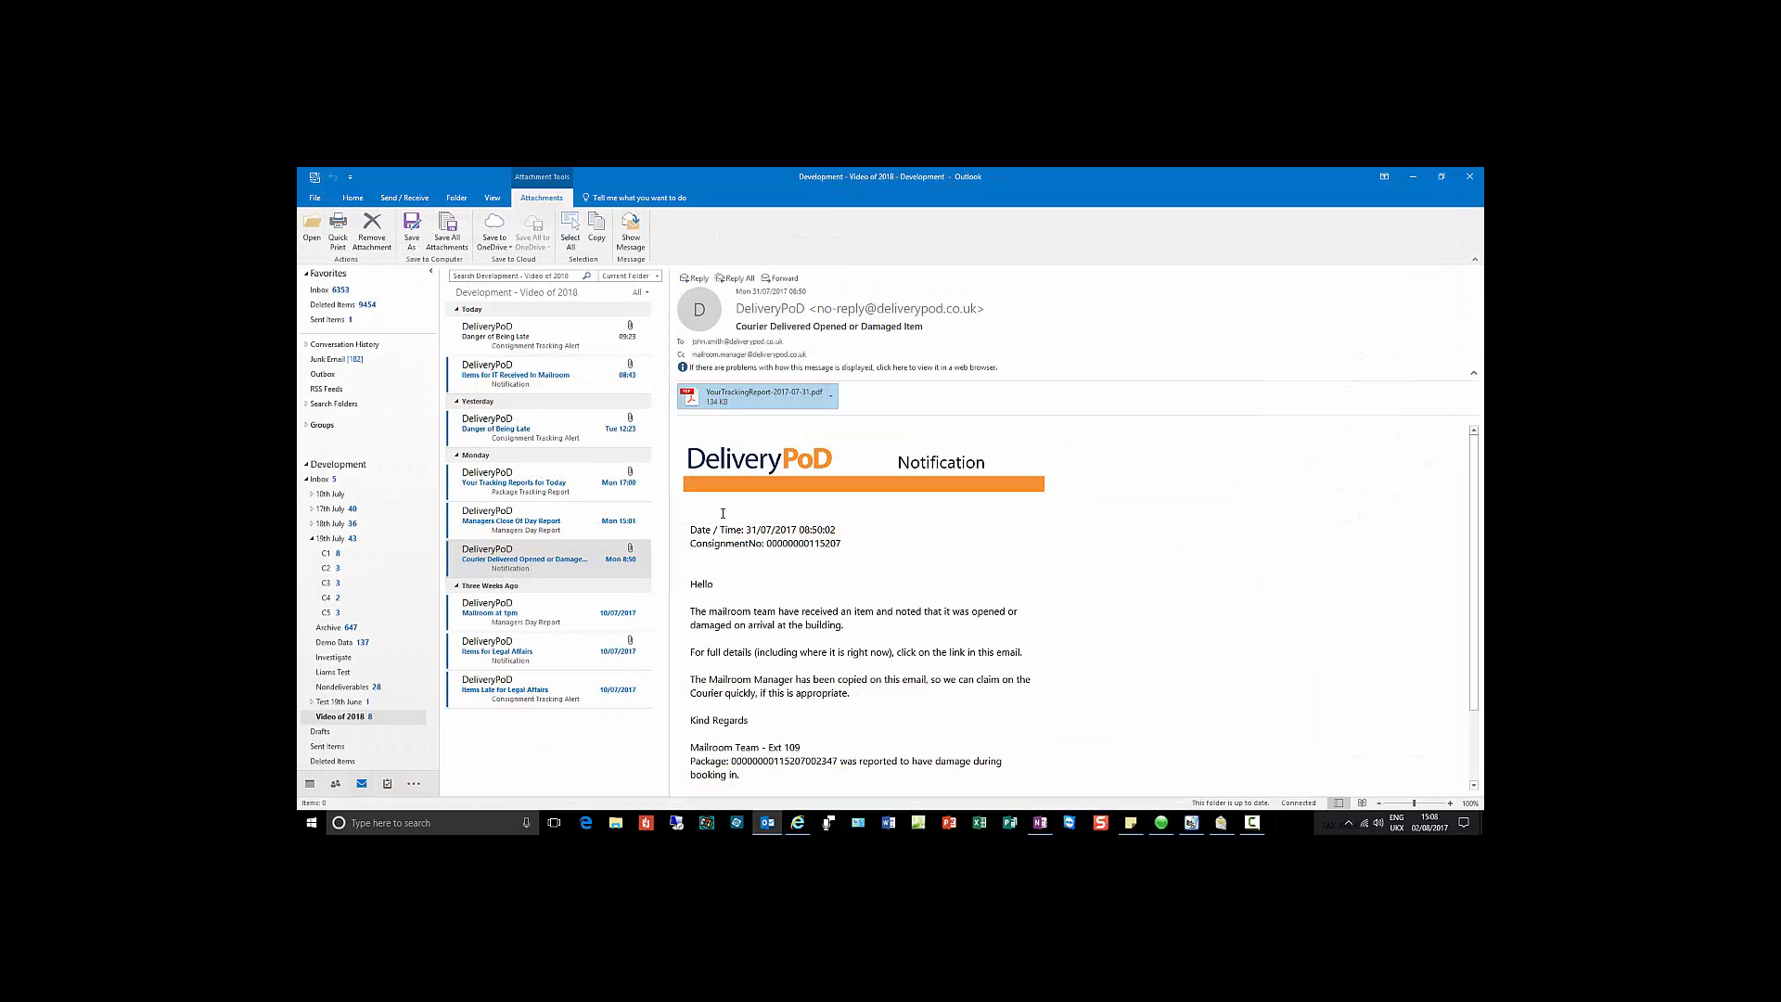
# Step: Read the Mailroom at 1pm report, Items for Legal Affairs, then Items Late for Legal Affairs
pyautogui.click(554, 608)
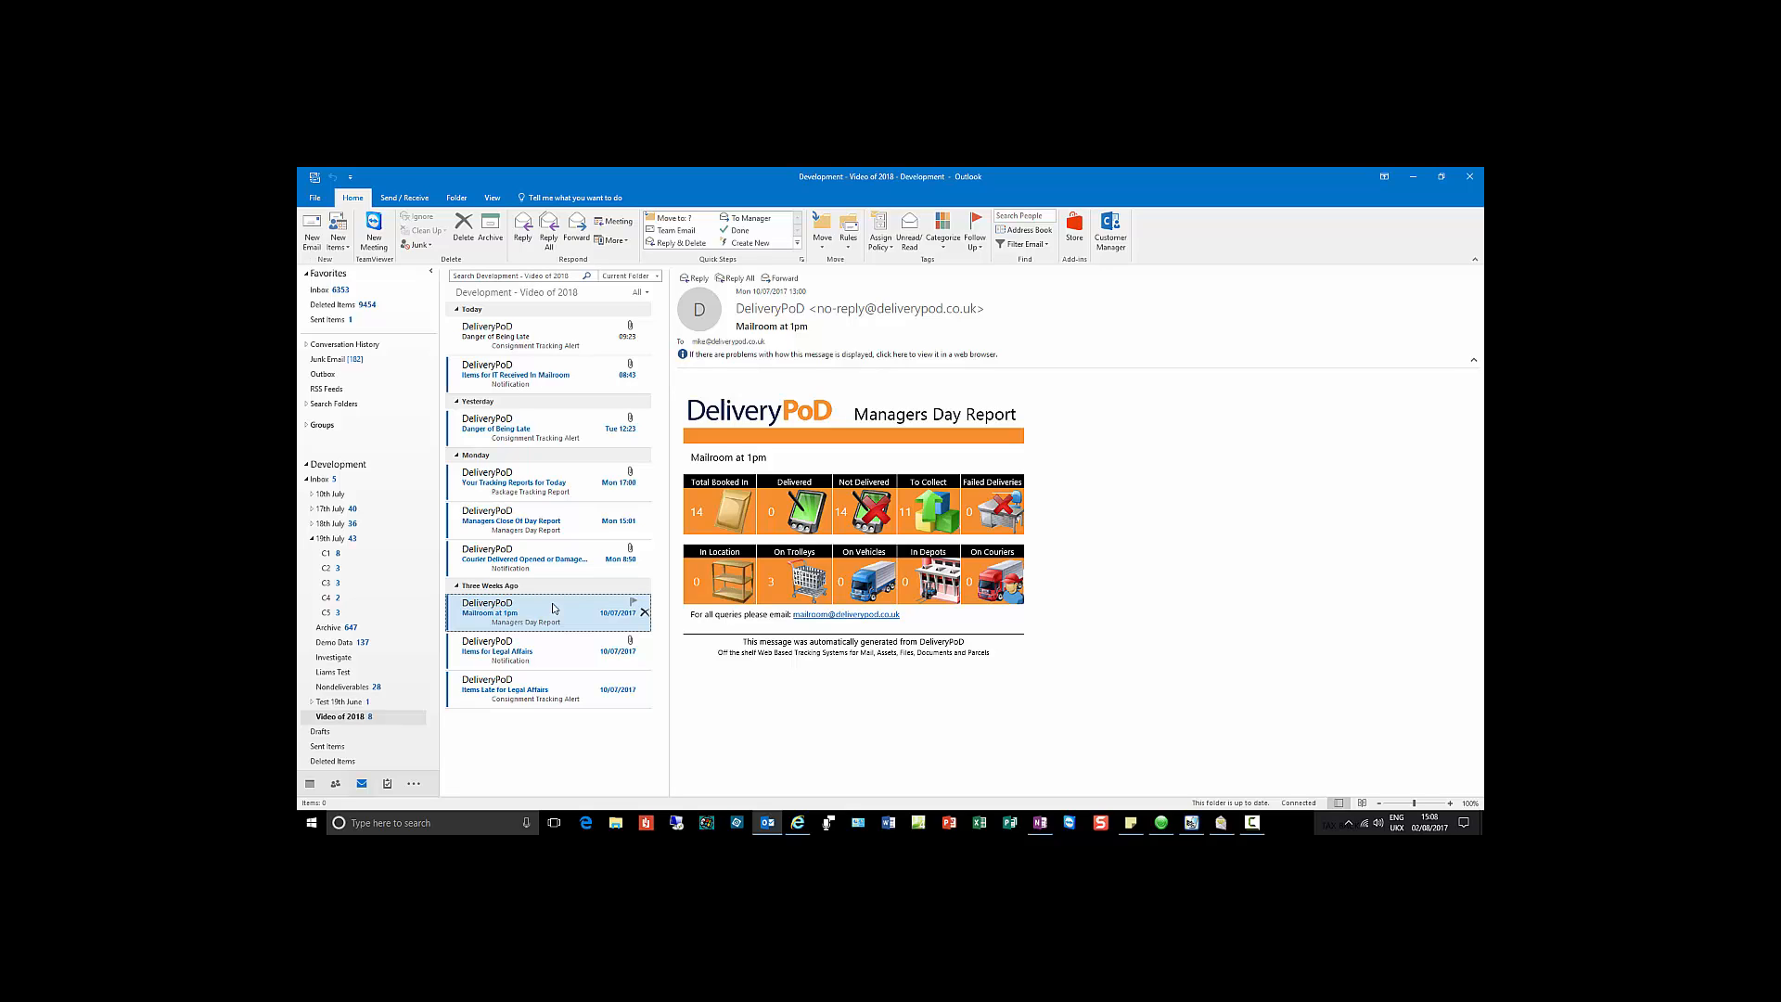
pyautogui.click(545, 649)
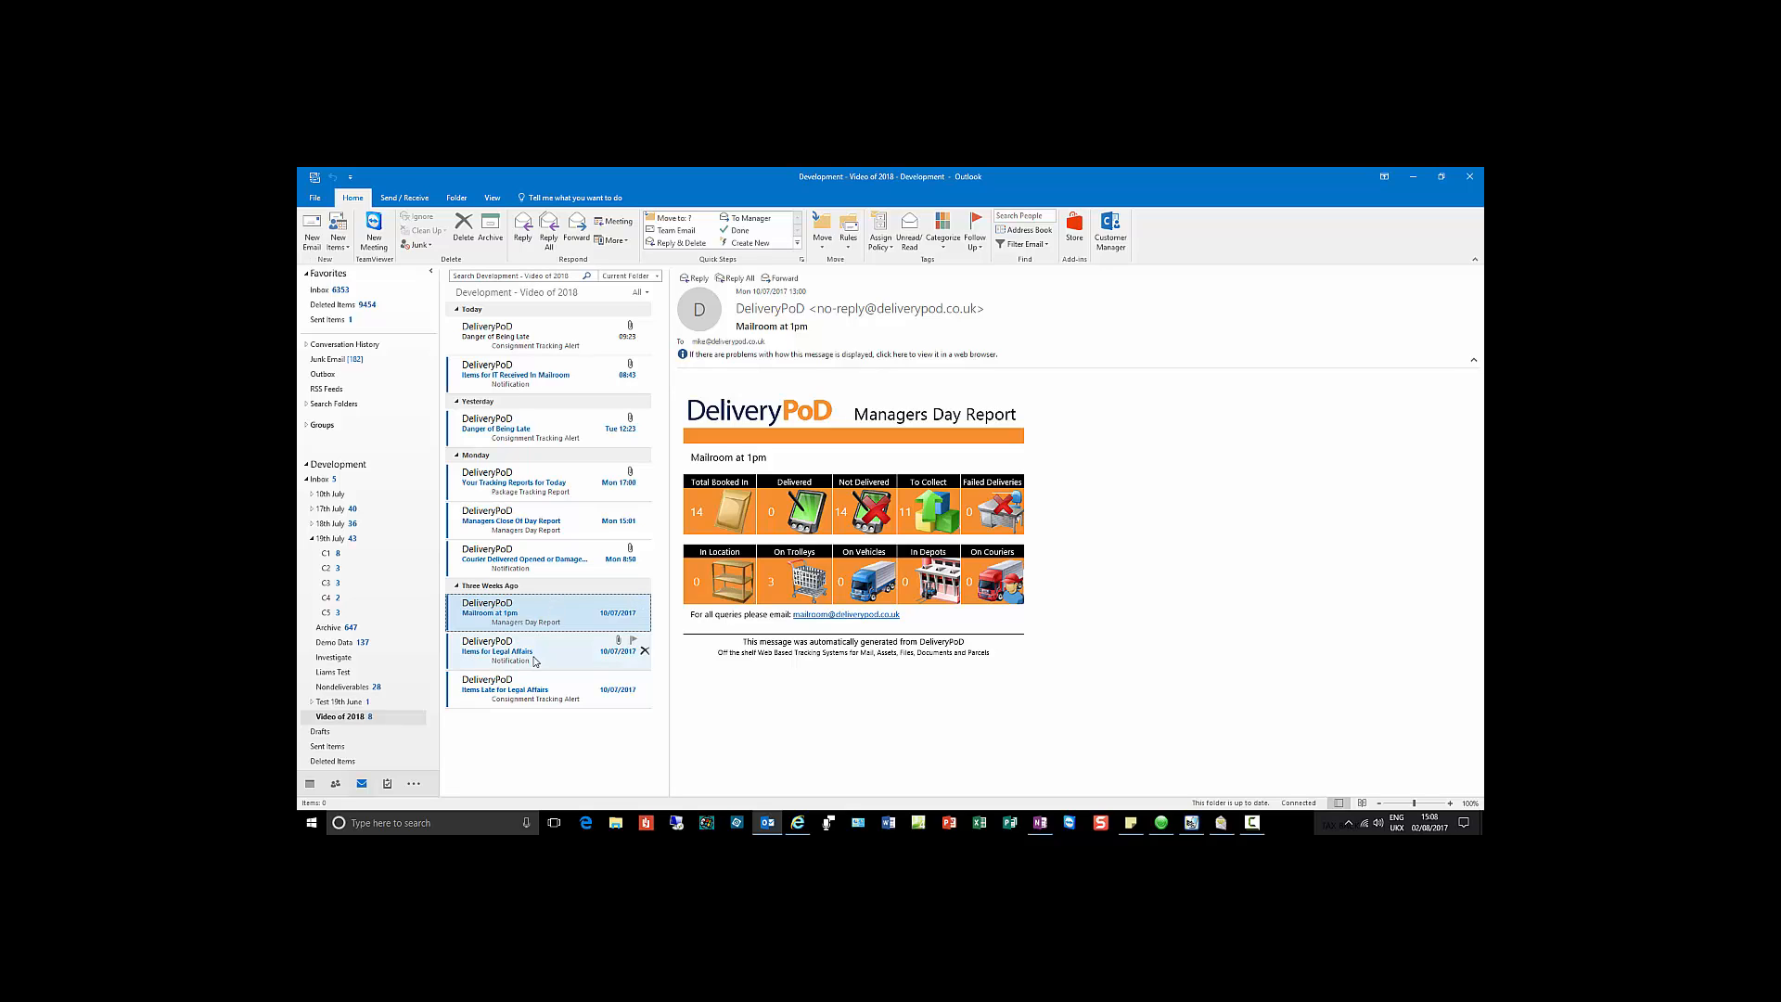
pyautogui.click(536, 688)
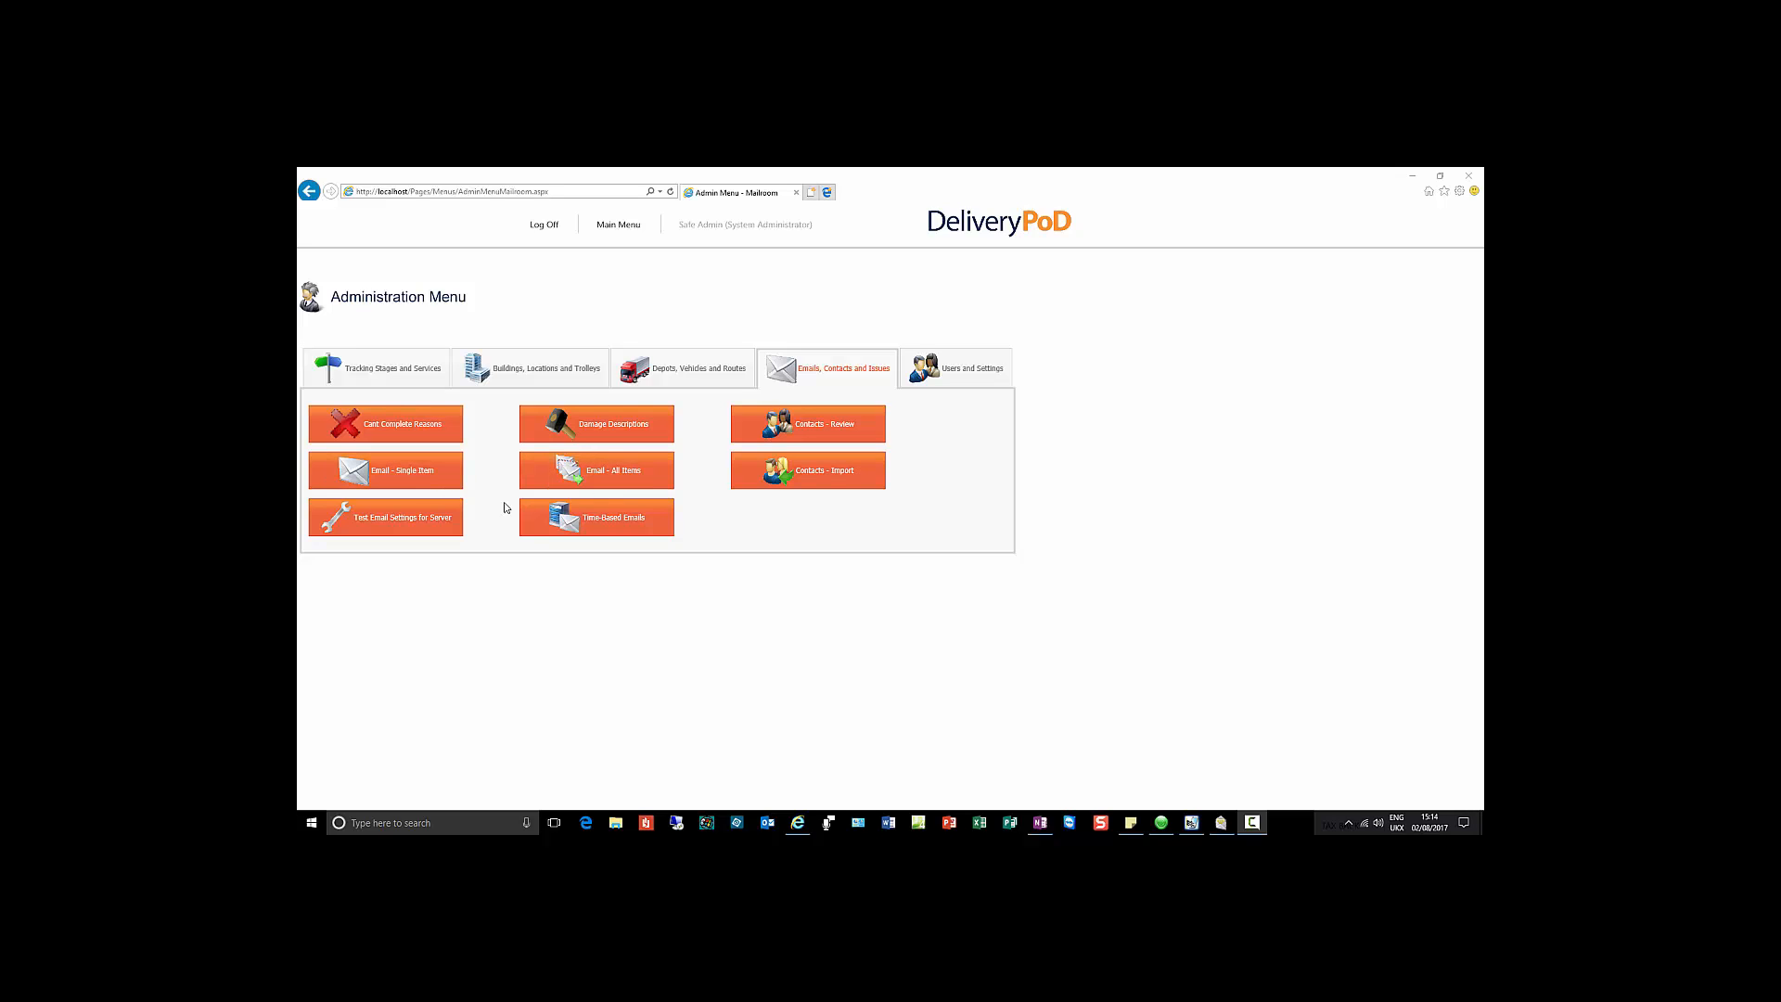
# Step: Go to Time-Based Emails from the Emails, Contacts and Issues options
pyautogui.click(619, 520)
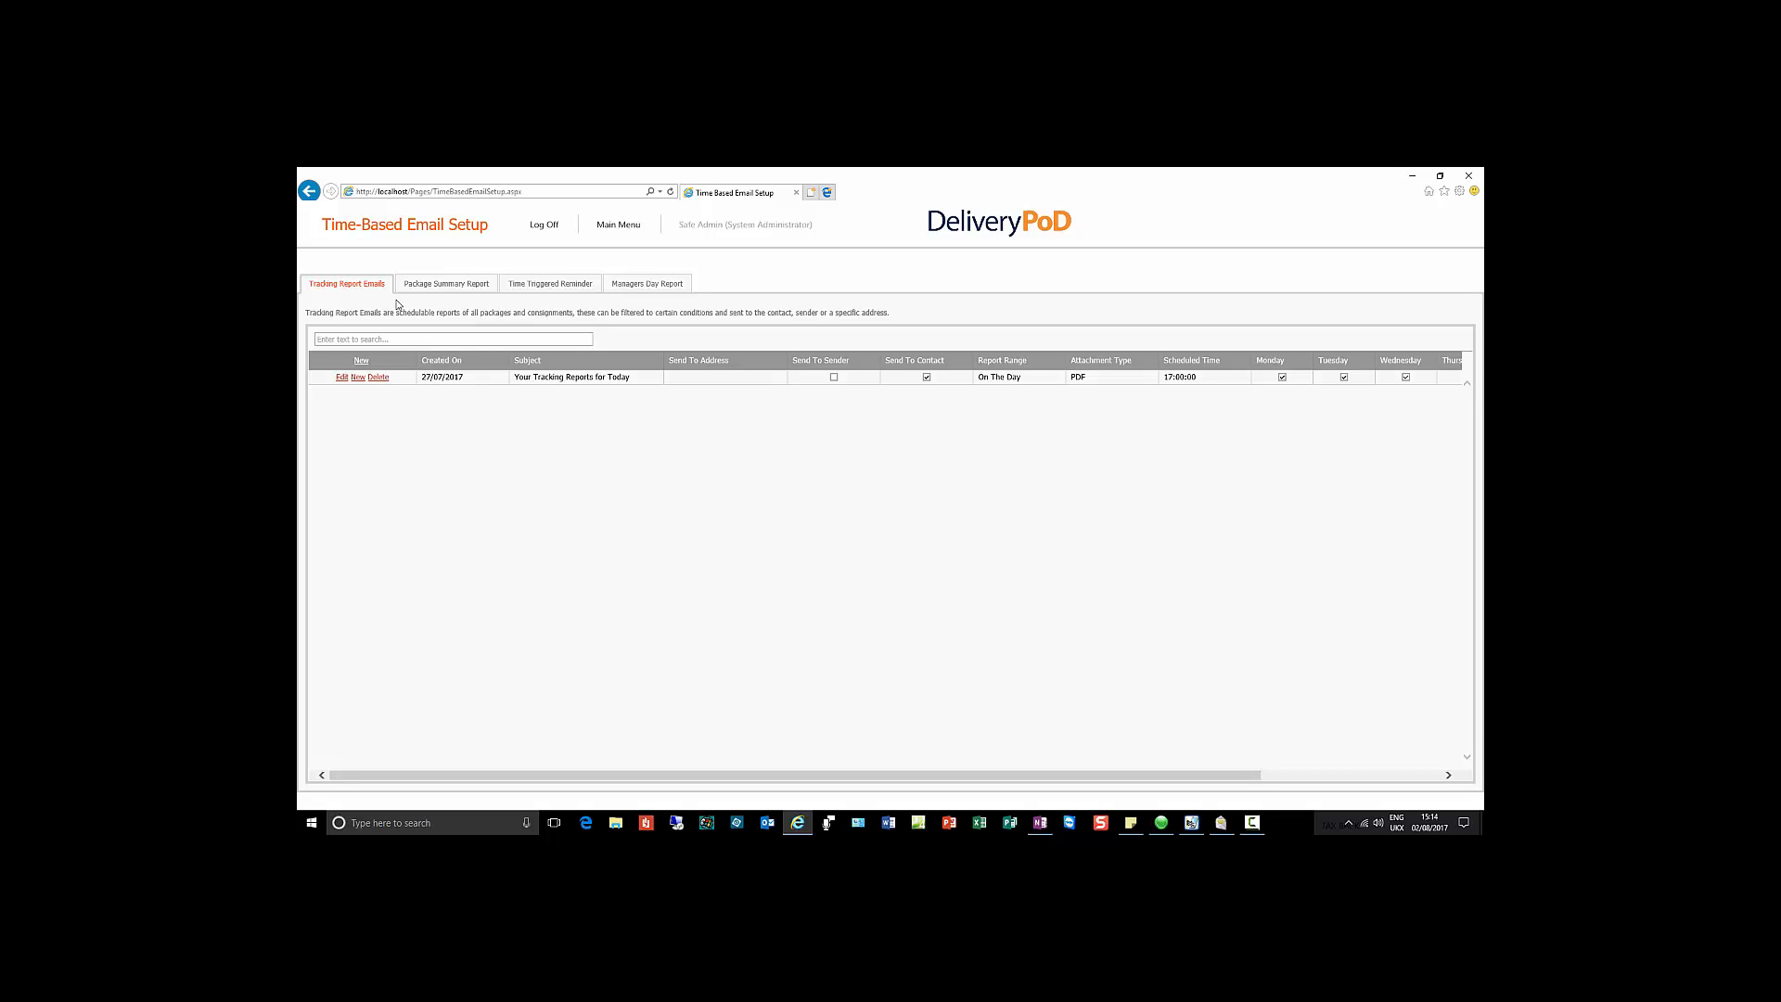
# Step: Edit 'Your Tracking Reports for Today', keeping On The Day range and PDF attachment
pyautogui.click(341, 378)
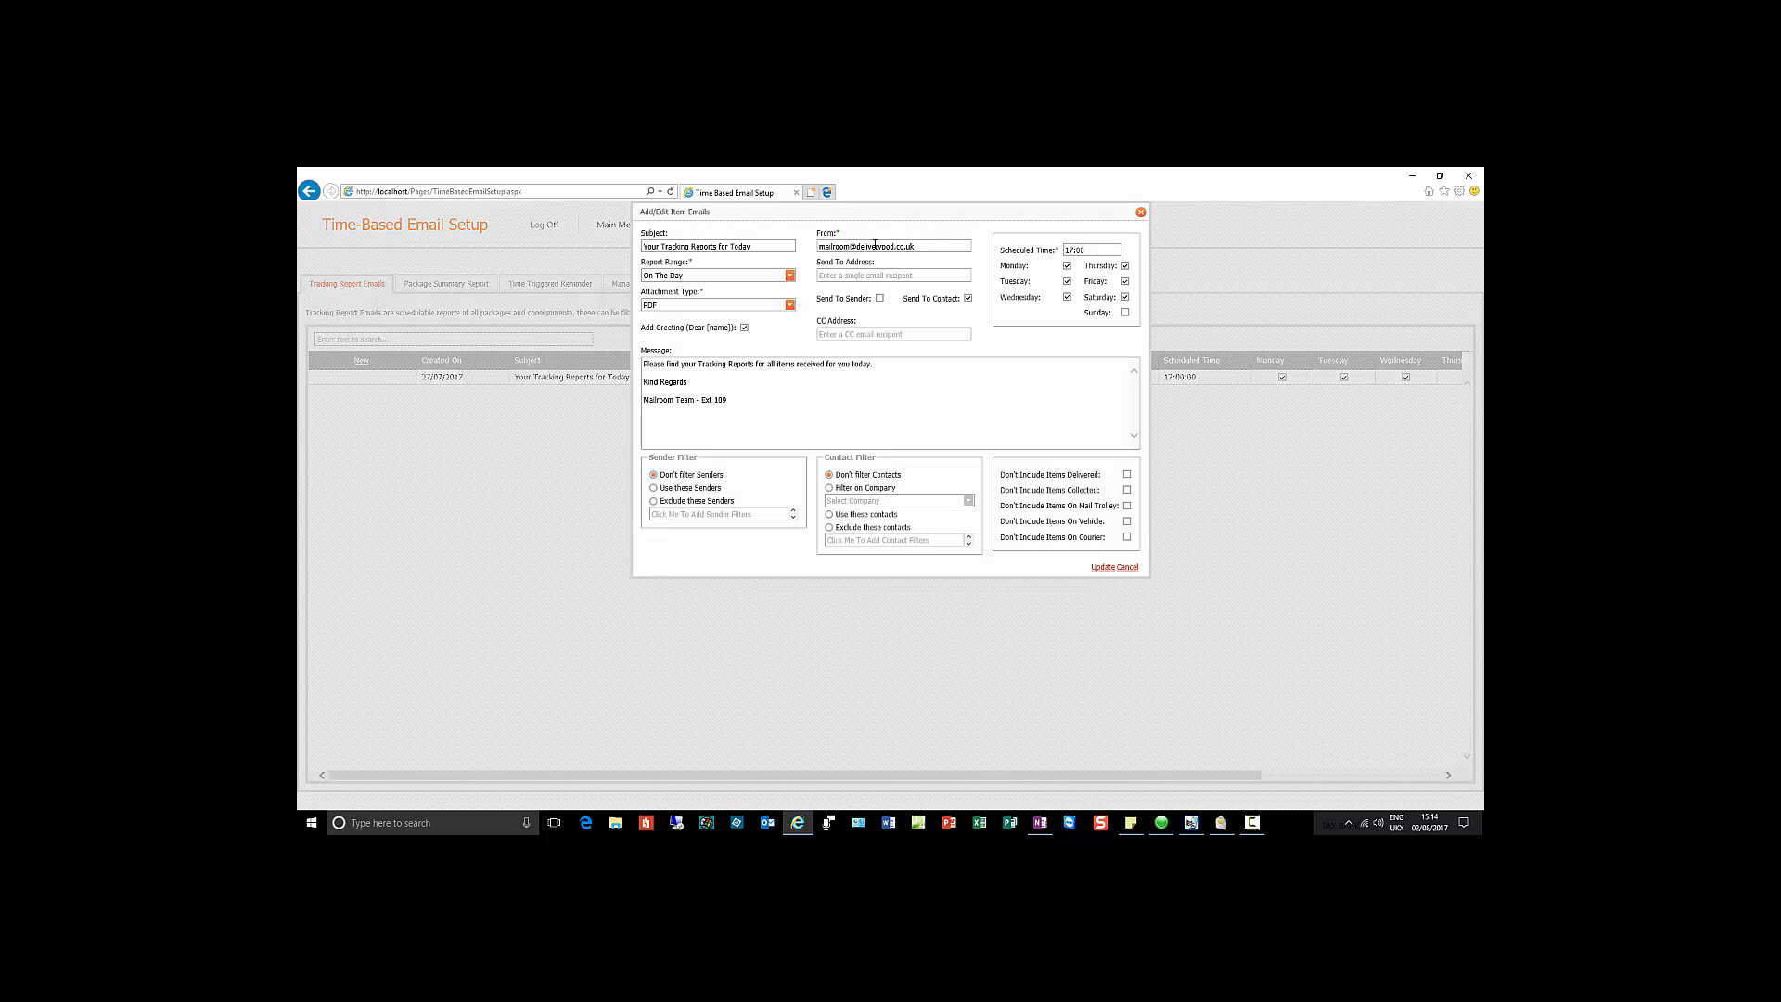
pyautogui.moveTo(910, 207); pyautogui.dragTo(878, 263)
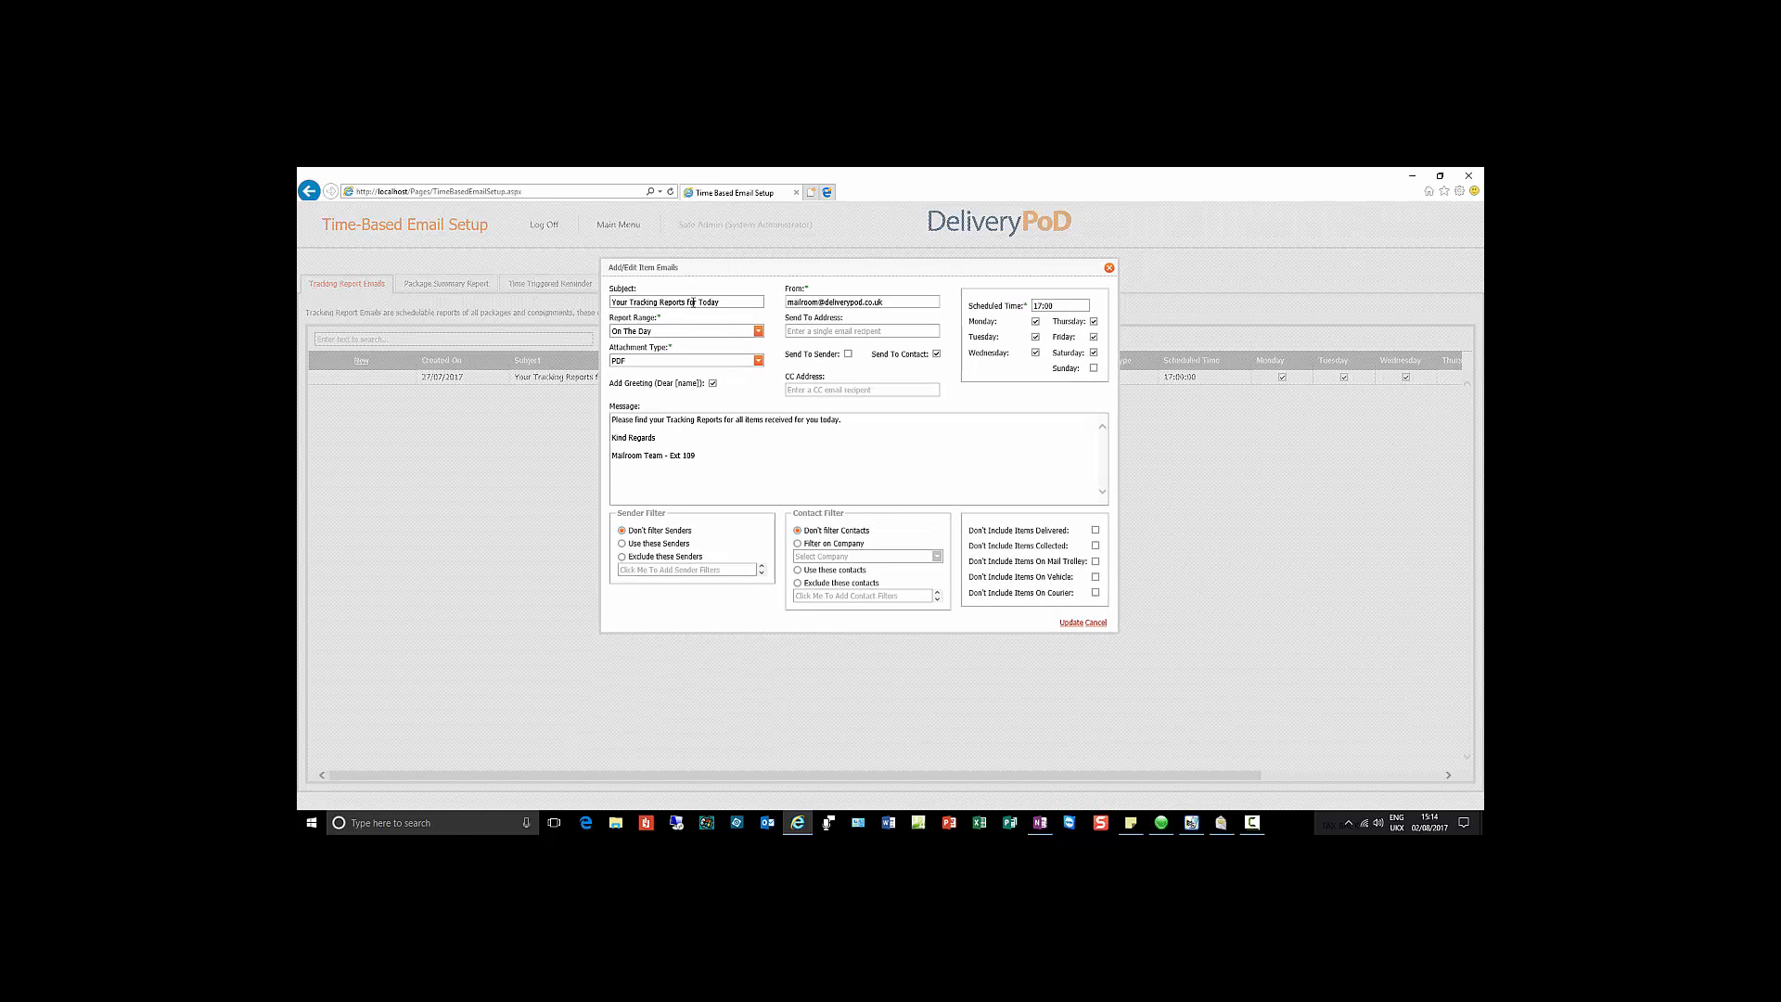
pyautogui.moveTo(725, 302); pyautogui.dragTo(610, 302)
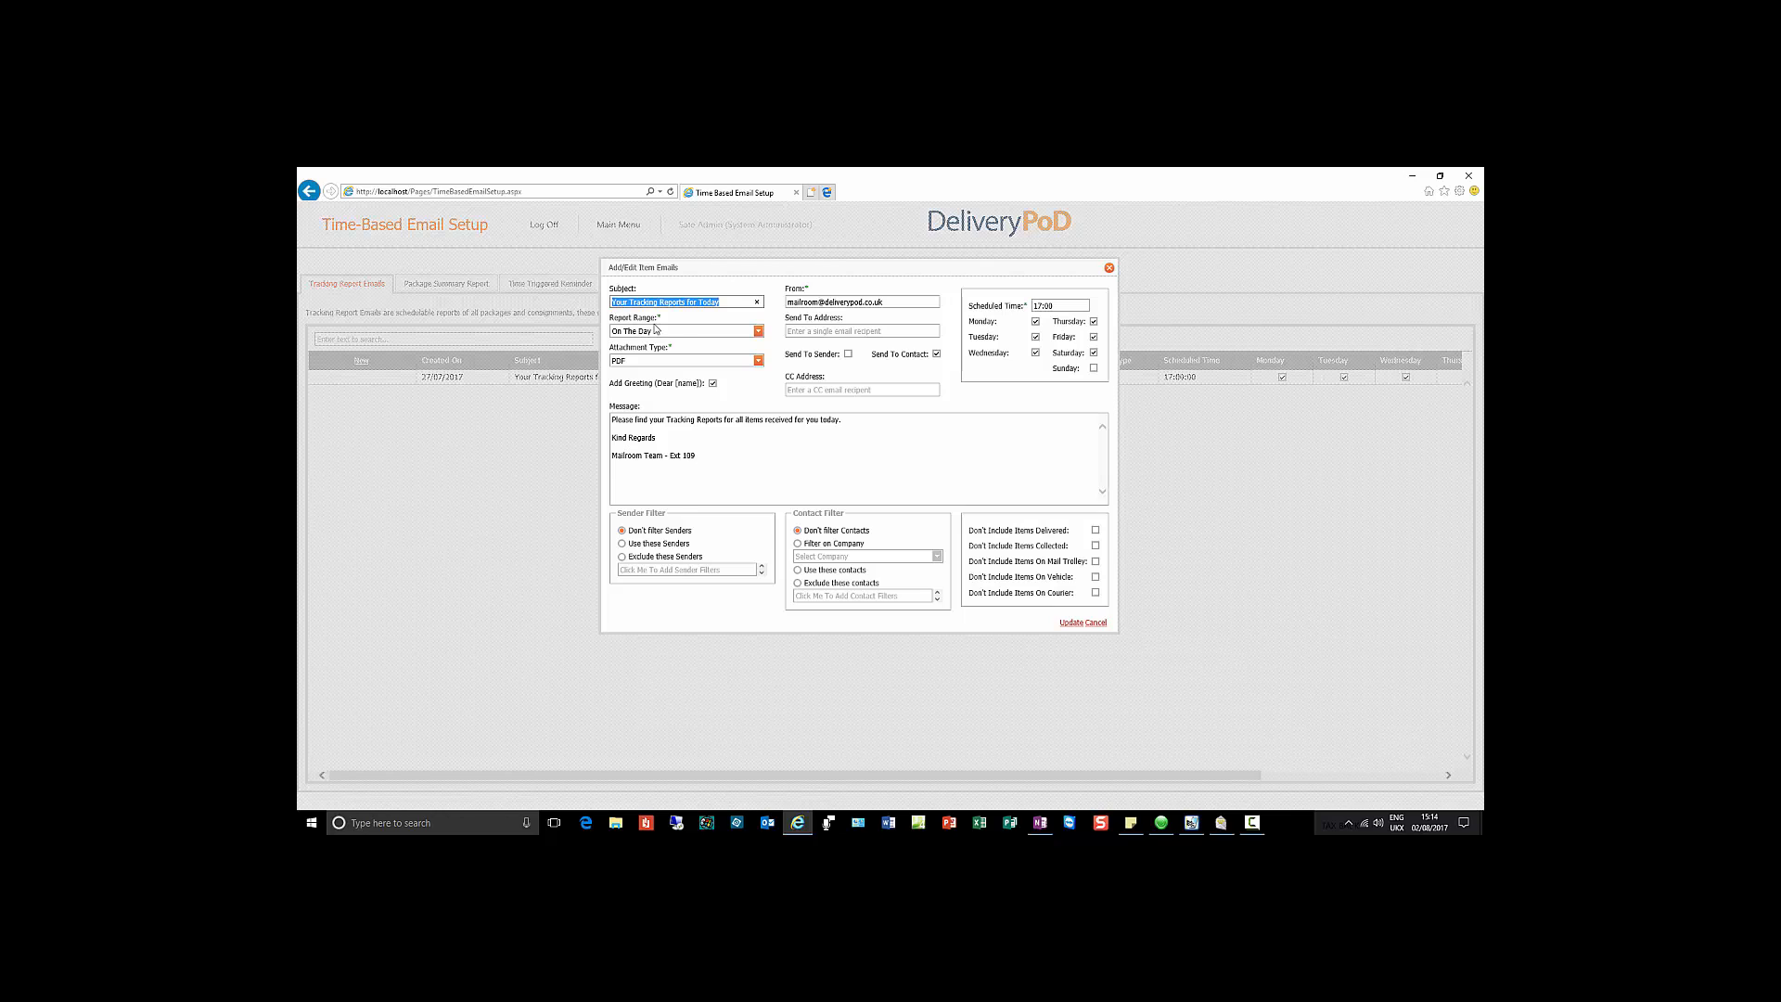
pyautogui.click(672, 332)
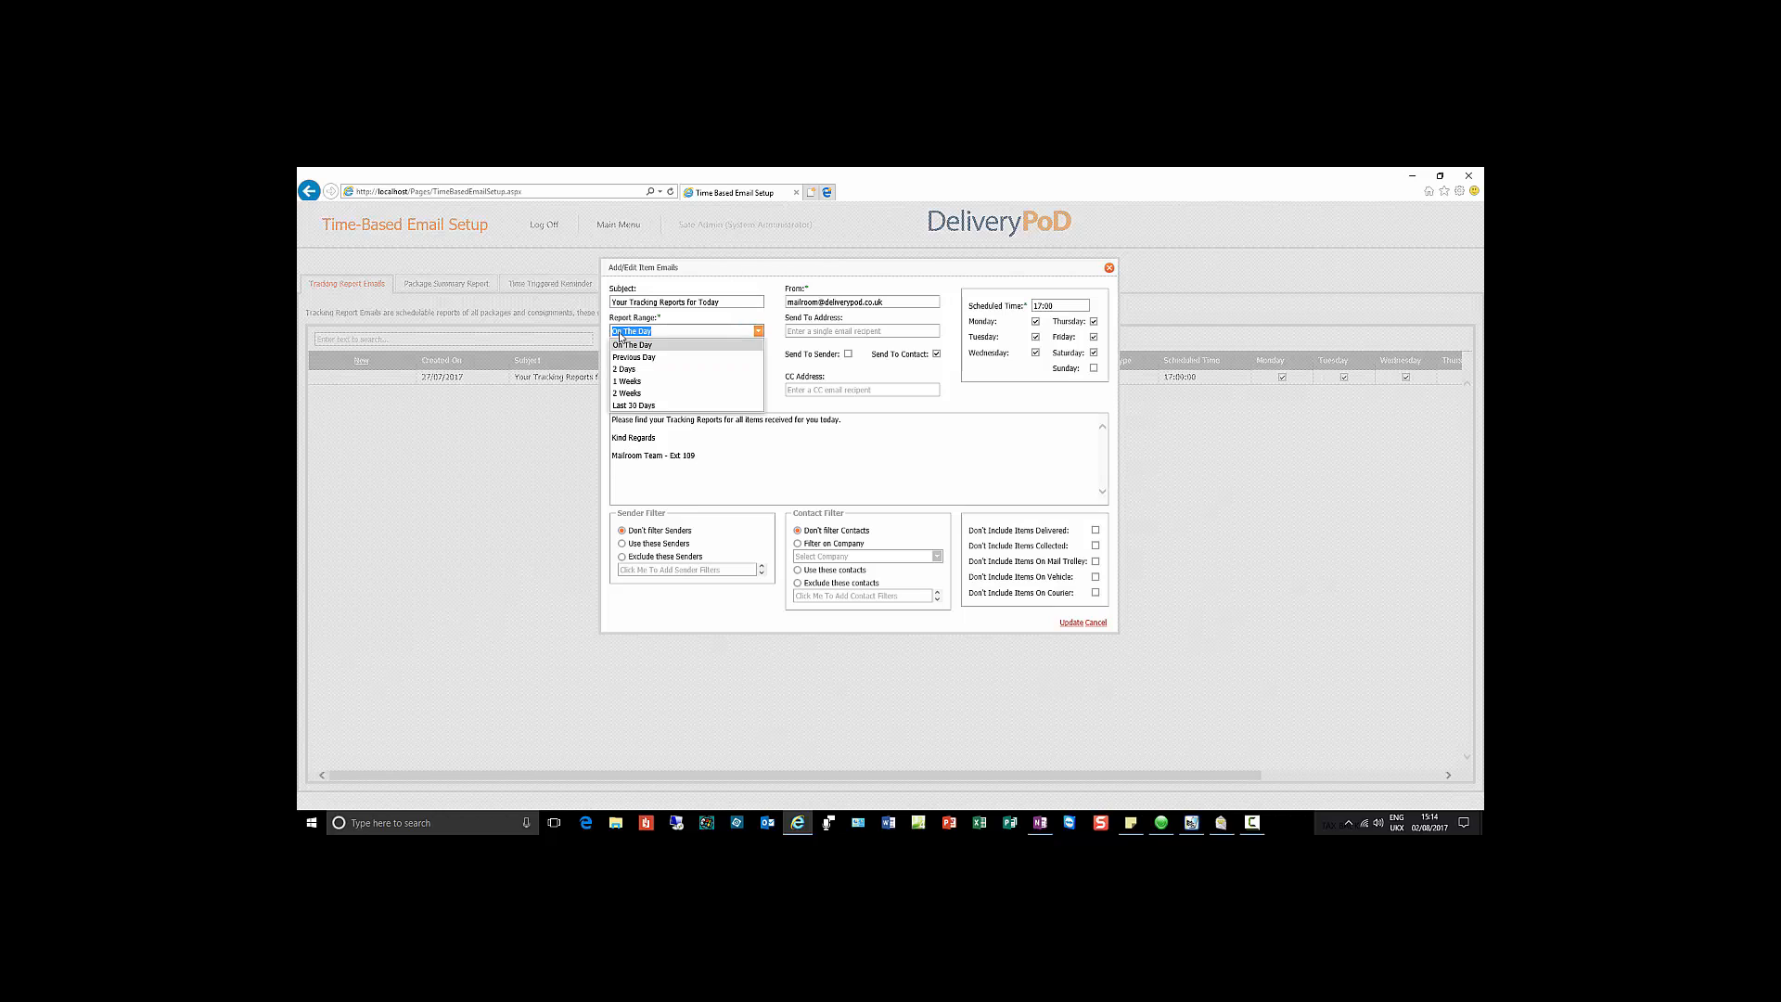
pyautogui.click(634, 344)
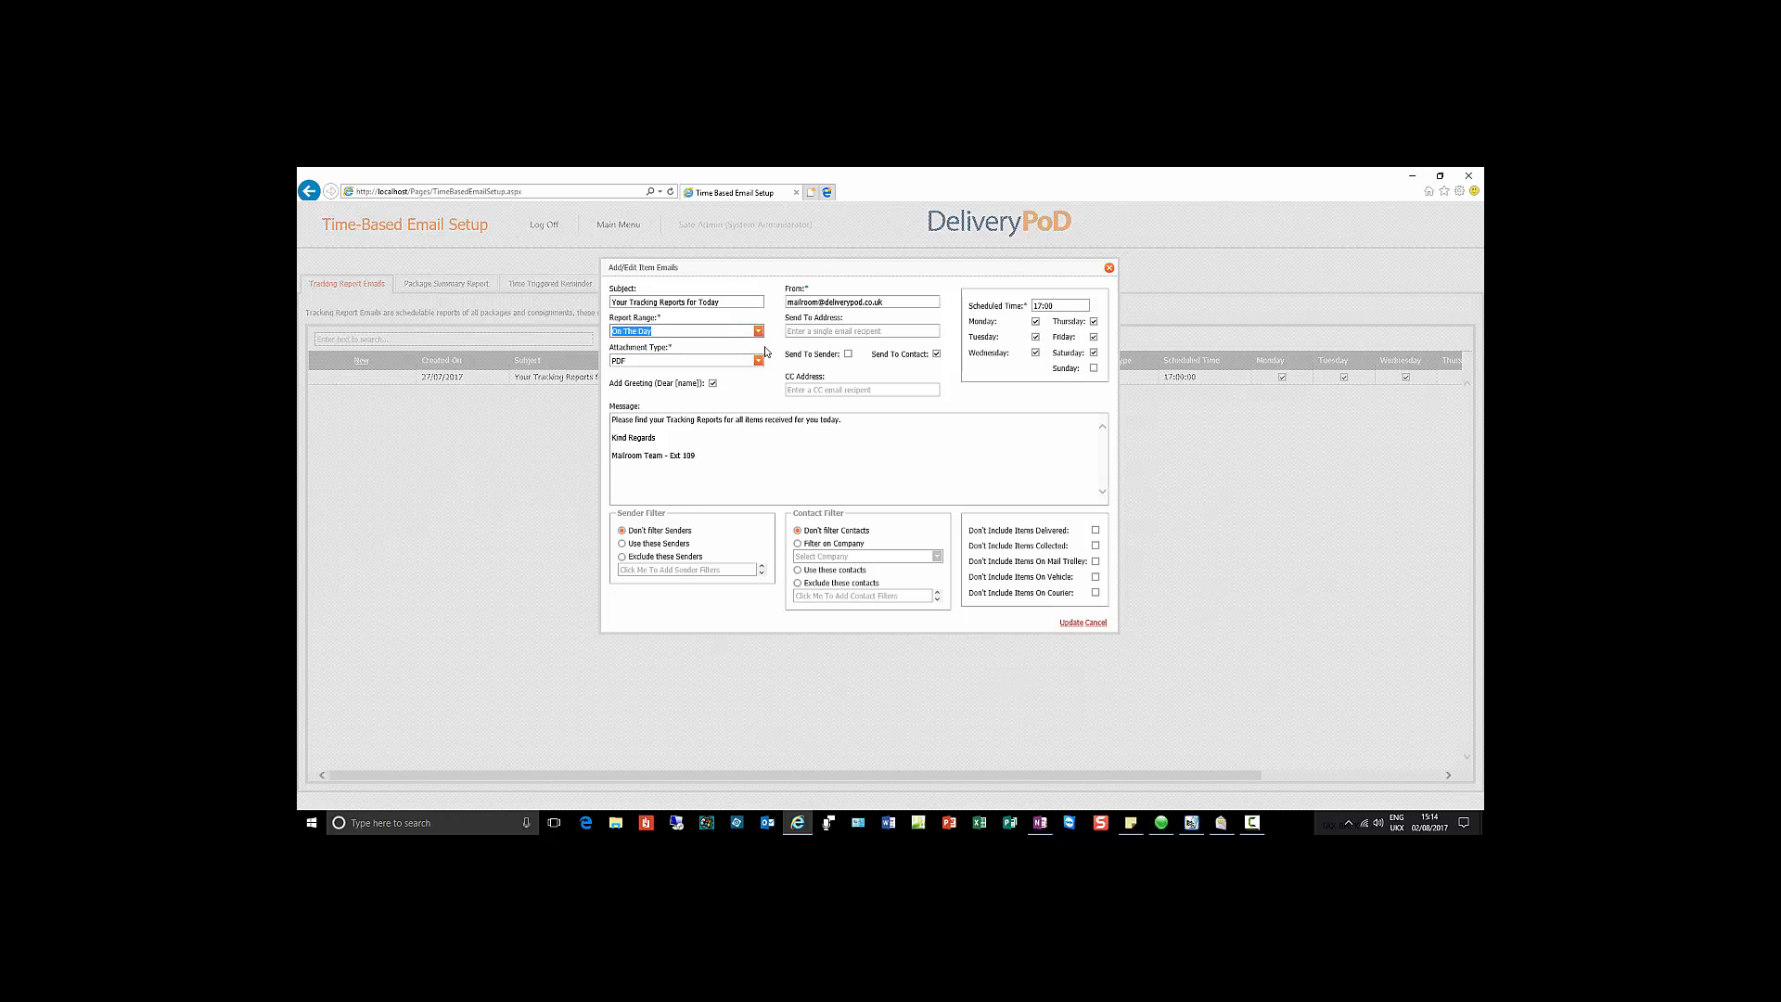
pyautogui.click(760, 362)
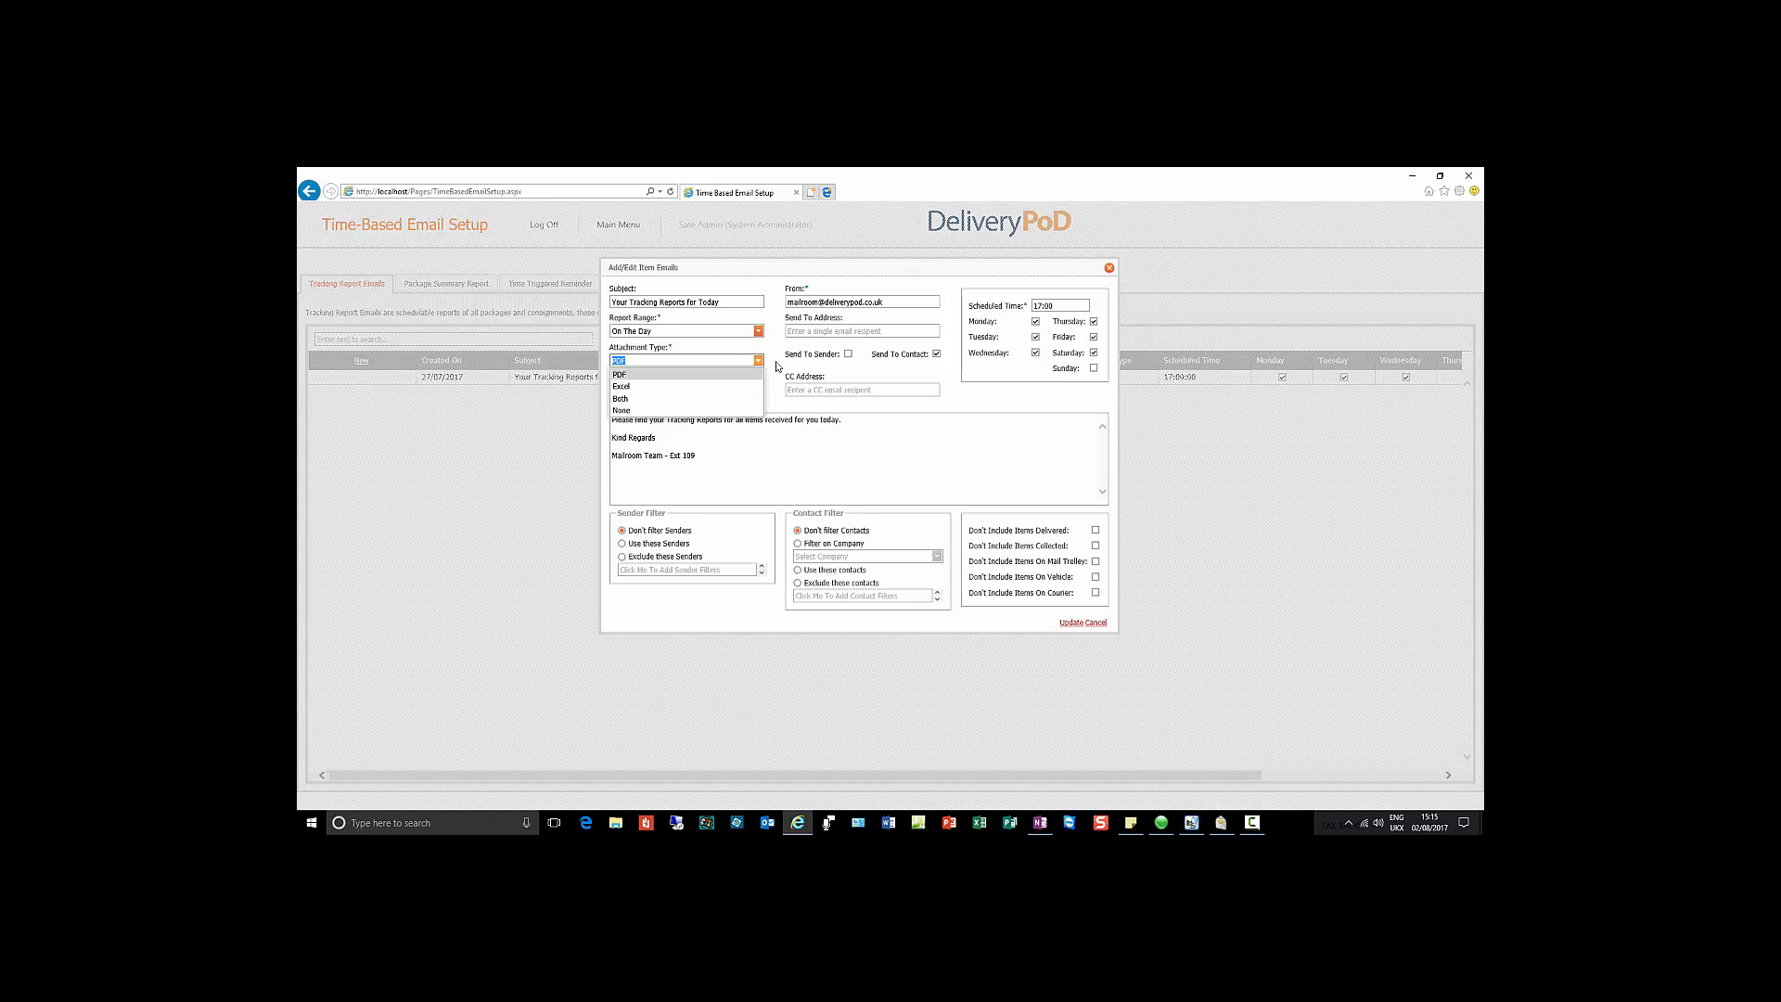
pyautogui.click(781, 368)
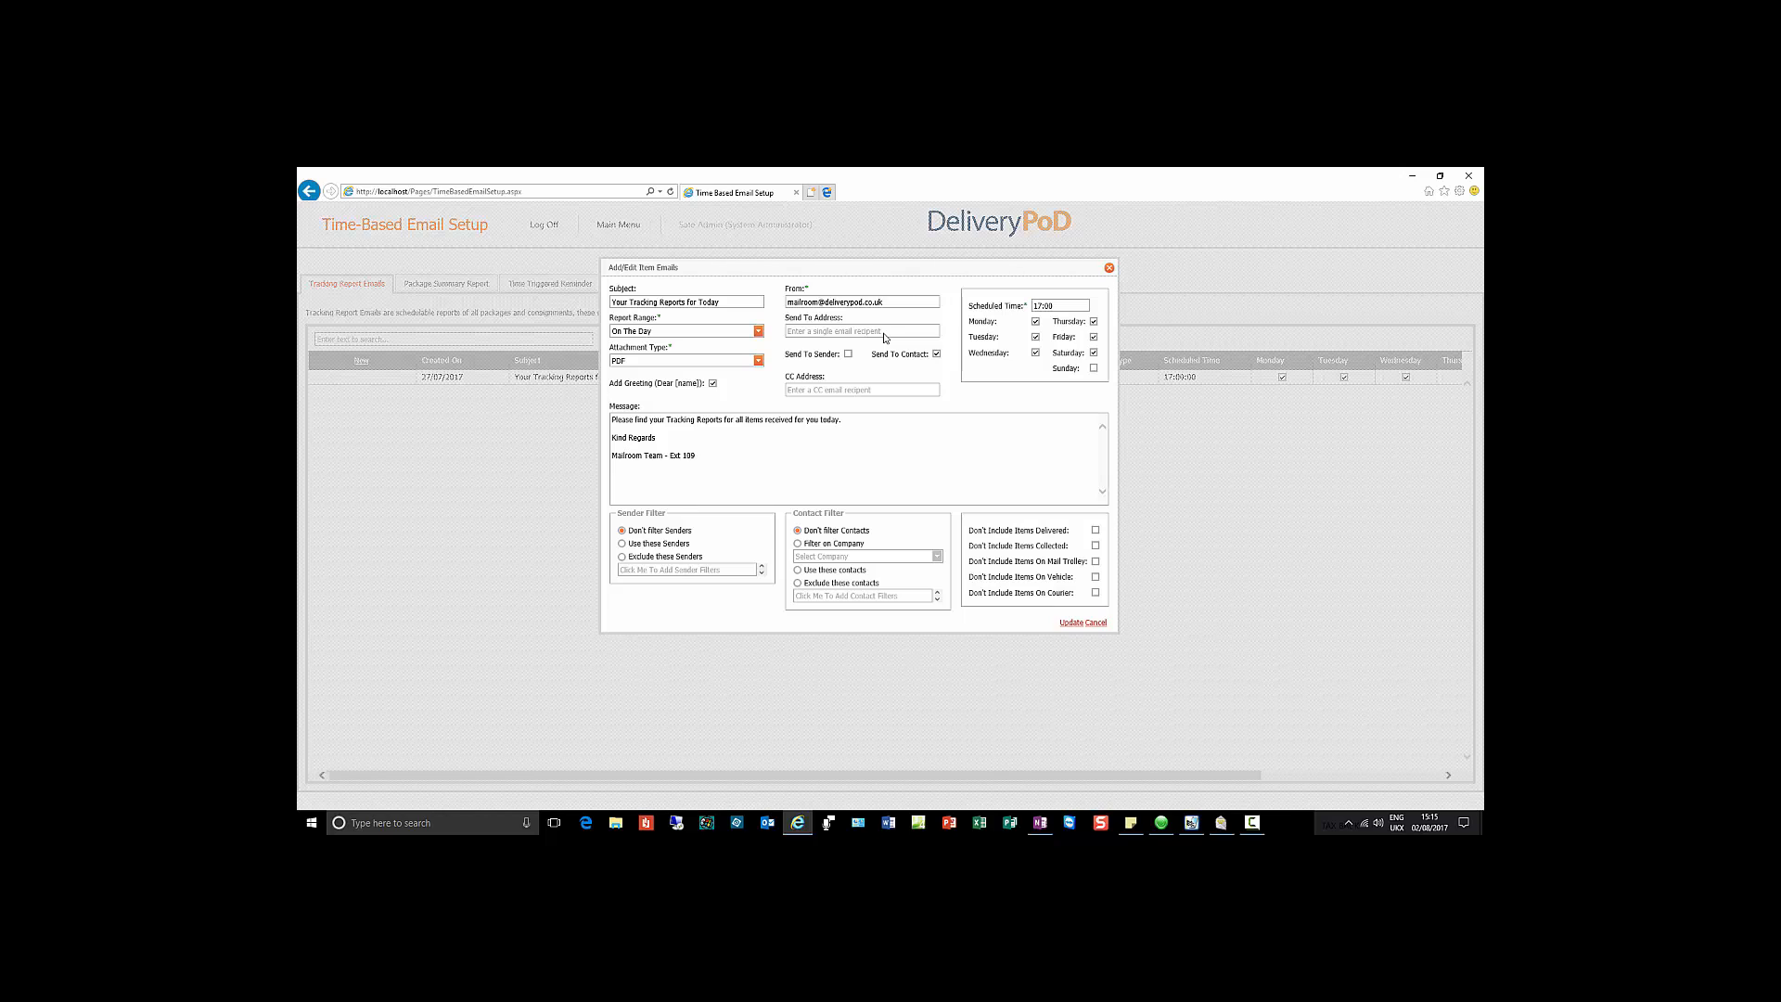
# Step: Untick Send To Contact, then visit the recipient address field and message body
pyautogui.click(937, 354)
pyautogui.click(813, 328)
pyautogui.click(691, 456)
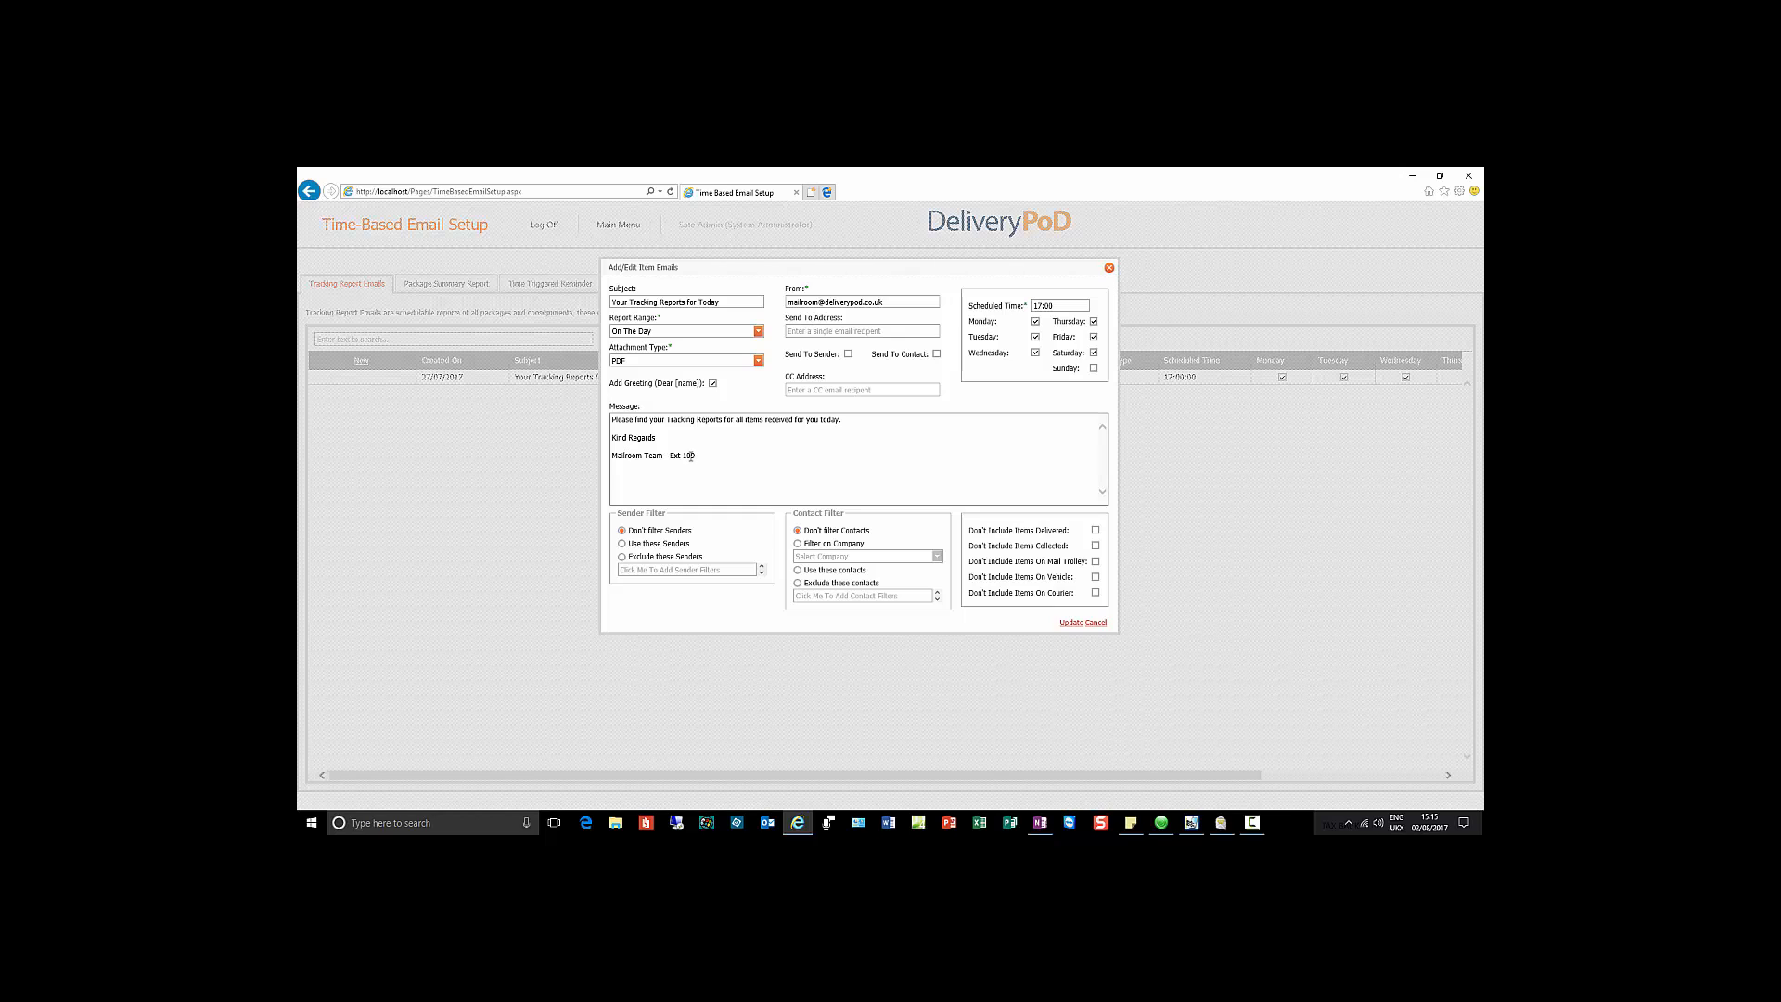
# Step: Limit the report to chosen senders, adding Chansol Mailroom
pyautogui.click(623, 544)
pyautogui.click(737, 571)
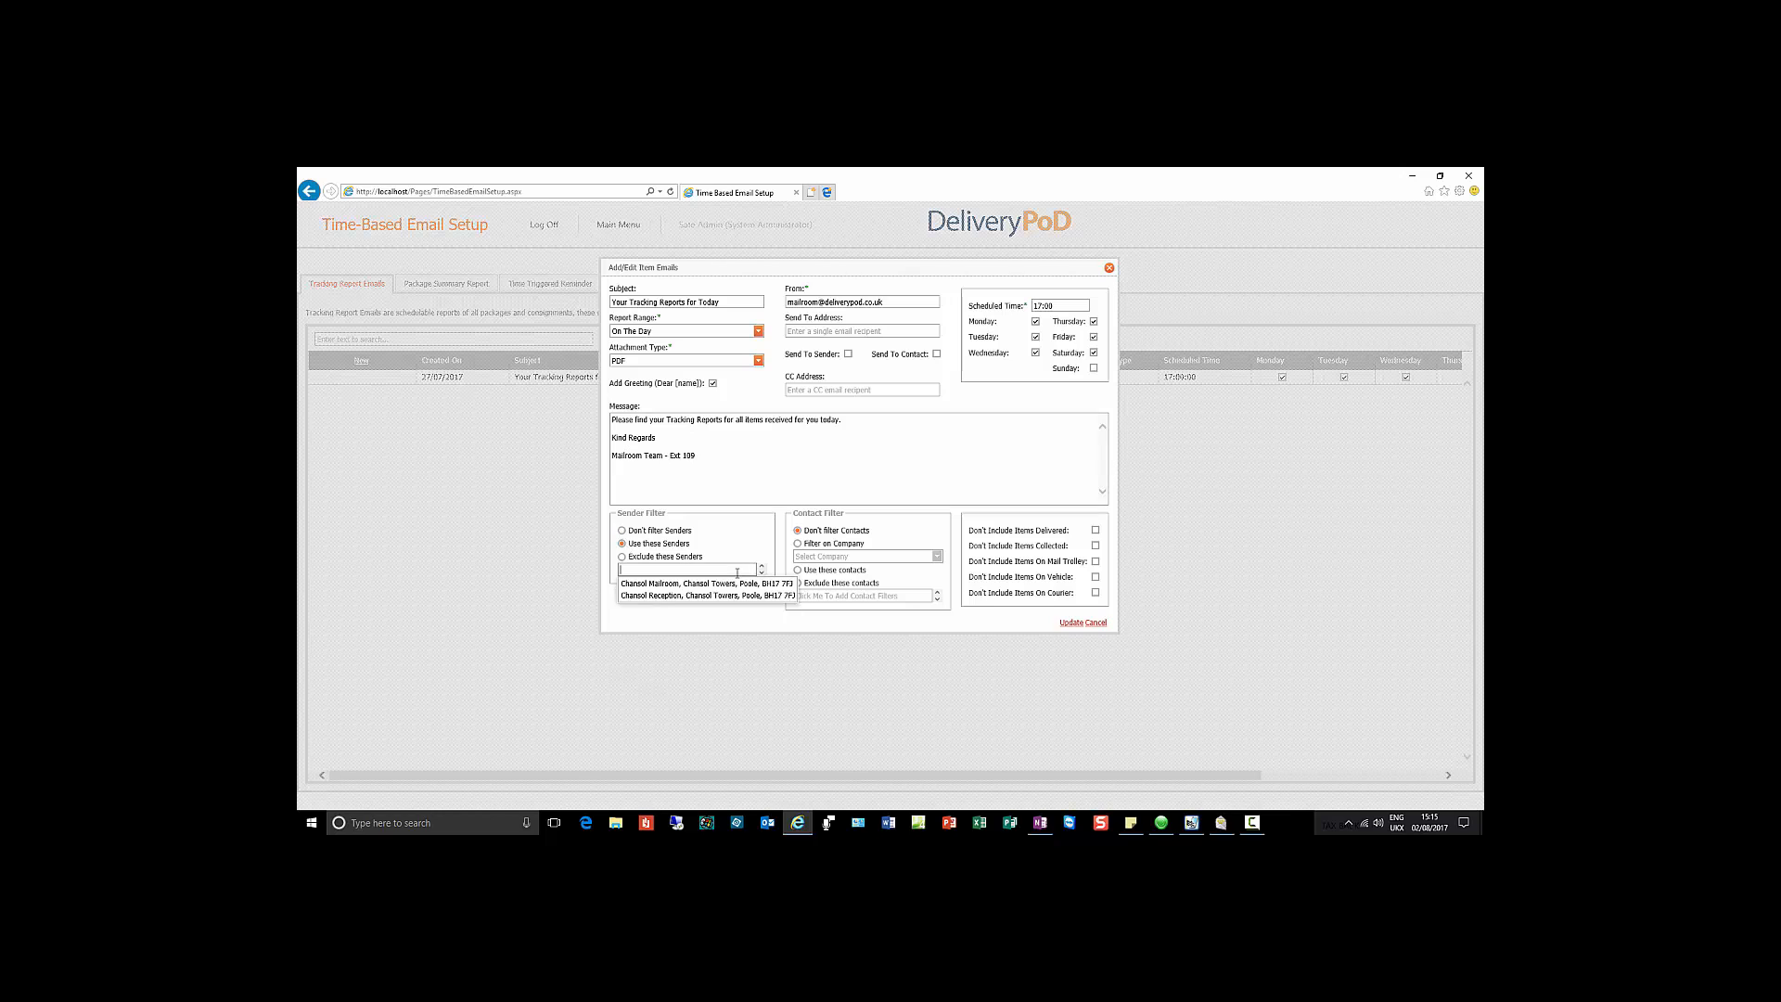
pyautogui.click(710, 584)
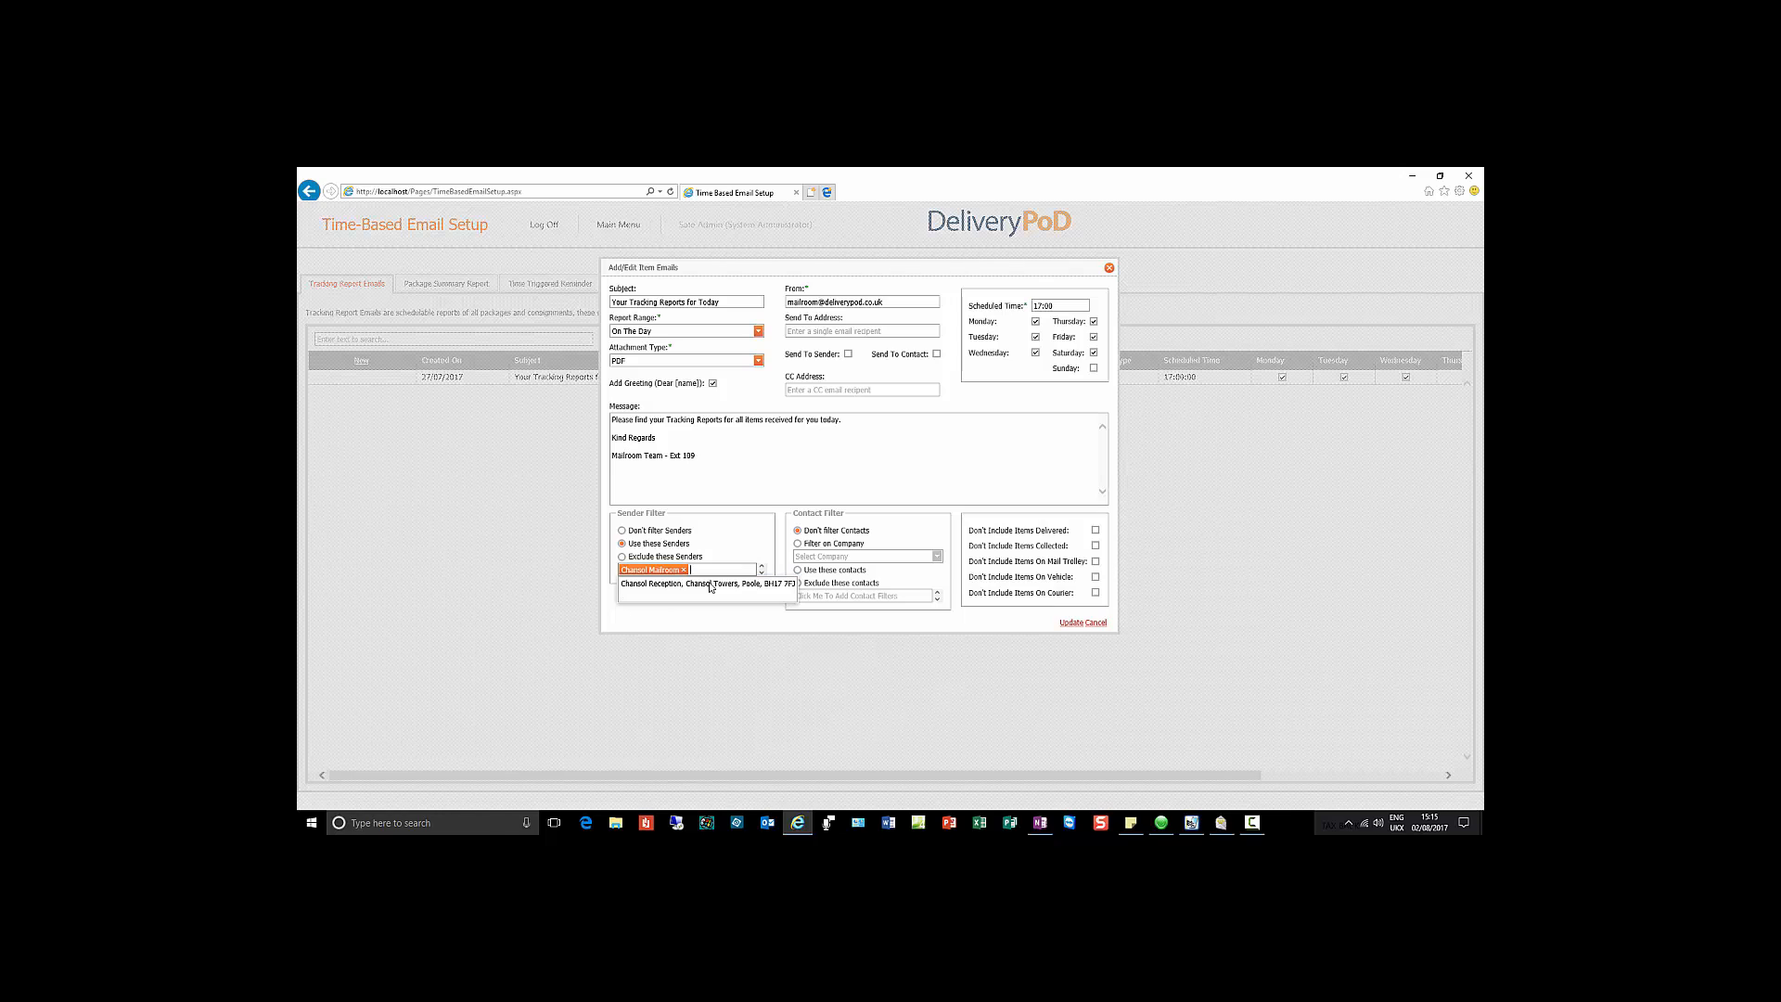
pyautogui.click(732, 551)
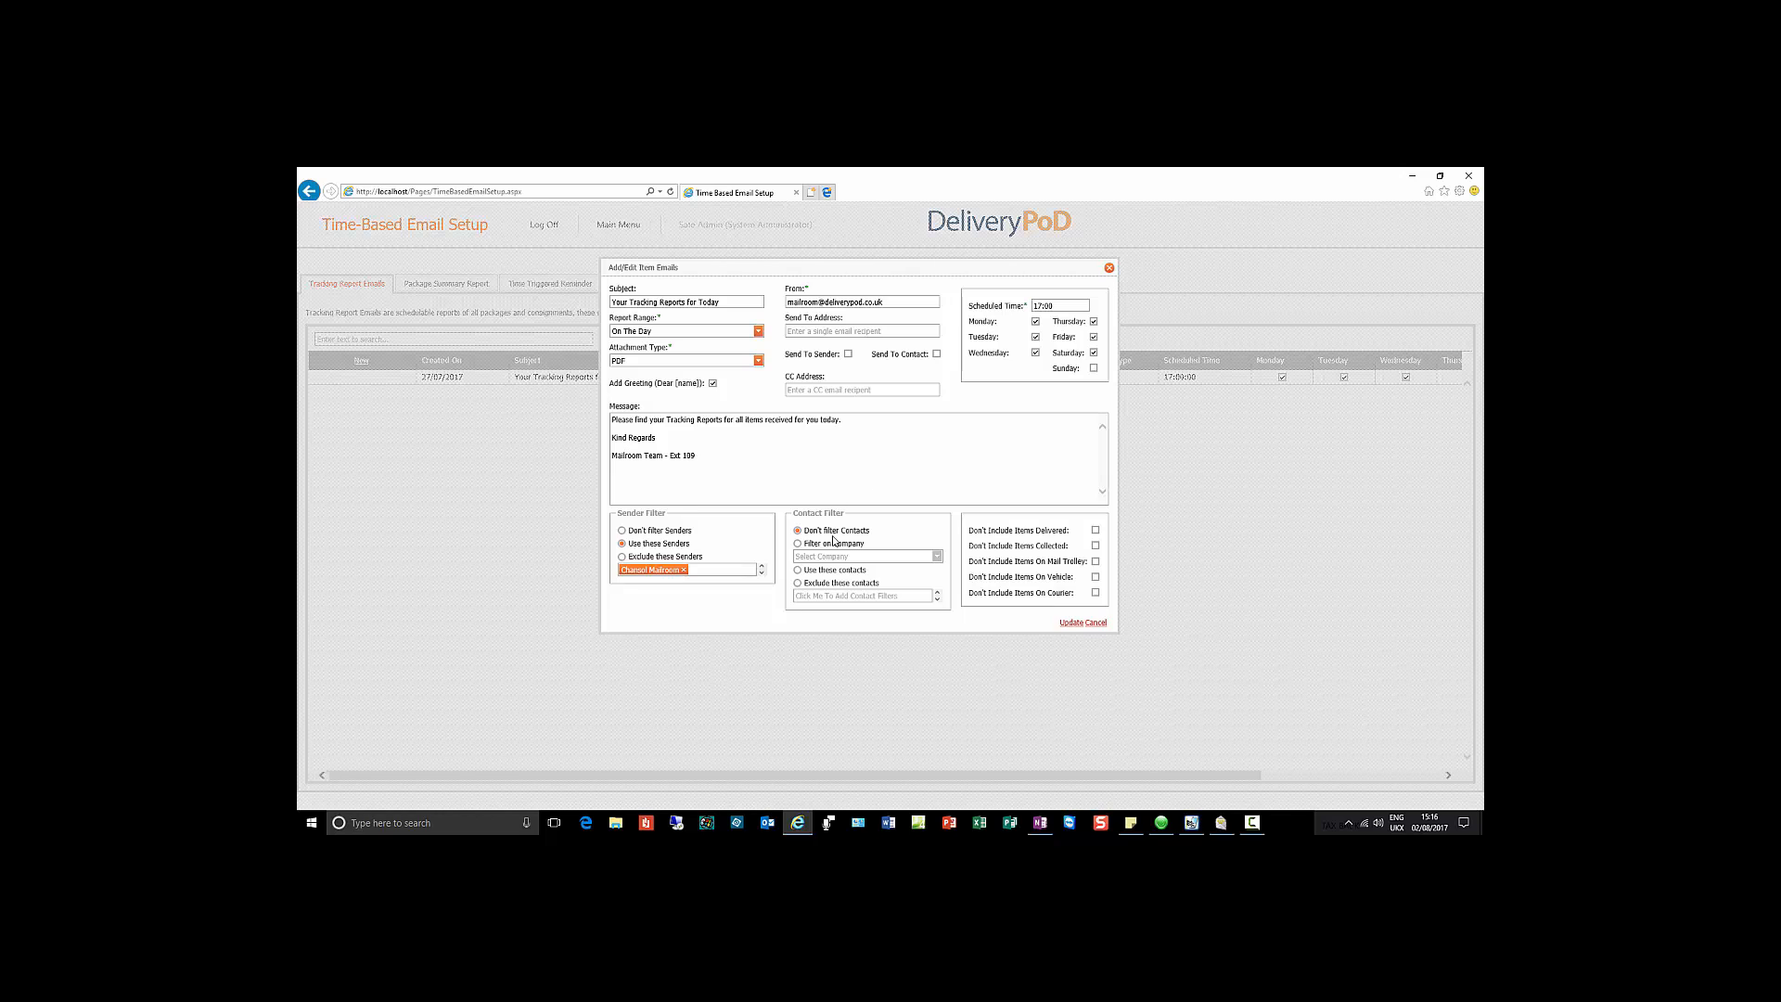
# Step: Browse the company filter without choosing, then add two contacts to the contact filter
pyautogui.click(796, 544)
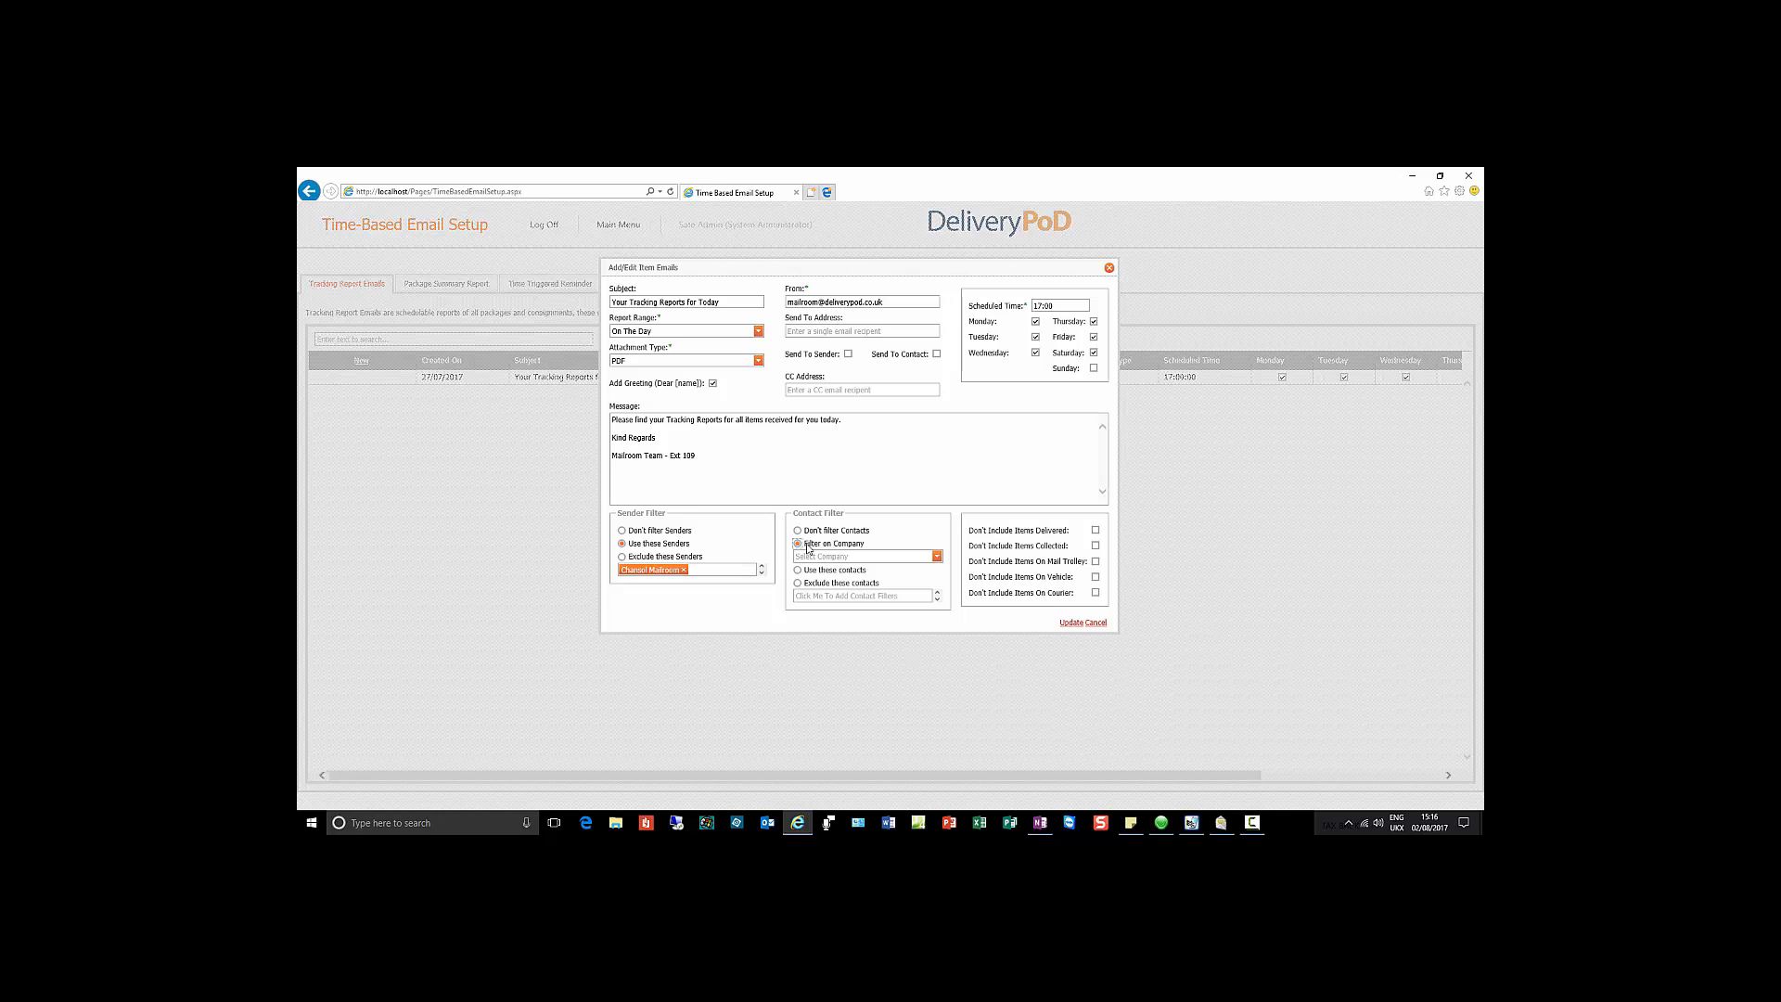
pyautogui.click(935, 556)
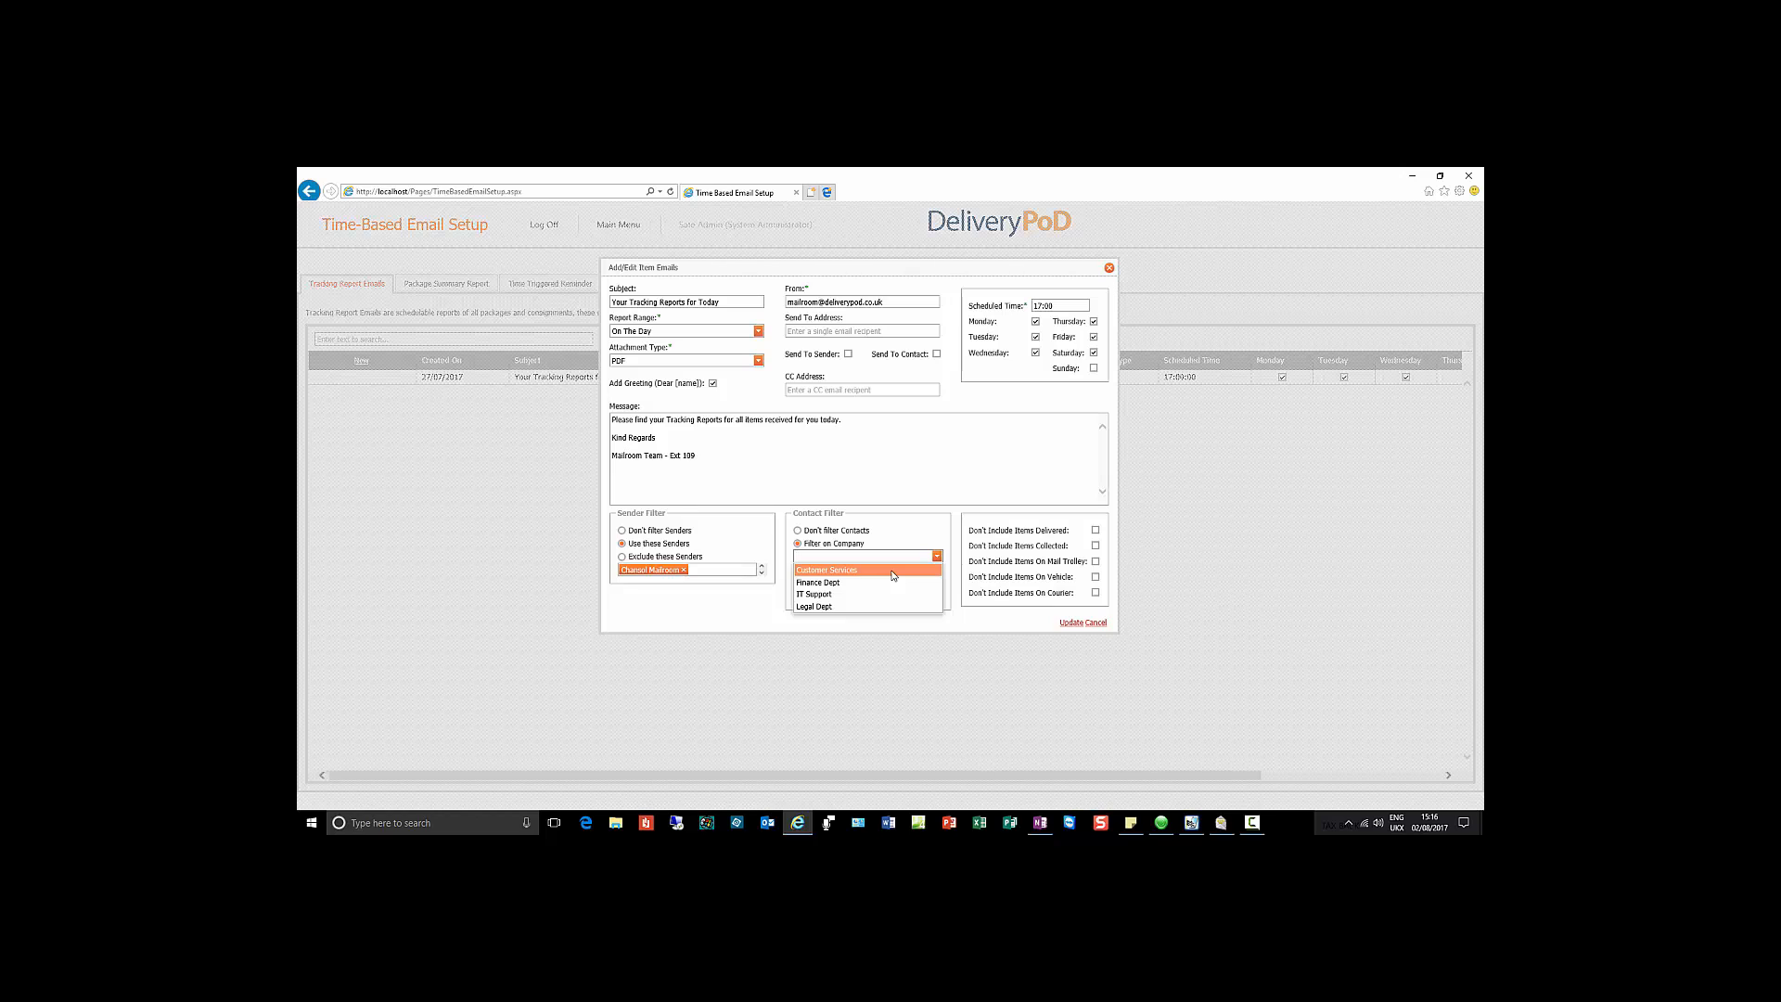
pyautogui.click(892, 575)
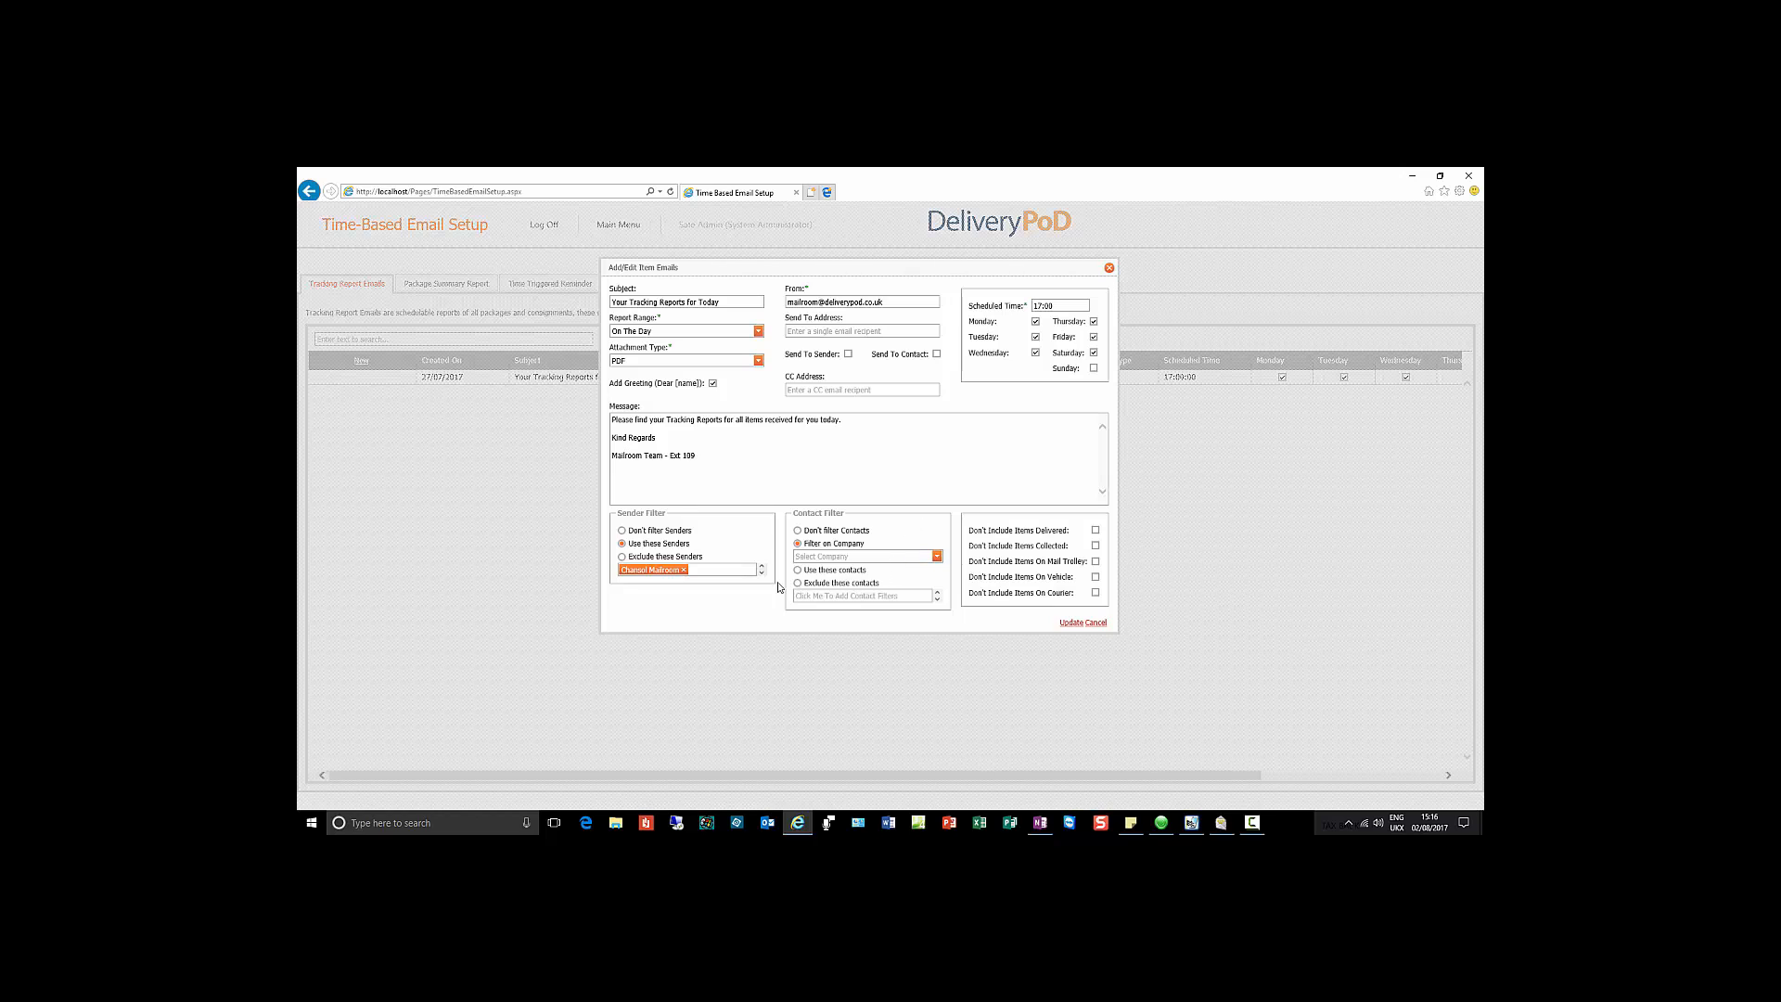
pyautogui.click(798, 571)
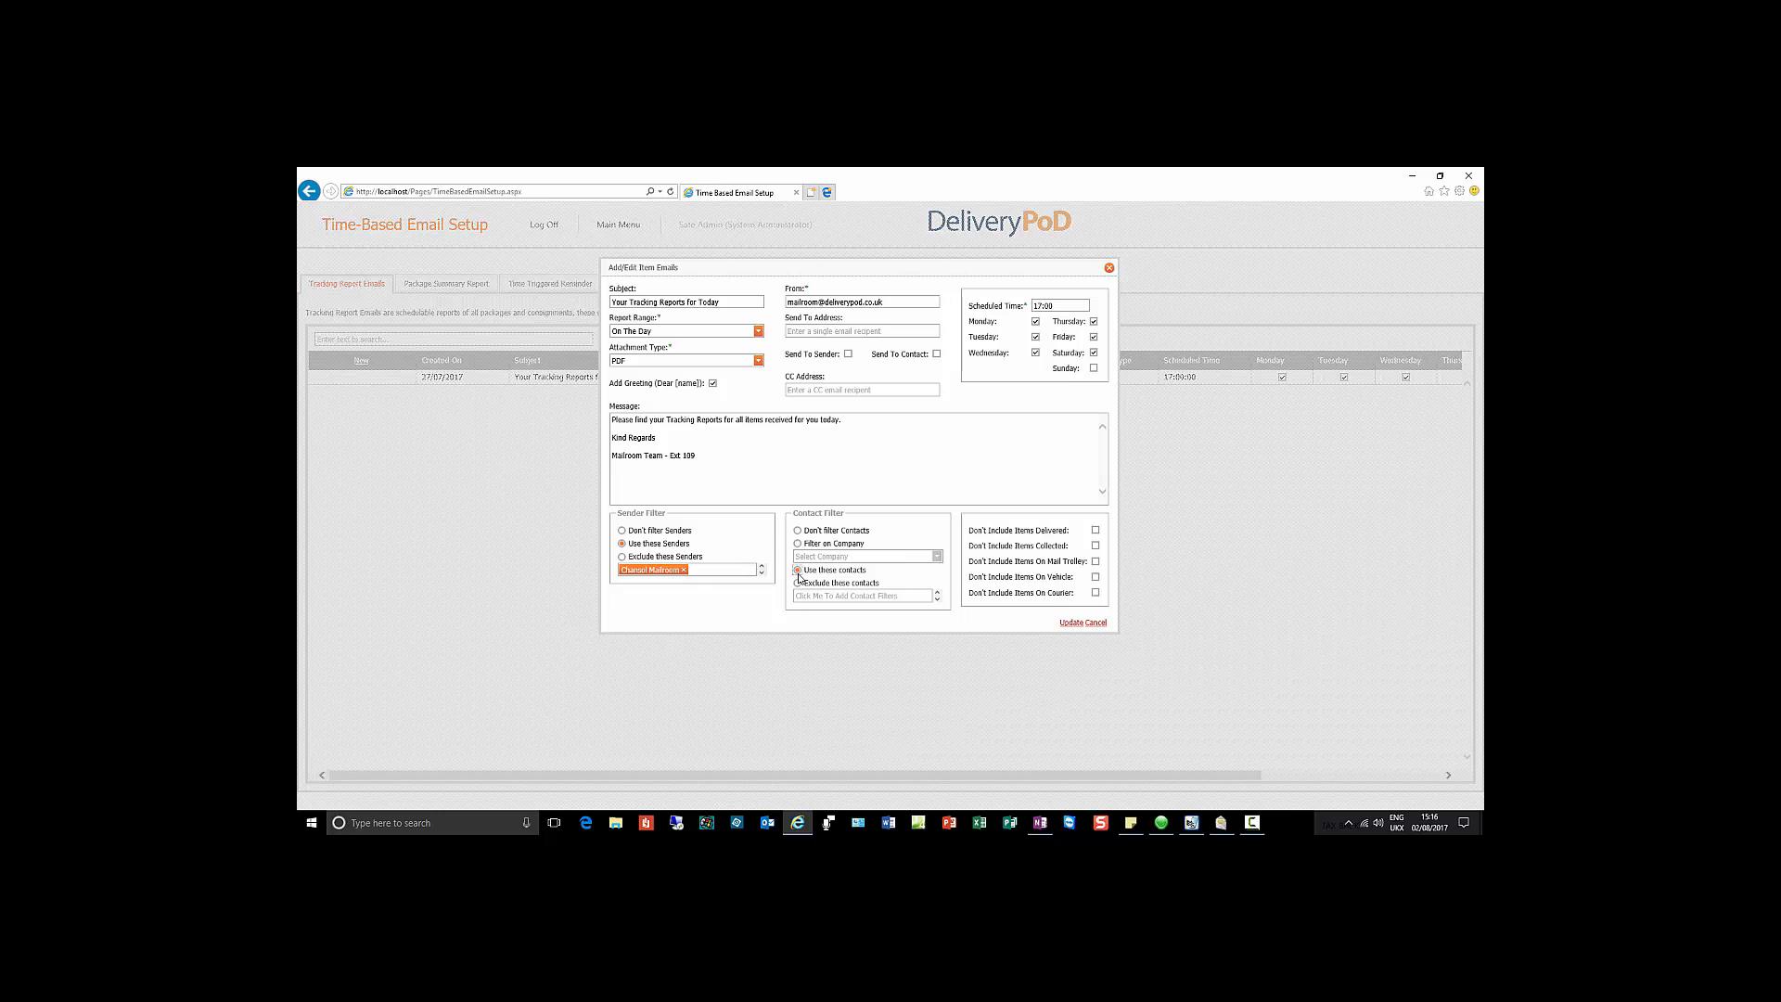
pyautogui.click(844, 595)
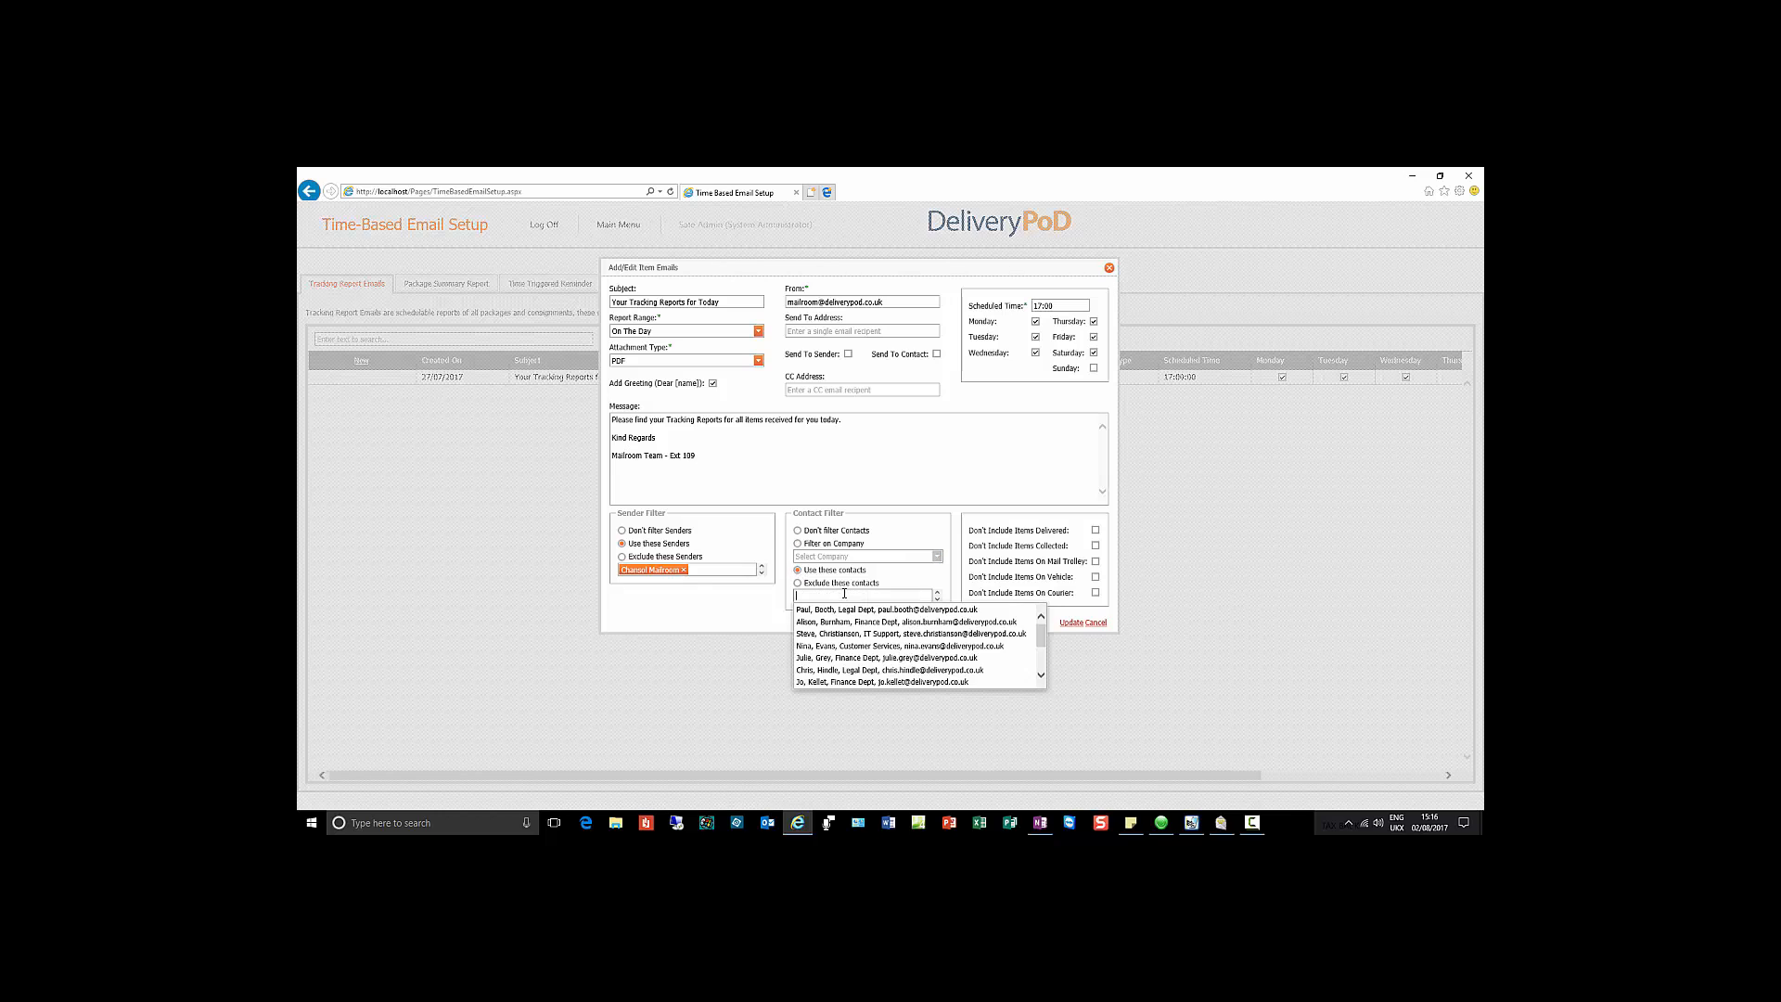
pyautogui.click(862, 648)
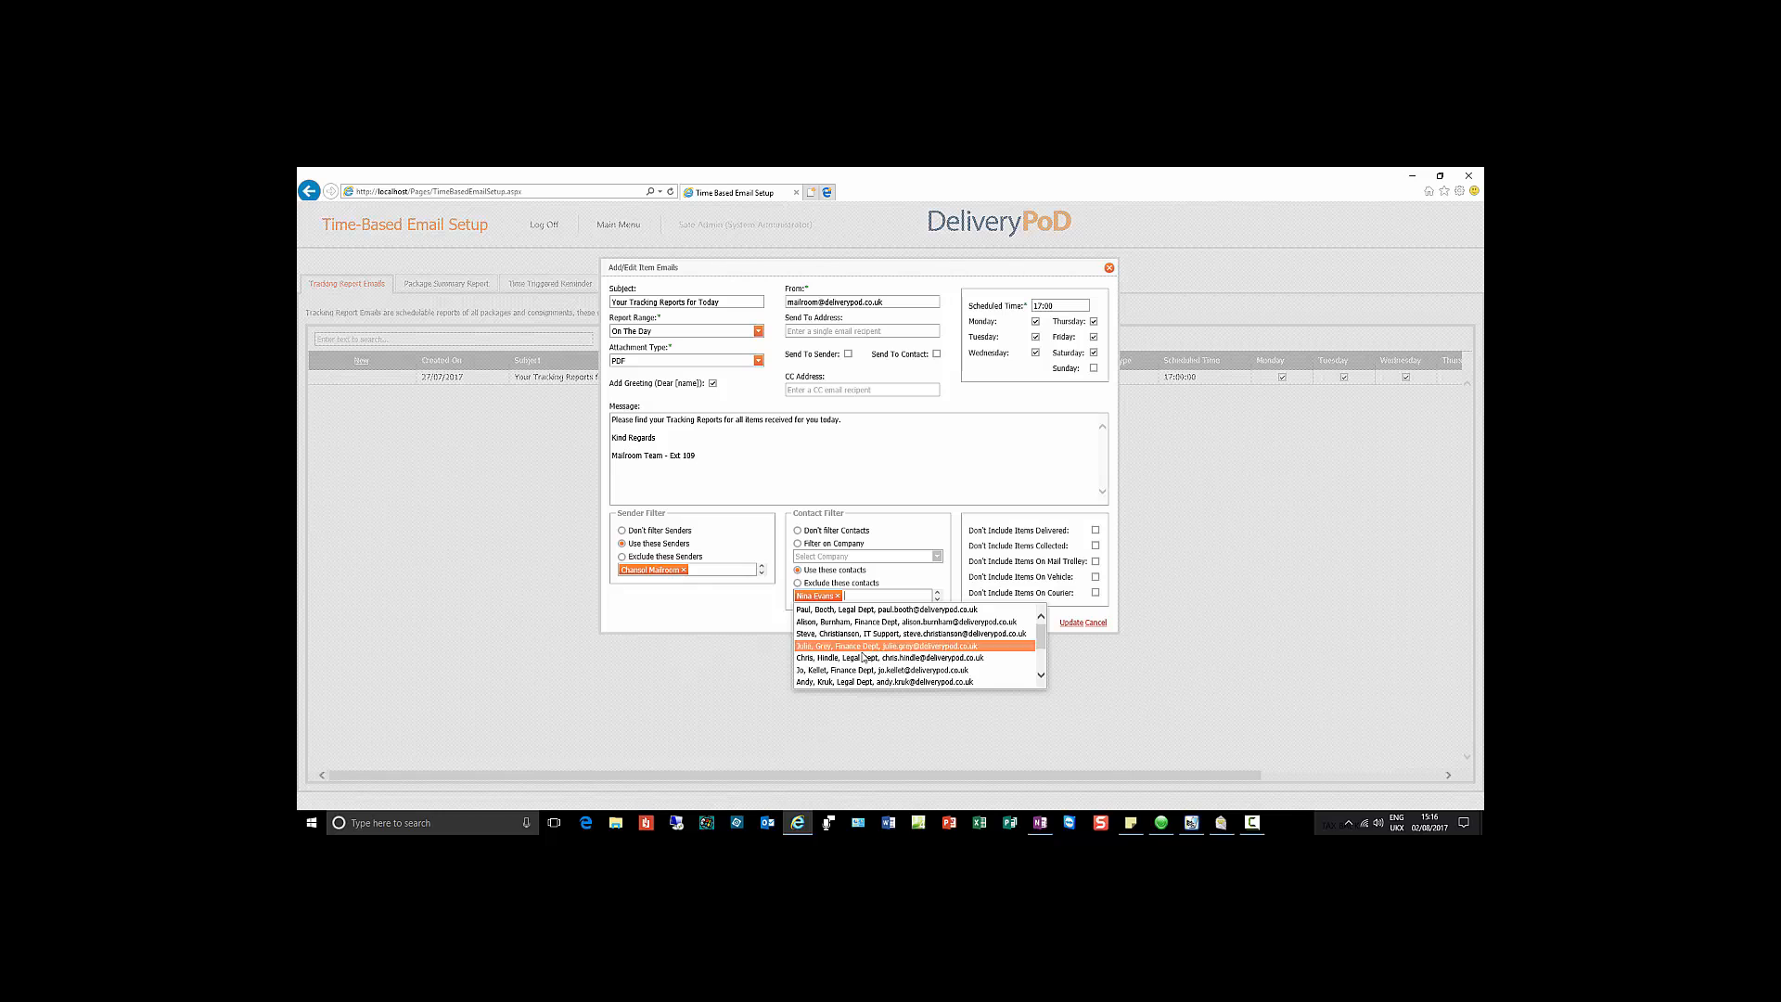
pyautogui.click(864, 670)
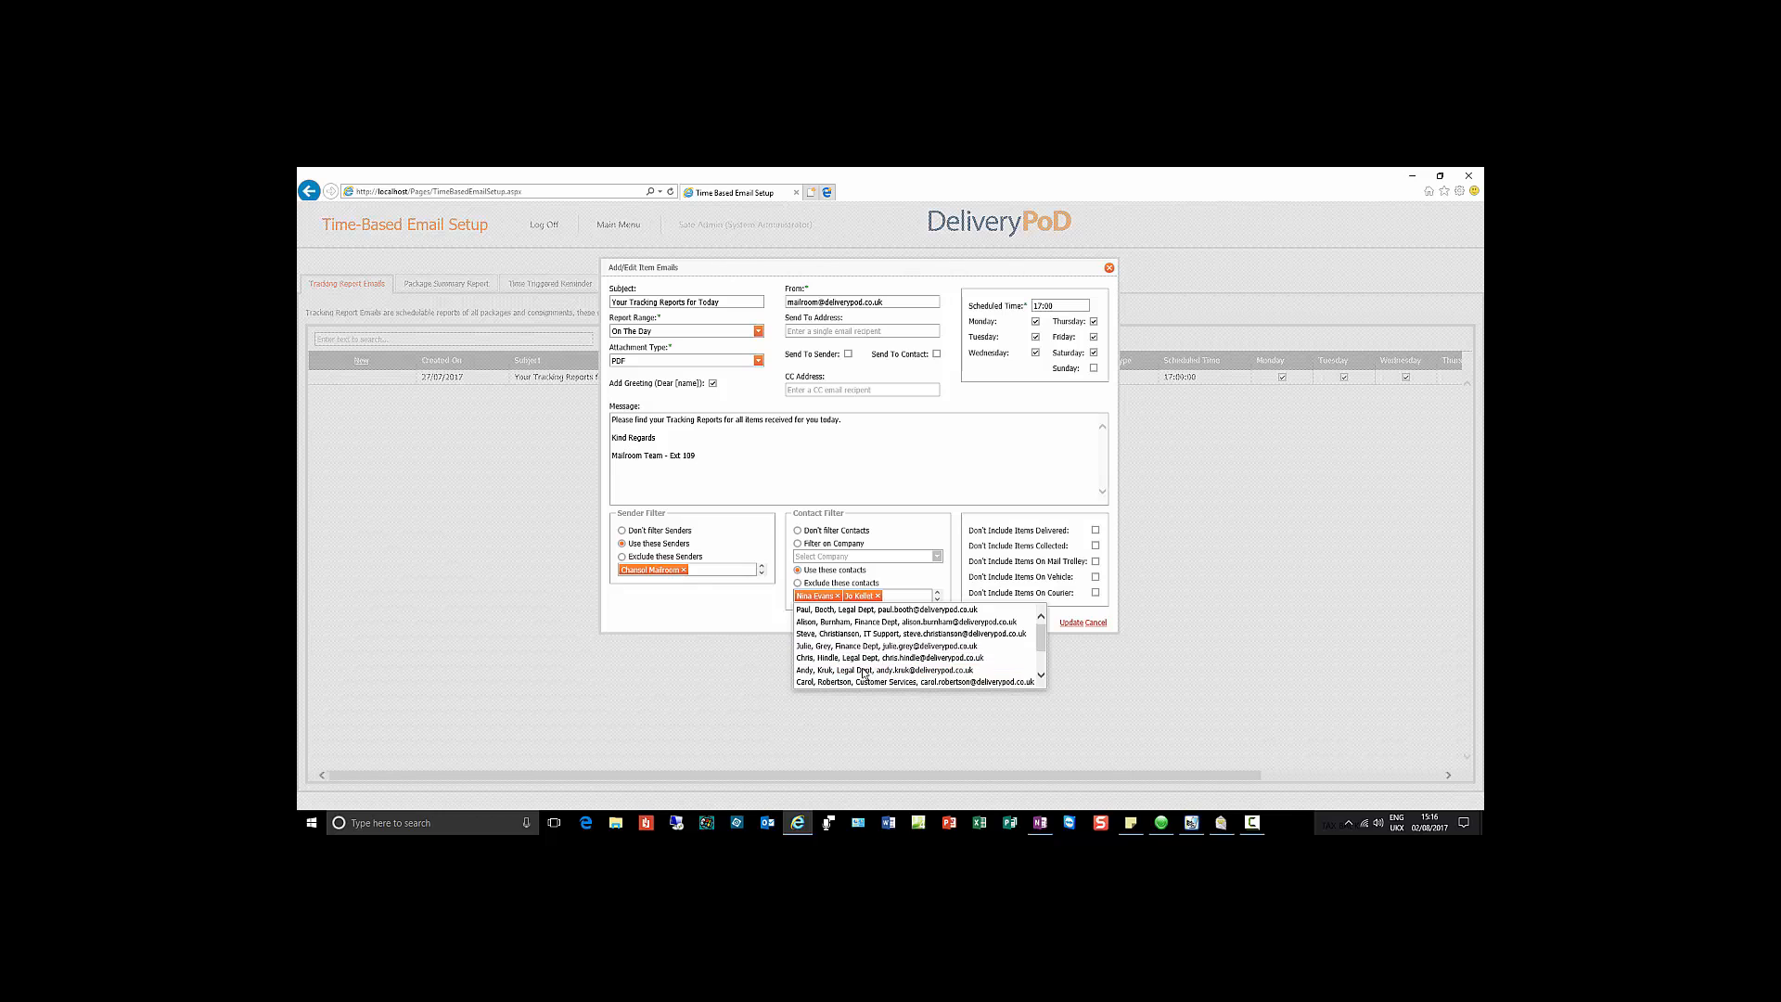
pyautogui.click(869, 714)
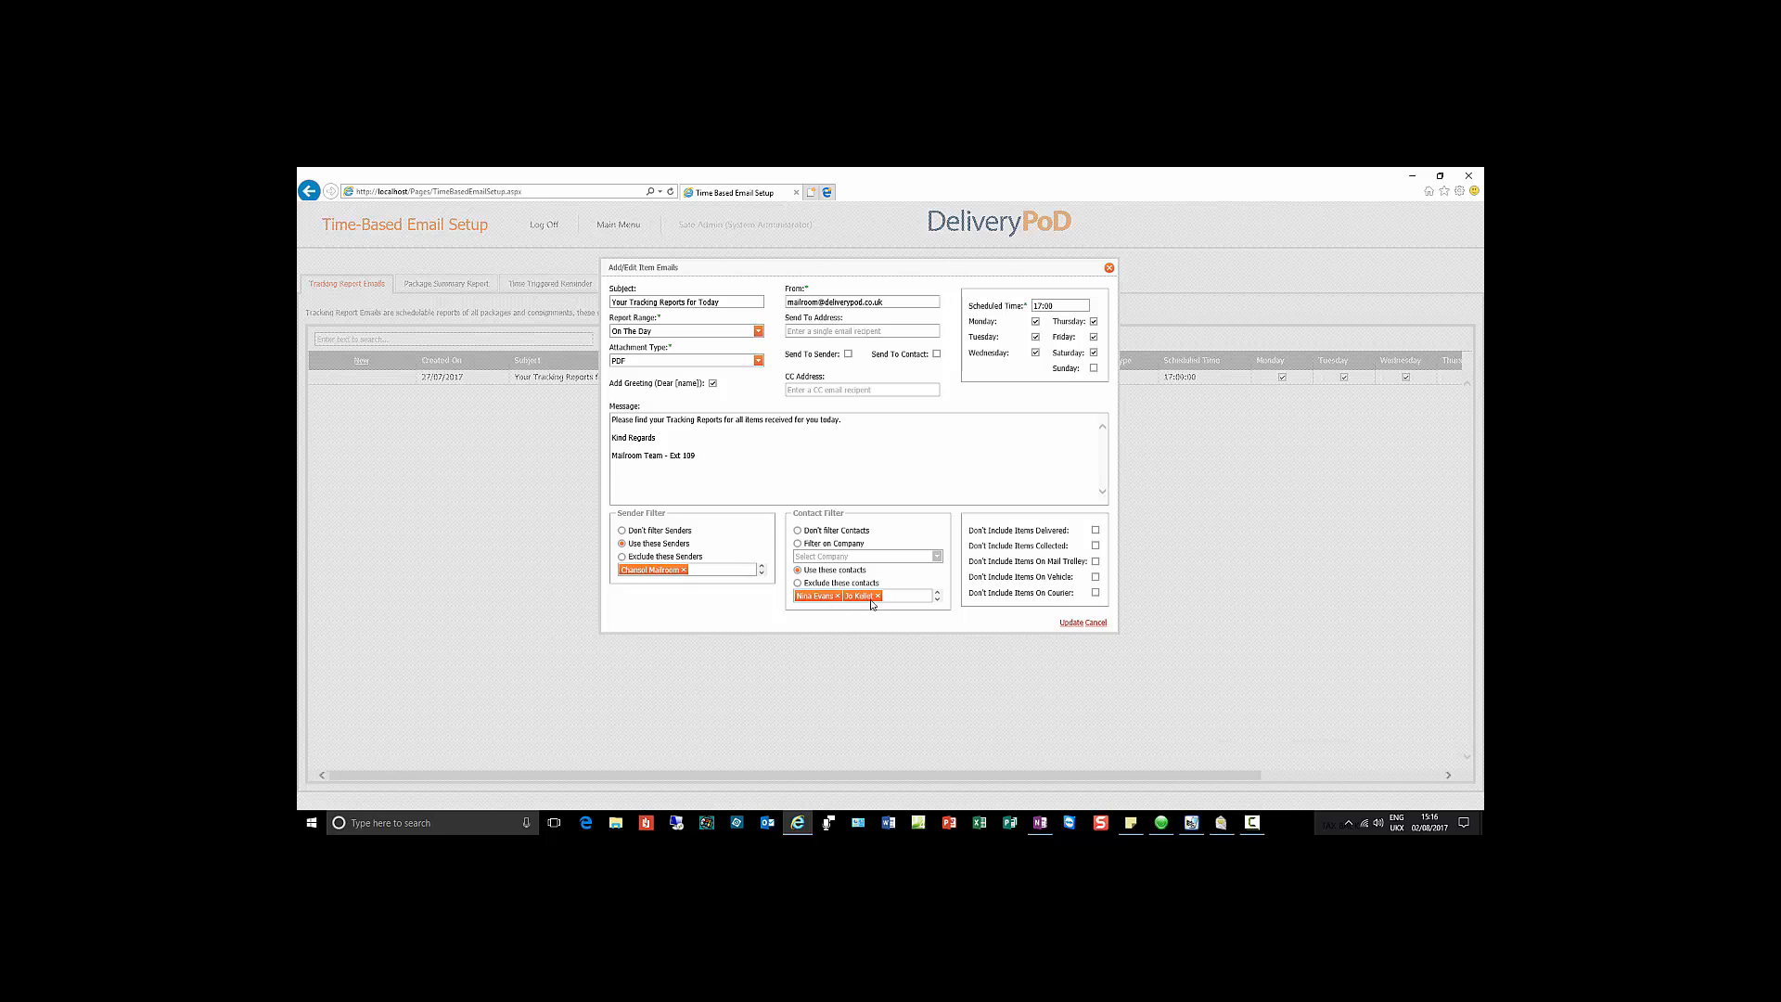
# Step: Focus the send-to address, then toggle Monday off and back on the schedule
pyautogui.click(813, 329)
pyautogui.click(1036, 322)
pyautogui.click(1037, 321)
# Step: Cancel the tracking report edits and switch to the Package Summary Report list
pyautogui.click(1095, 625)
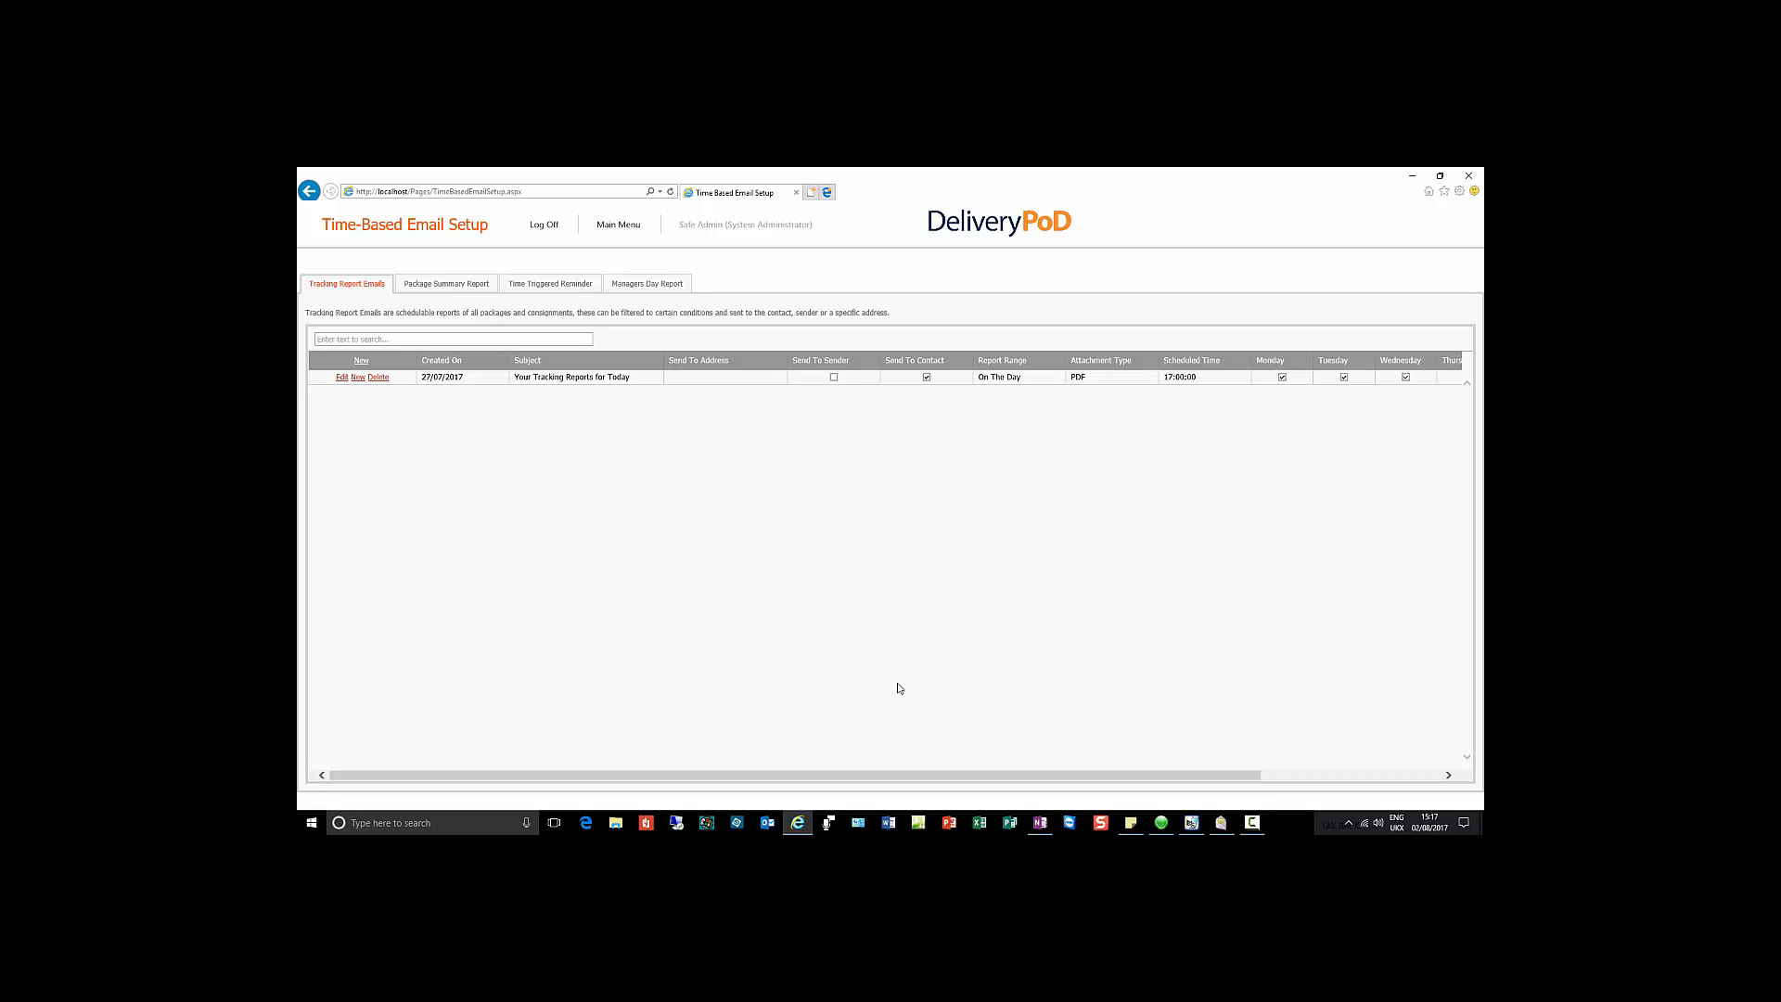
pyautogui.click(460, 285)
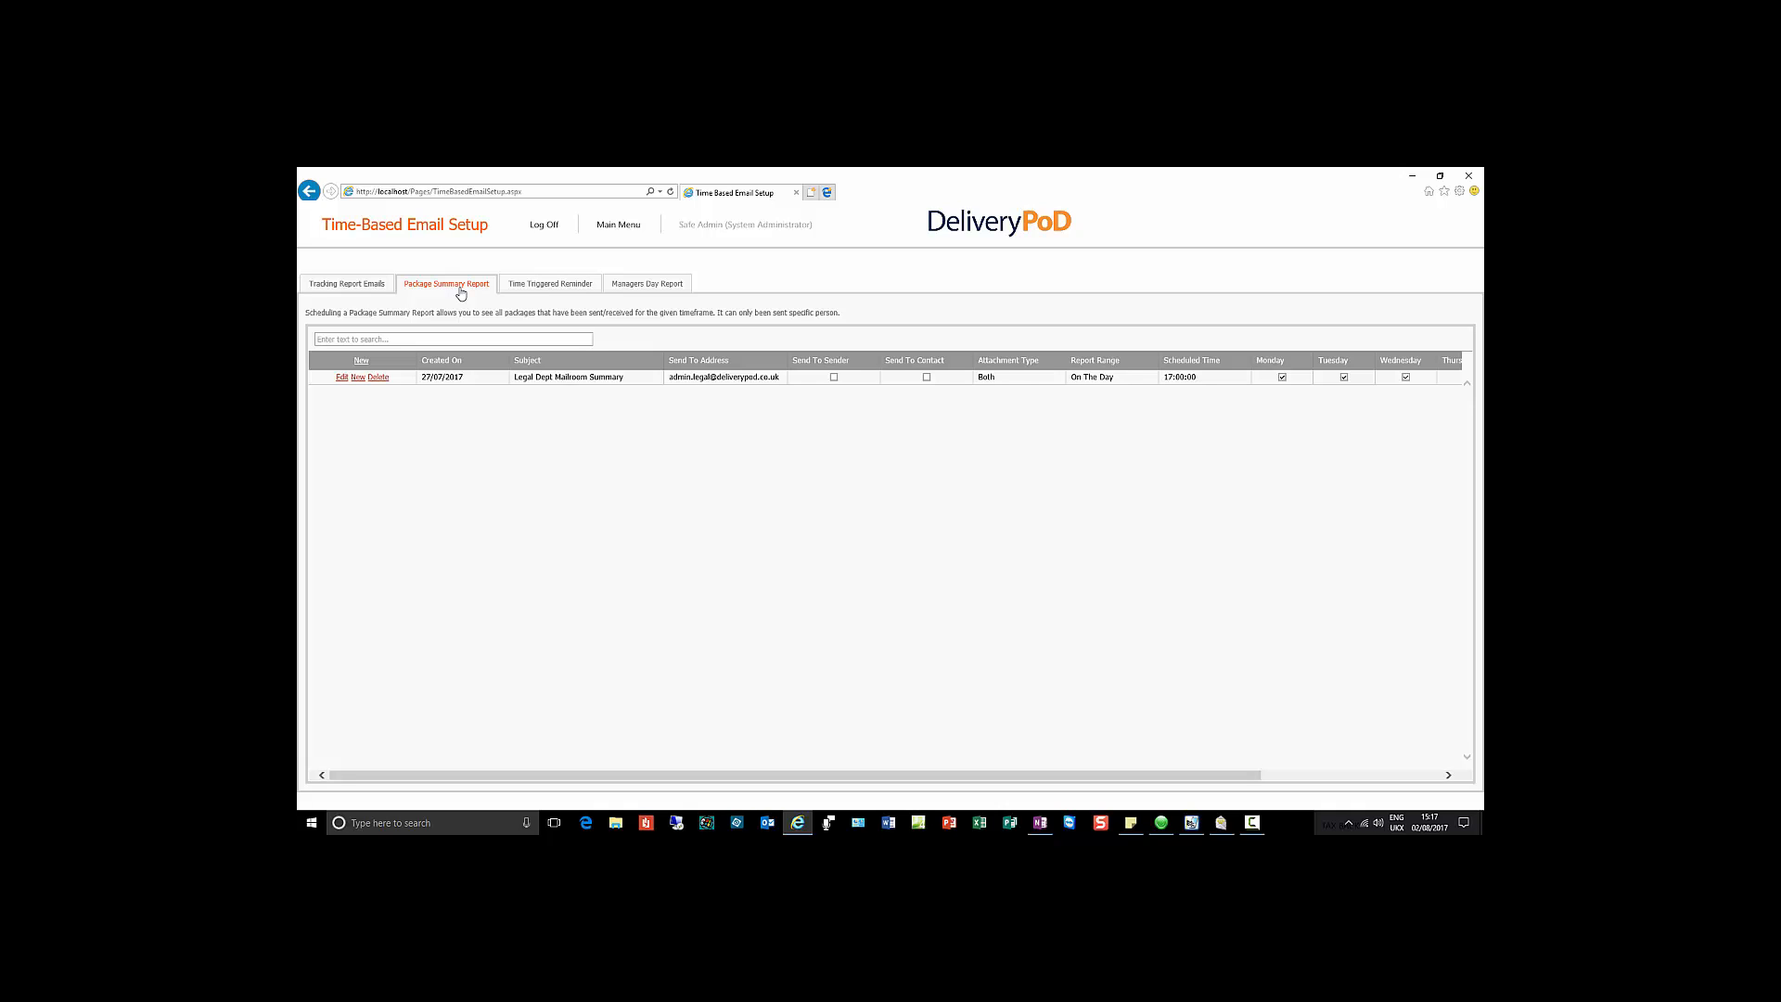
# Step: Open Legal Dept Mailroom Summary's settings, move the dialog lower, and check its From address
pyautogui.click(345, 378)
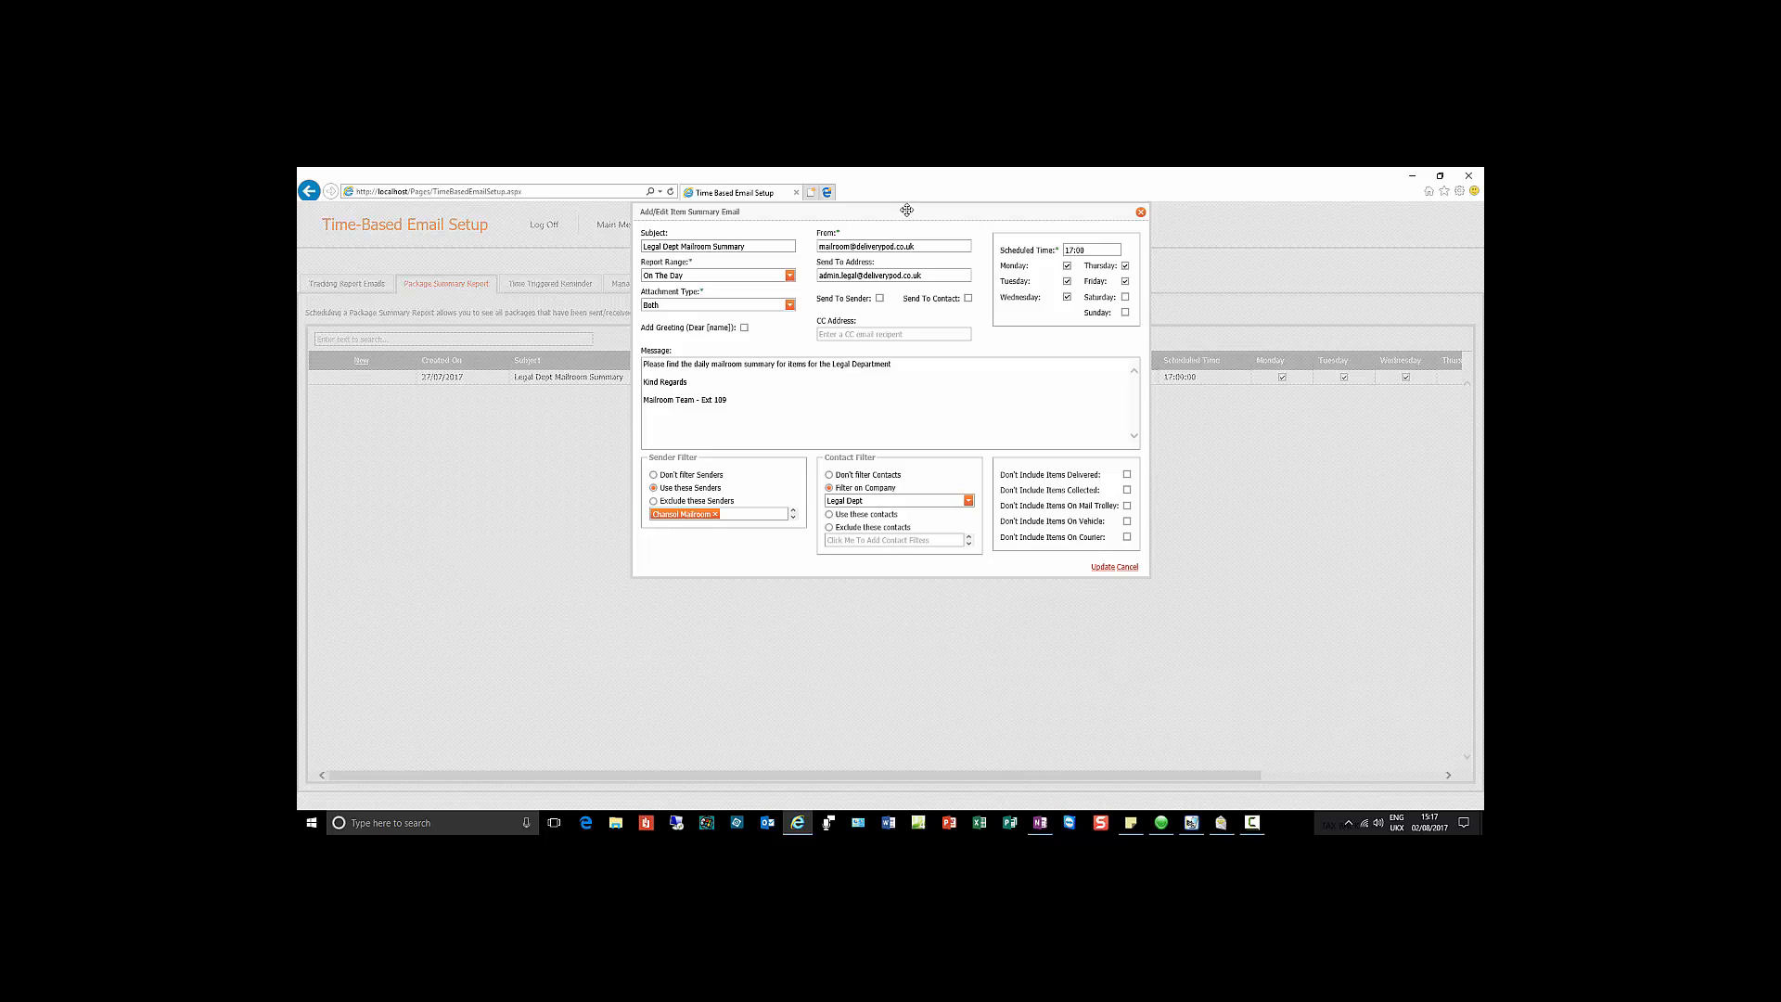
pyautogui.moveTo(906, 212); pyautogui.dragTo(906, 314)
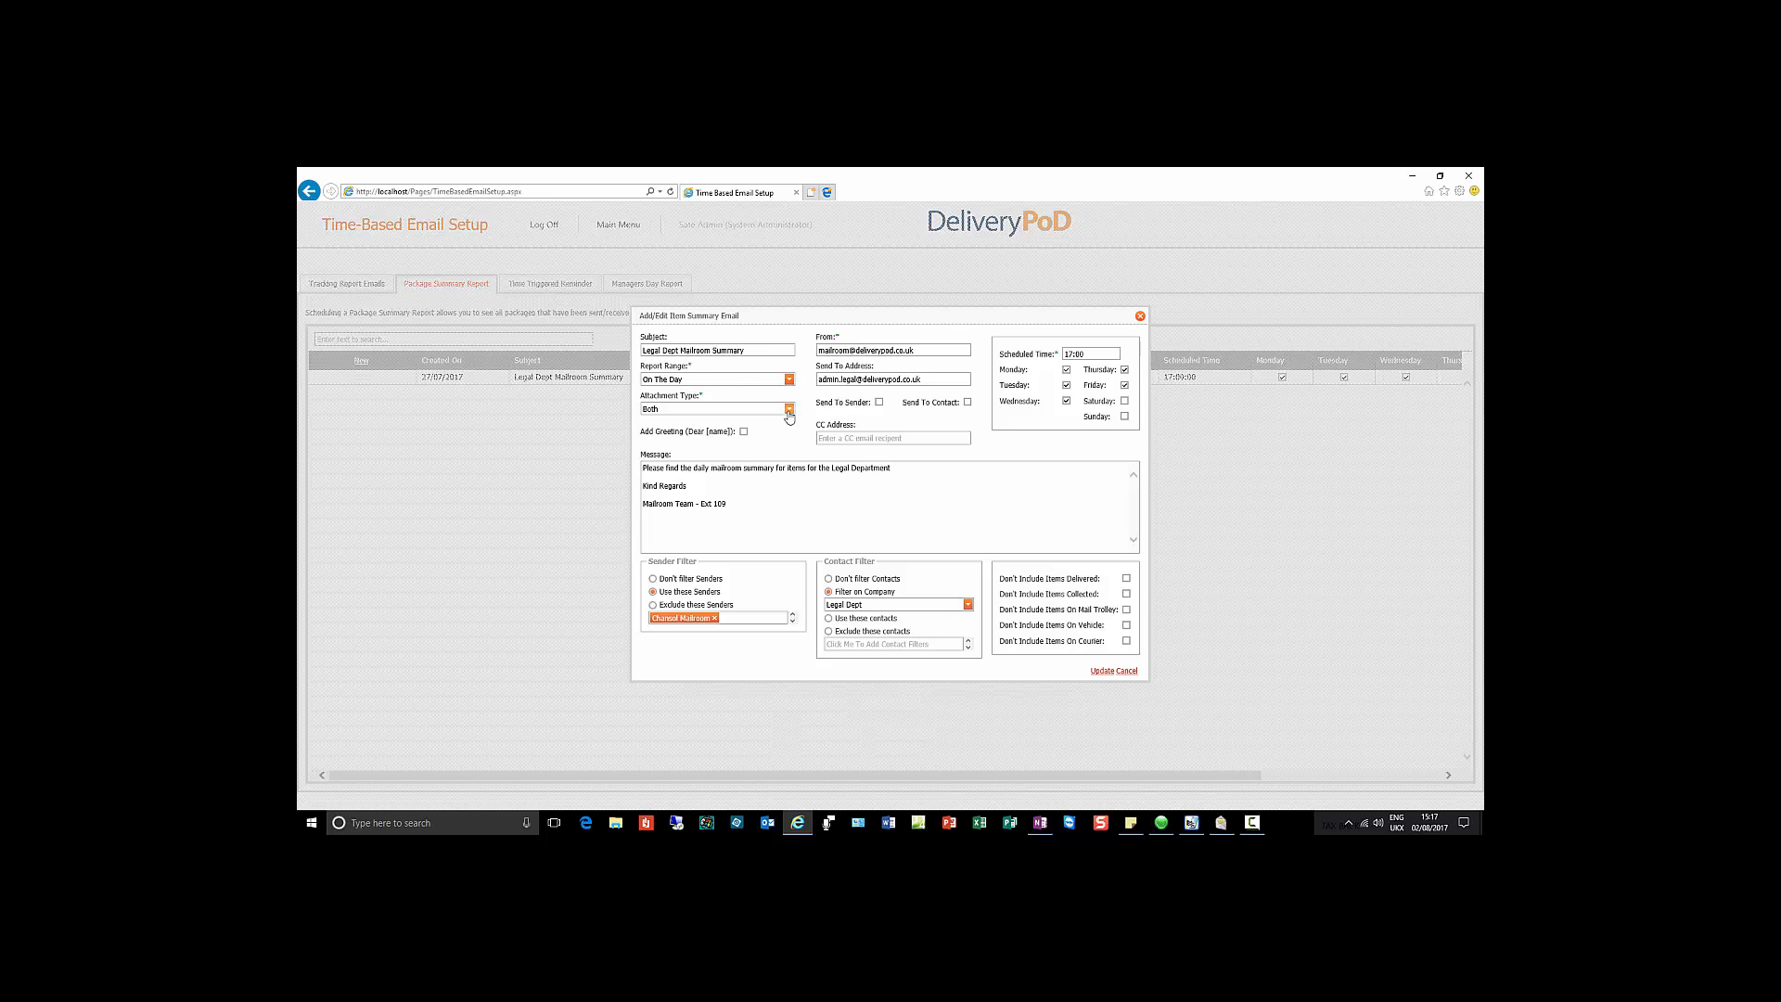
pyautogui.click(924, 349)
# Step: Close the summary email settings and switch to the Time Triggered Reminder list
pyautogui.click(1102, 671)
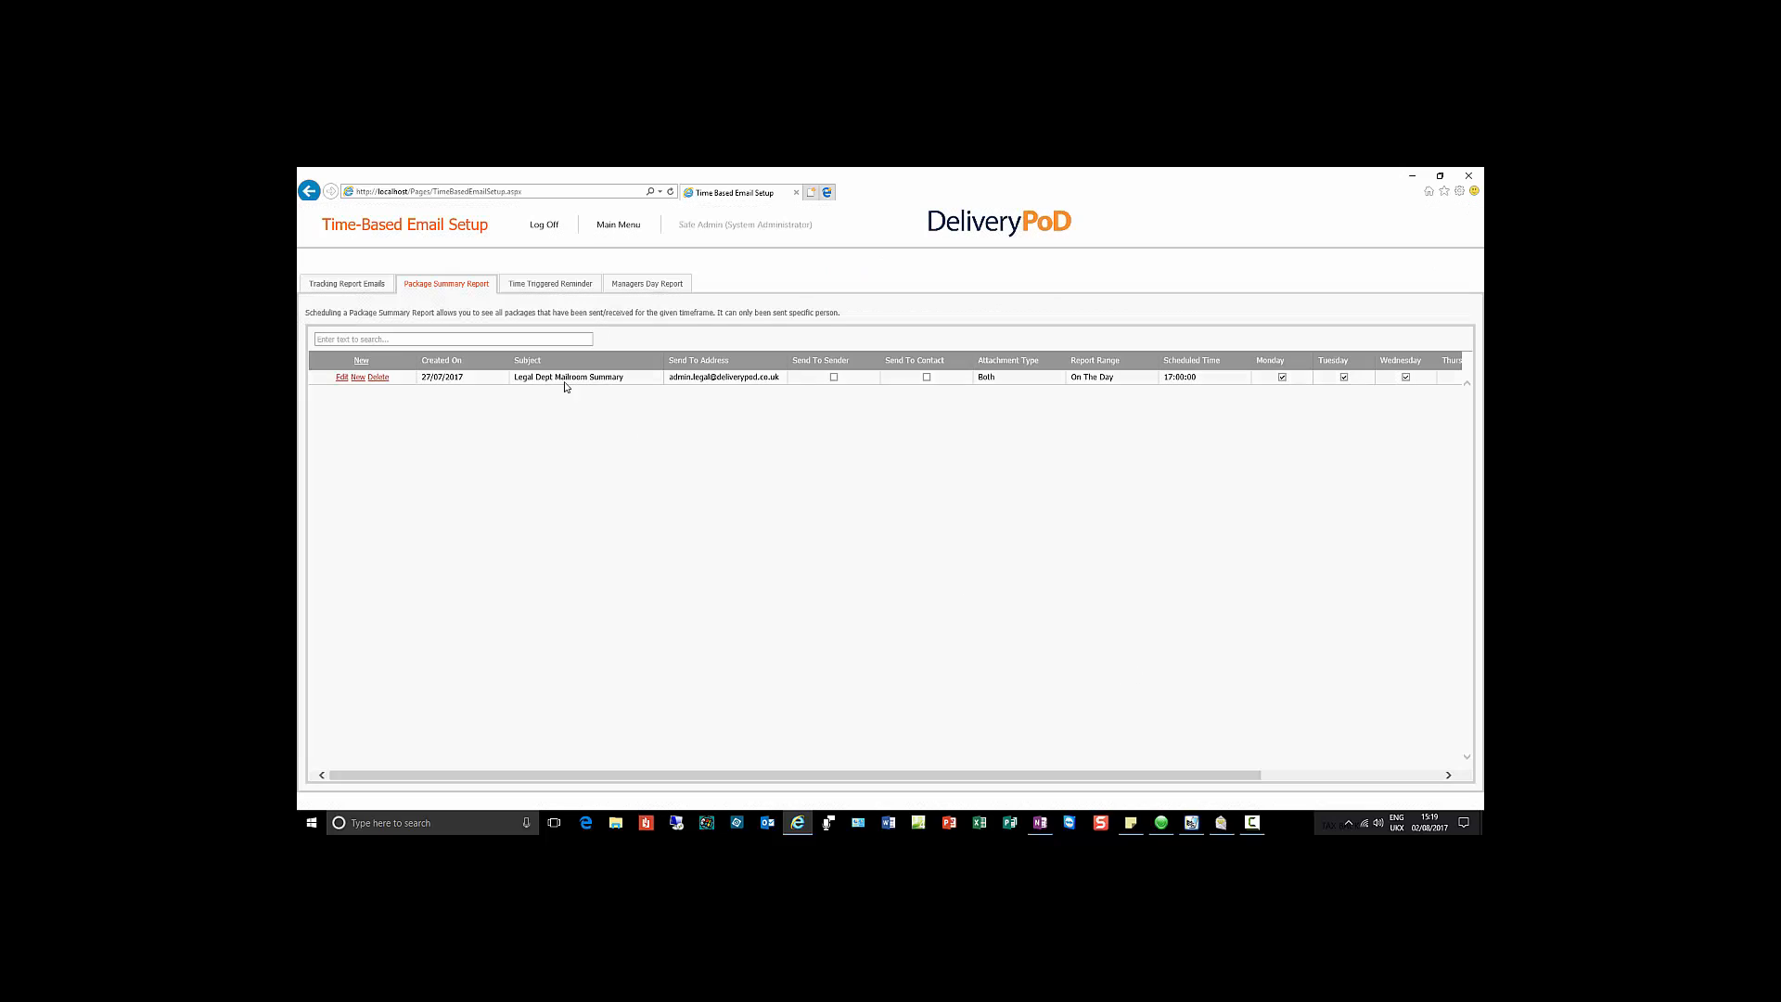
pyautogui.click(559, 285)
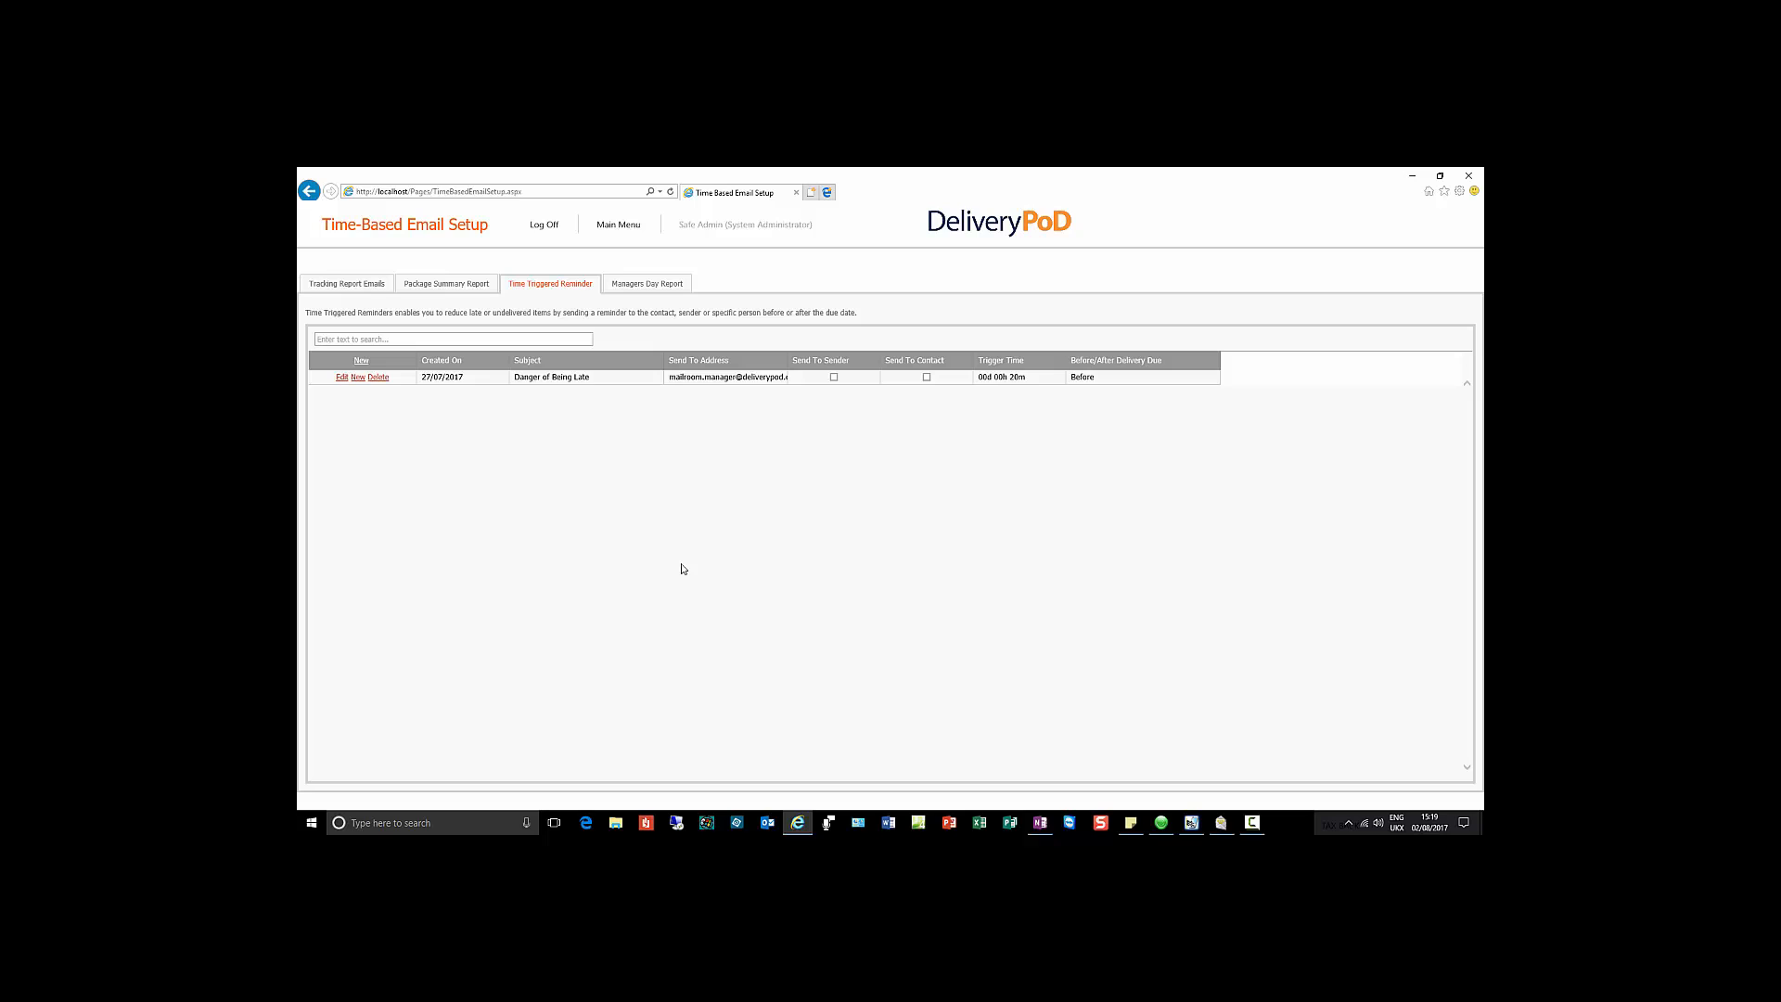
# Step: Open the Danger of Being Late reminder's settings and move the dialog lower
pyautogui.click(341, 378)
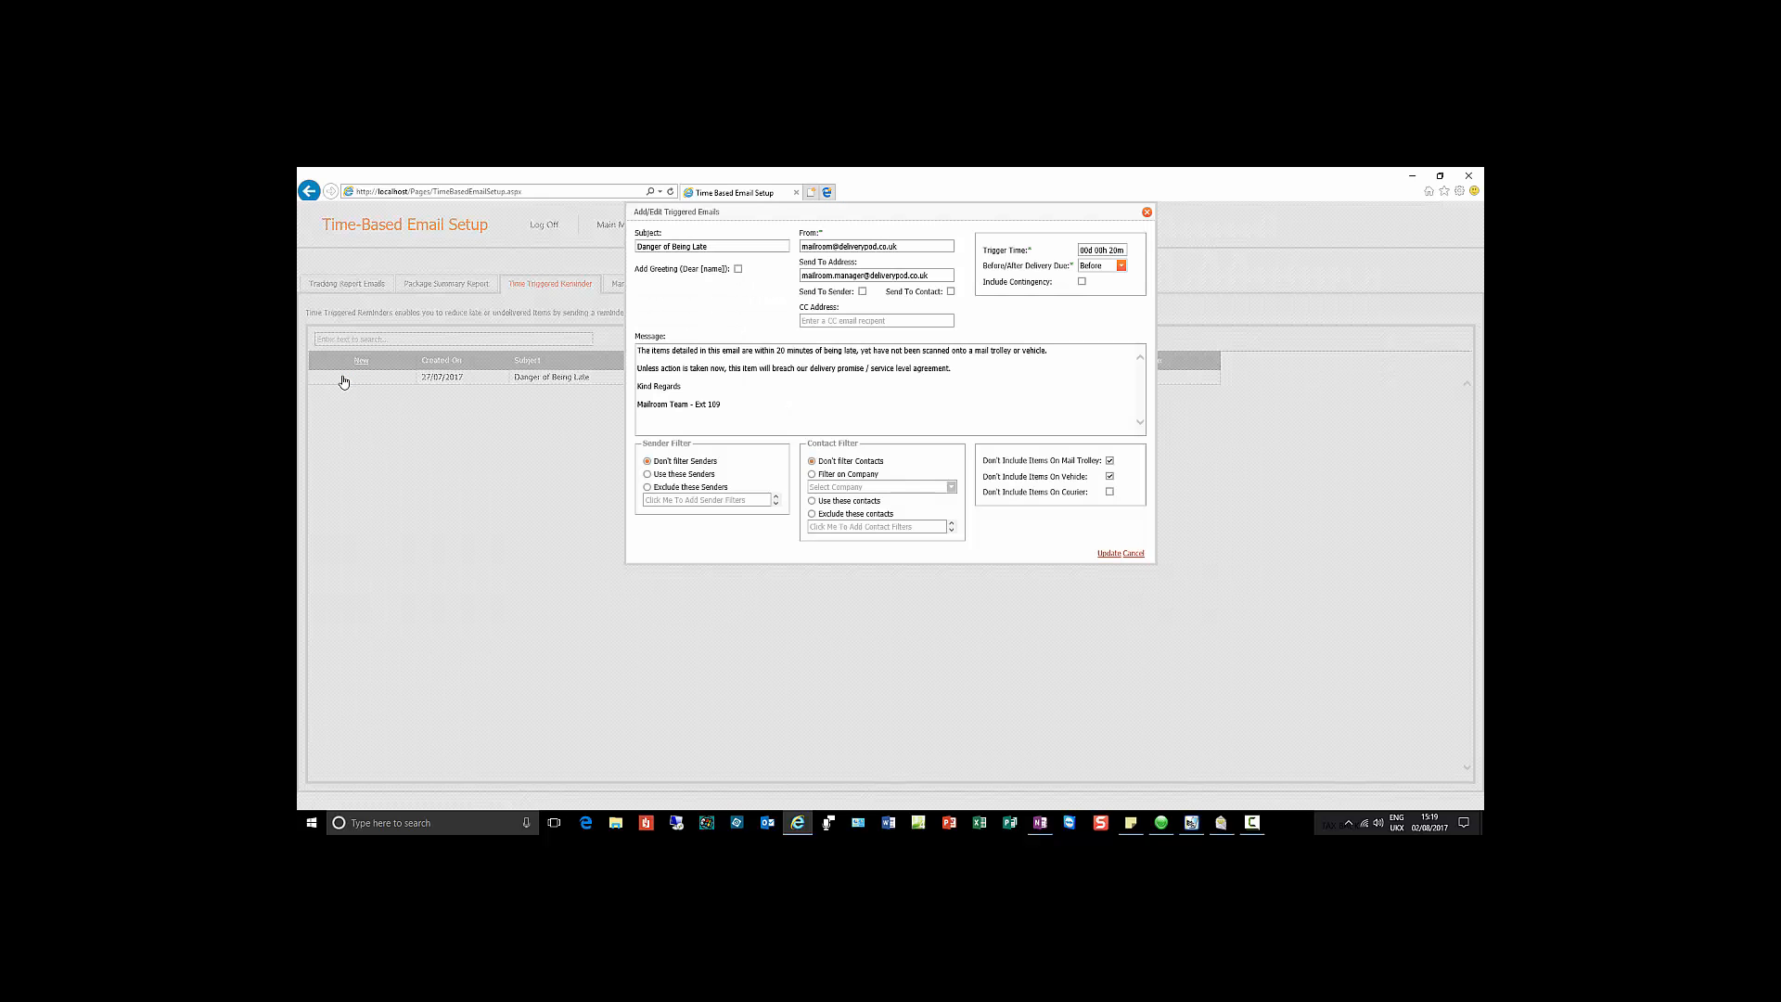
pyautogui.moveTo(898, 212); pyautogui.dragTo(894, 301)
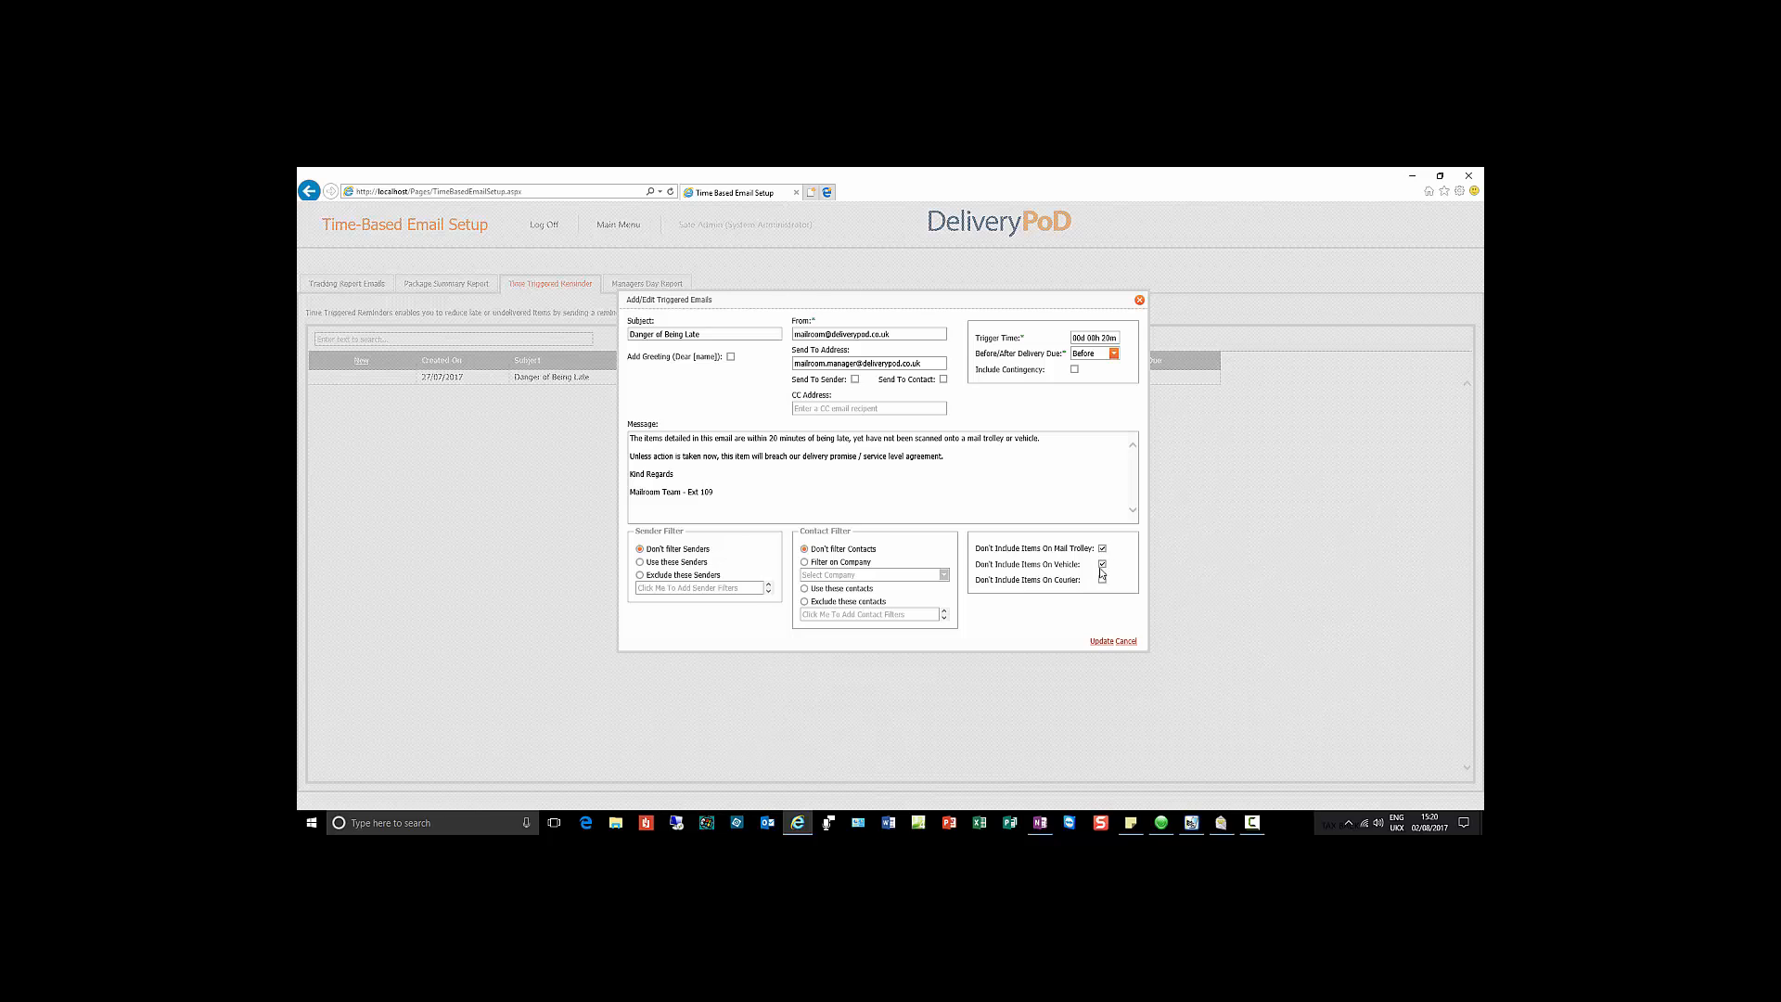
# Step: Check the 20-minute Before trigger, try a days value of 1, then cancel without saving
pyautogui.click(1113, 354)
pyautogui.doubleClick(1110, 338)
pyautogui.click(1113, 353)
pyautogui.click(1087, 367)
pyautogui.doubleClick(1079, 339)
pyautogui.write('14')
pyautogui.click(1126, 642)
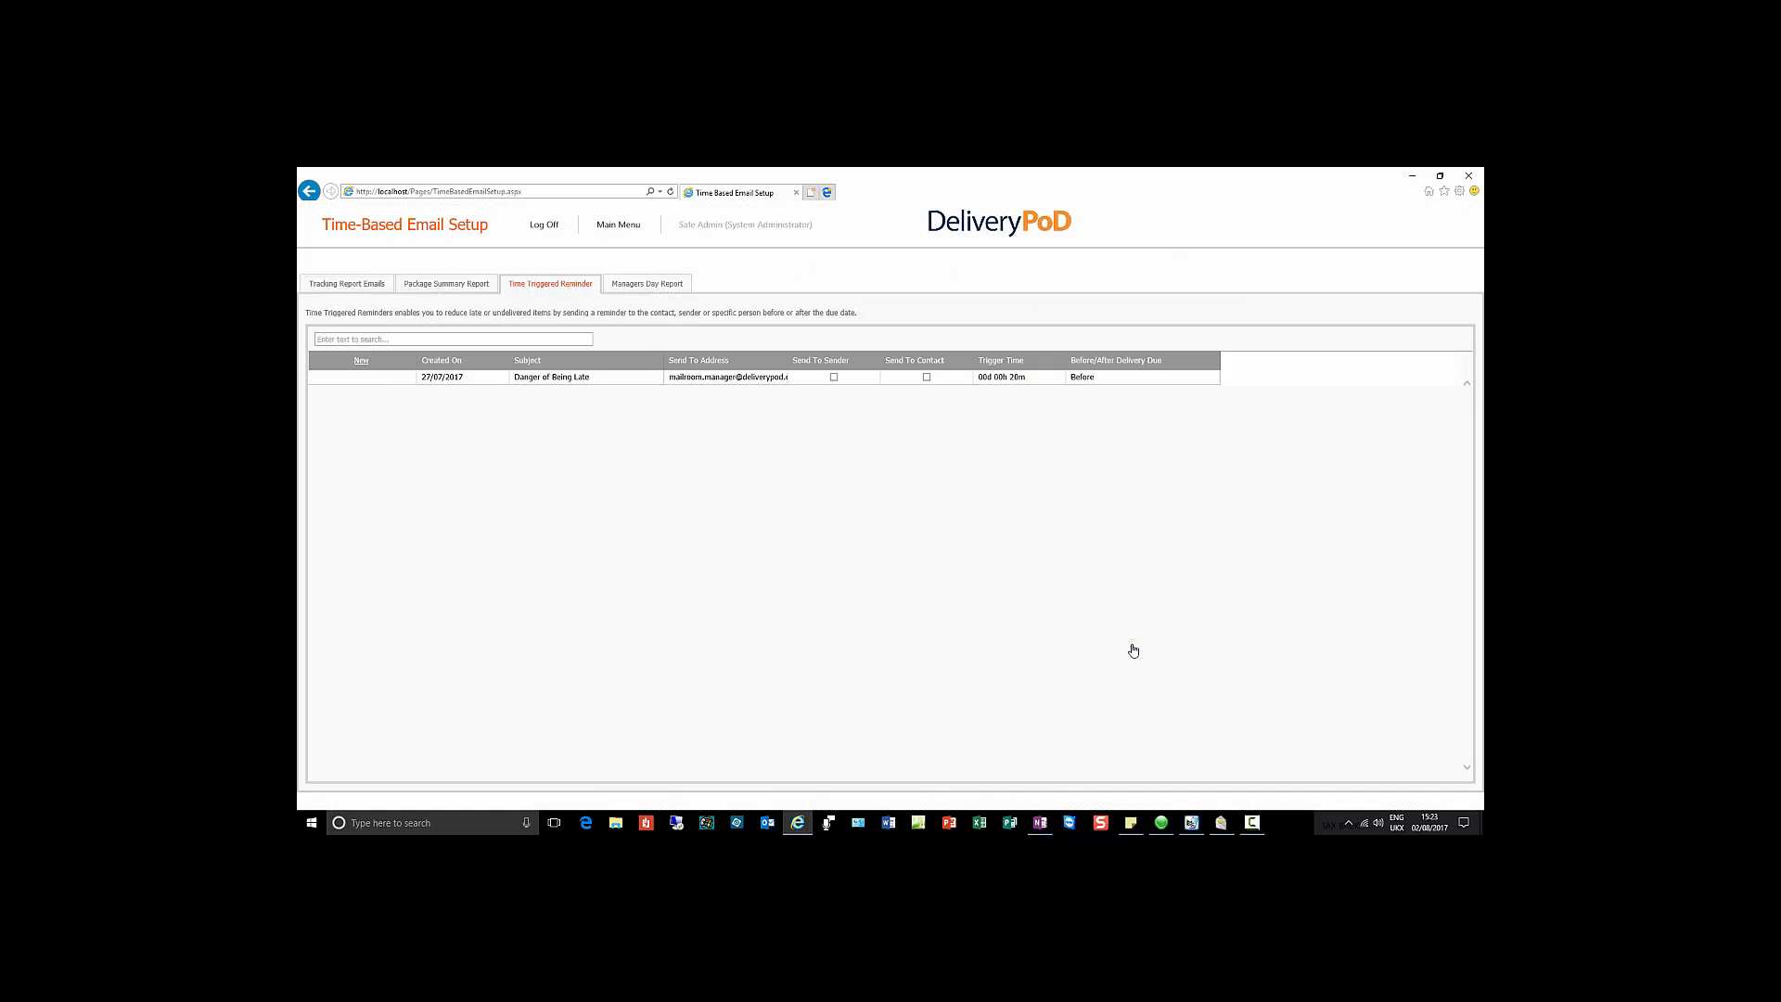
# Step: Review the Managers Day Report close-of-day schedule in its edit view
pyautogui.click(657, 286)
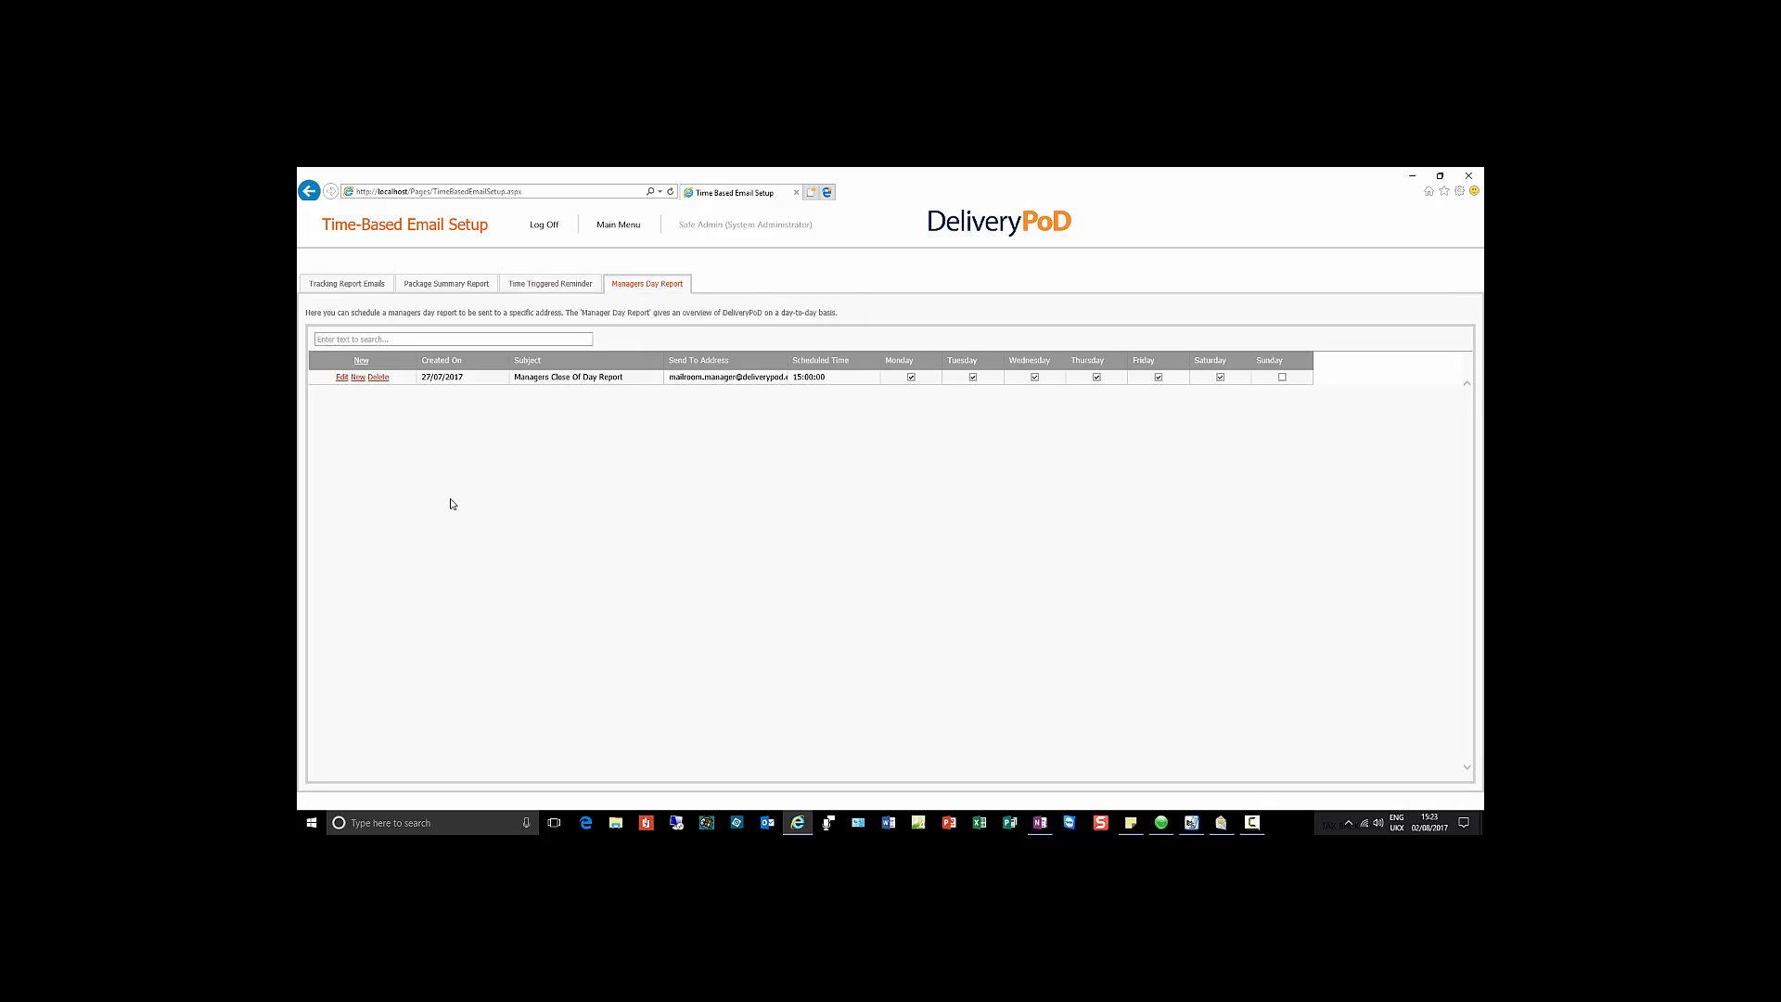
pyautogui.click(341, 378)
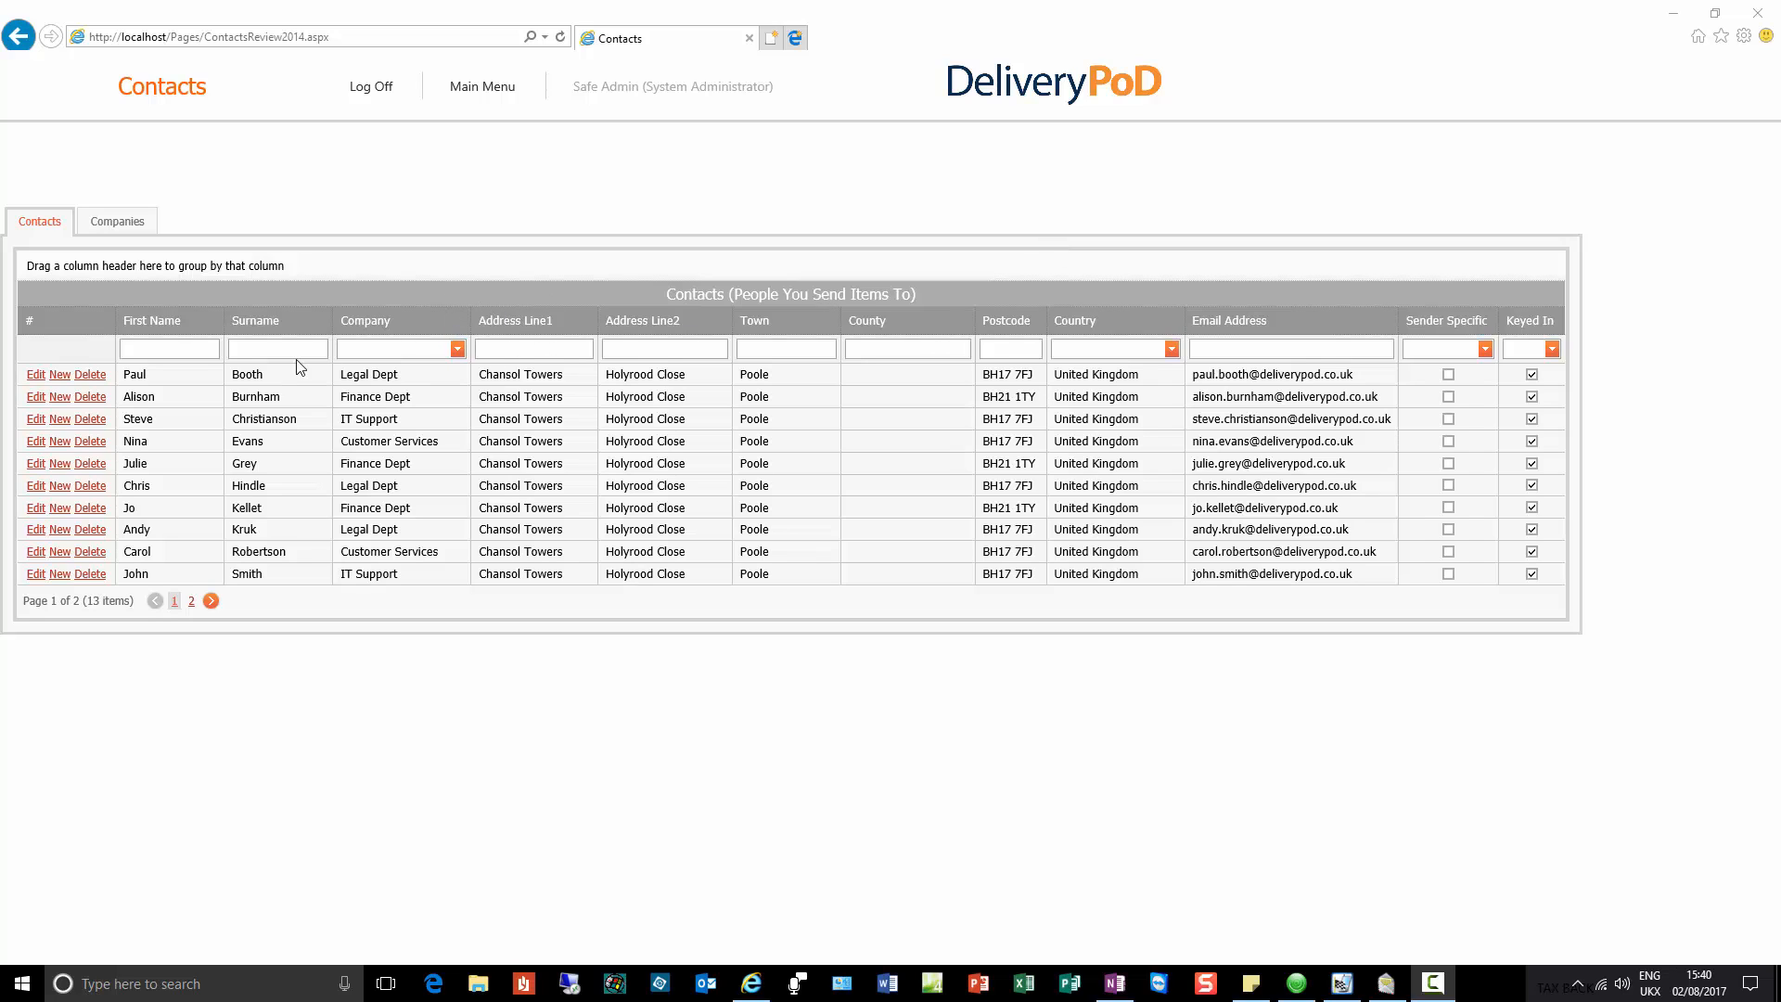
# Step: Switch to the Companies list showing the four companies
pyautogui.click(126, 225)
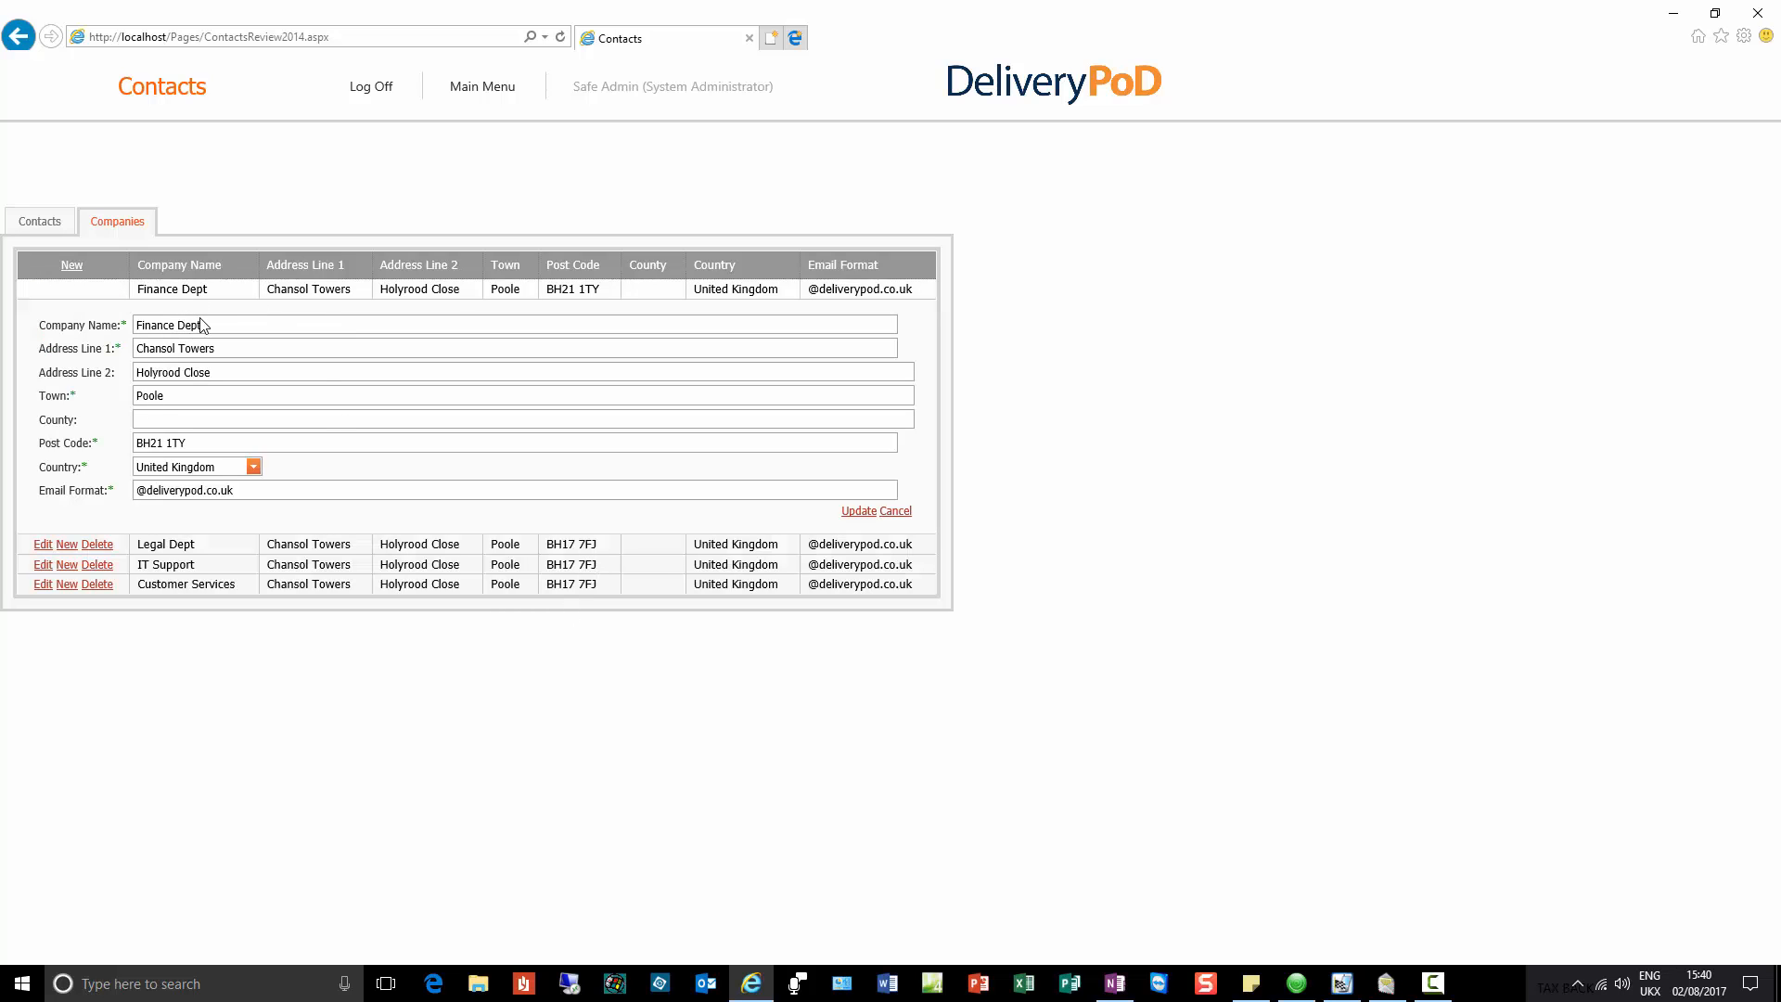
pyautogui.tripleClick(155, 325)
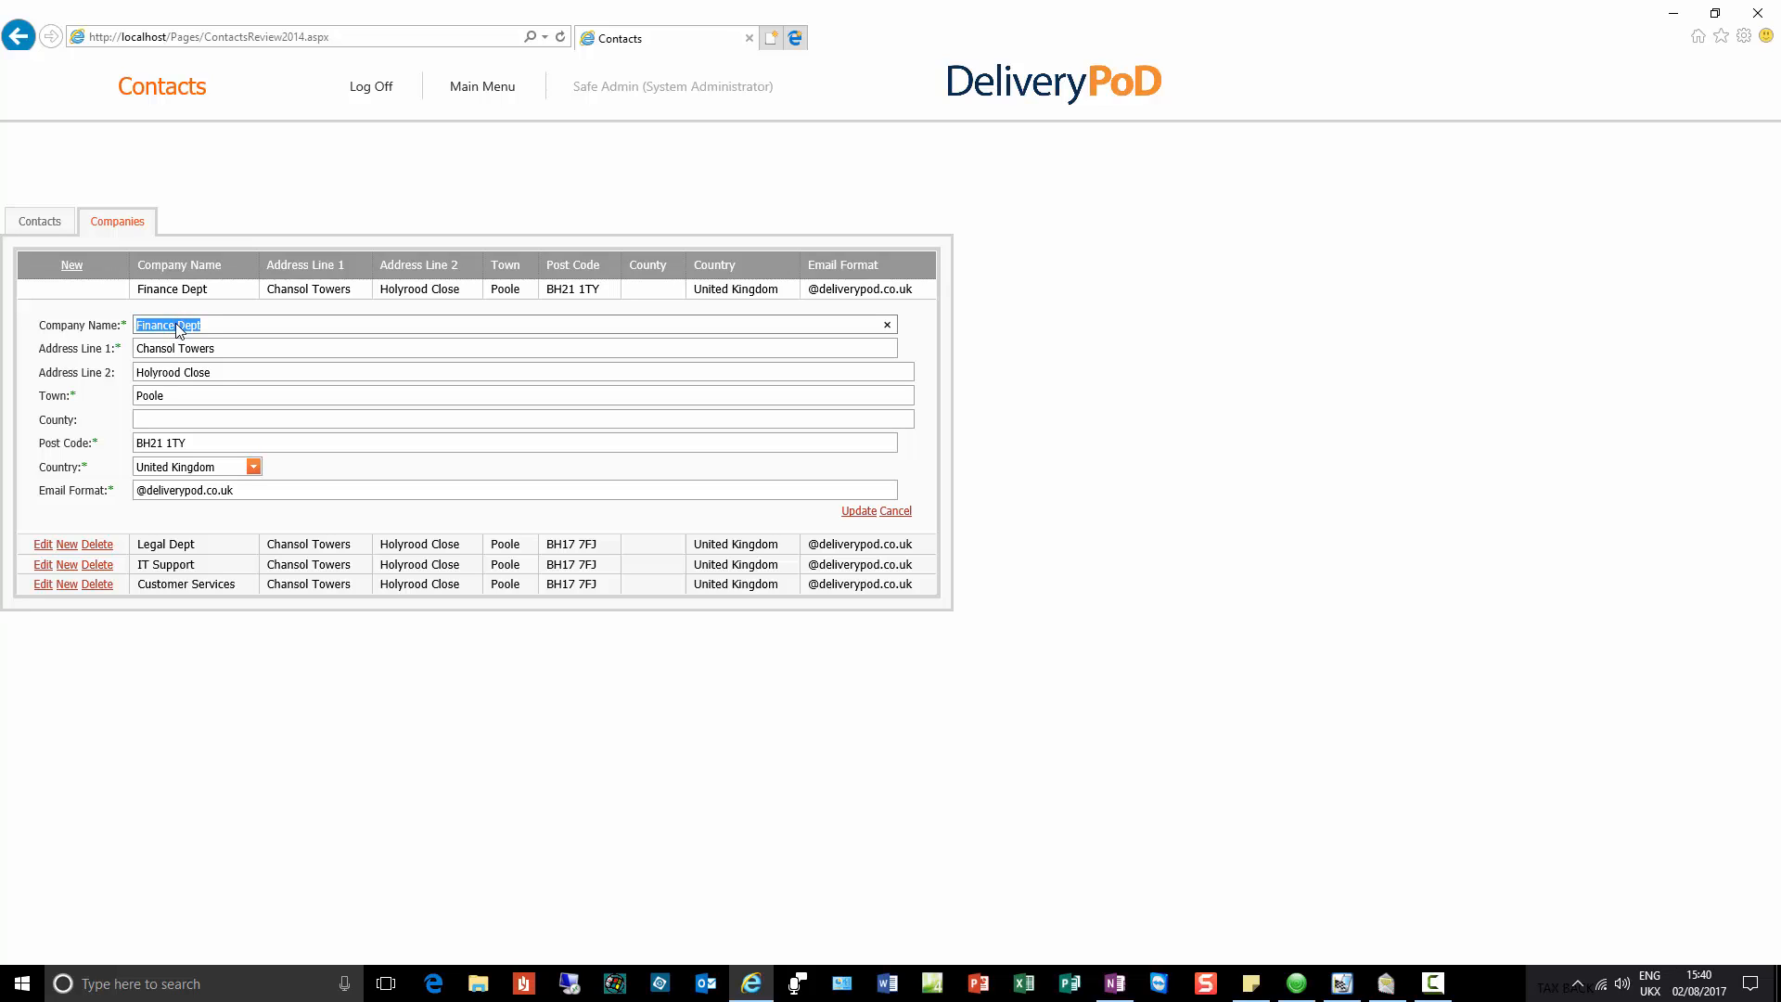
pyautogui.click(175, 324)
pyautogui.moveTo(234, 489); pyautogui.dragTo(142, 494)
pyautogui.click(141, 492)
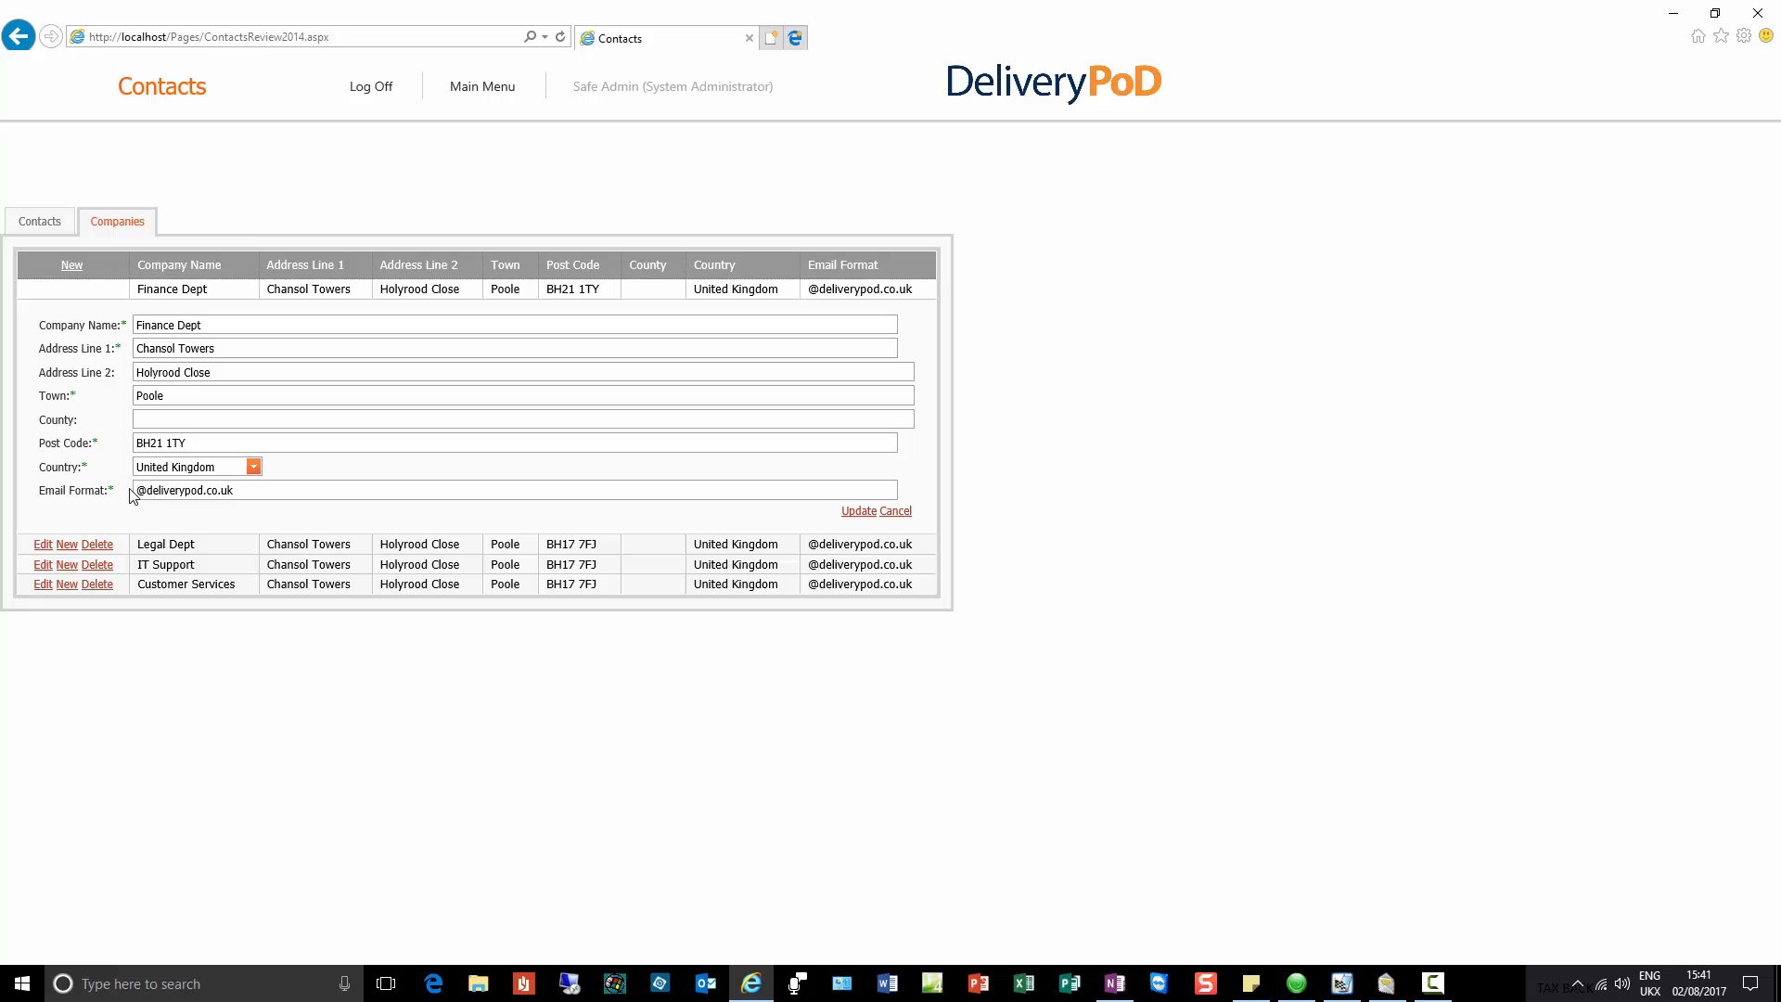
pyautogui.click(894, 512)
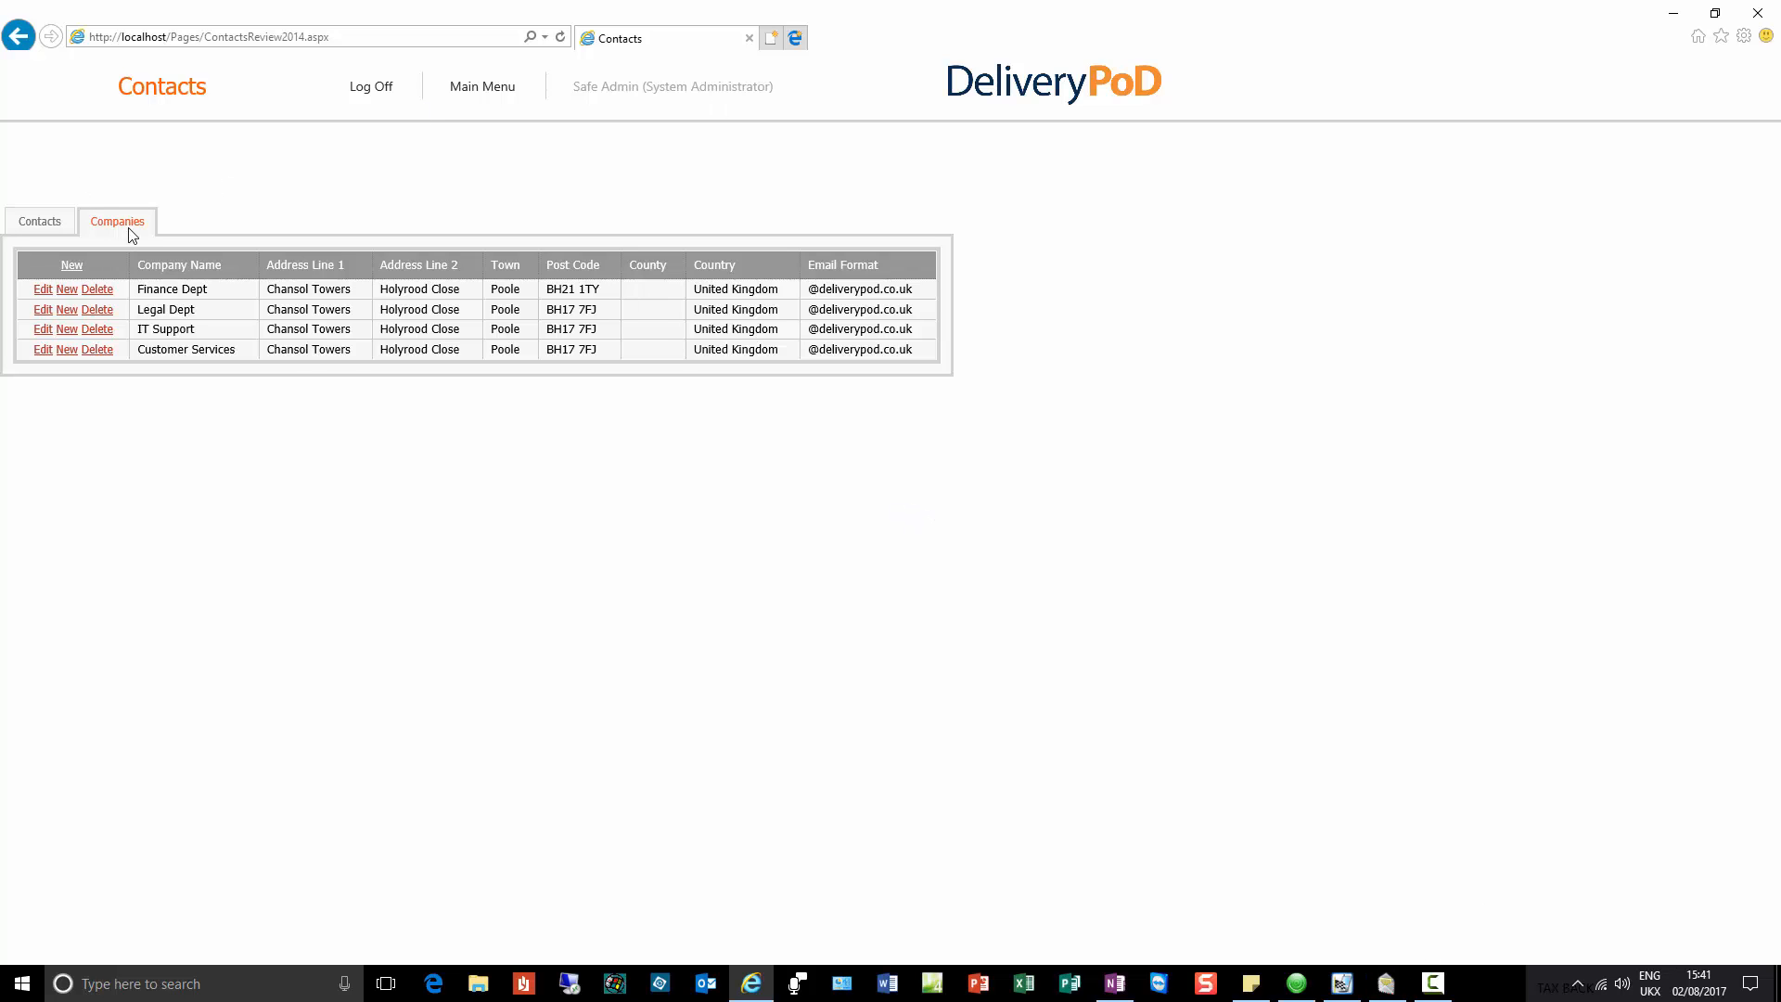
# Step: In the desktop client, start a new contact with Legal Dept as its company
pyautogui.click(1391, 989)
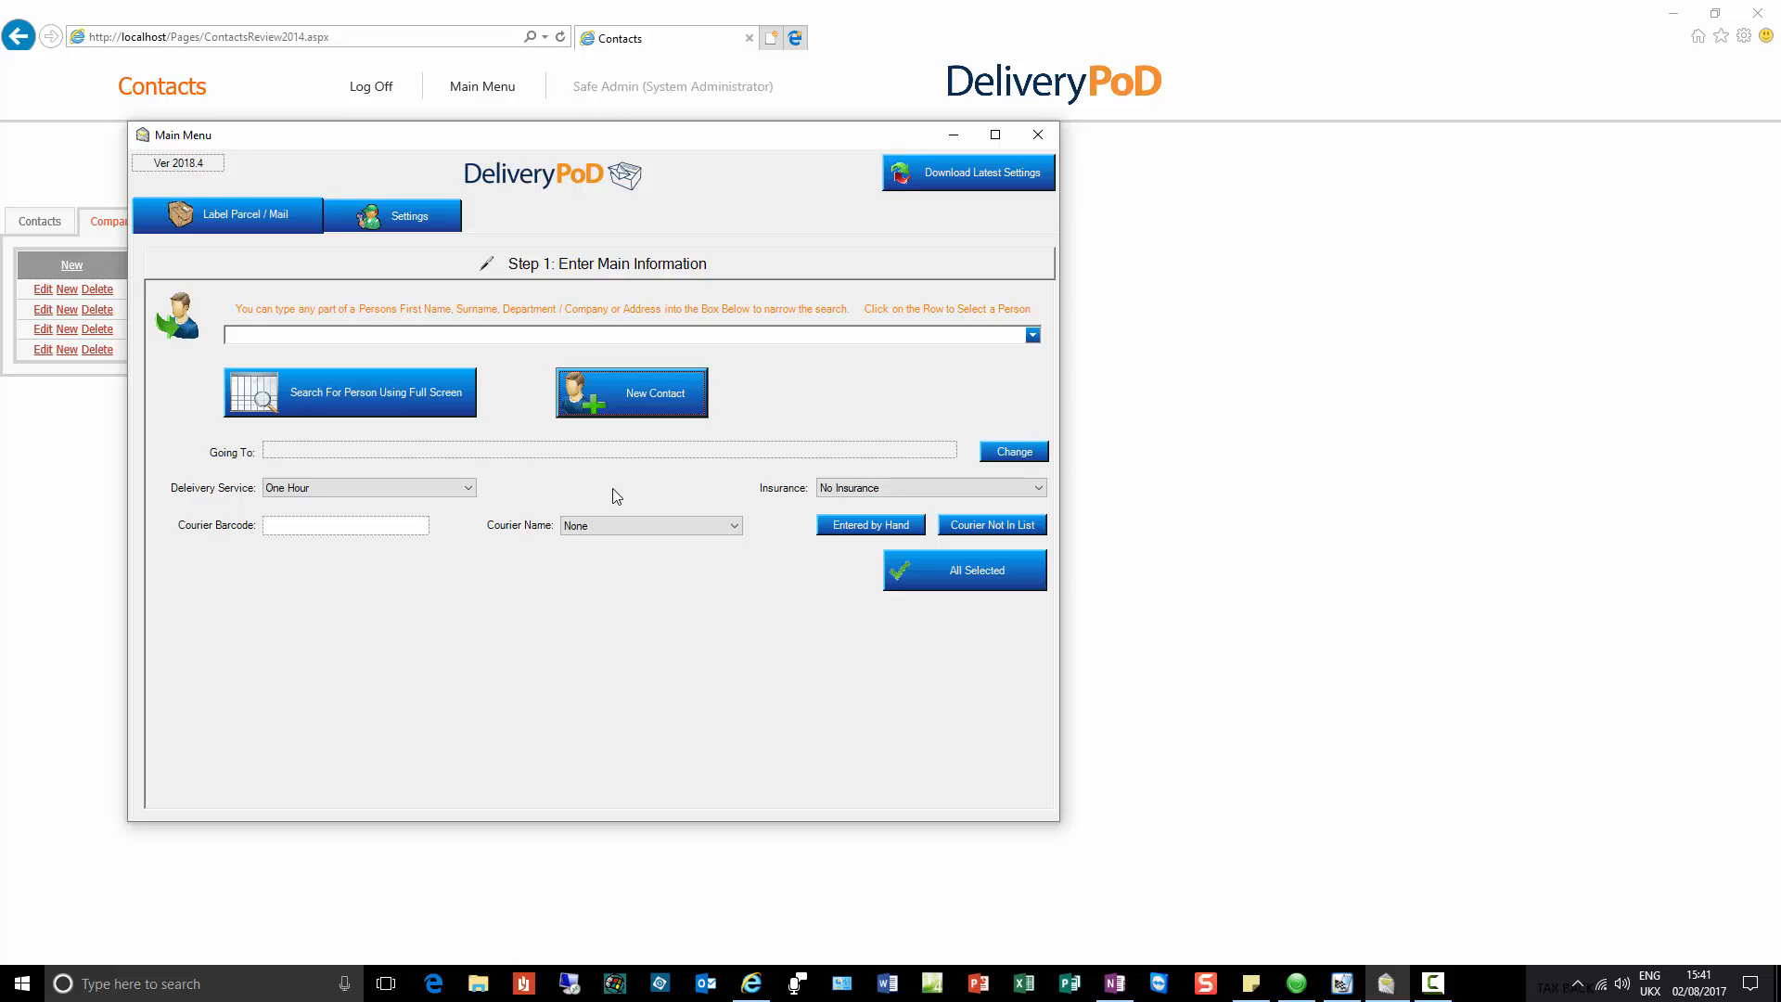
pyautogui.click(649, 401)
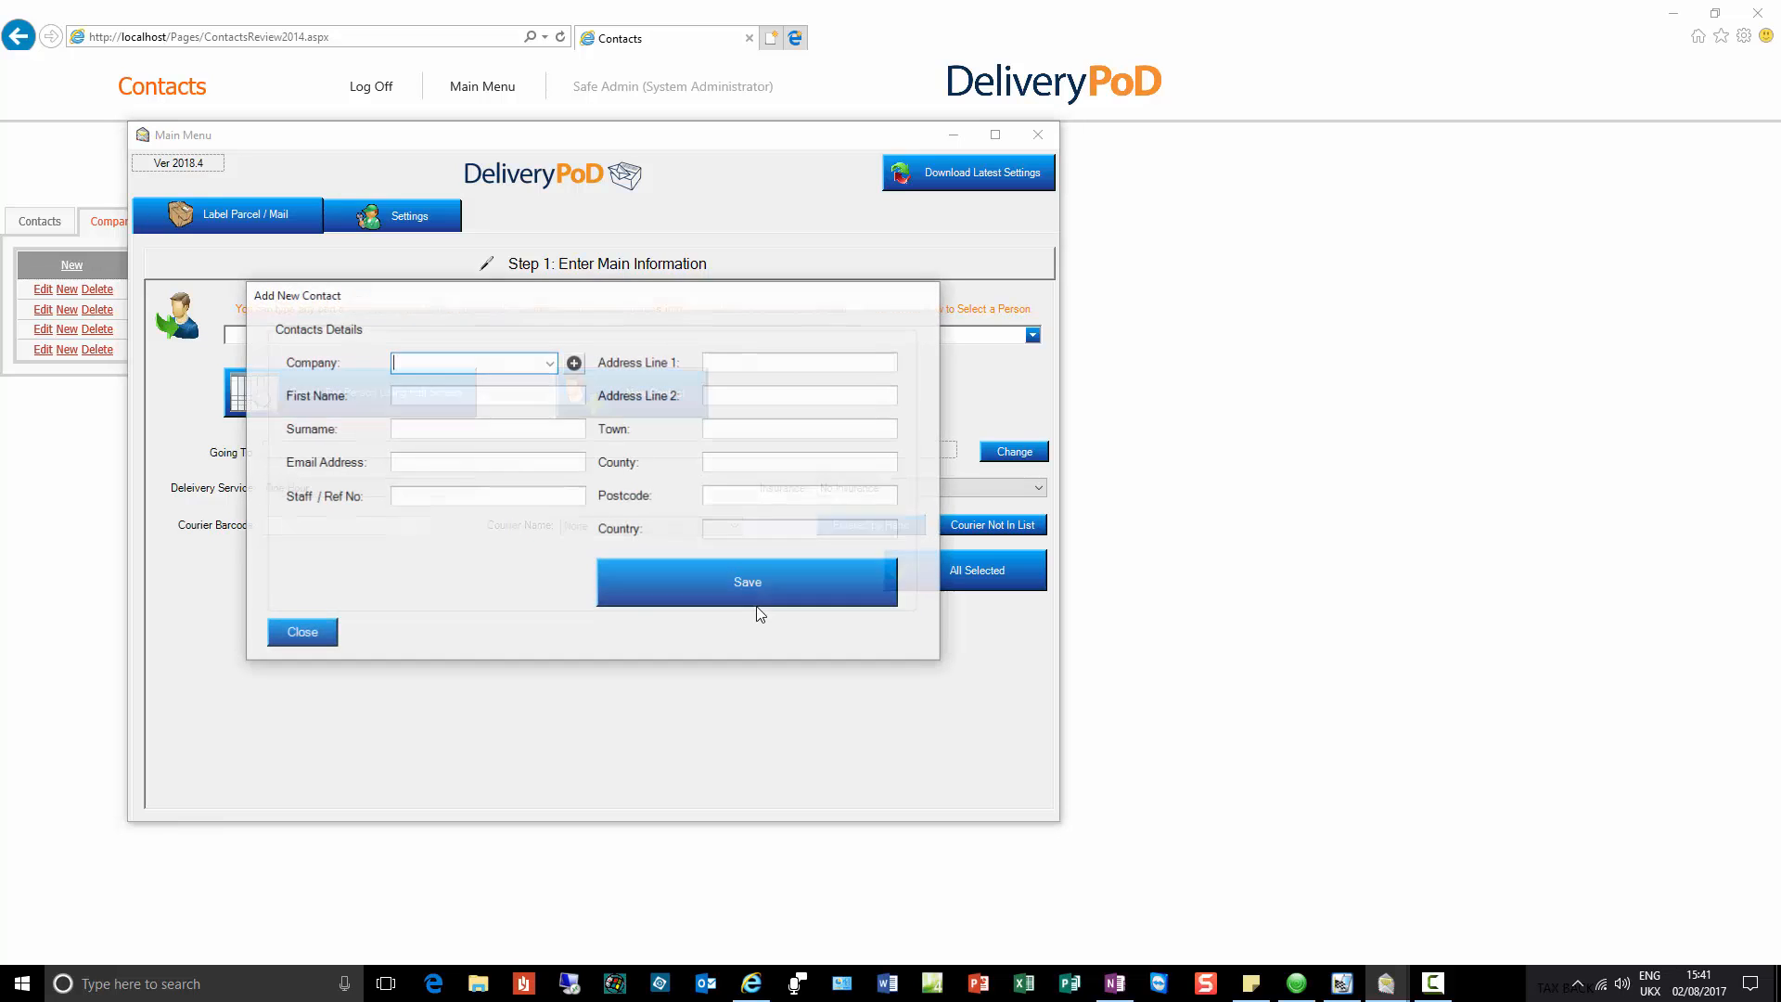
pyautogui.click(548, 363)
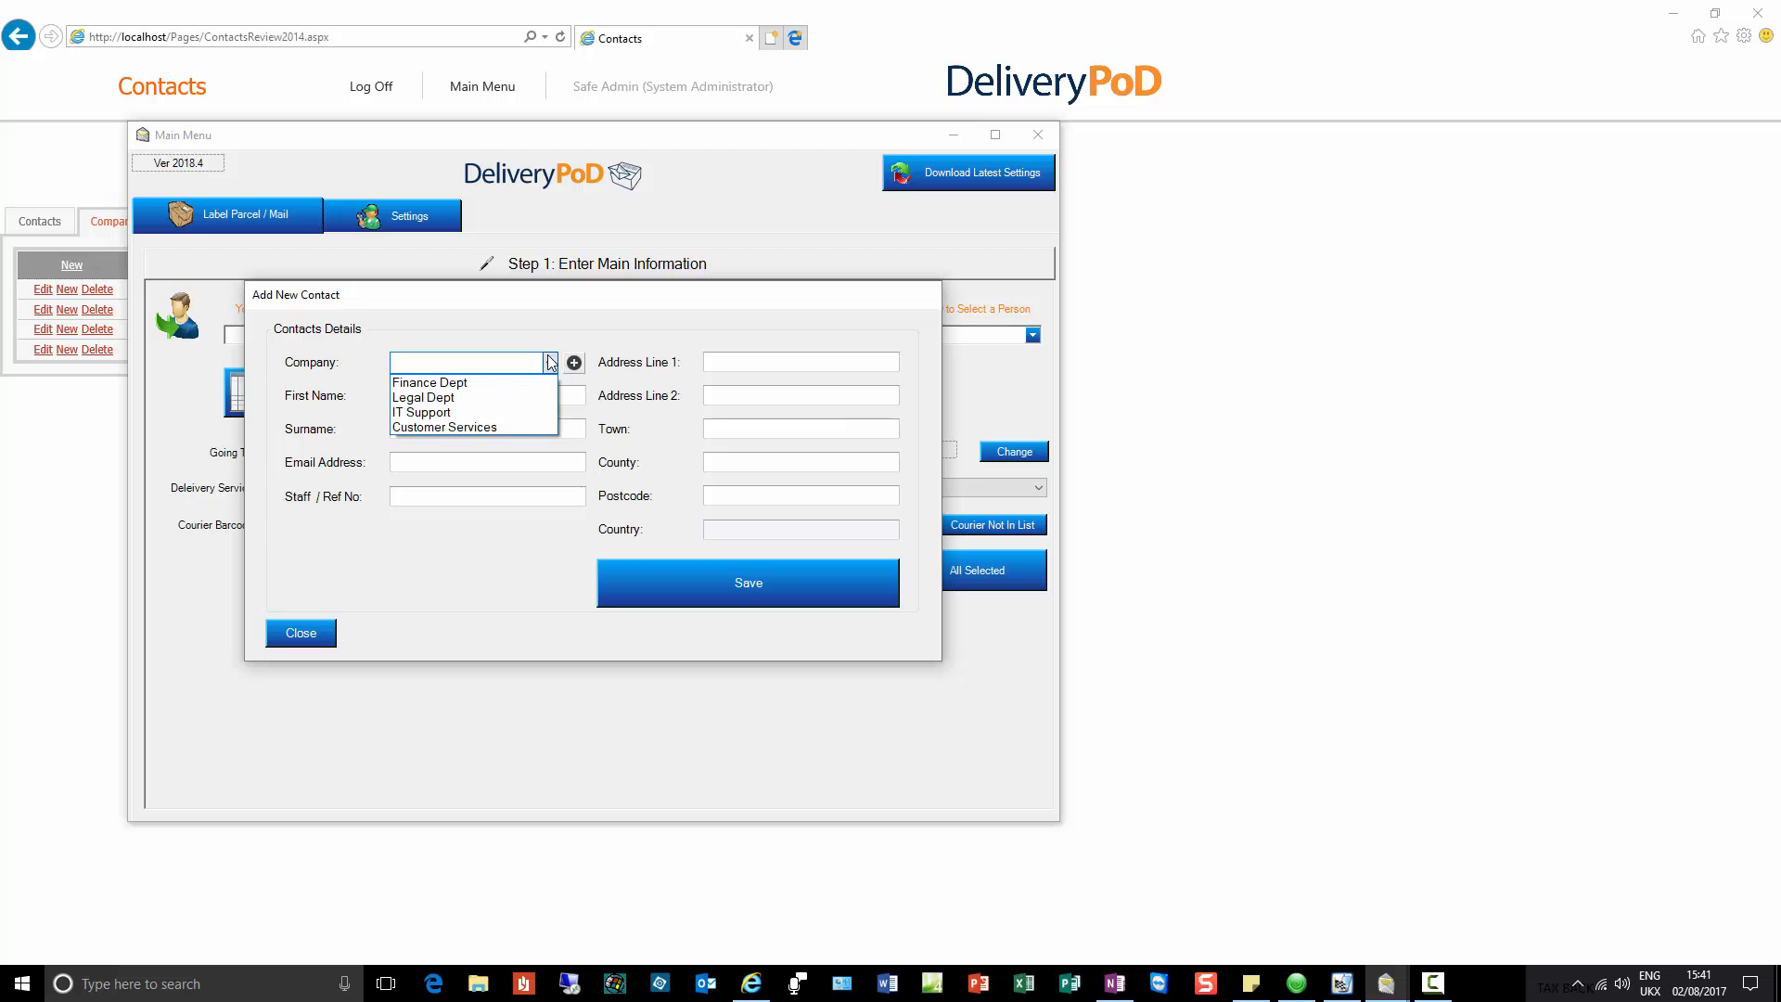
pyautogui.click(503, 397)
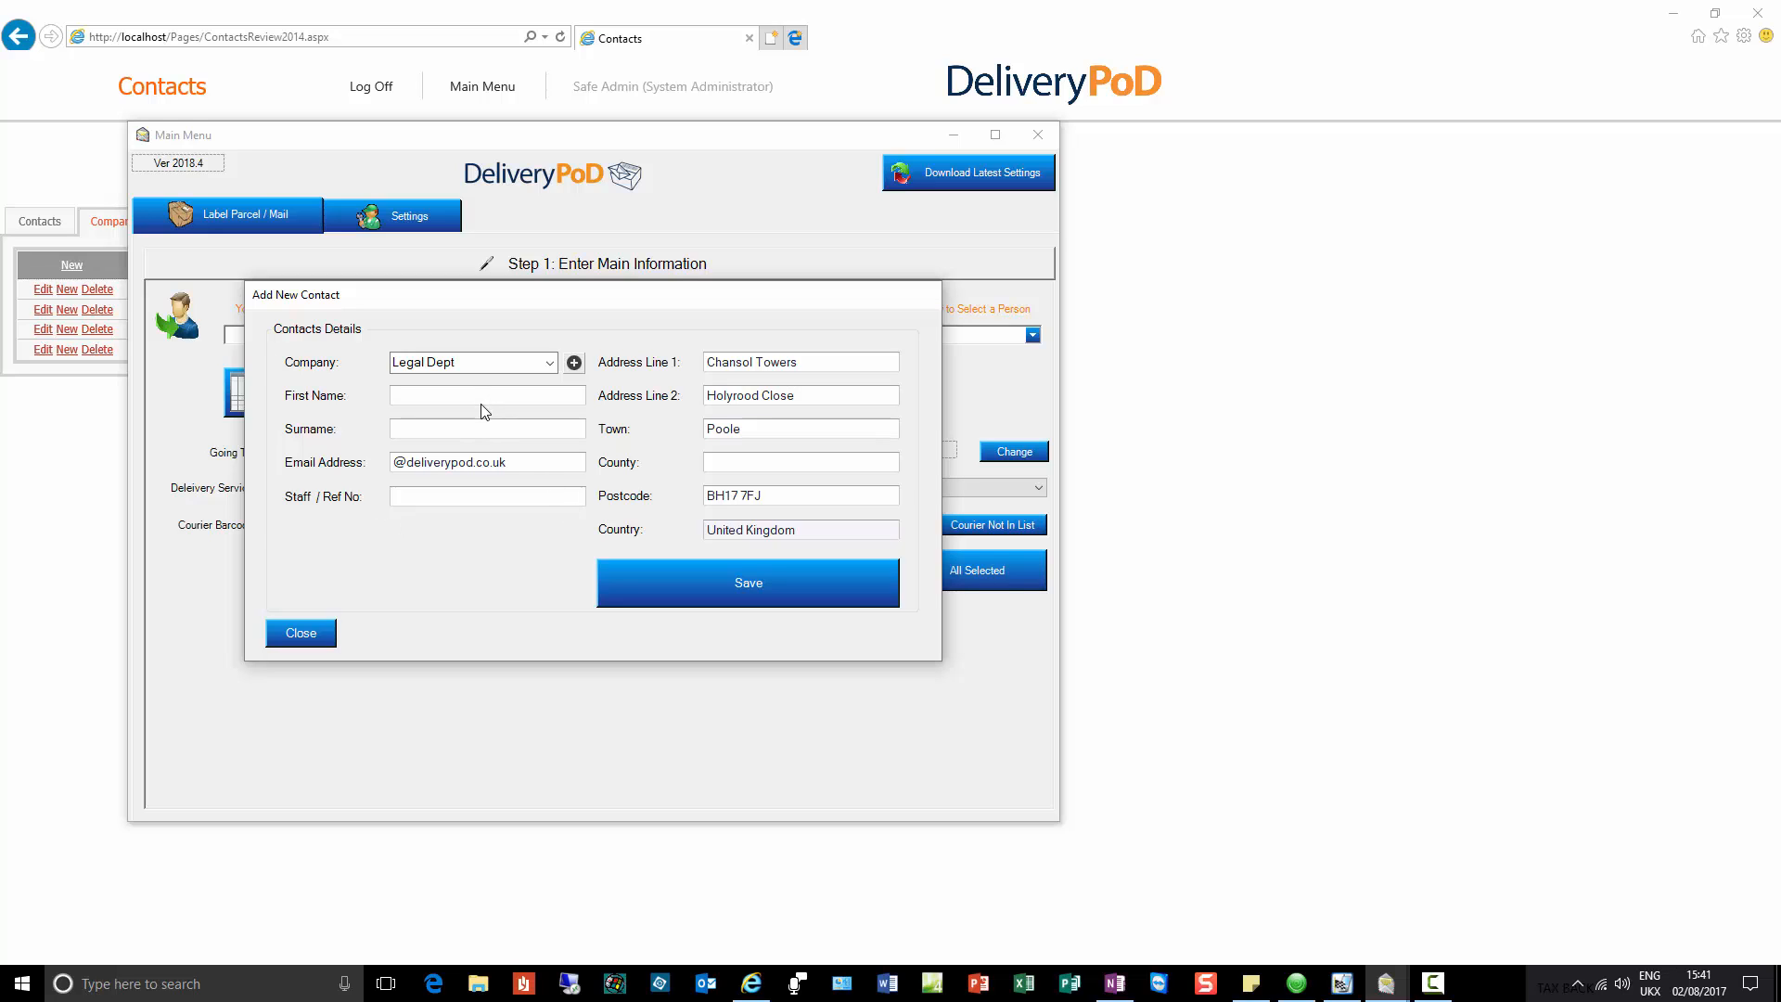
# Step: Enter the contact's first name, surname and e-mail address, and save the contact
pyautogui.press('Tab')
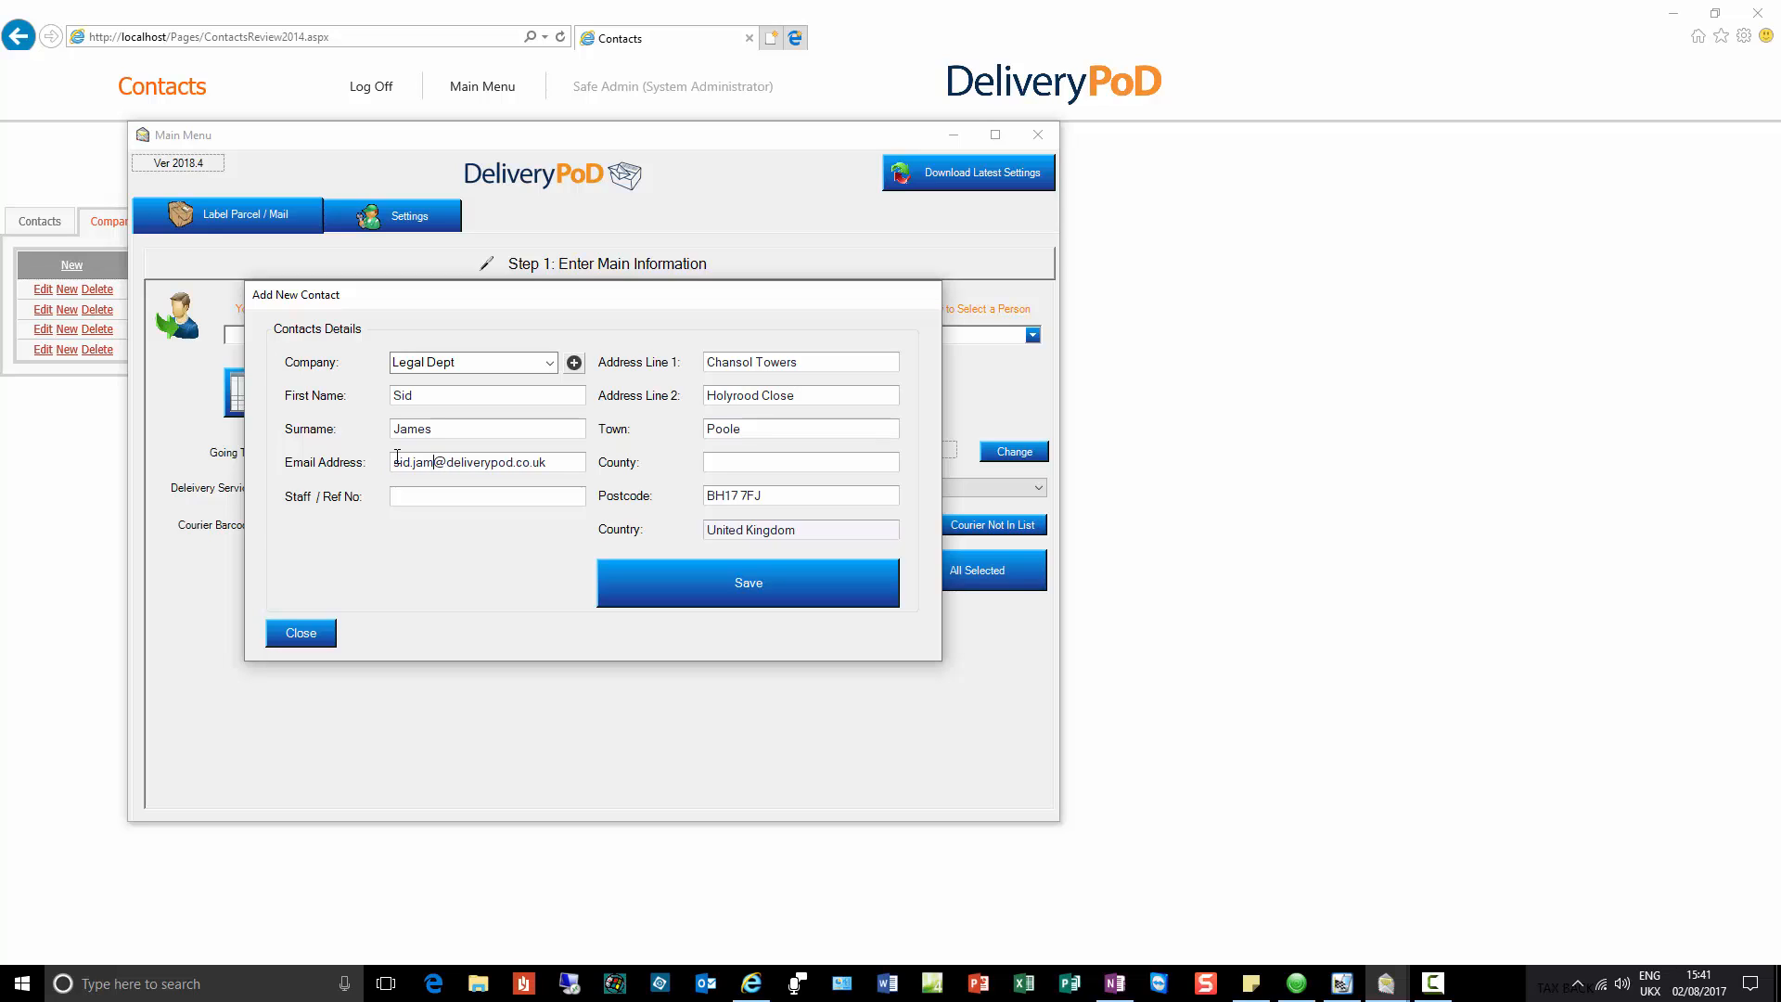
pyautogui.click(819, 601)
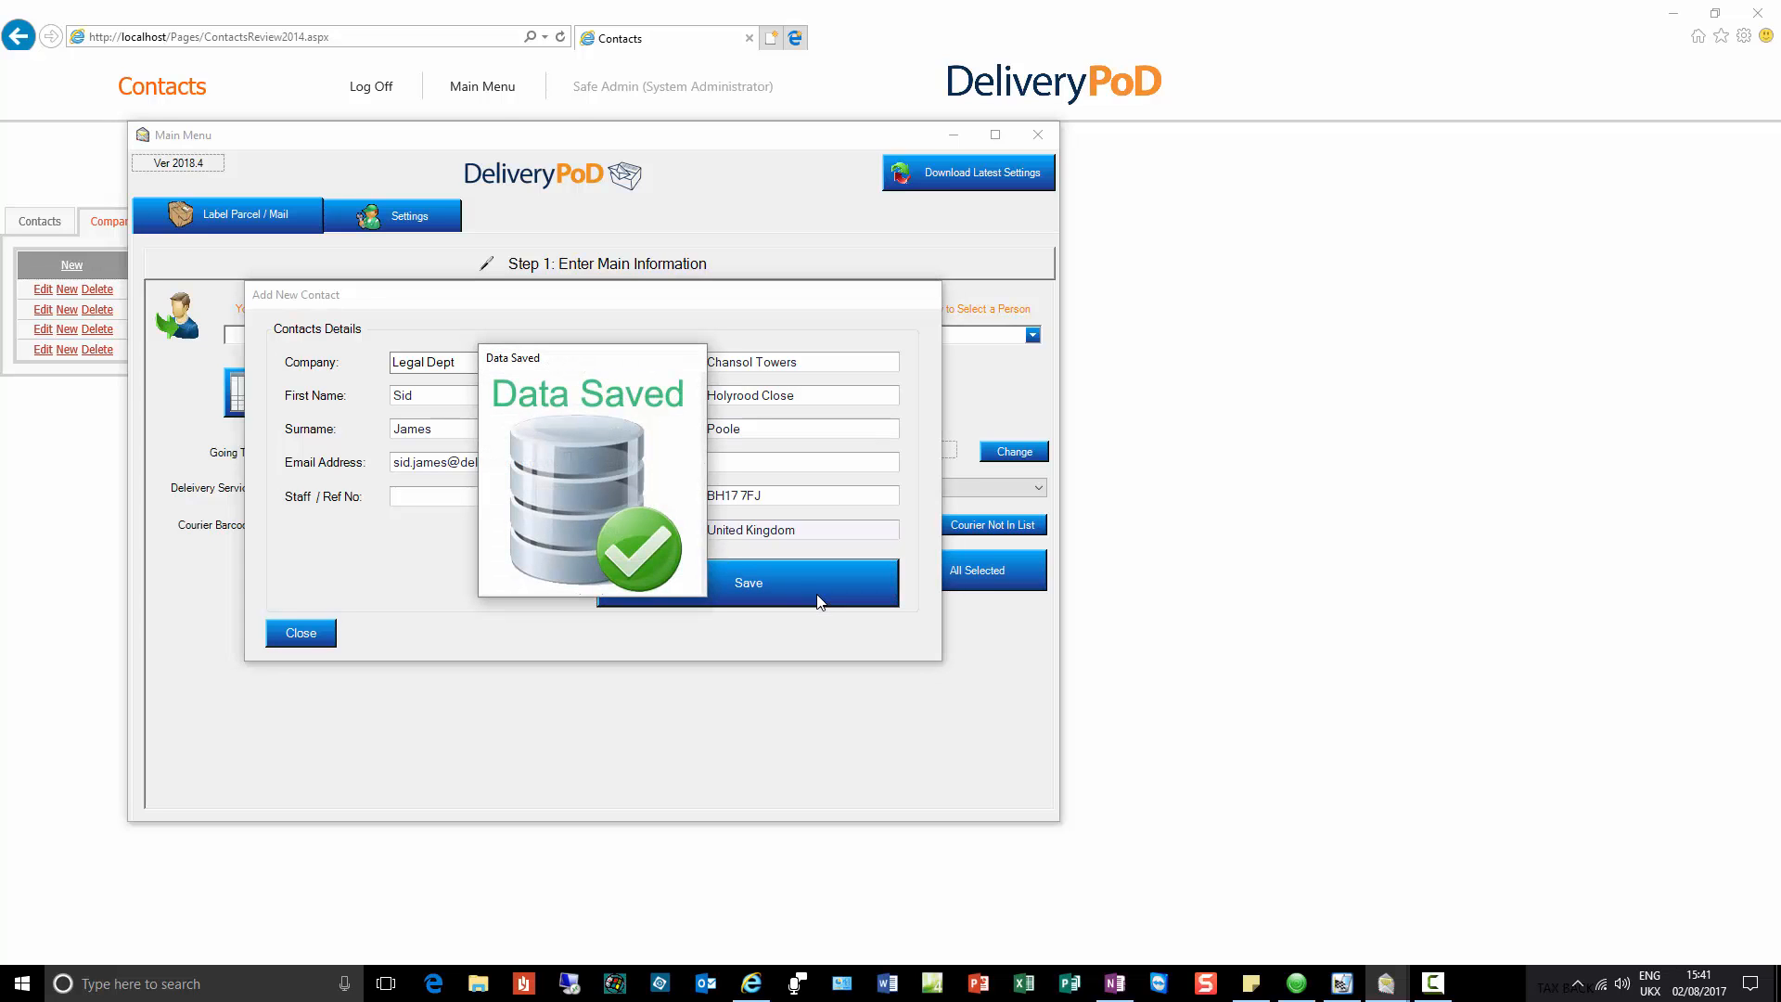
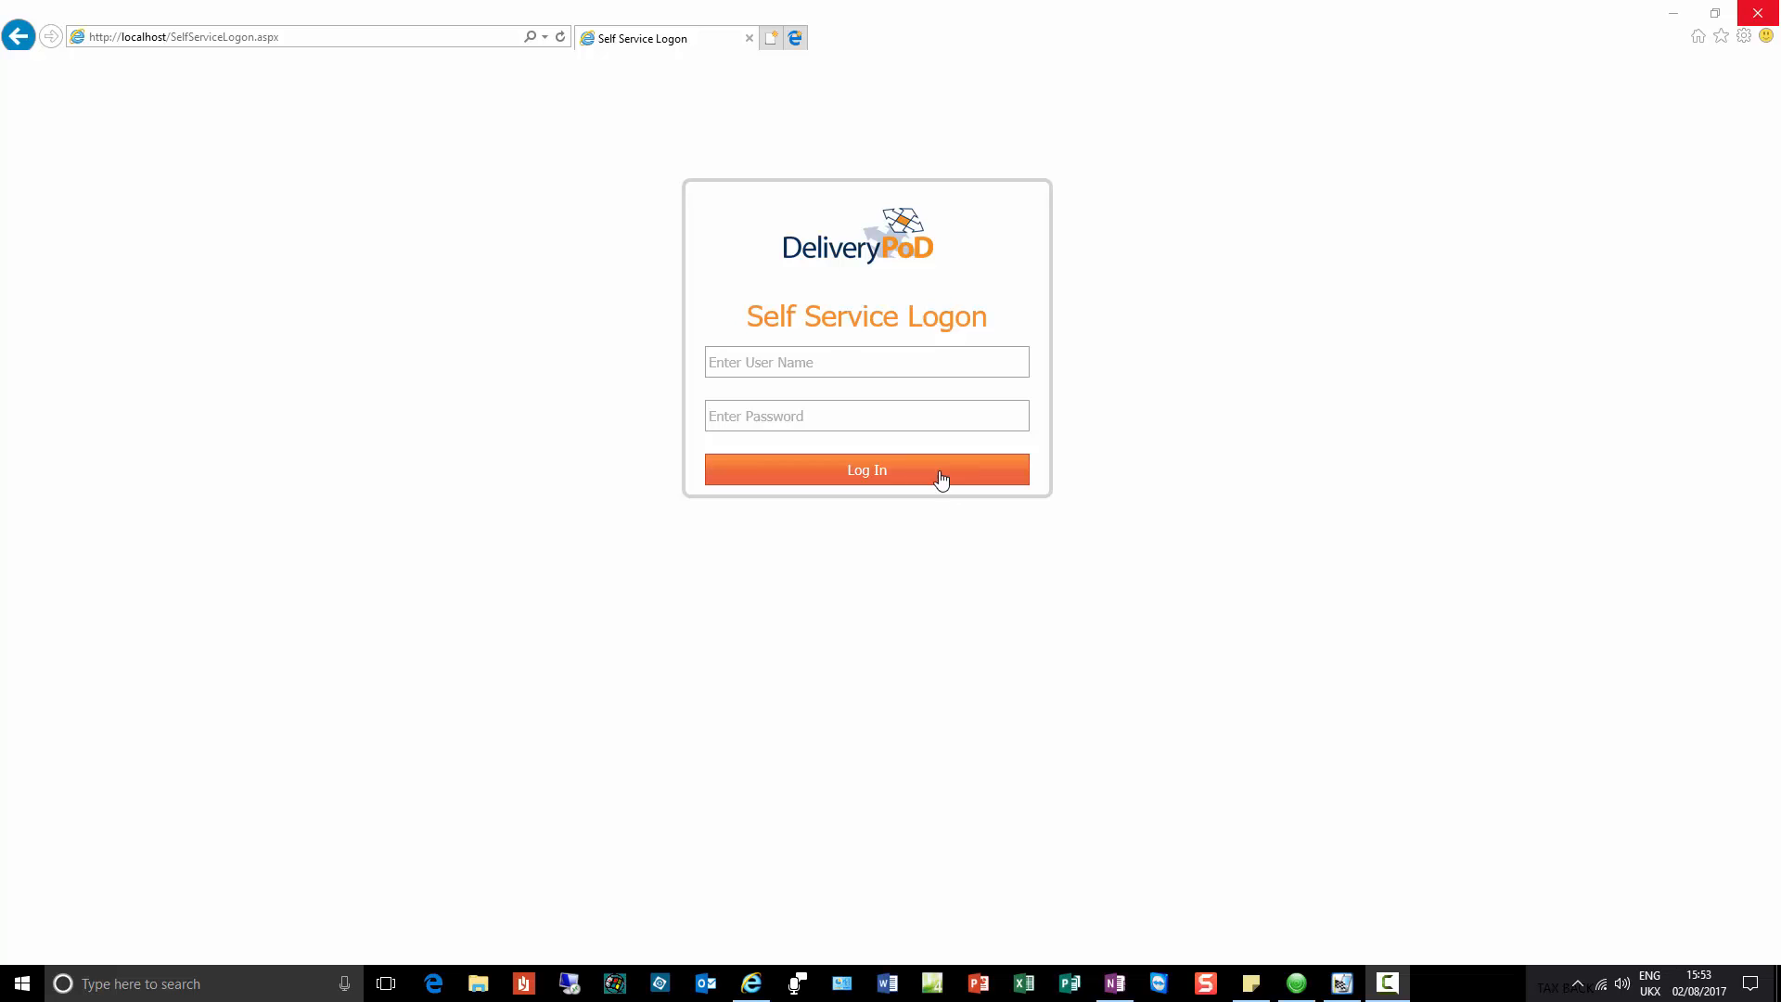
# Step: Log in to the Self Service portal as the Customer Services department account with its password
pyautogui.click(827, 361)
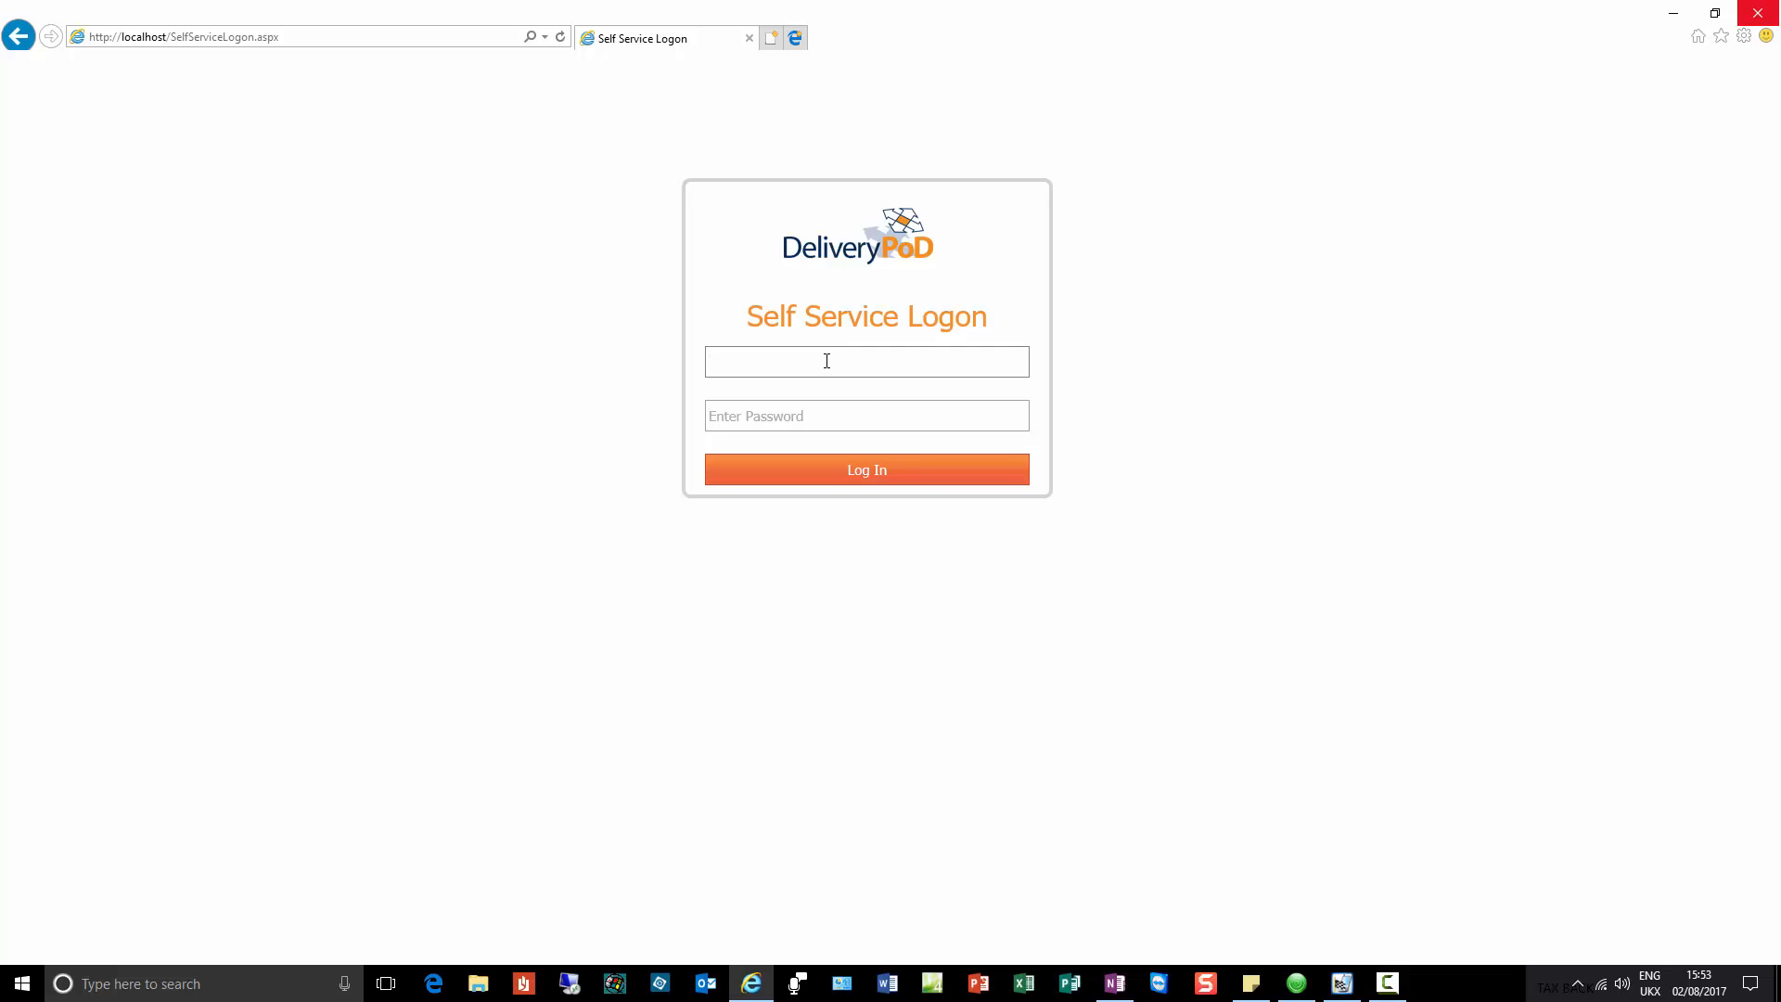
pyautogui.write('Customer Services')
pyautogui.press('Tab')
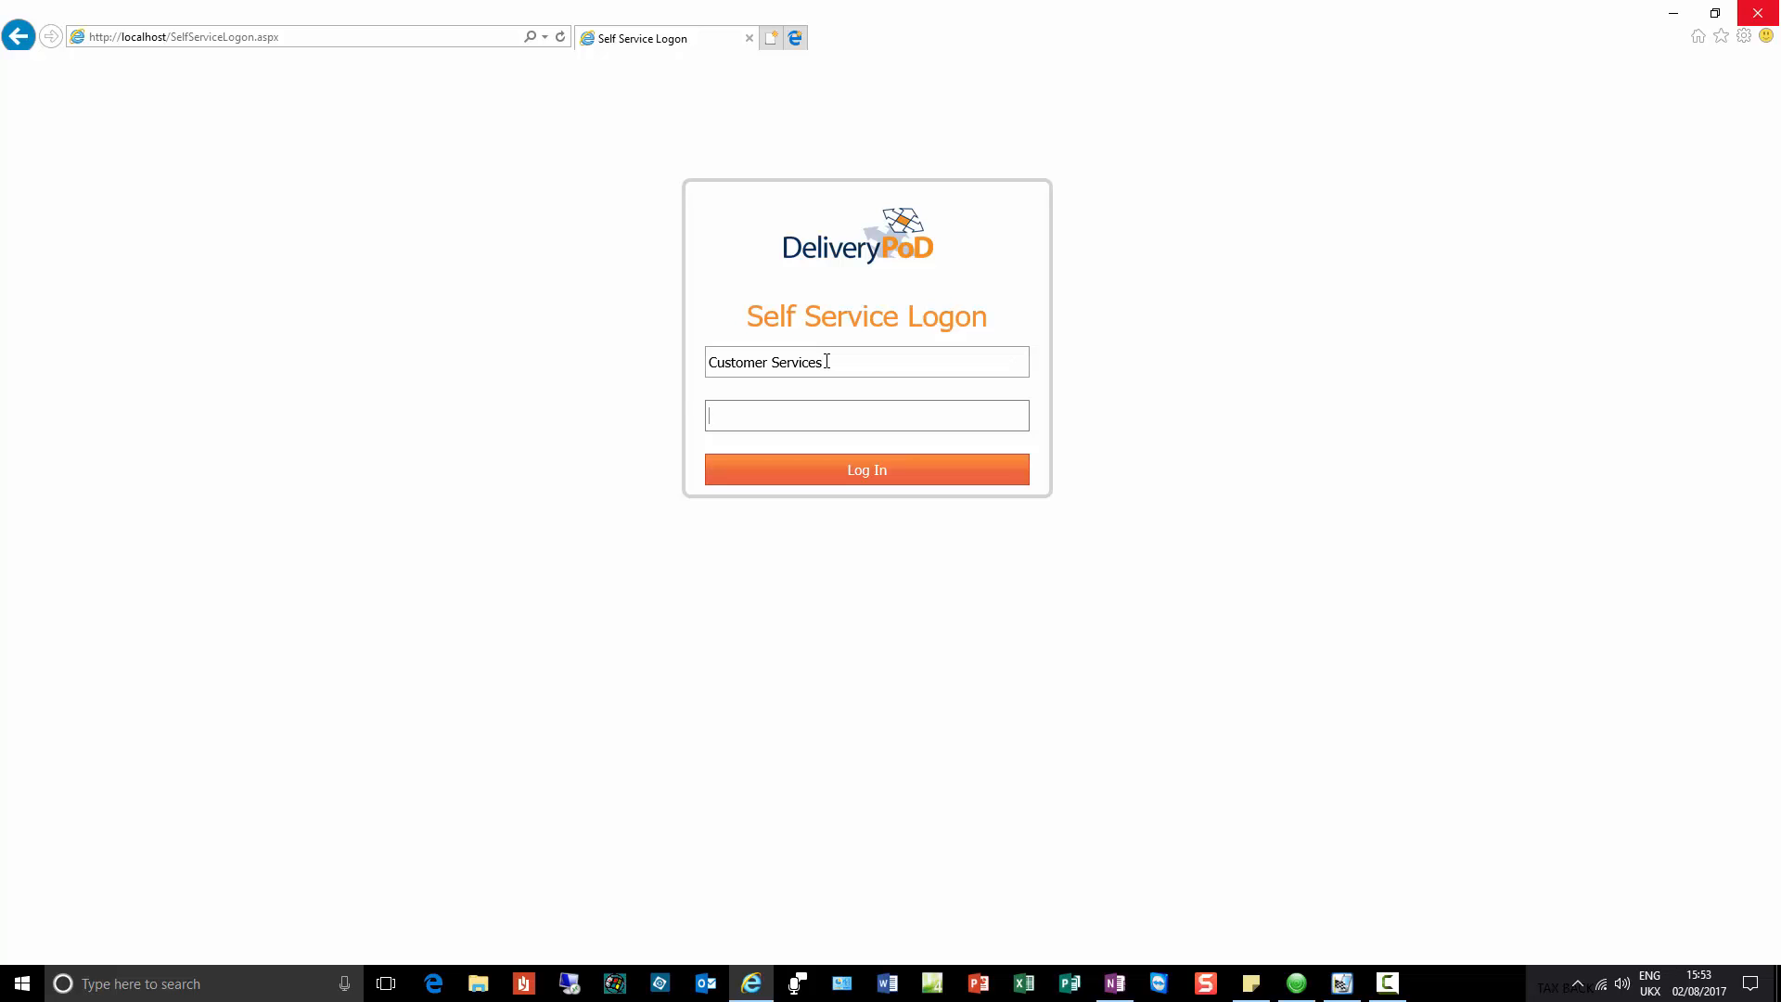
pyautogui.write('********')
pyautogui.press('Return')
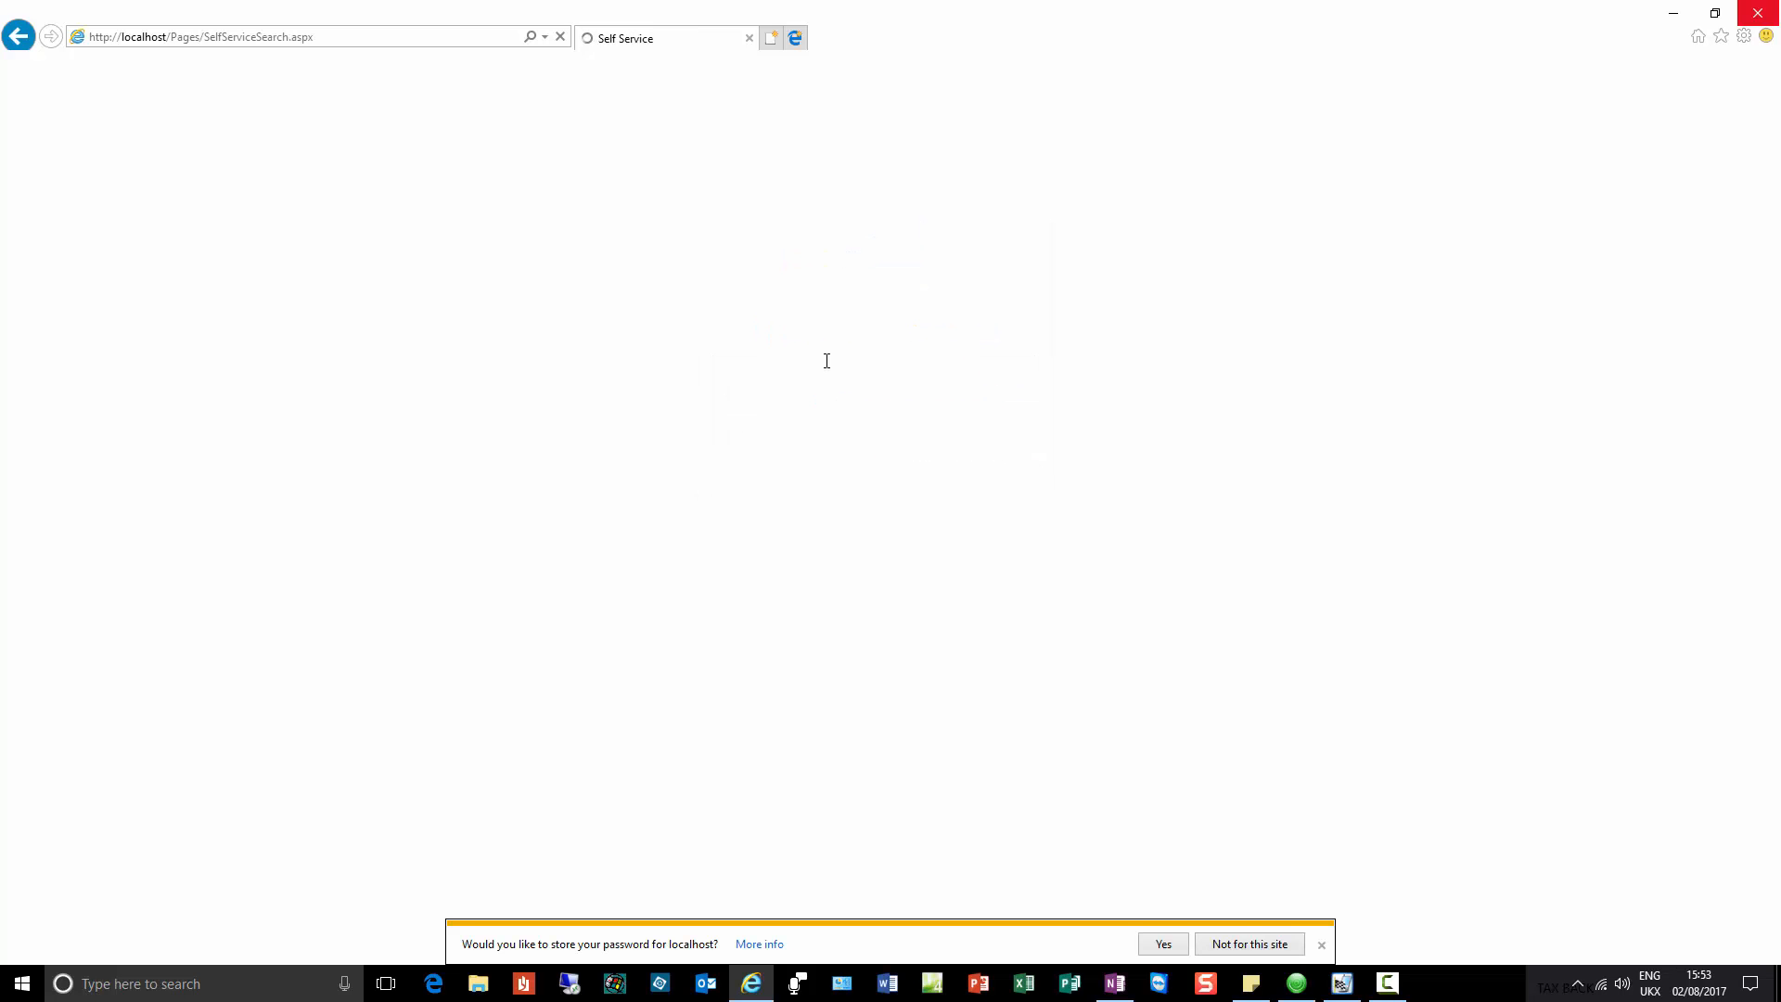
# Step: Decline password saving, search 'Amazon Parcel' plus the recipient's first name, and open the result's tracking report
pyautogui.click(1248, 943)
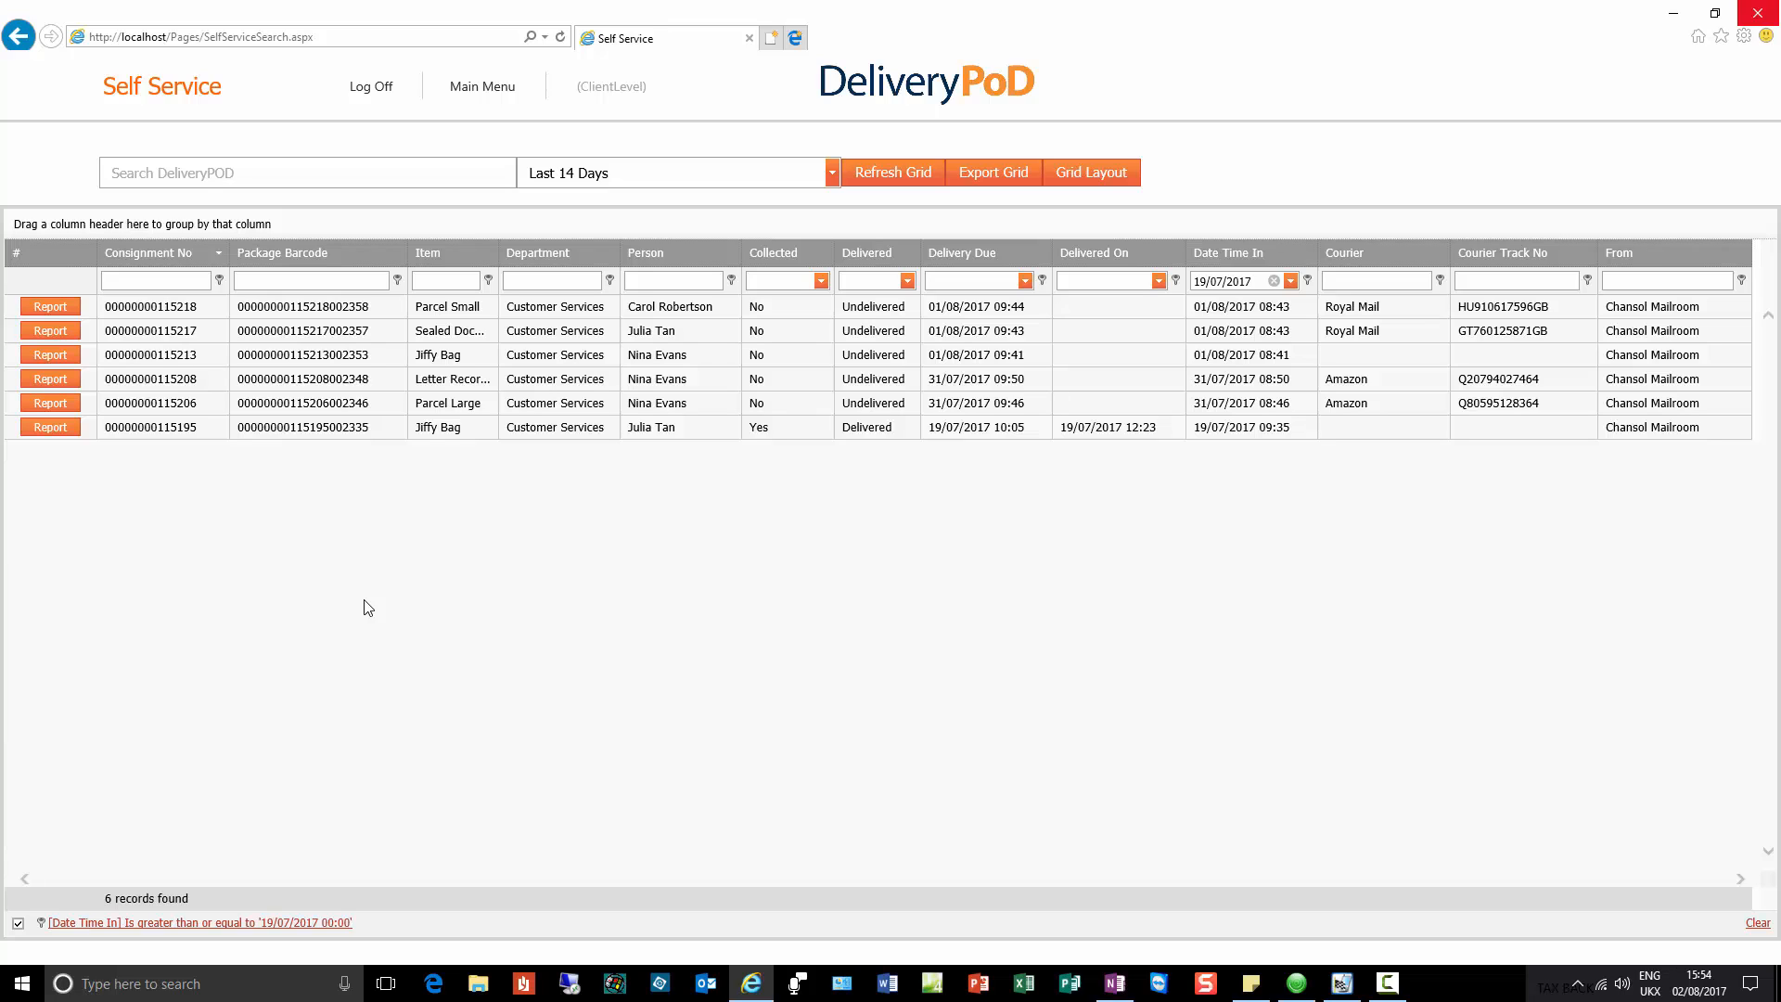
pyautogui.click(280, 172)
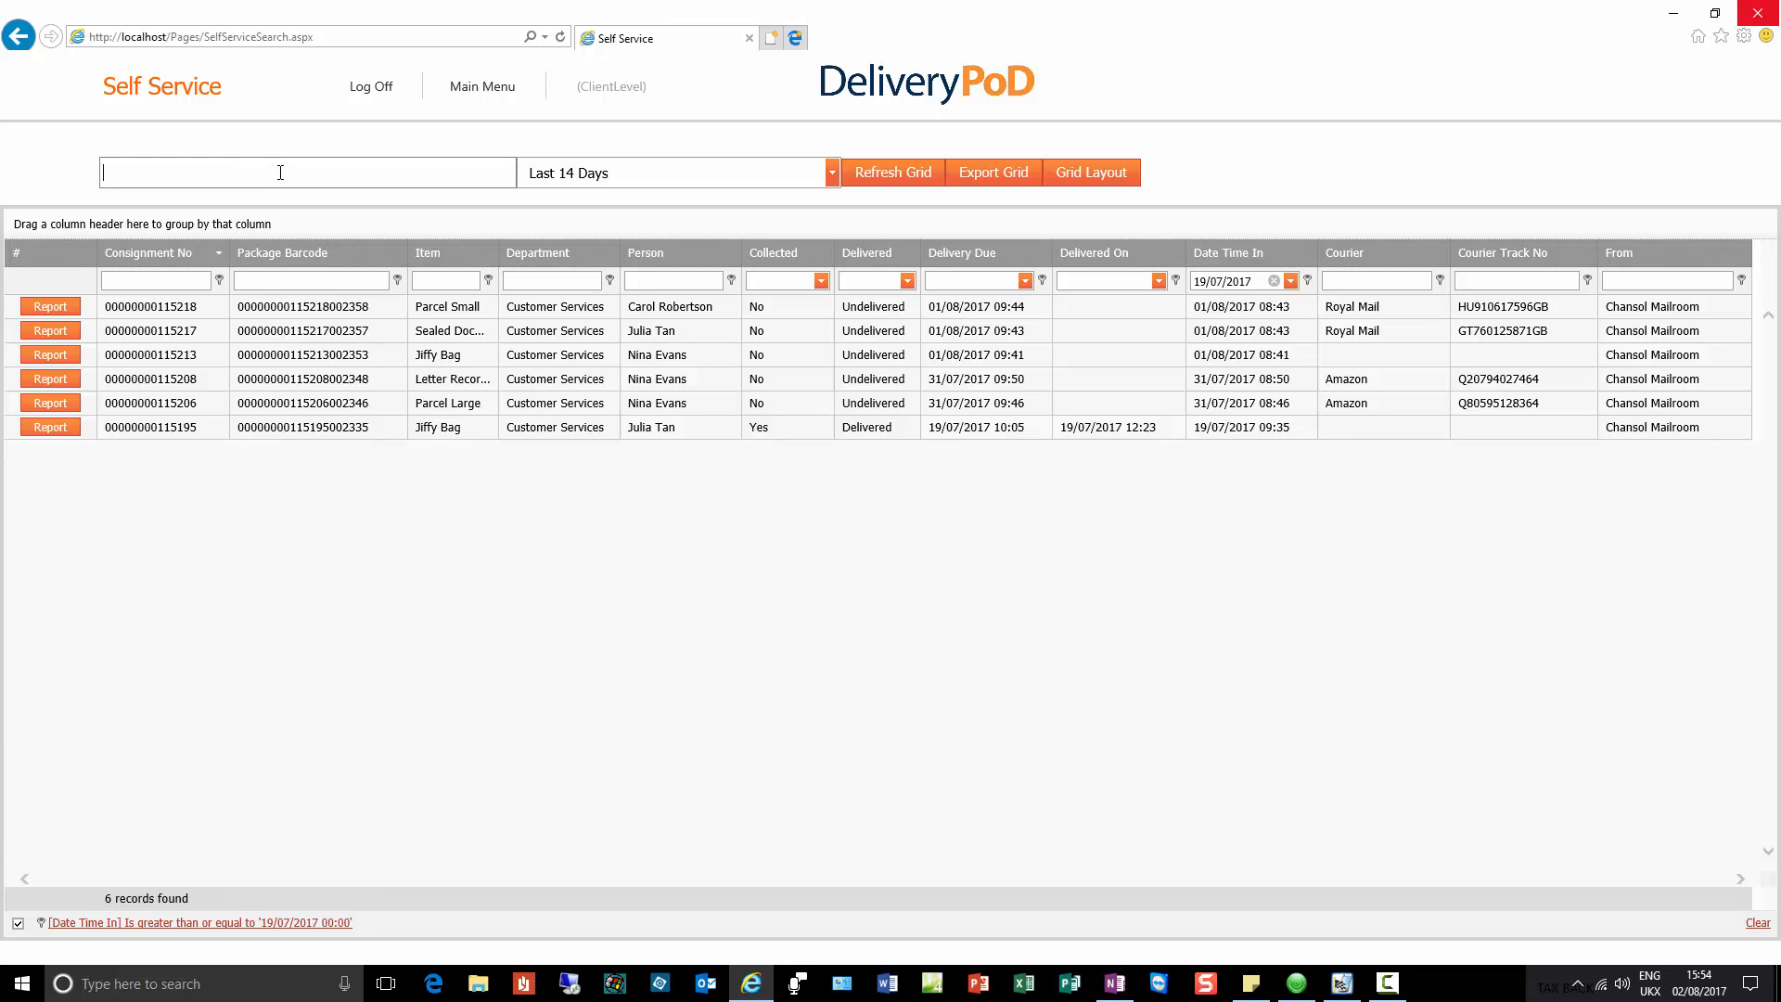
pyautogui.write('Amazon Parcel')
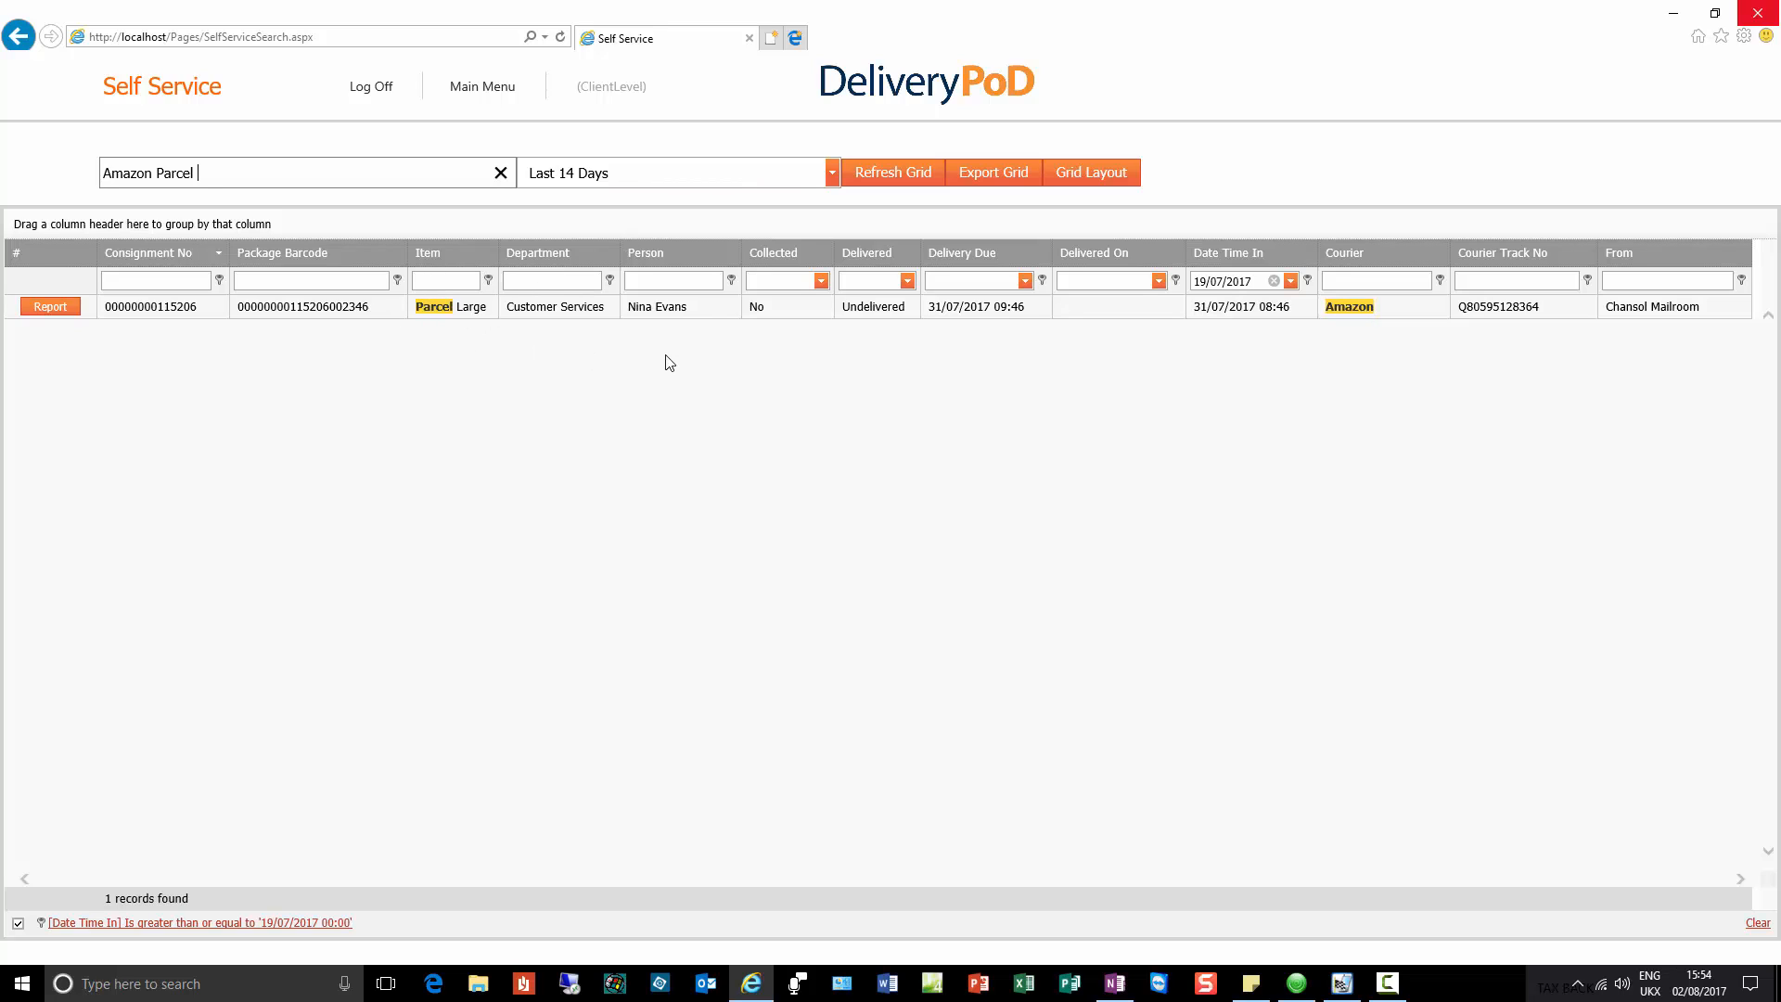
pyautogui.write('Nina')
pyautogui.click(71, 308)
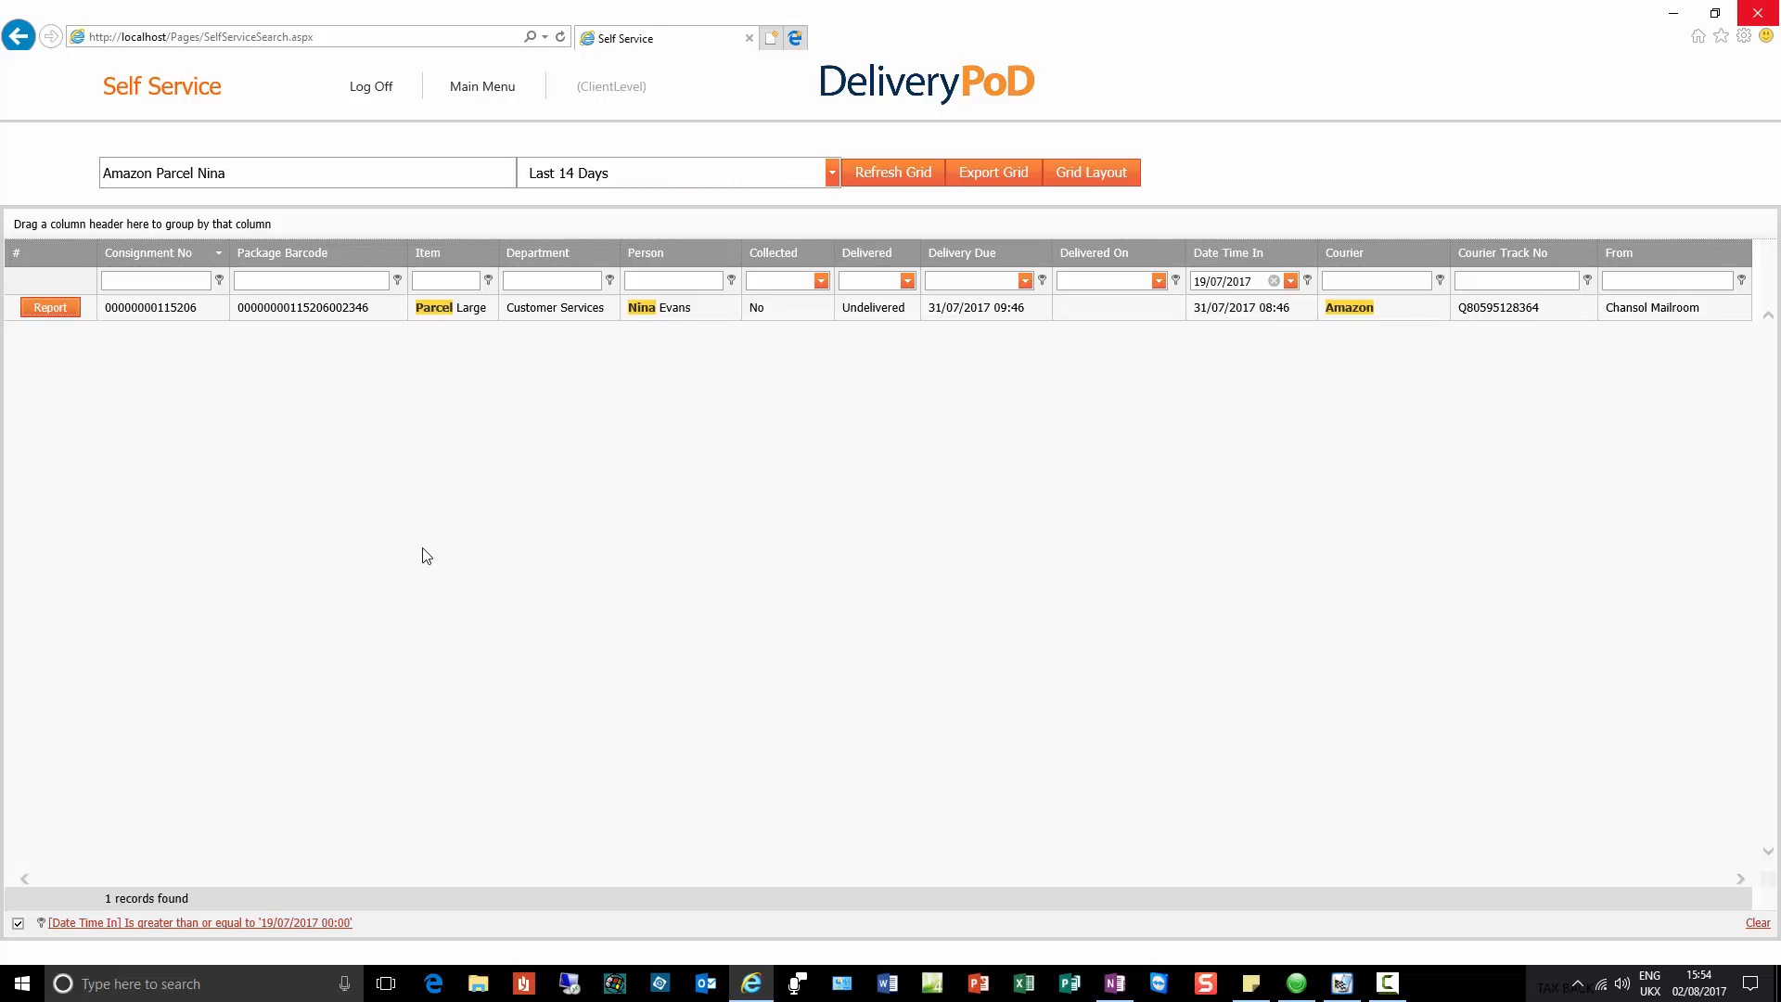
# Step: Switch the tracking report to Full Tracking Data, scroll through it, then close the viewer
pyautogui.scroll(-2, 1057, 735)
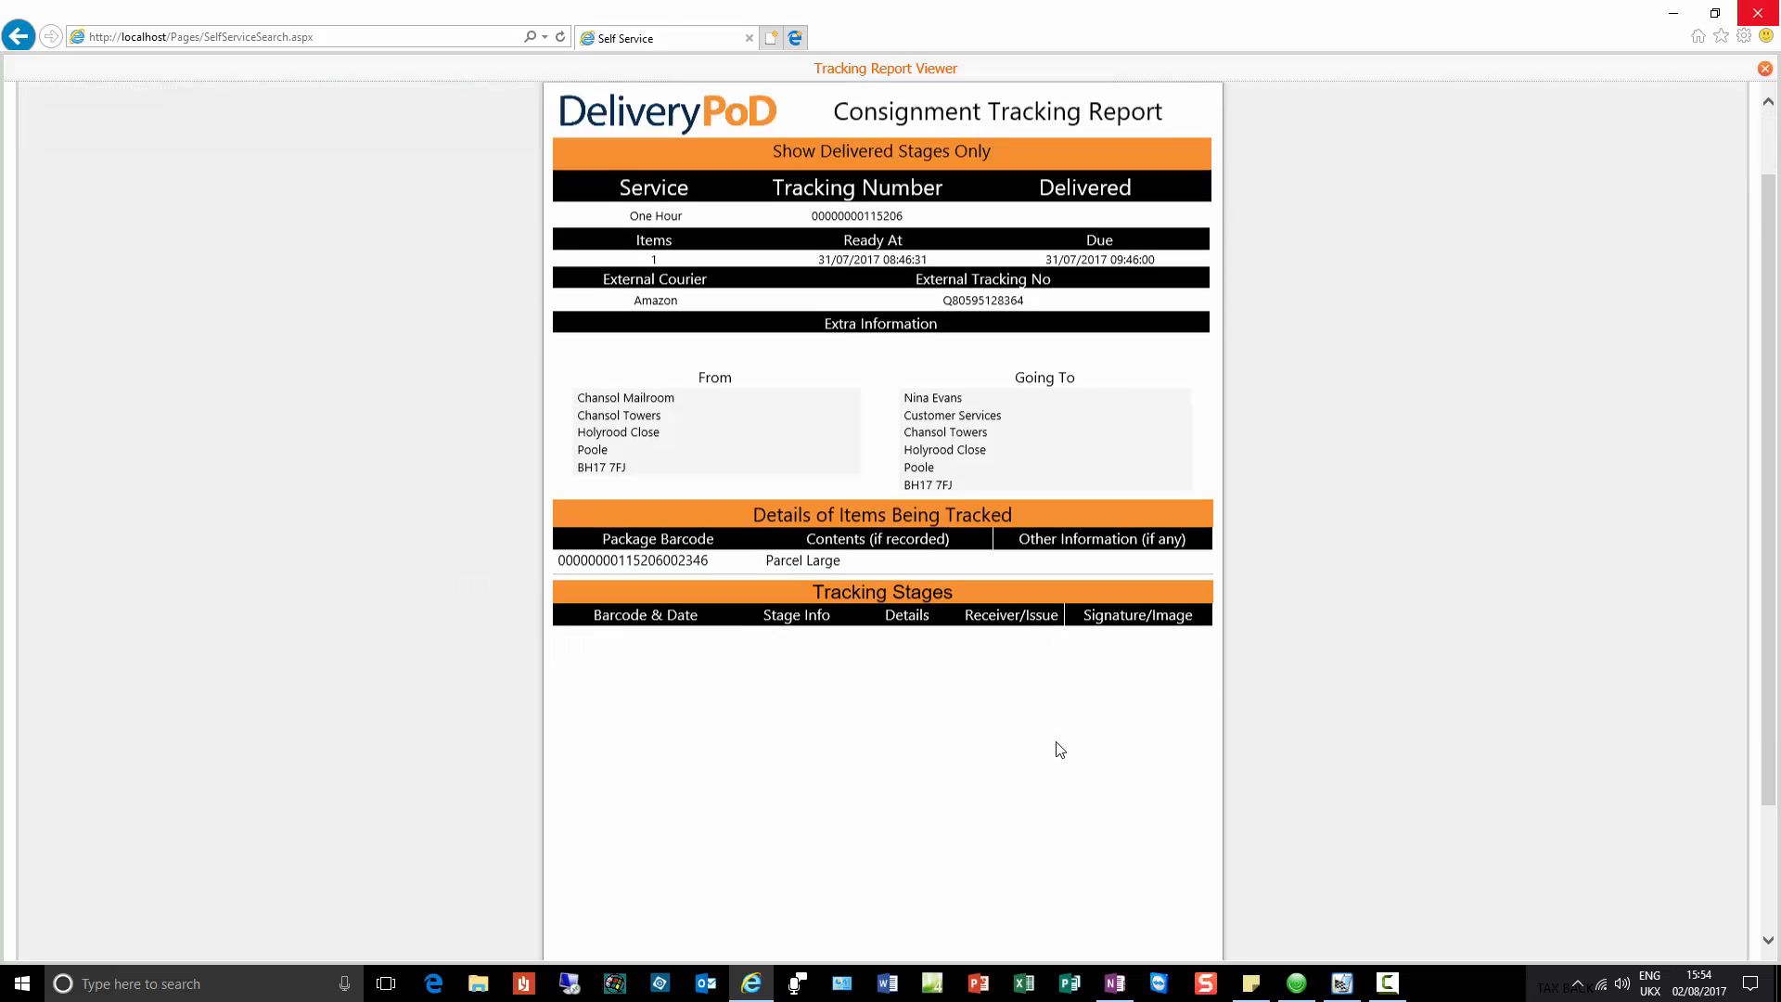
pyautogui.scroll(-2, 1060, 750)
pyautogui.scroll(3, 1054, 755)
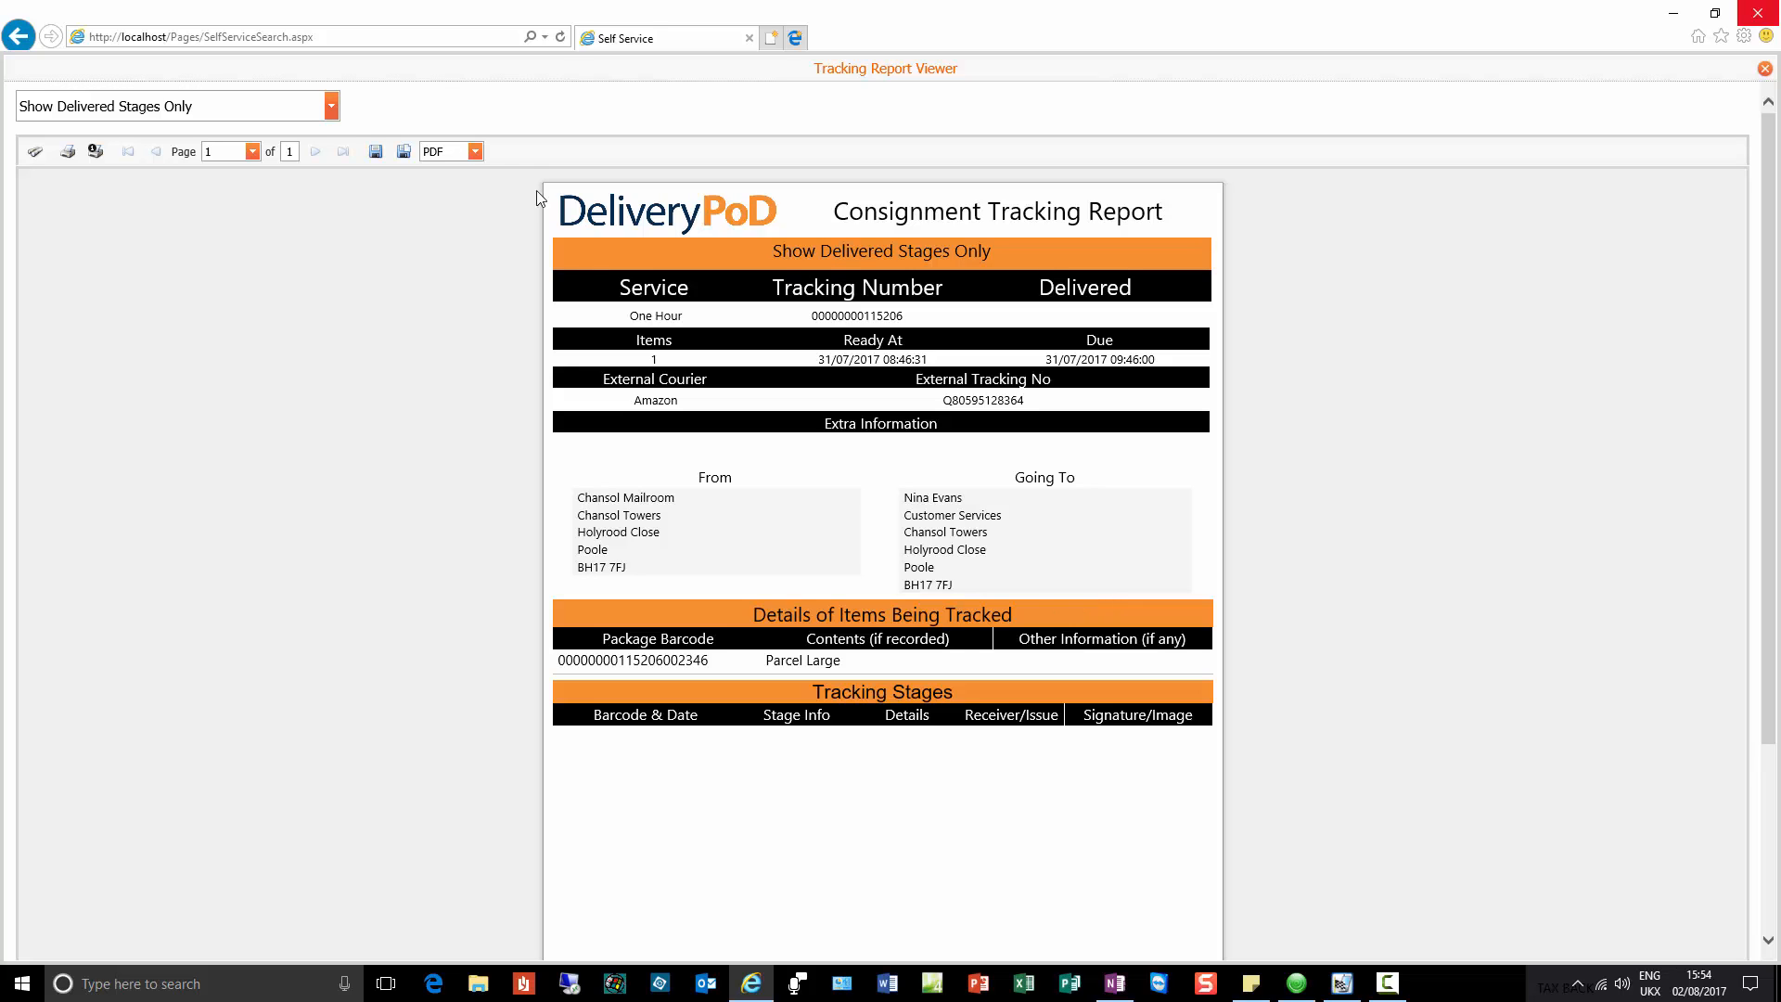
pyautogui.click(331, 106)
pyautogui.click(284, 177)
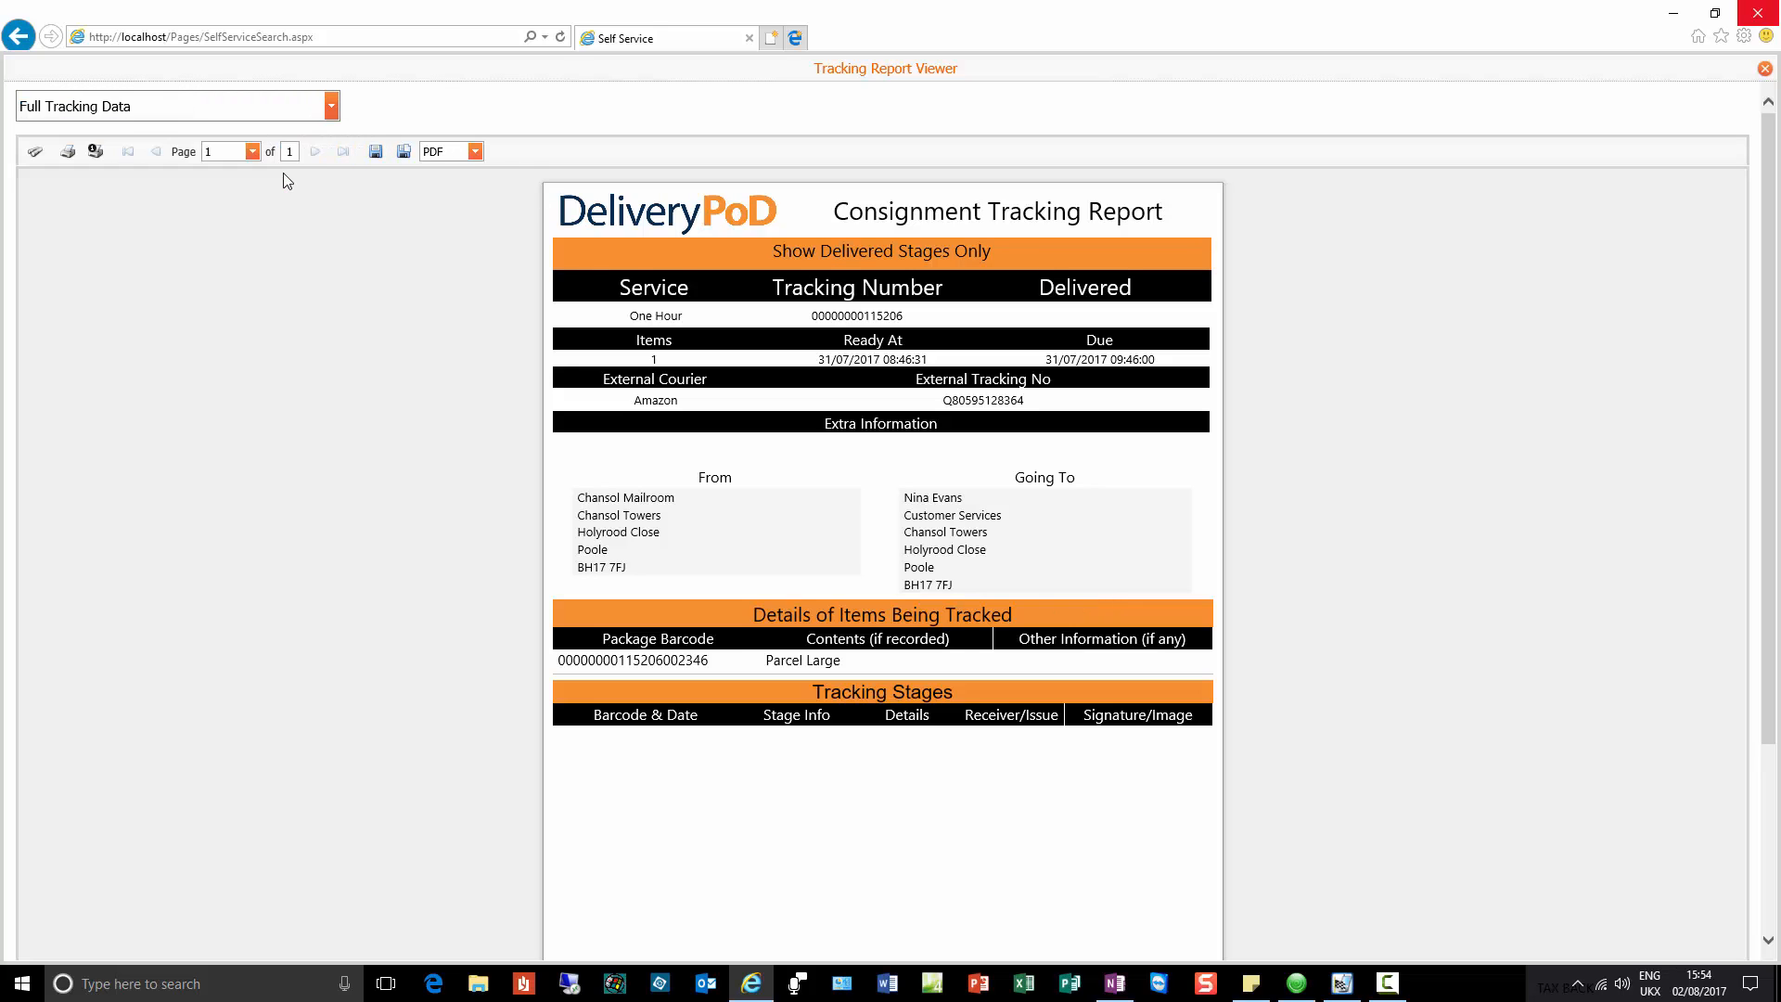
pyautogui.scroll(-1, 1054, 605)
pyautogui.scroll(-3, 1052, 601)
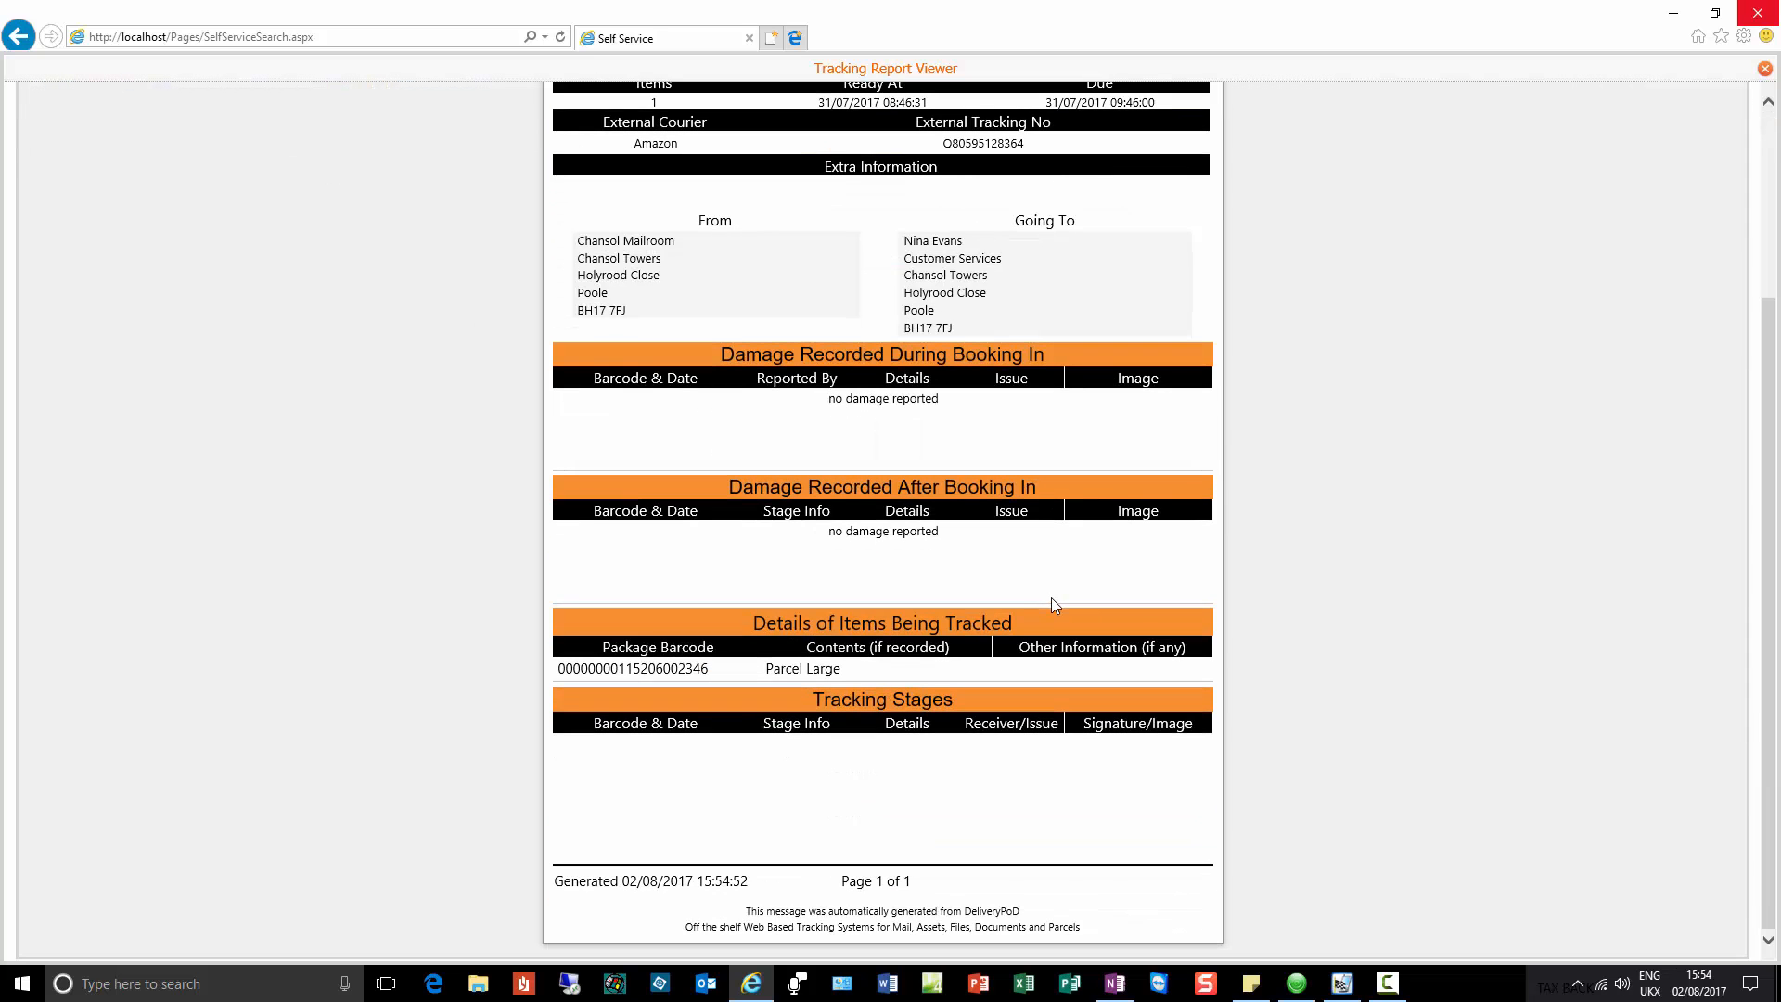
pyautogui.scroll(5, 1050, 597)
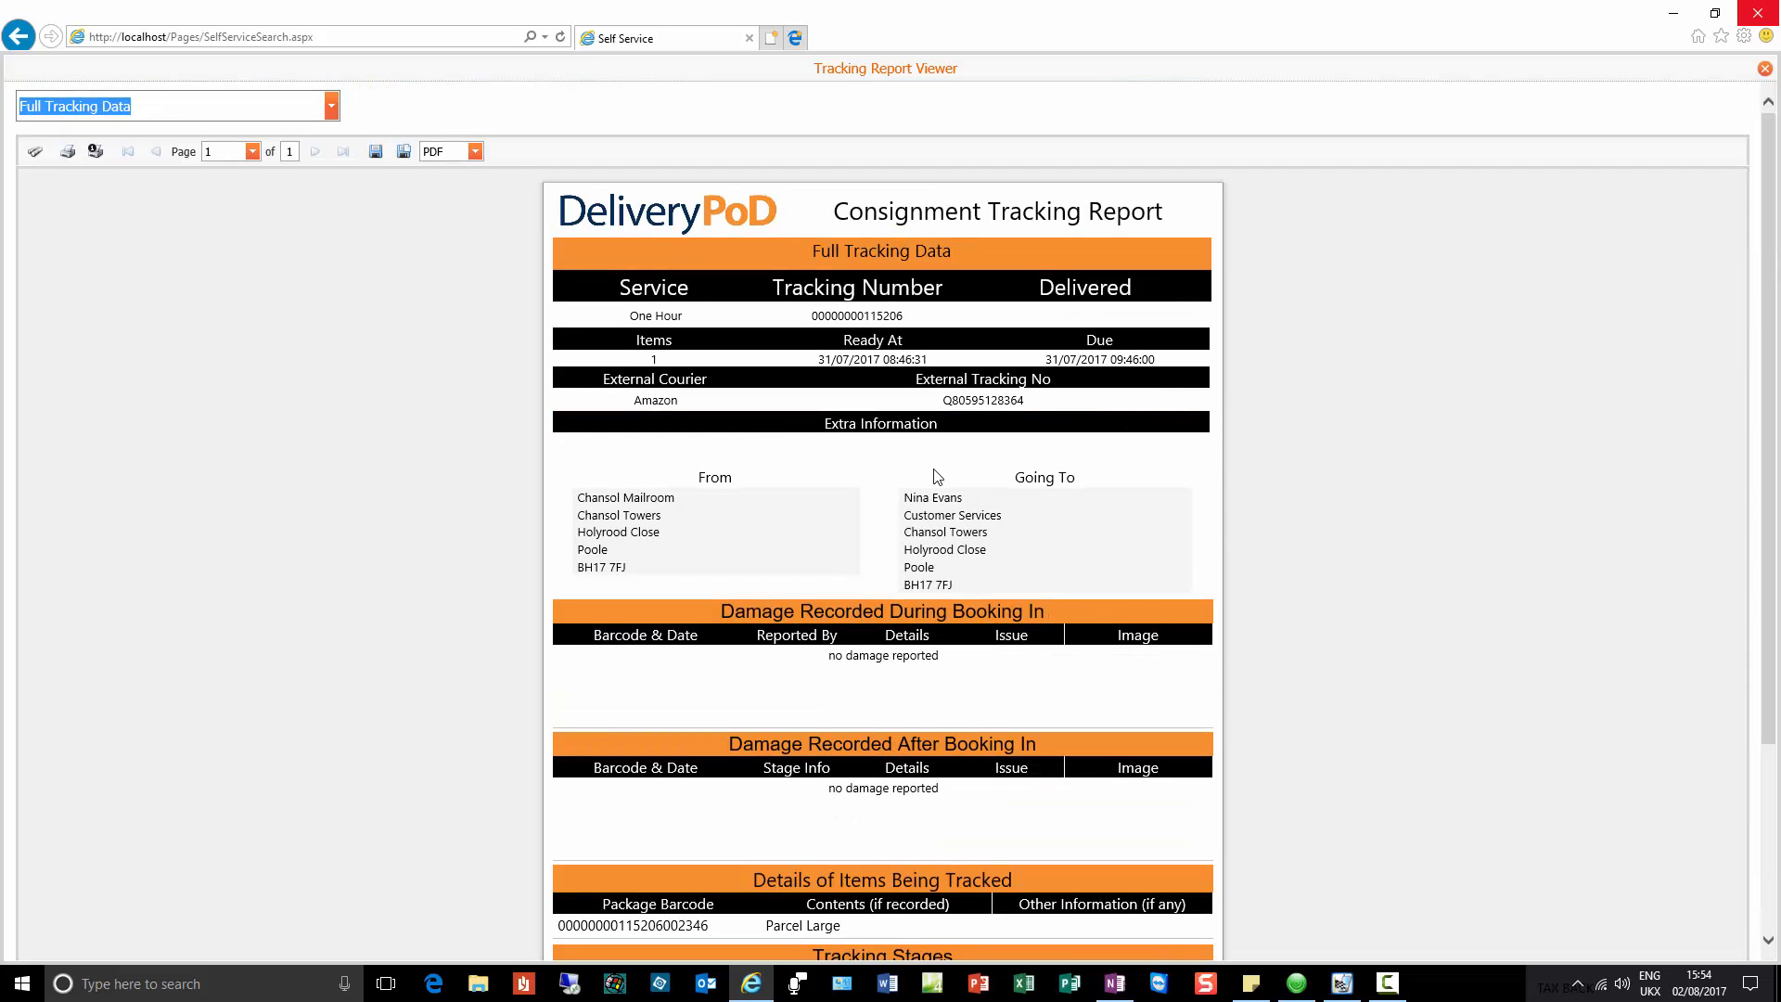
pyautogui.click(1765, 69)
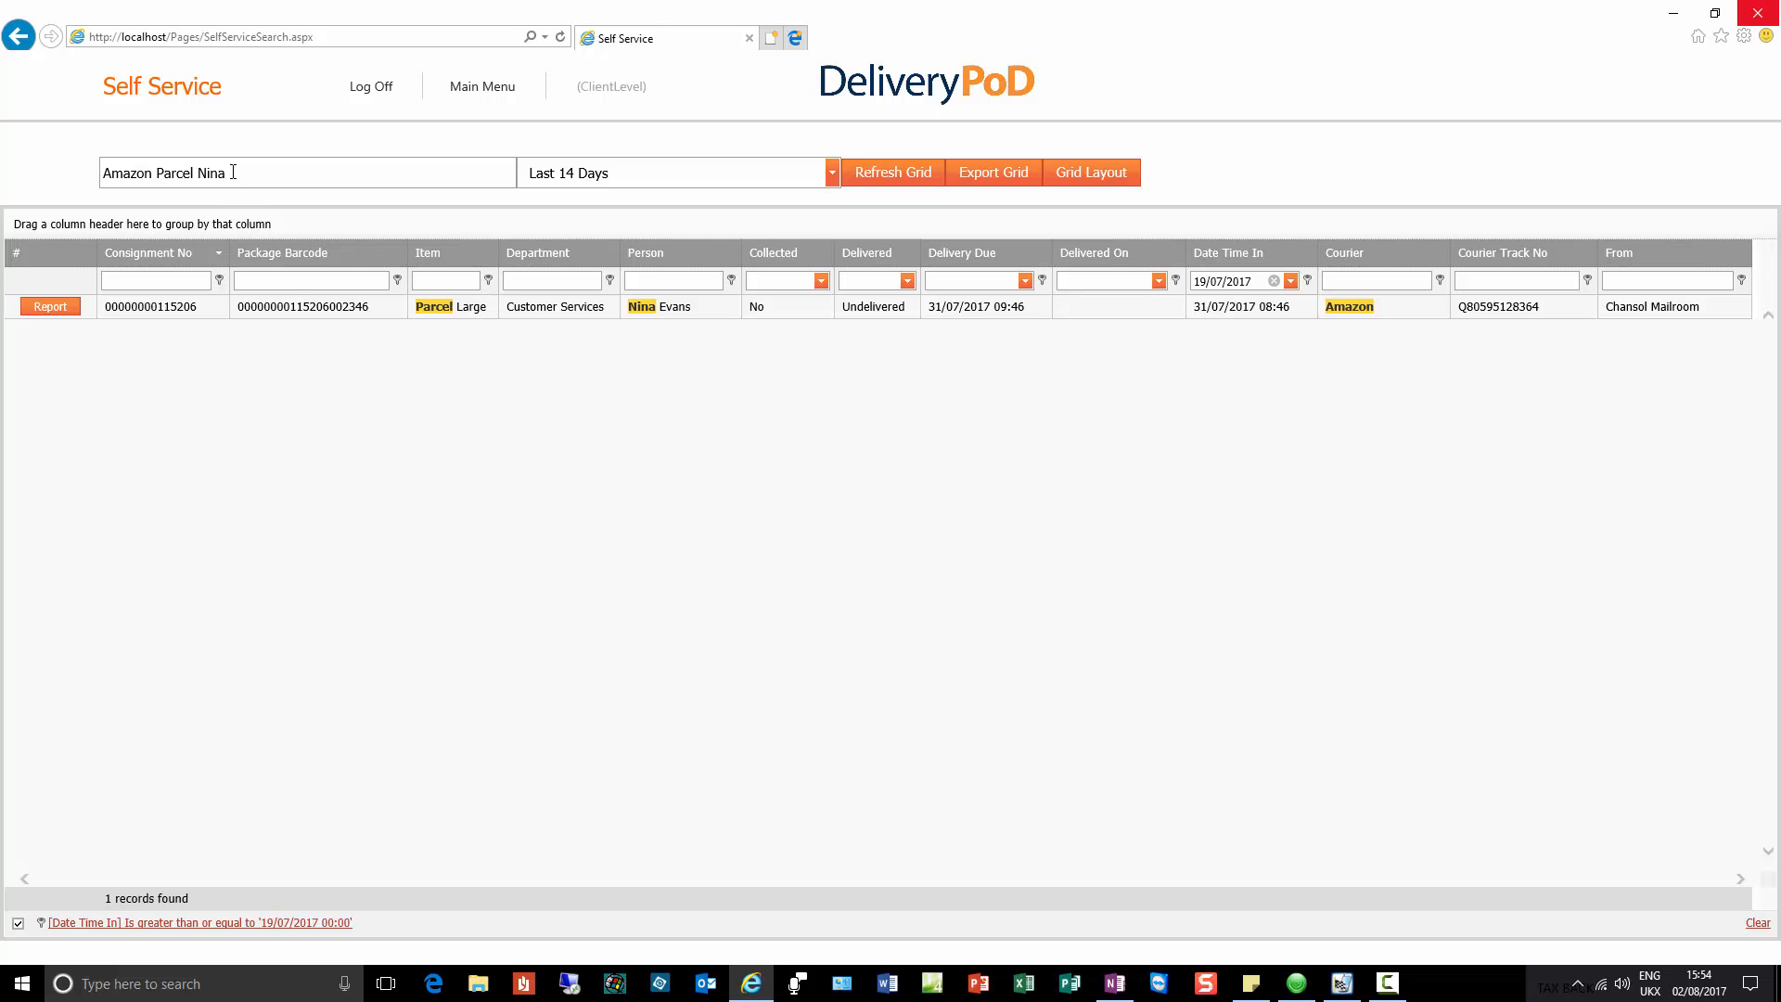
# Step: Clear the 'Amazon Parcel' search text so all recent parcels are listed again
pyautogui.moveTo(236, 172); pyautogui.dragTo(20, 172)
pyautogui.press('BackSpace')
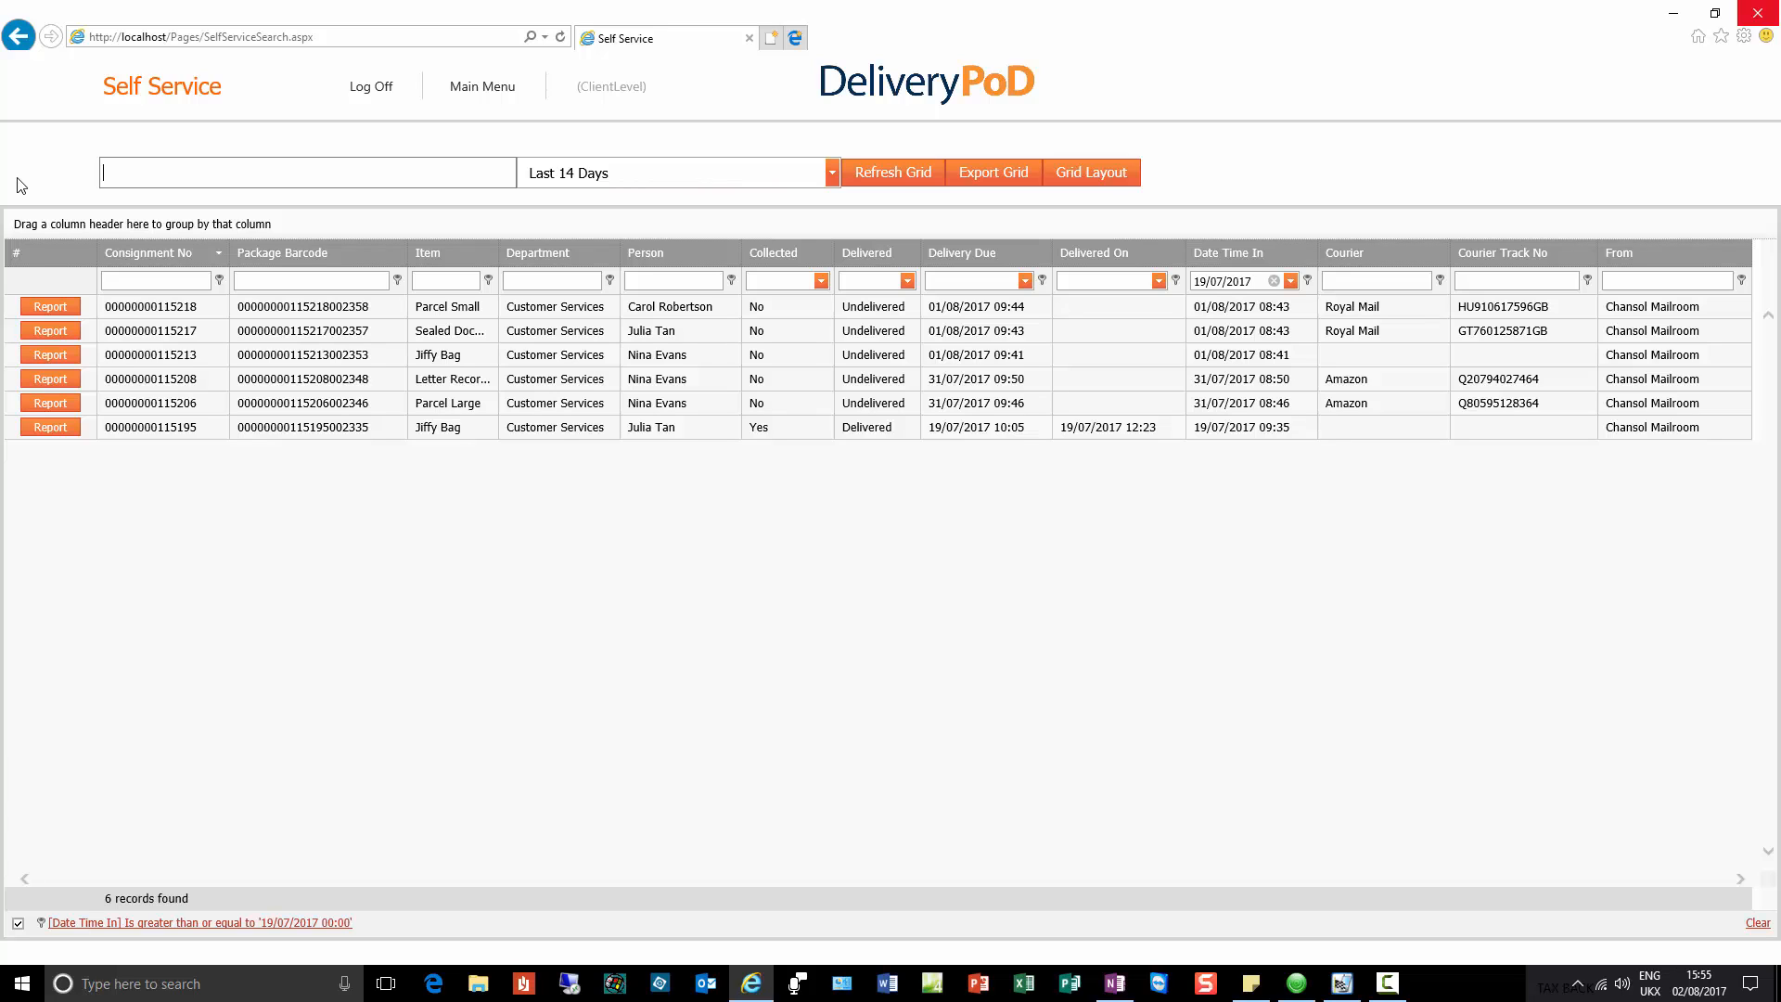
pyautogui.click(1721, 37)
# Step: From the Self Service Logon favourite, sign in as a Legal Dept user and decline saving the password
pyautogui.click(1612, 127)
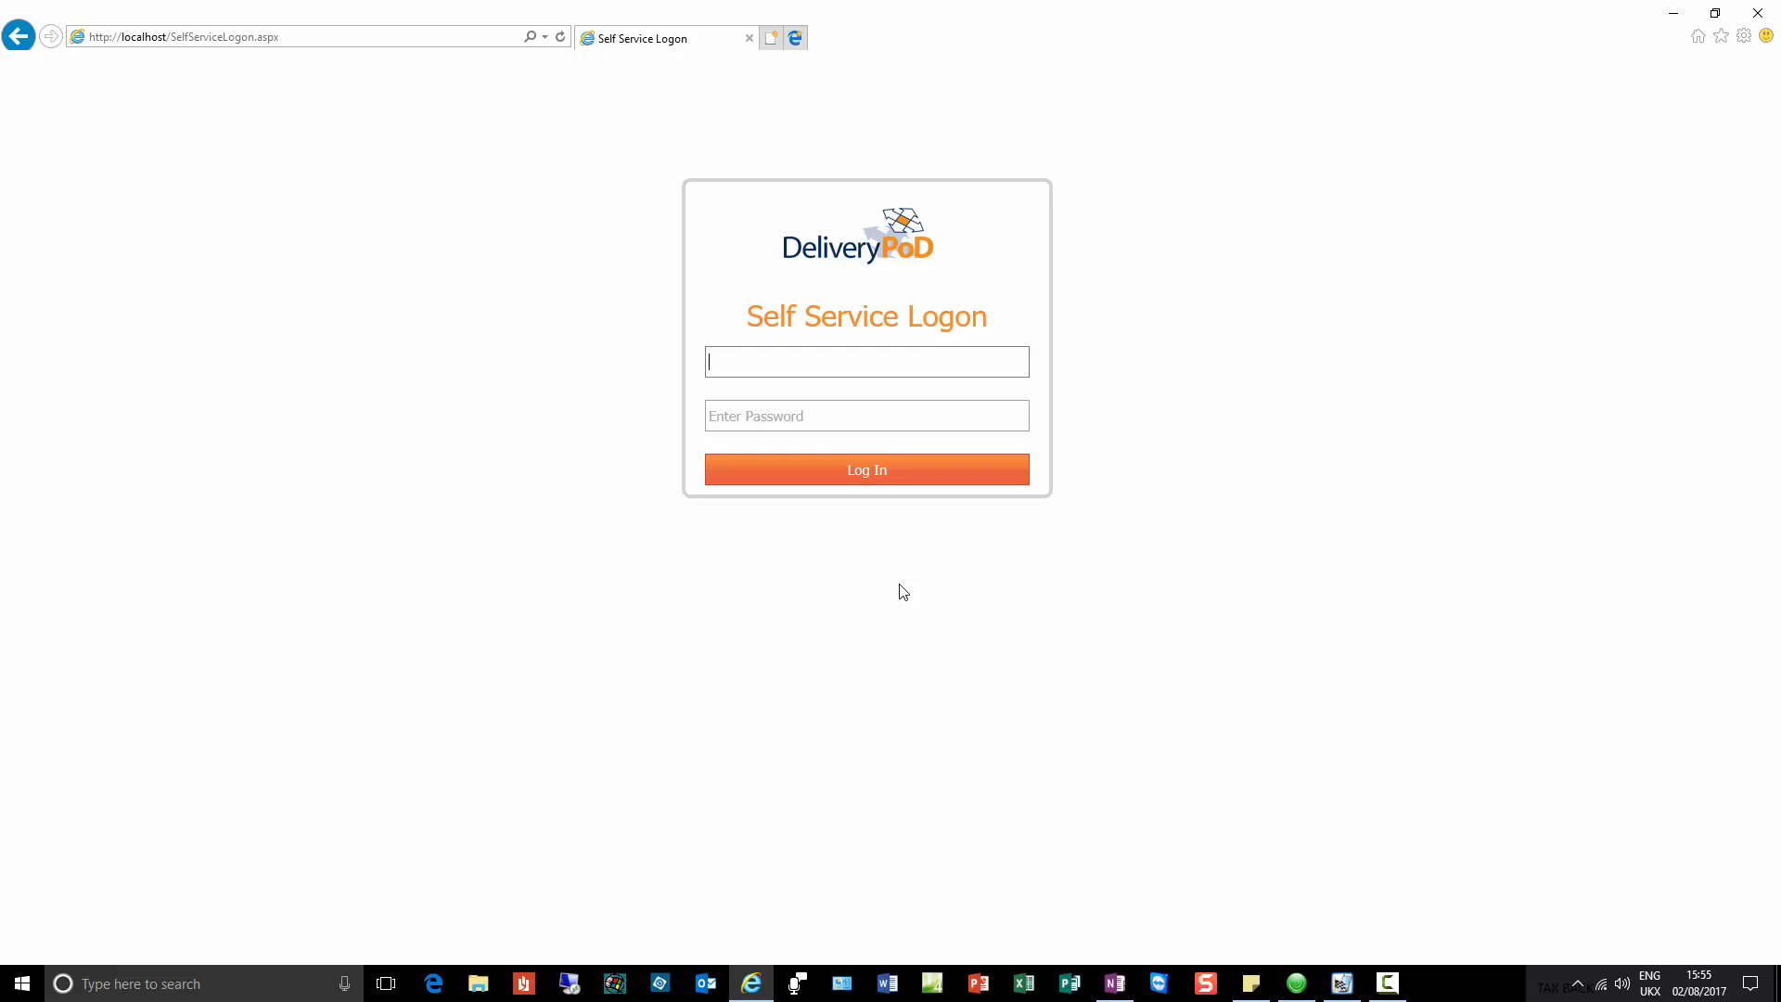
pyautogui.press('Tab')
pyautogui.write('****')
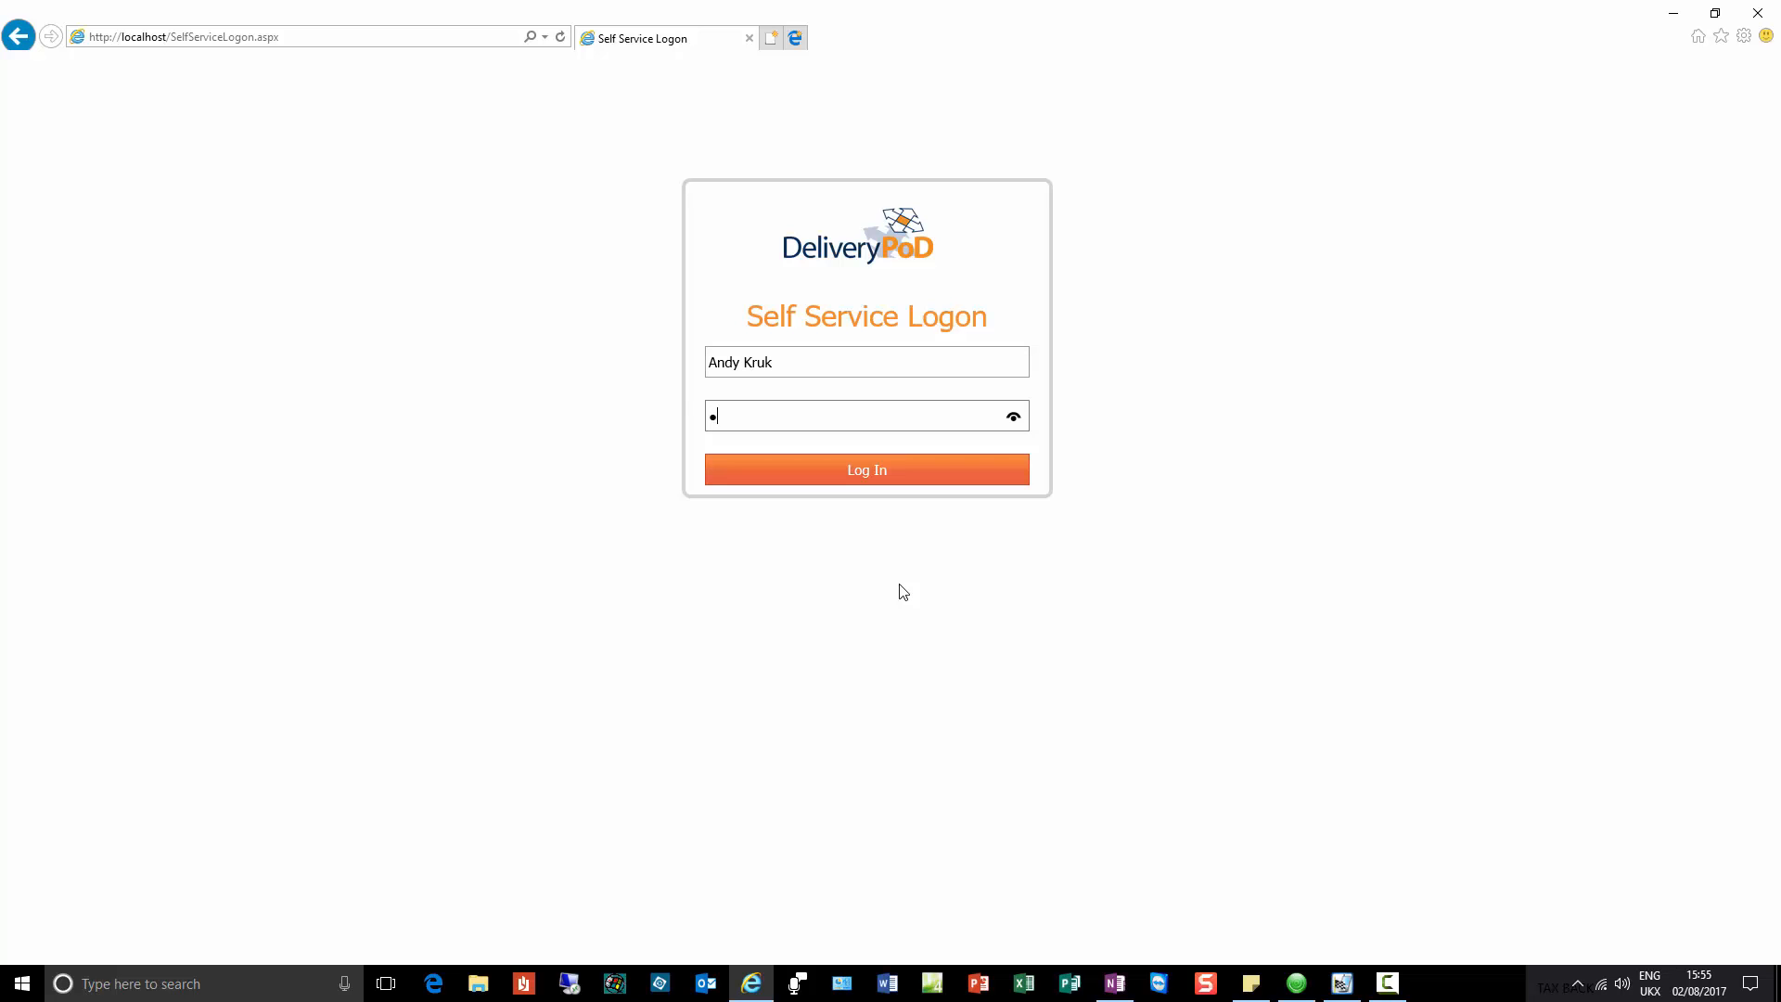
pyautogui.write('****')
pyautogui.press('Return')
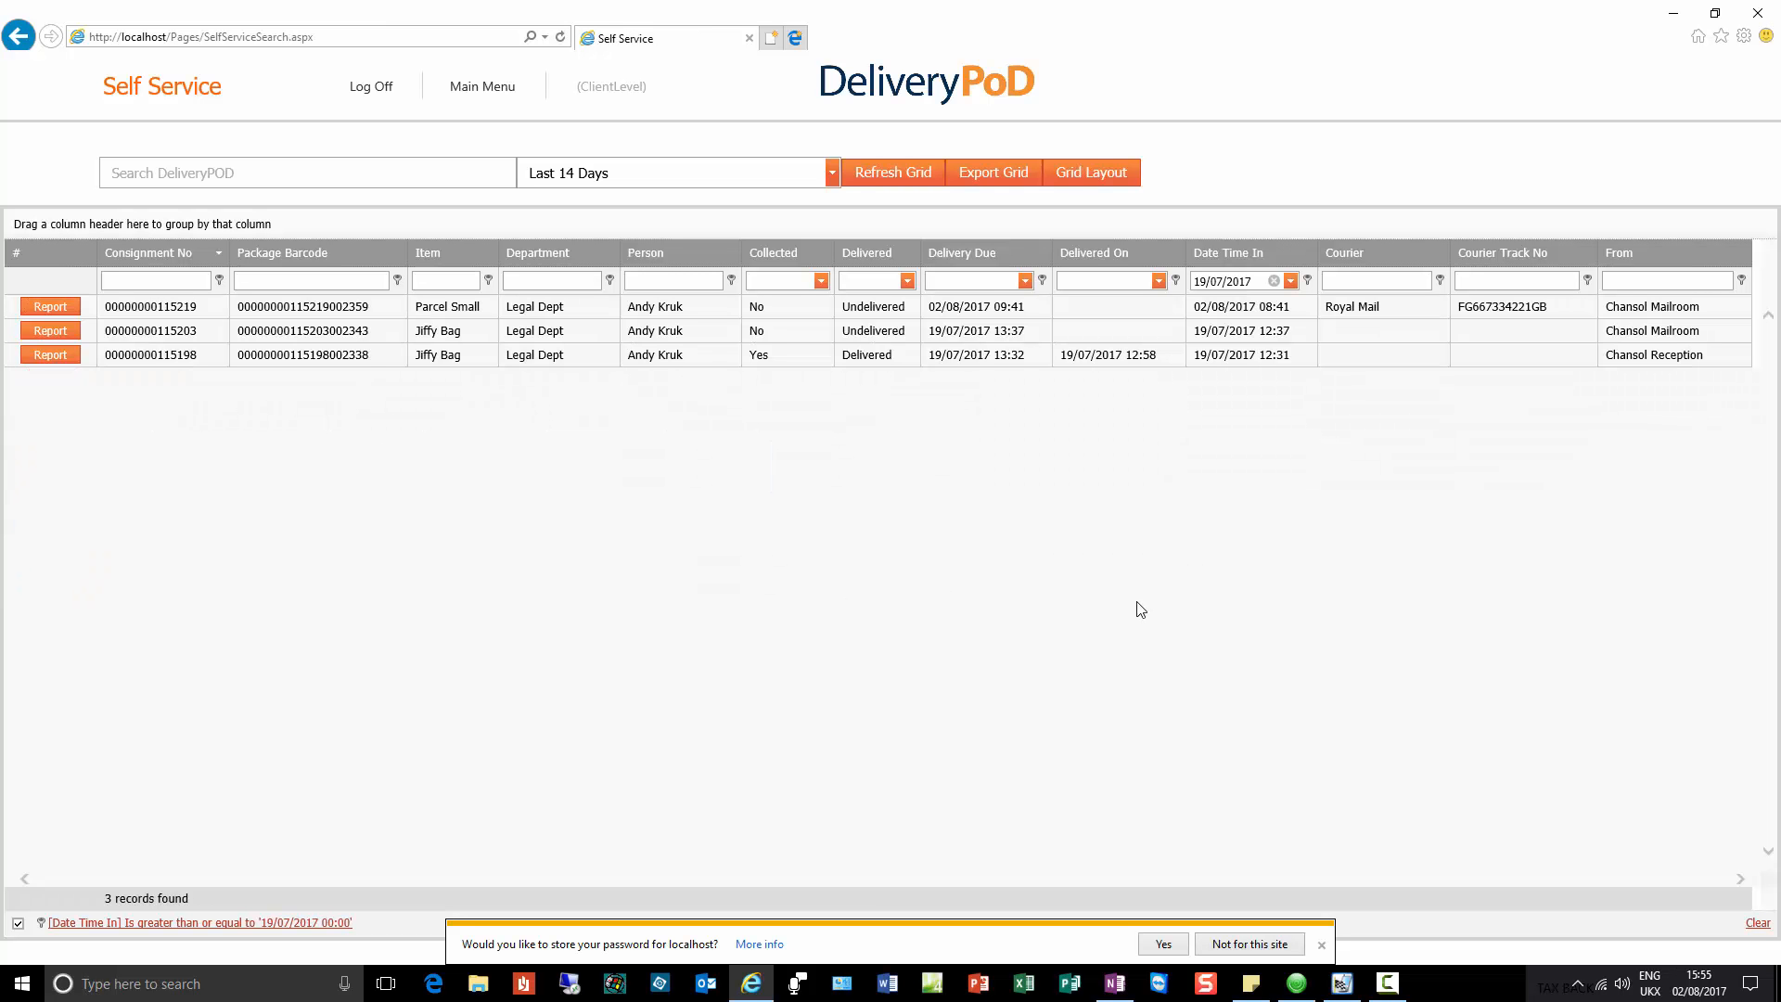
pyautogui.click(1250, 944)
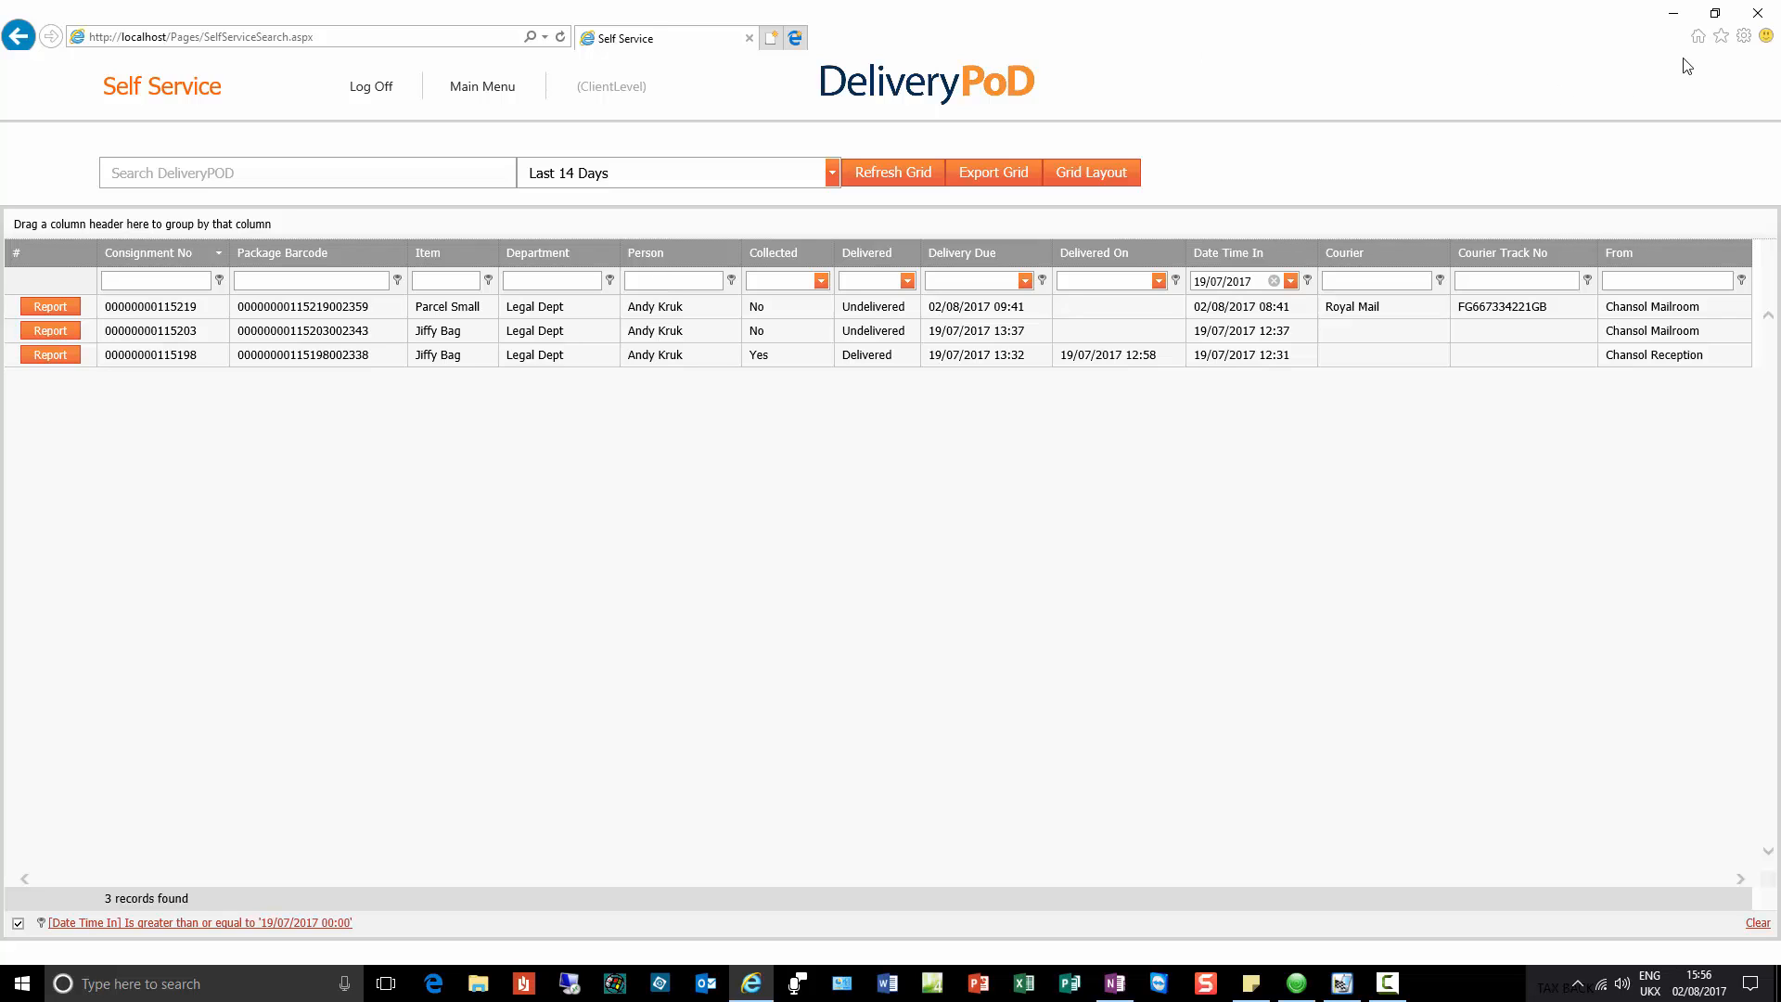
# Step: Sign in to DeliveryPoD as the system administrator and open Self Service Portal Access
pyautogui.click(1722, 36)
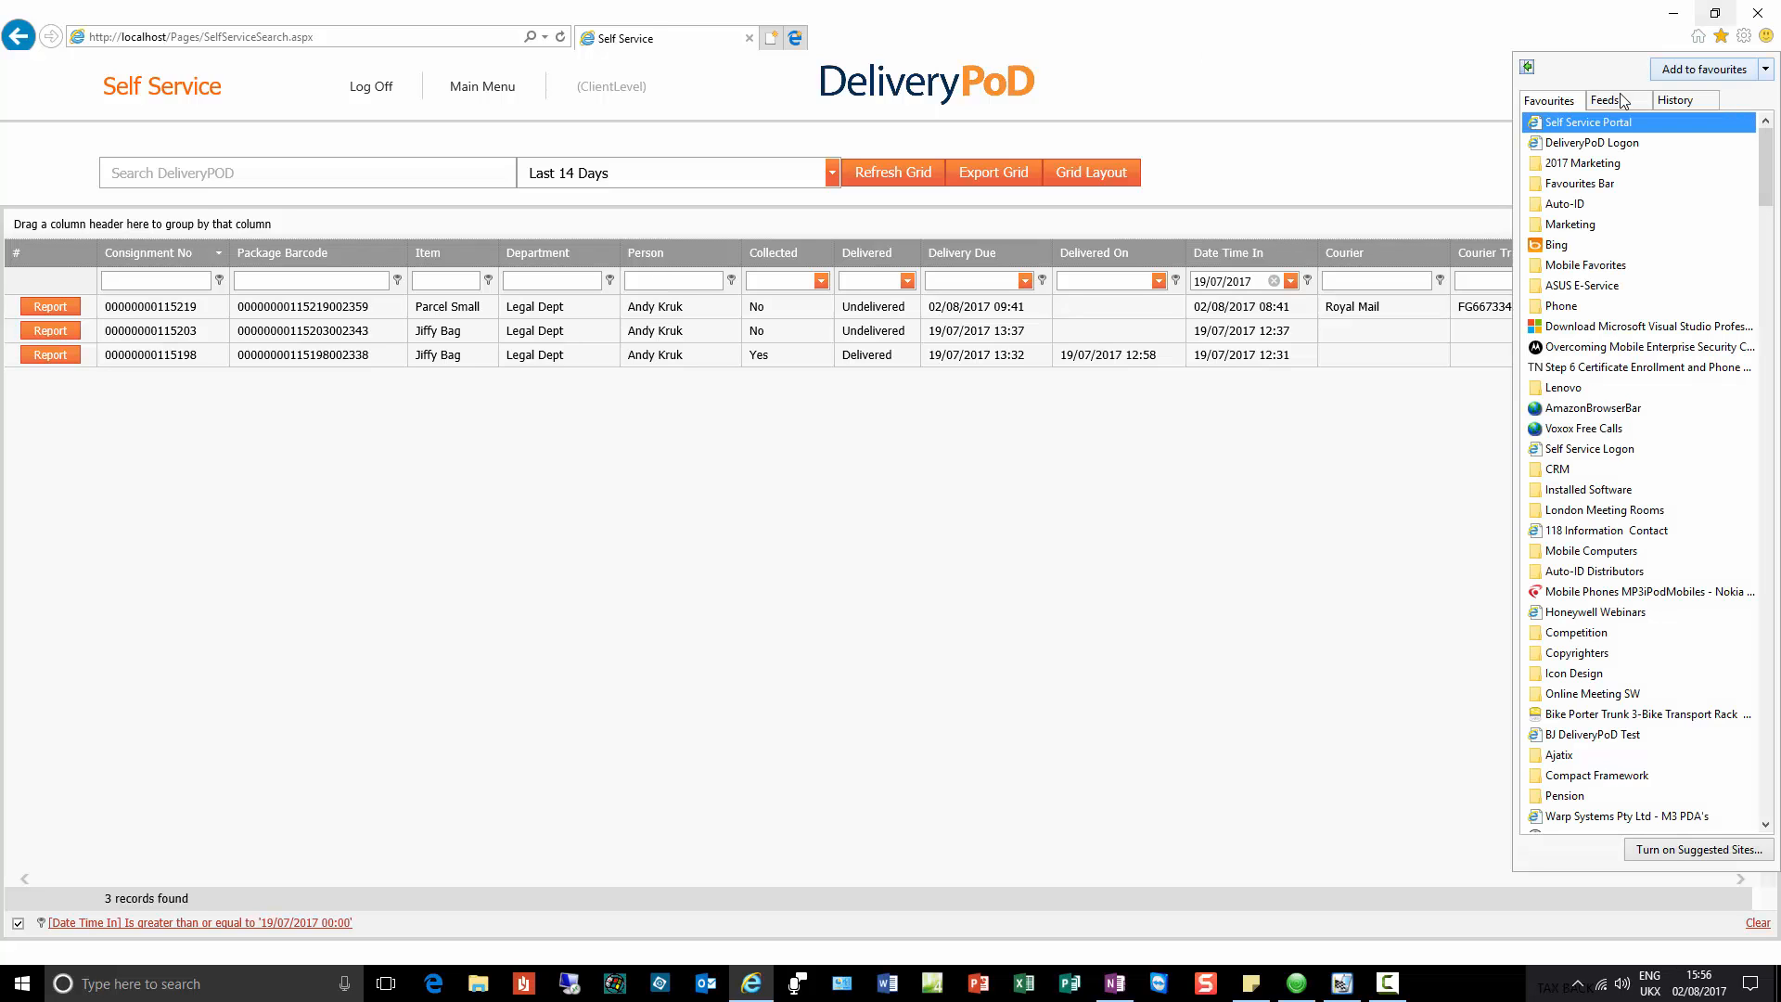
pyautogui.click(1592, 142)
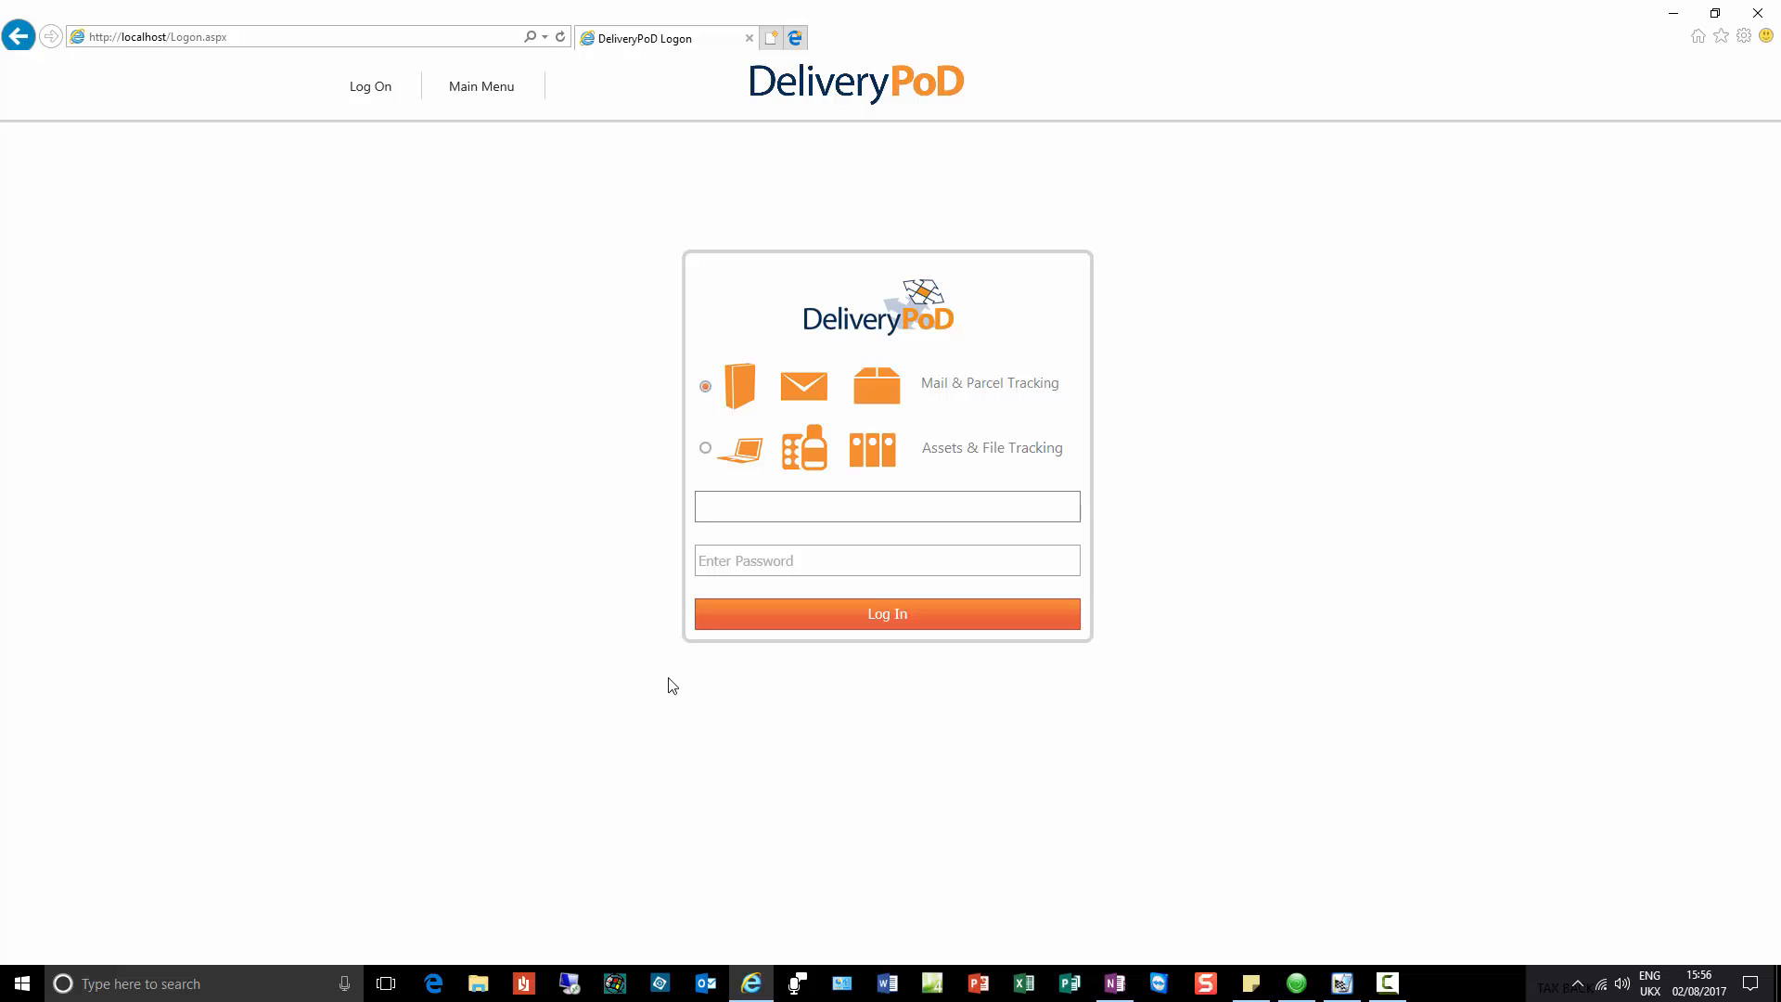
pyautogui.write('Mike Admin')
pyautogui.press('Tab')
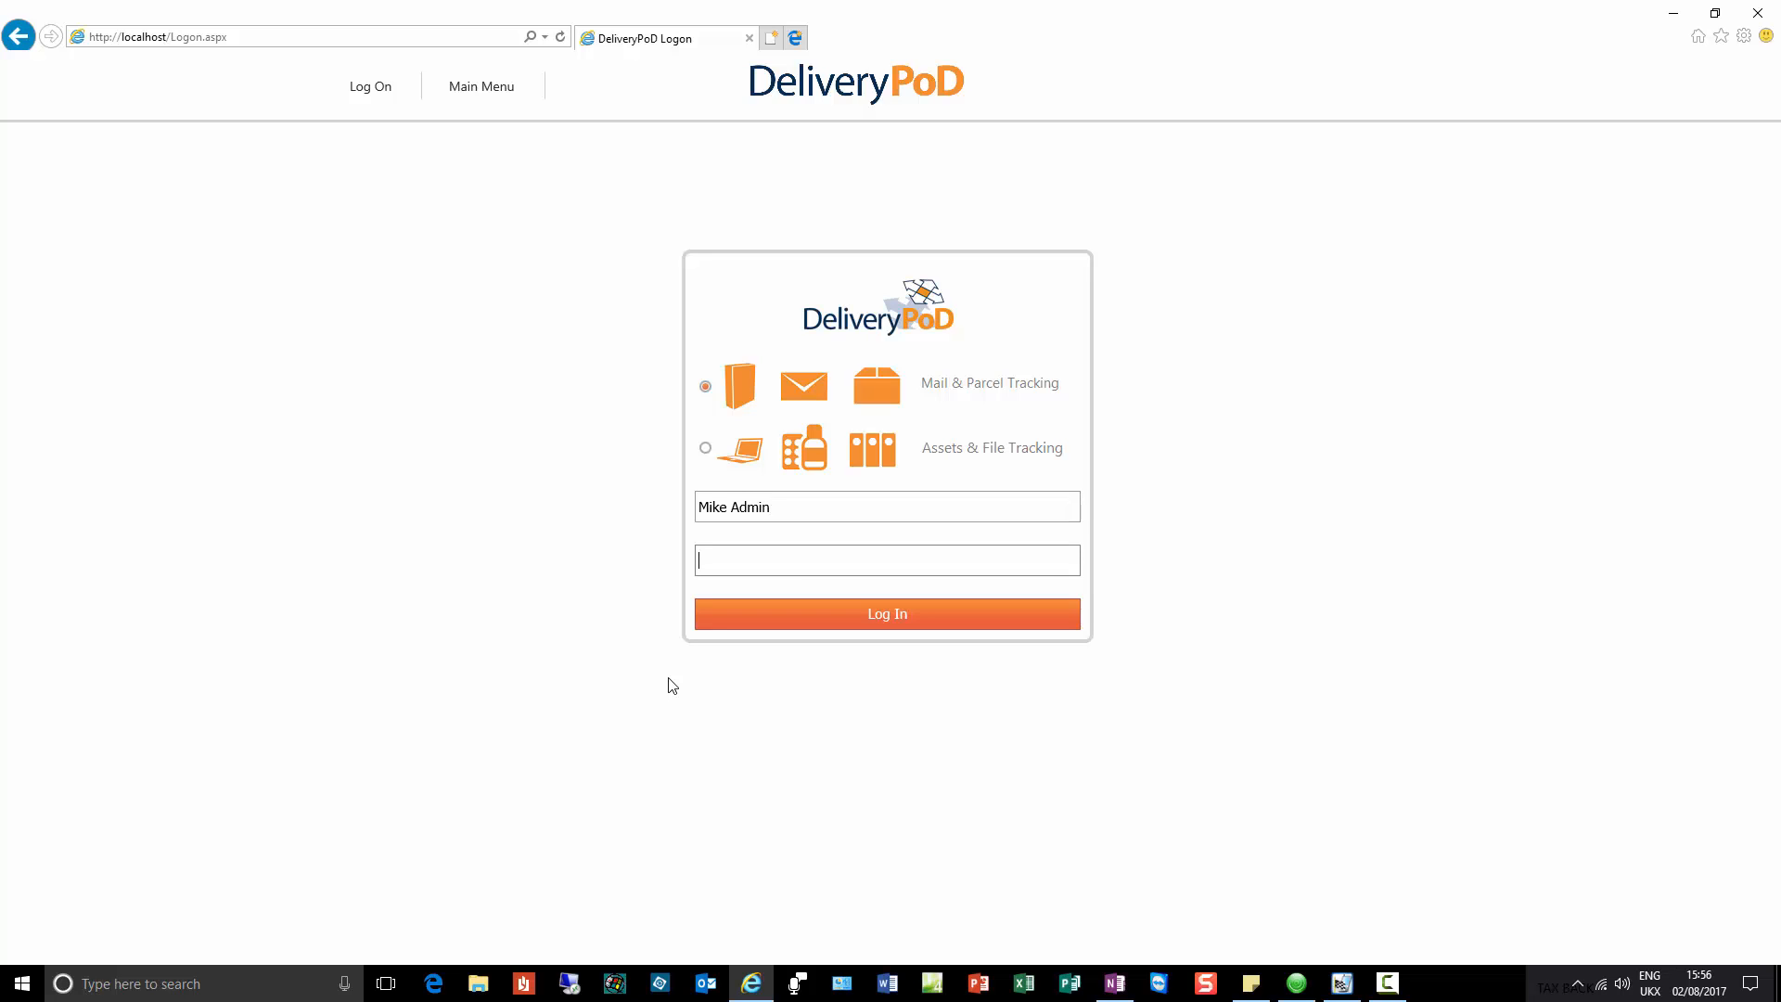
pyautogui.write('••••••••')
pyautogui.press('Return')
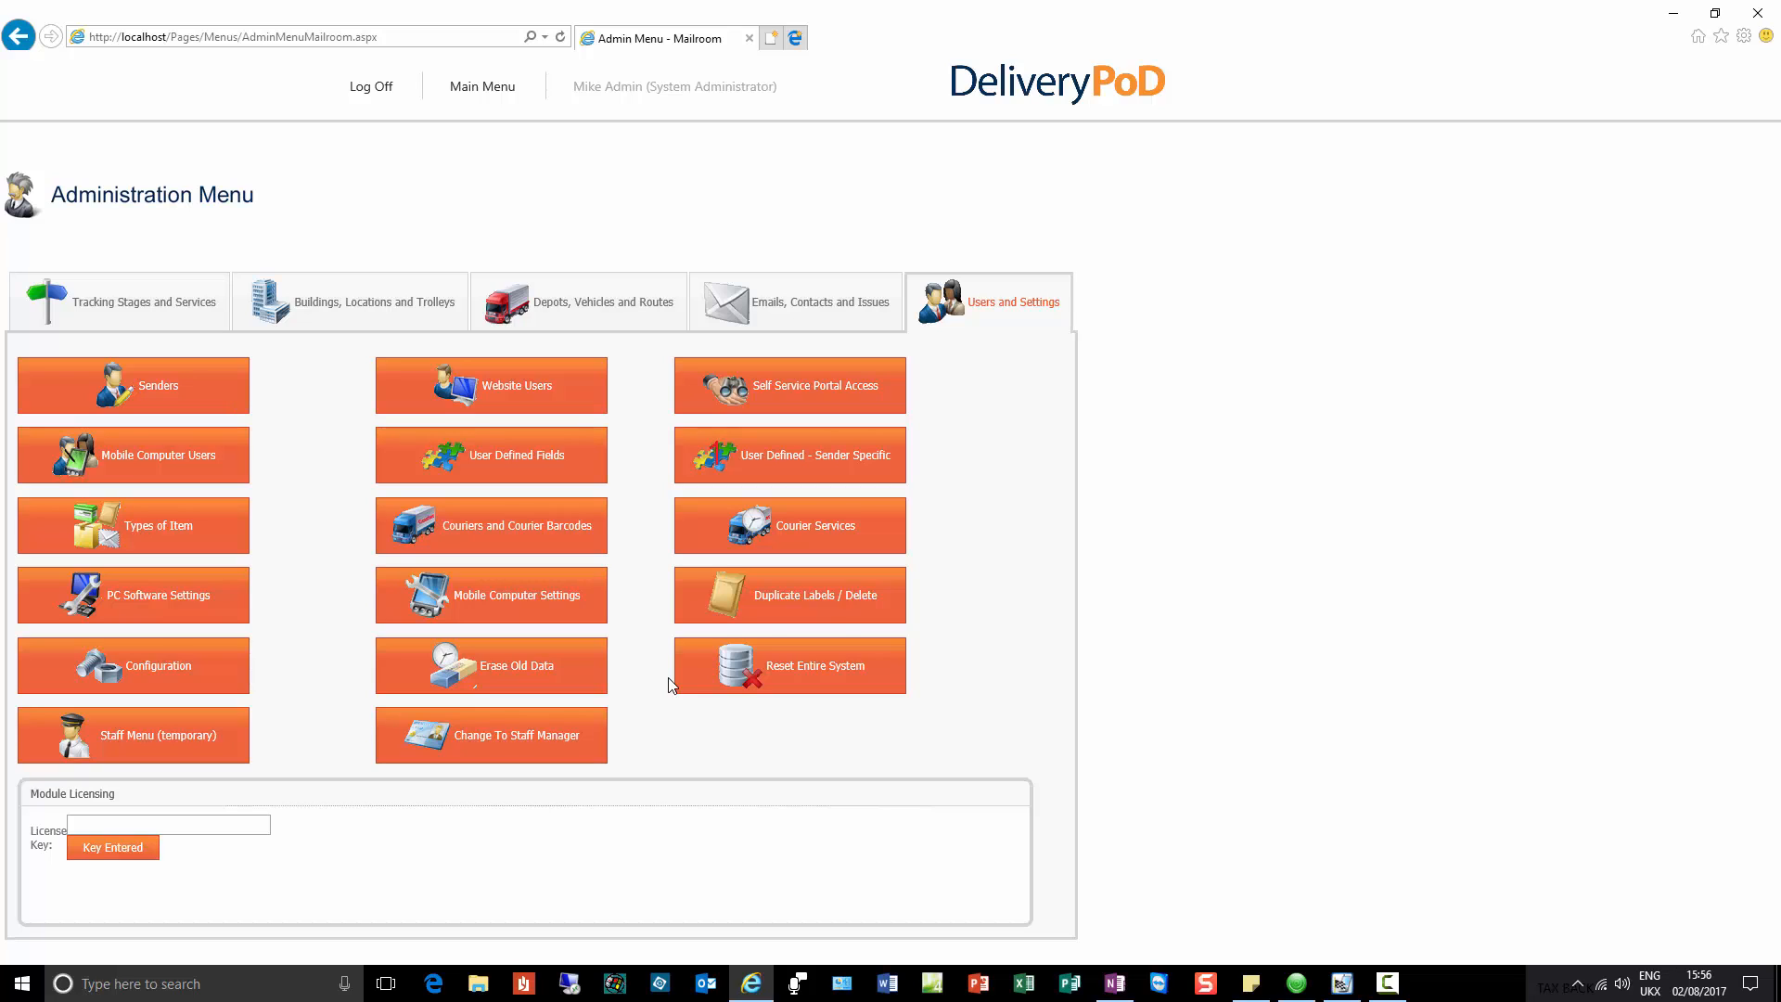
pyautogui.click(813, 384)
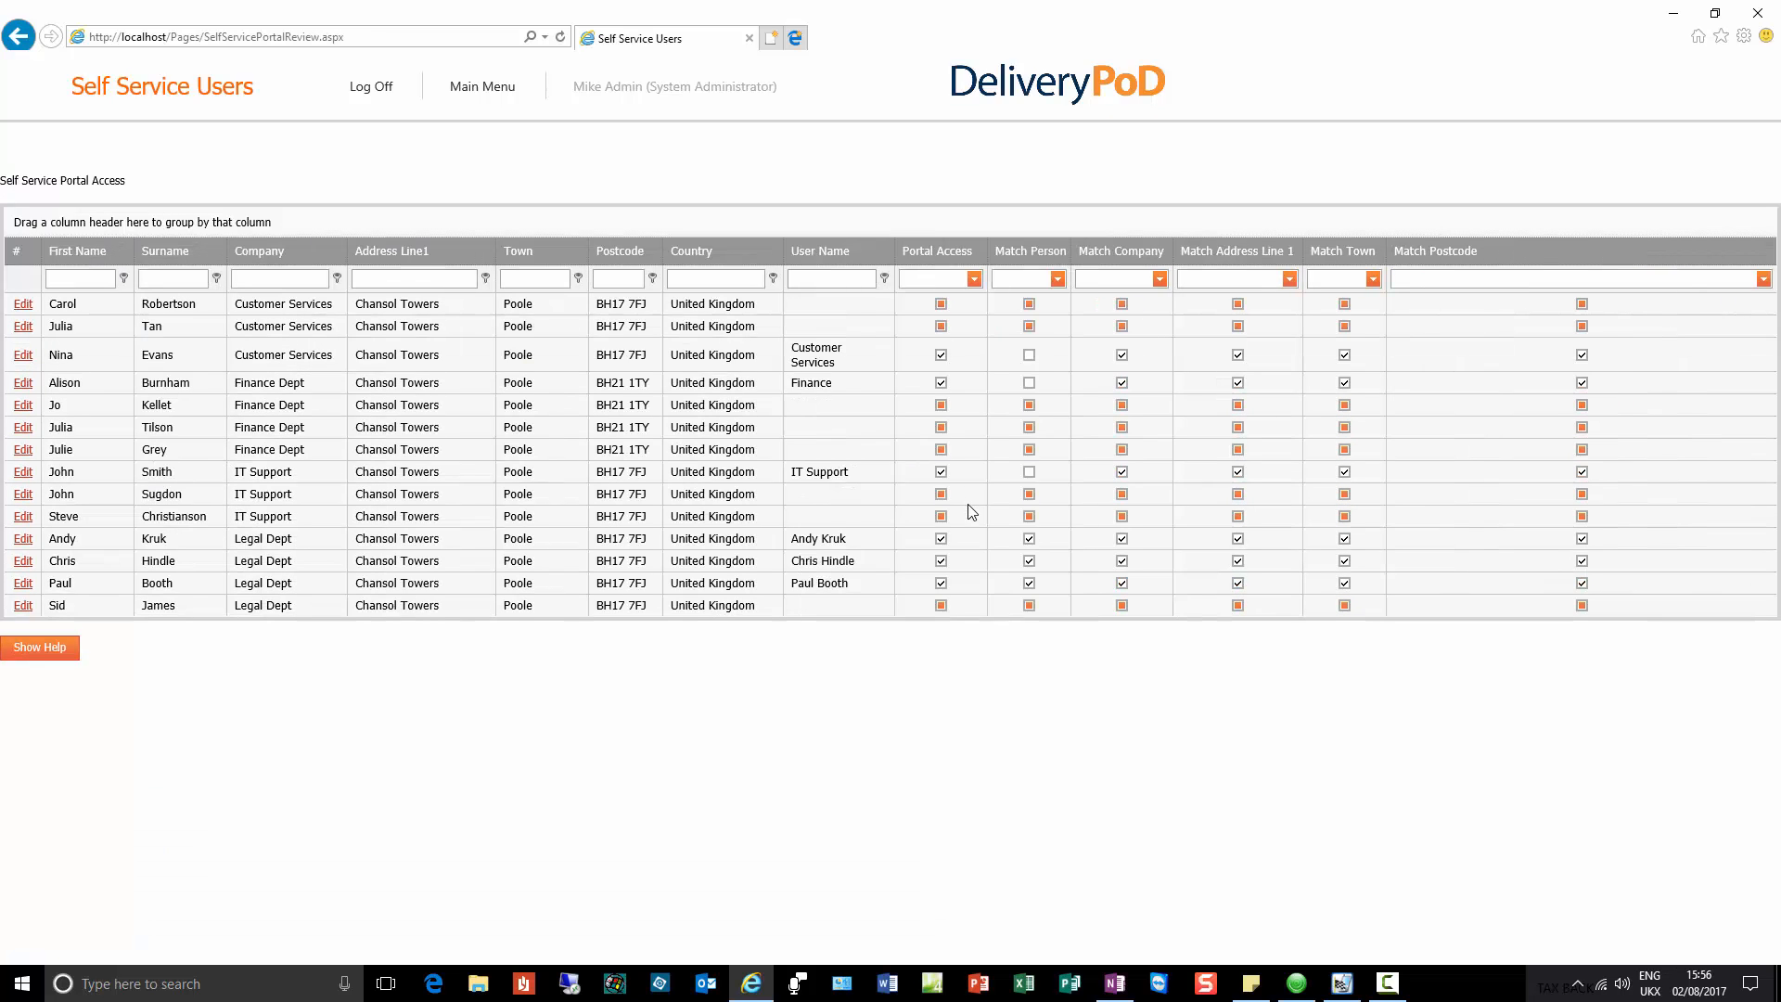
# Step: Edit the second IT Support contact, enter its portal user name and tick Allow access
pyautogui.click(24, 496)
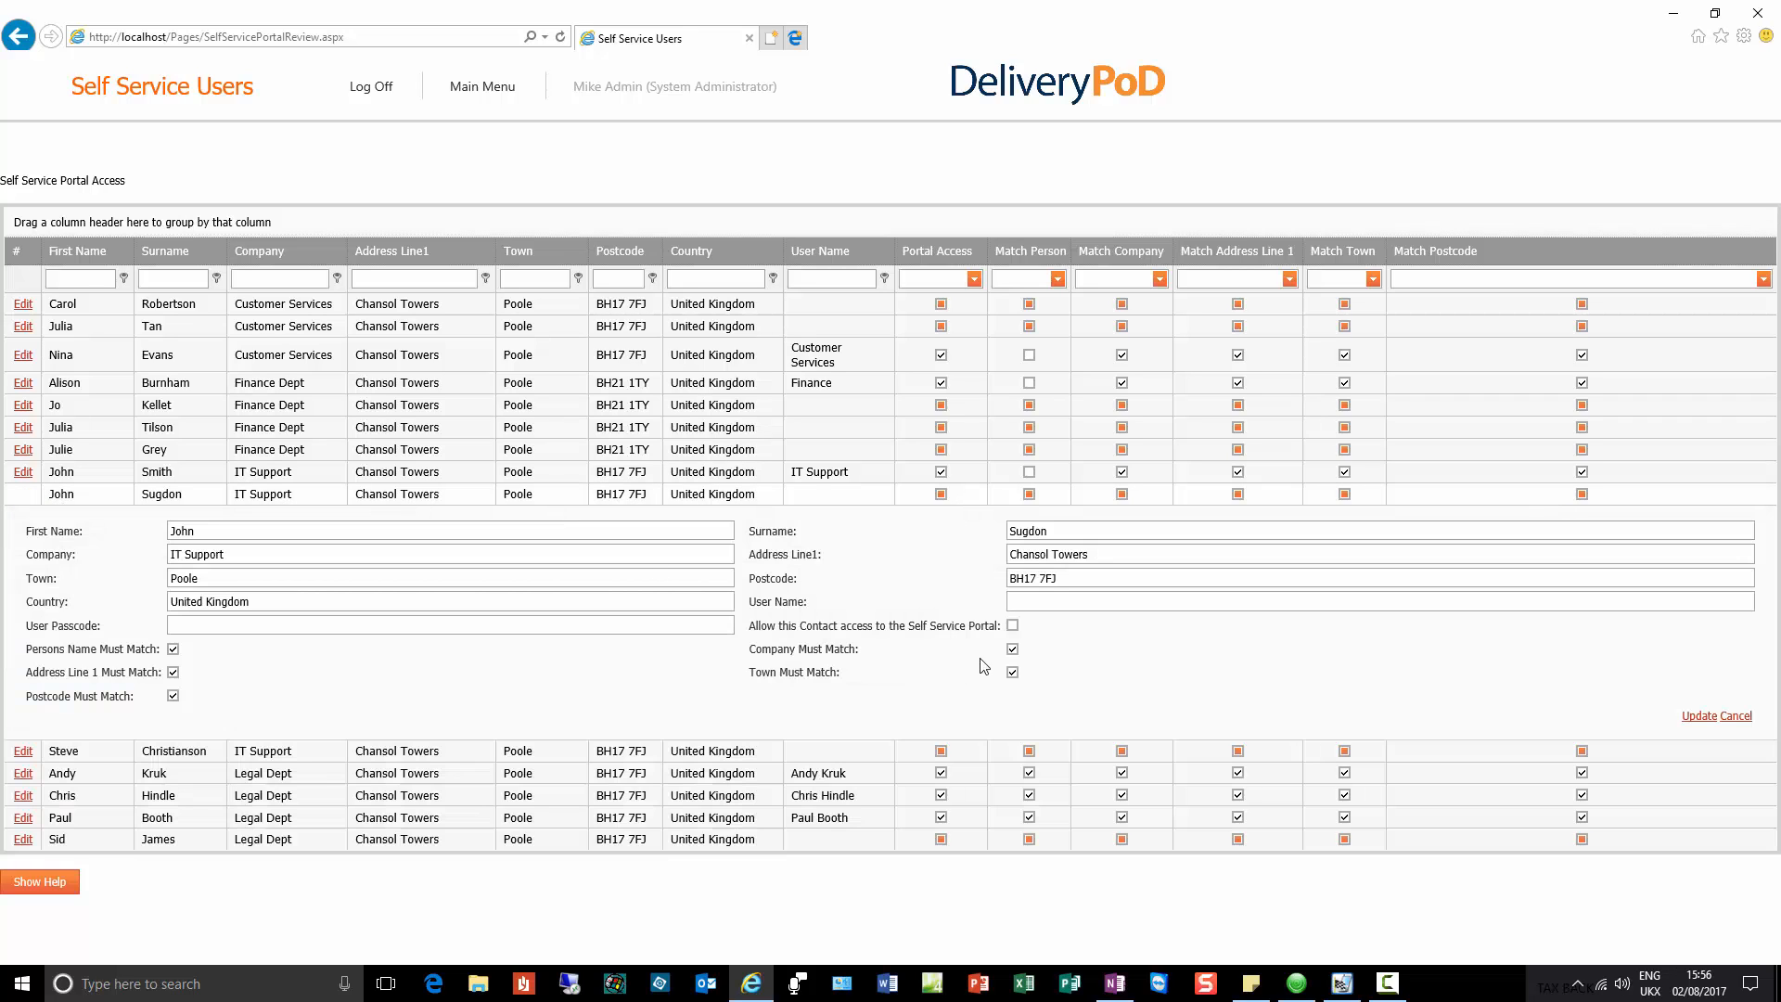
pyautogui.click(1024, 602)
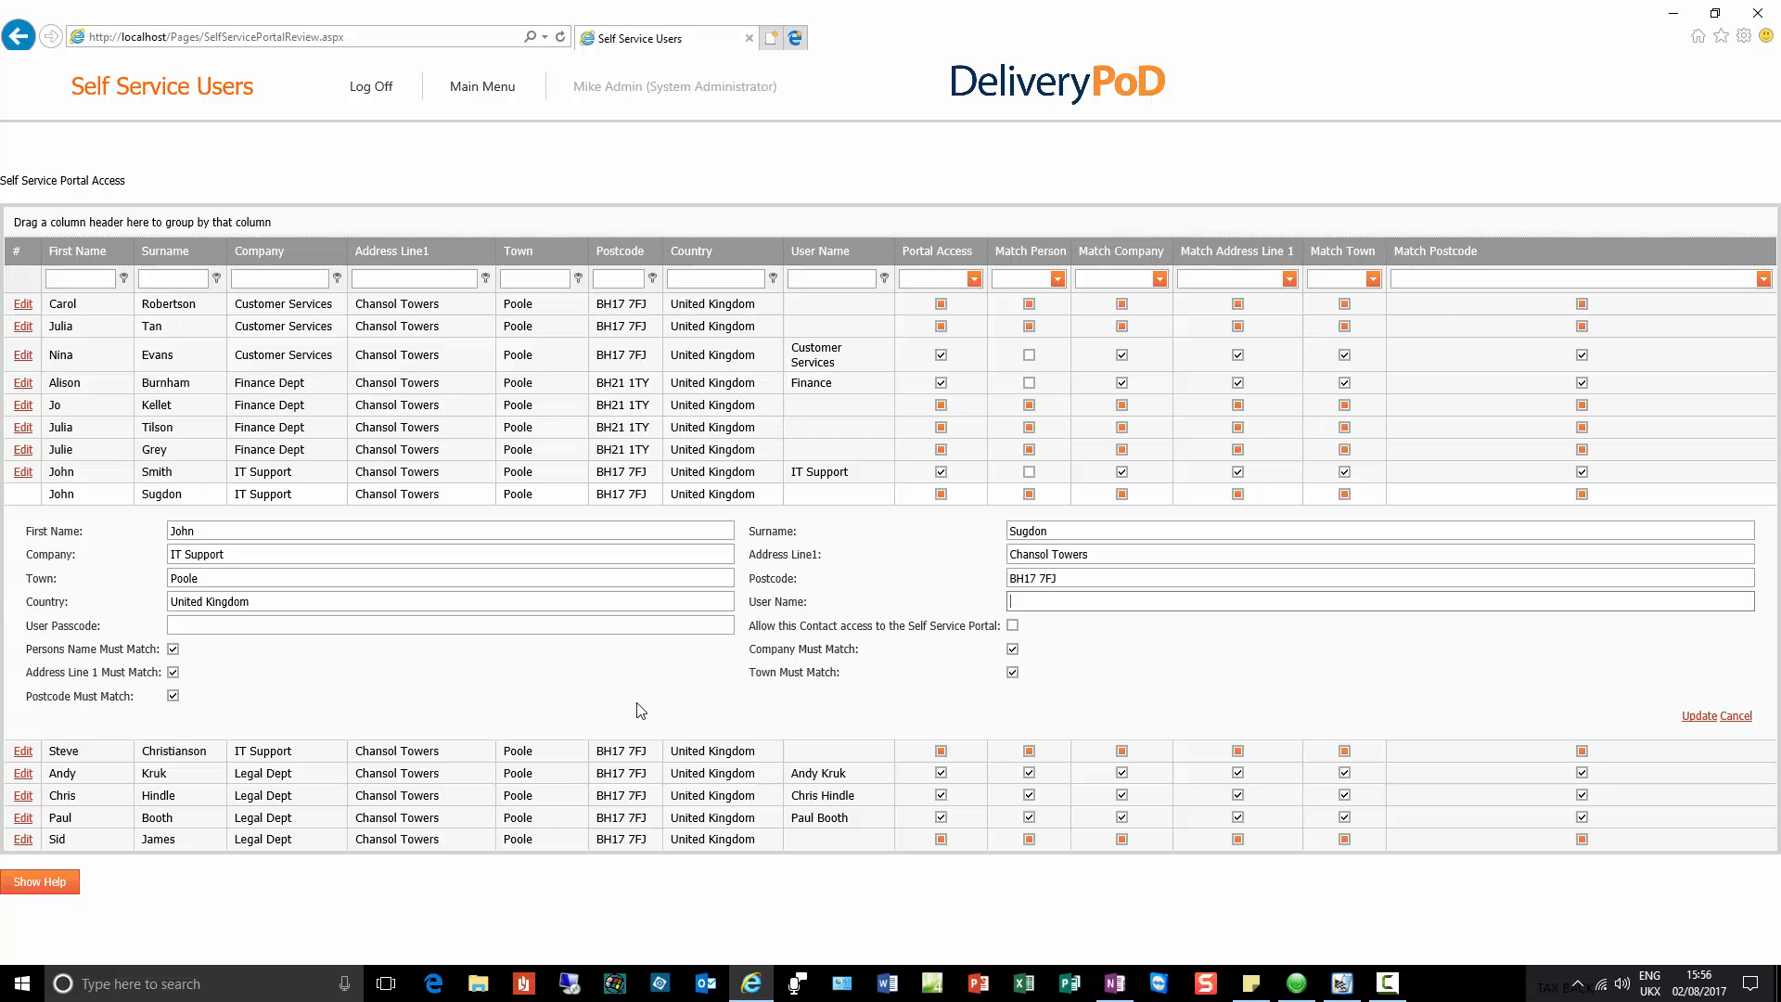
pyautogui.click(1013, 626)
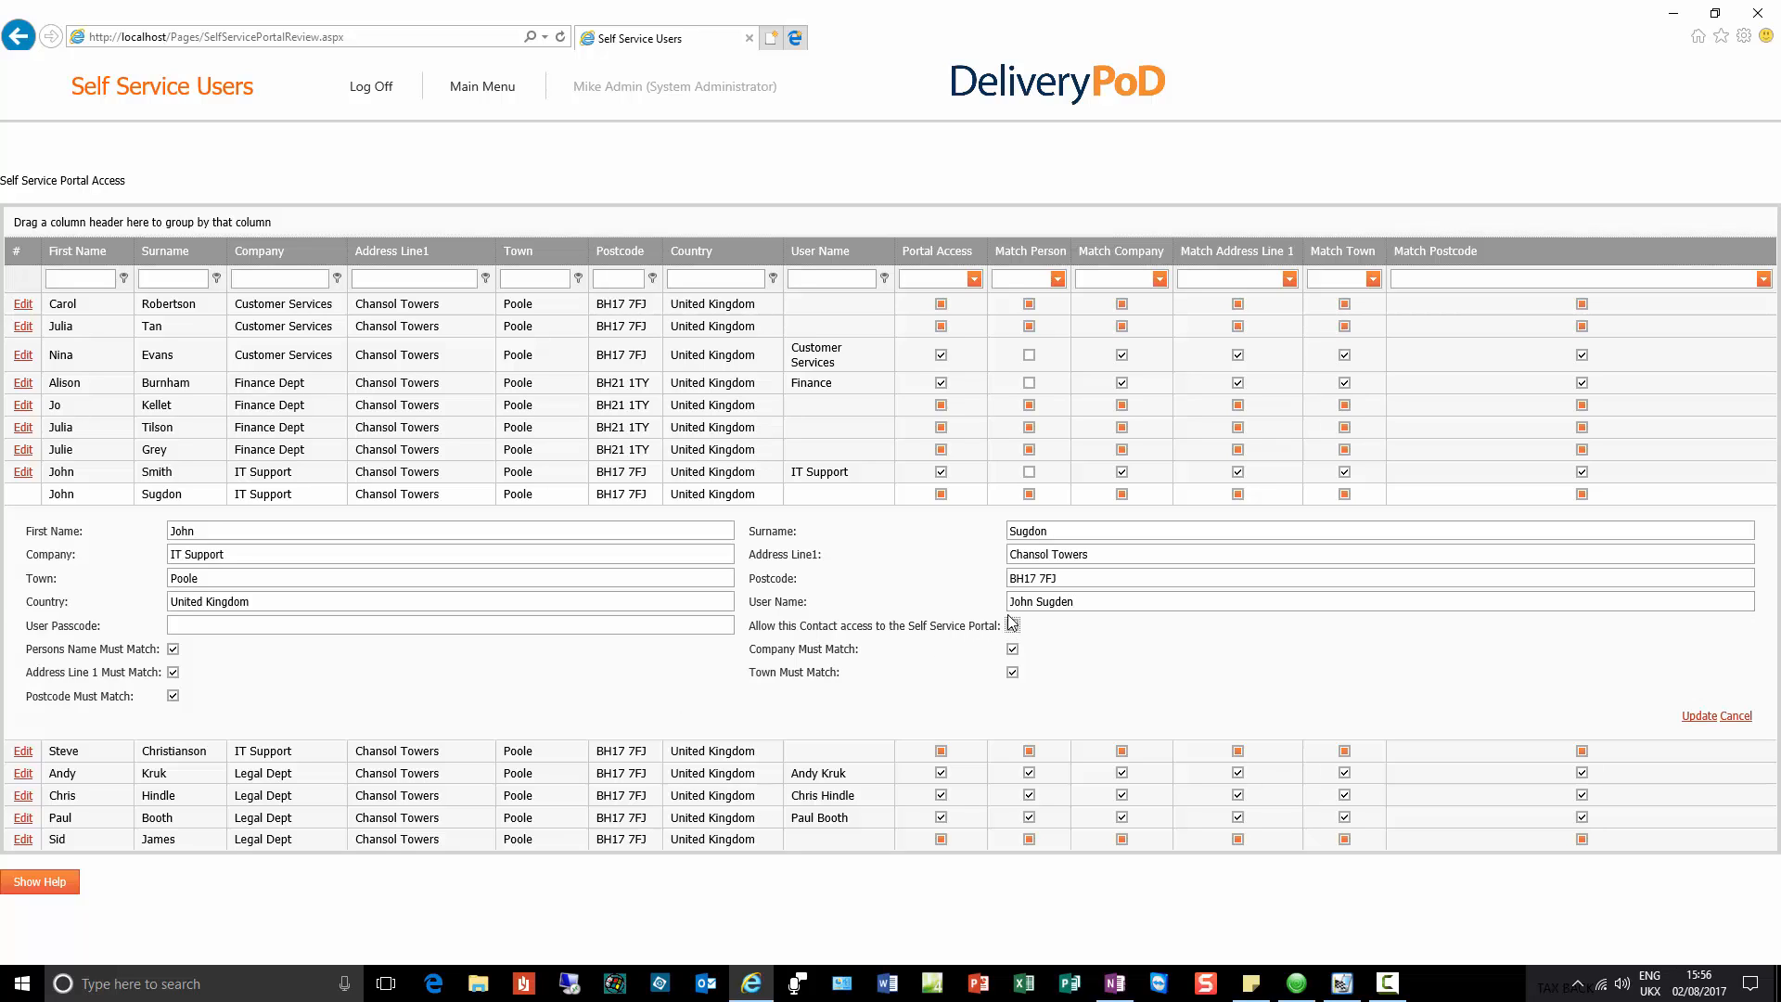
# Step: Enter the contact's user passcode and untick Persons Name Must Match
pyautogui.click(437, 624)
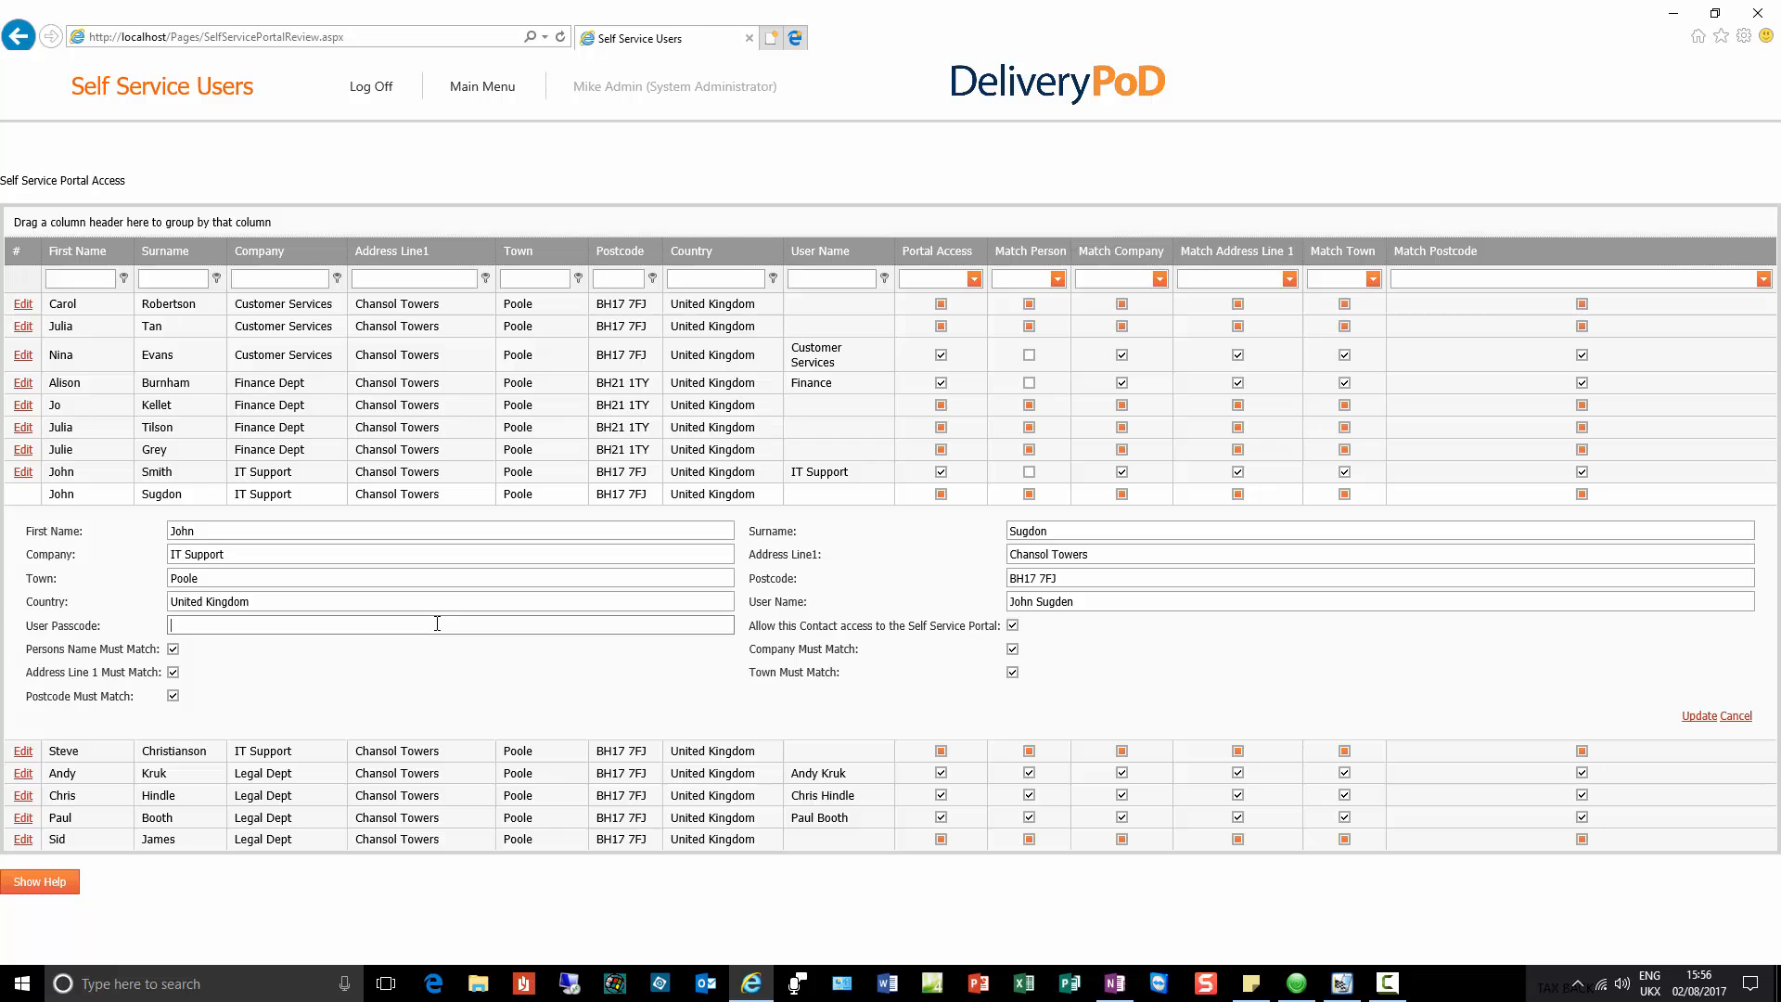
pyautogui.click(174, 649)
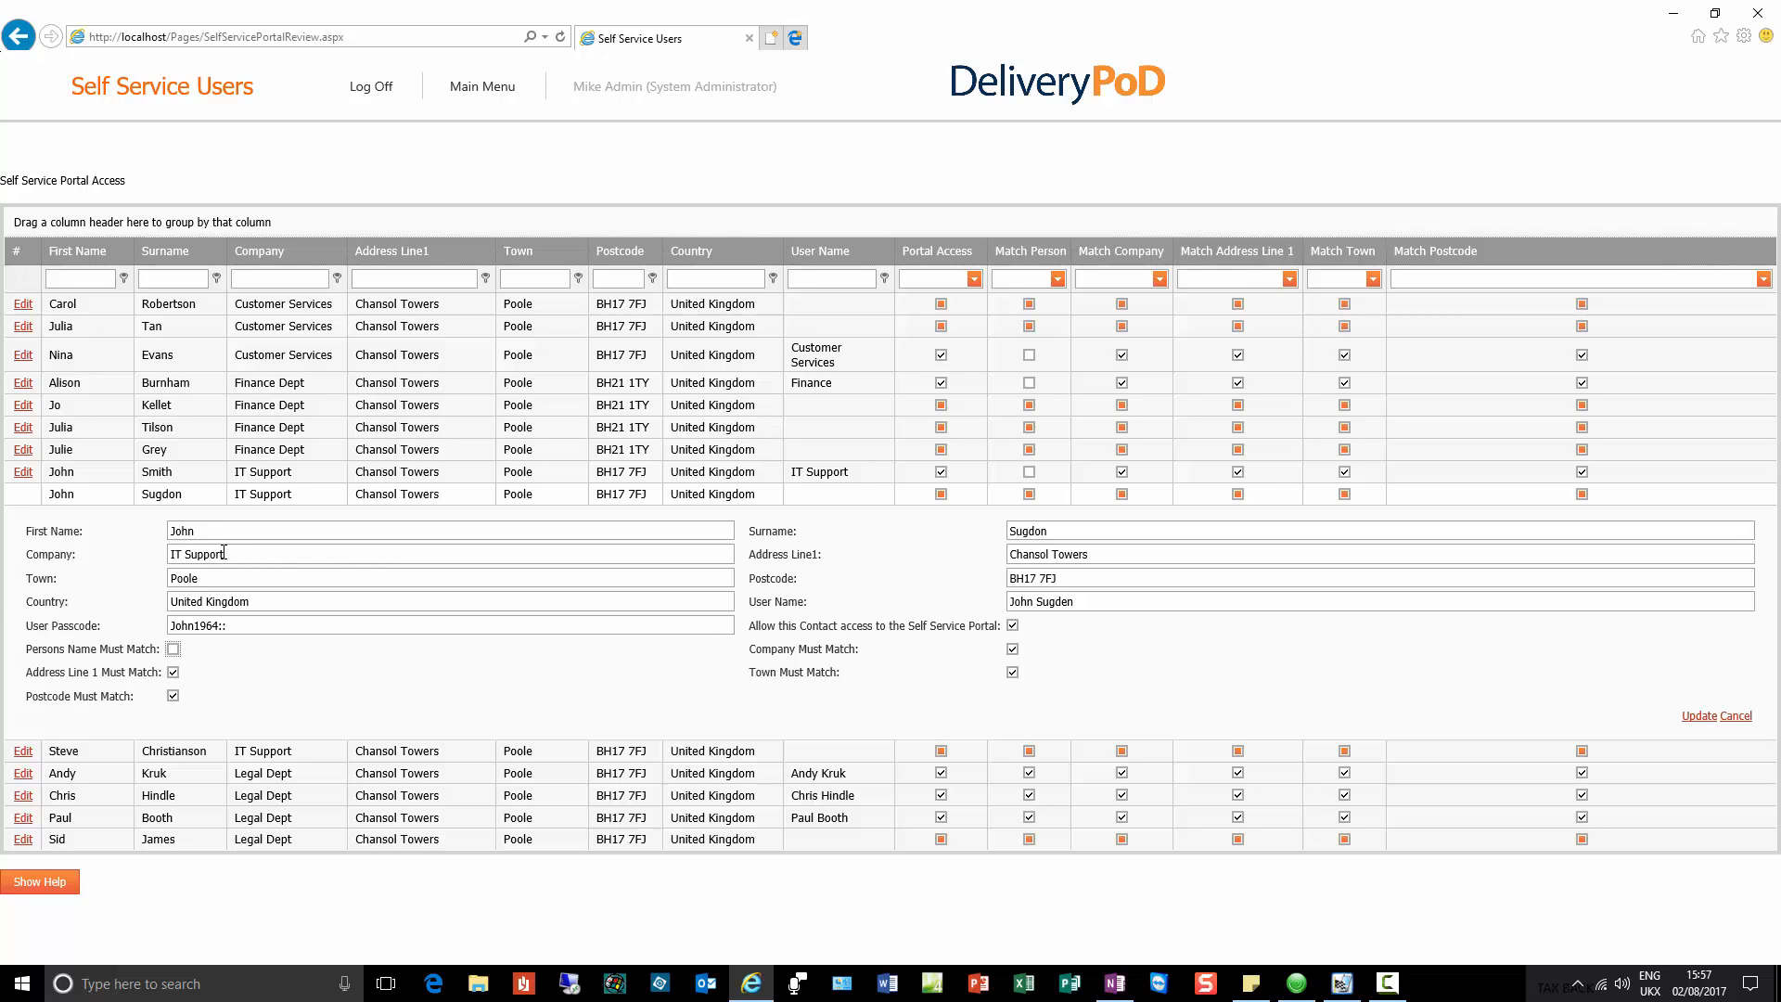
pyautogui.moveTo(224, 553); pyautogui.dragTo(159, 560)
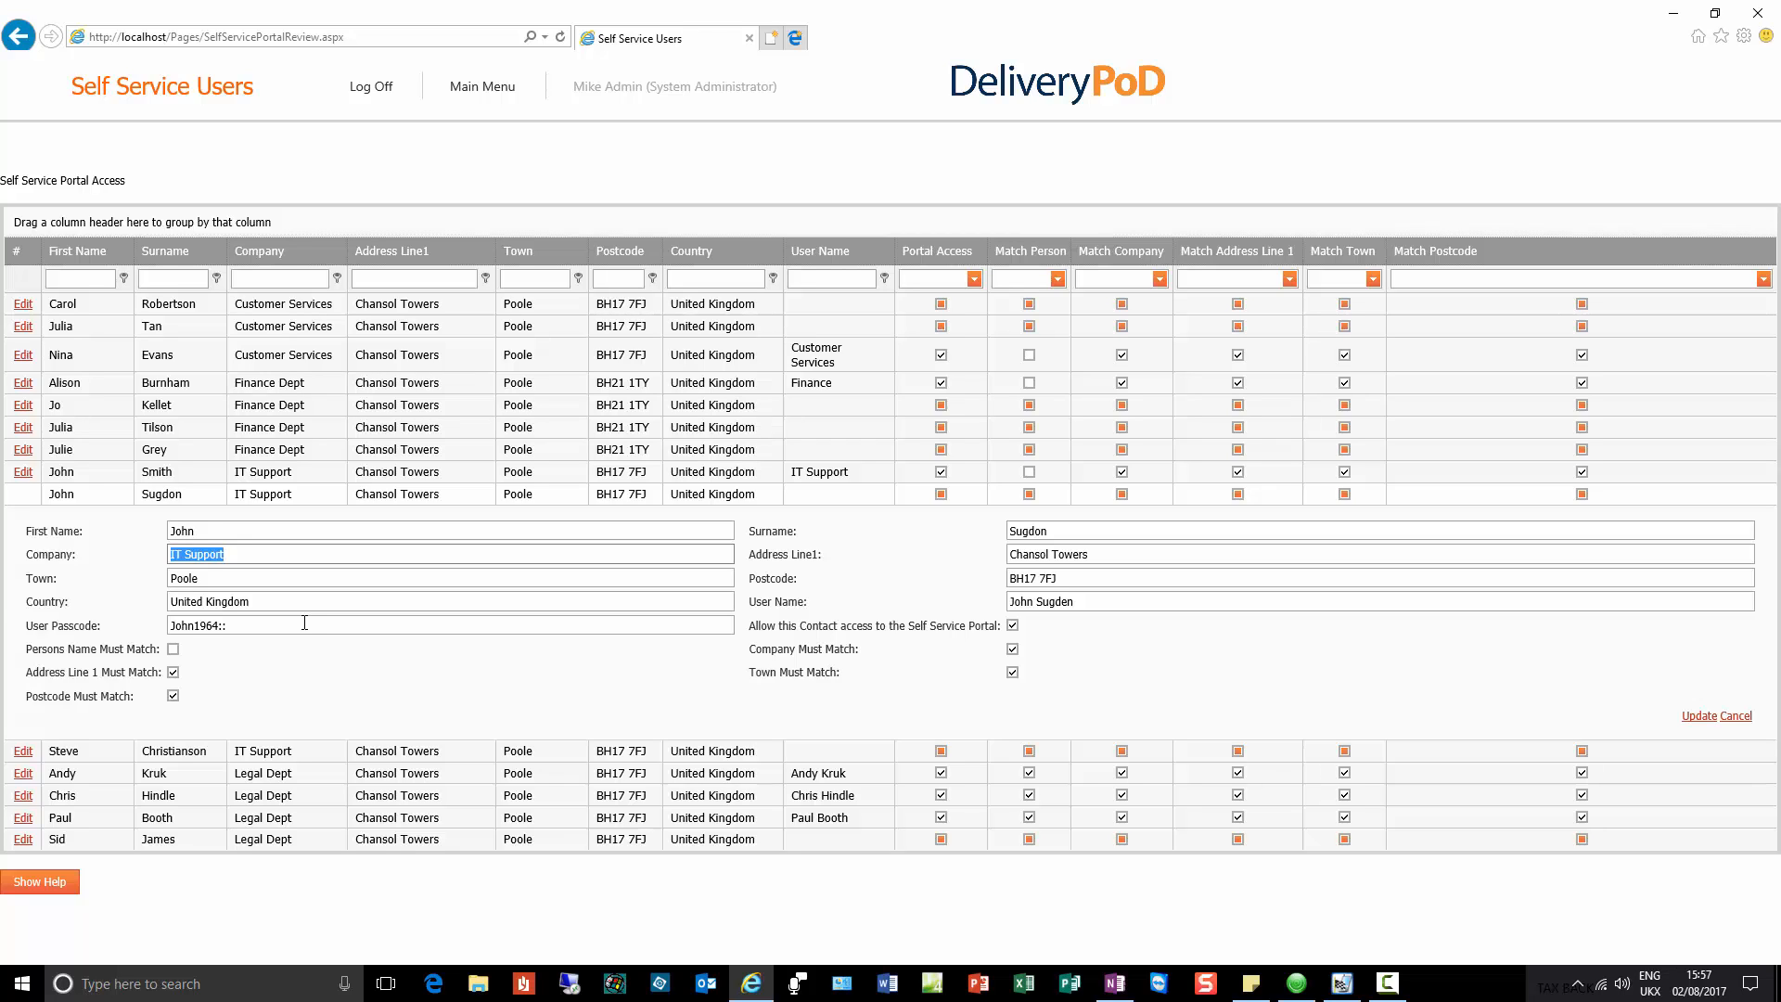
pyautogui.click(335, 711)
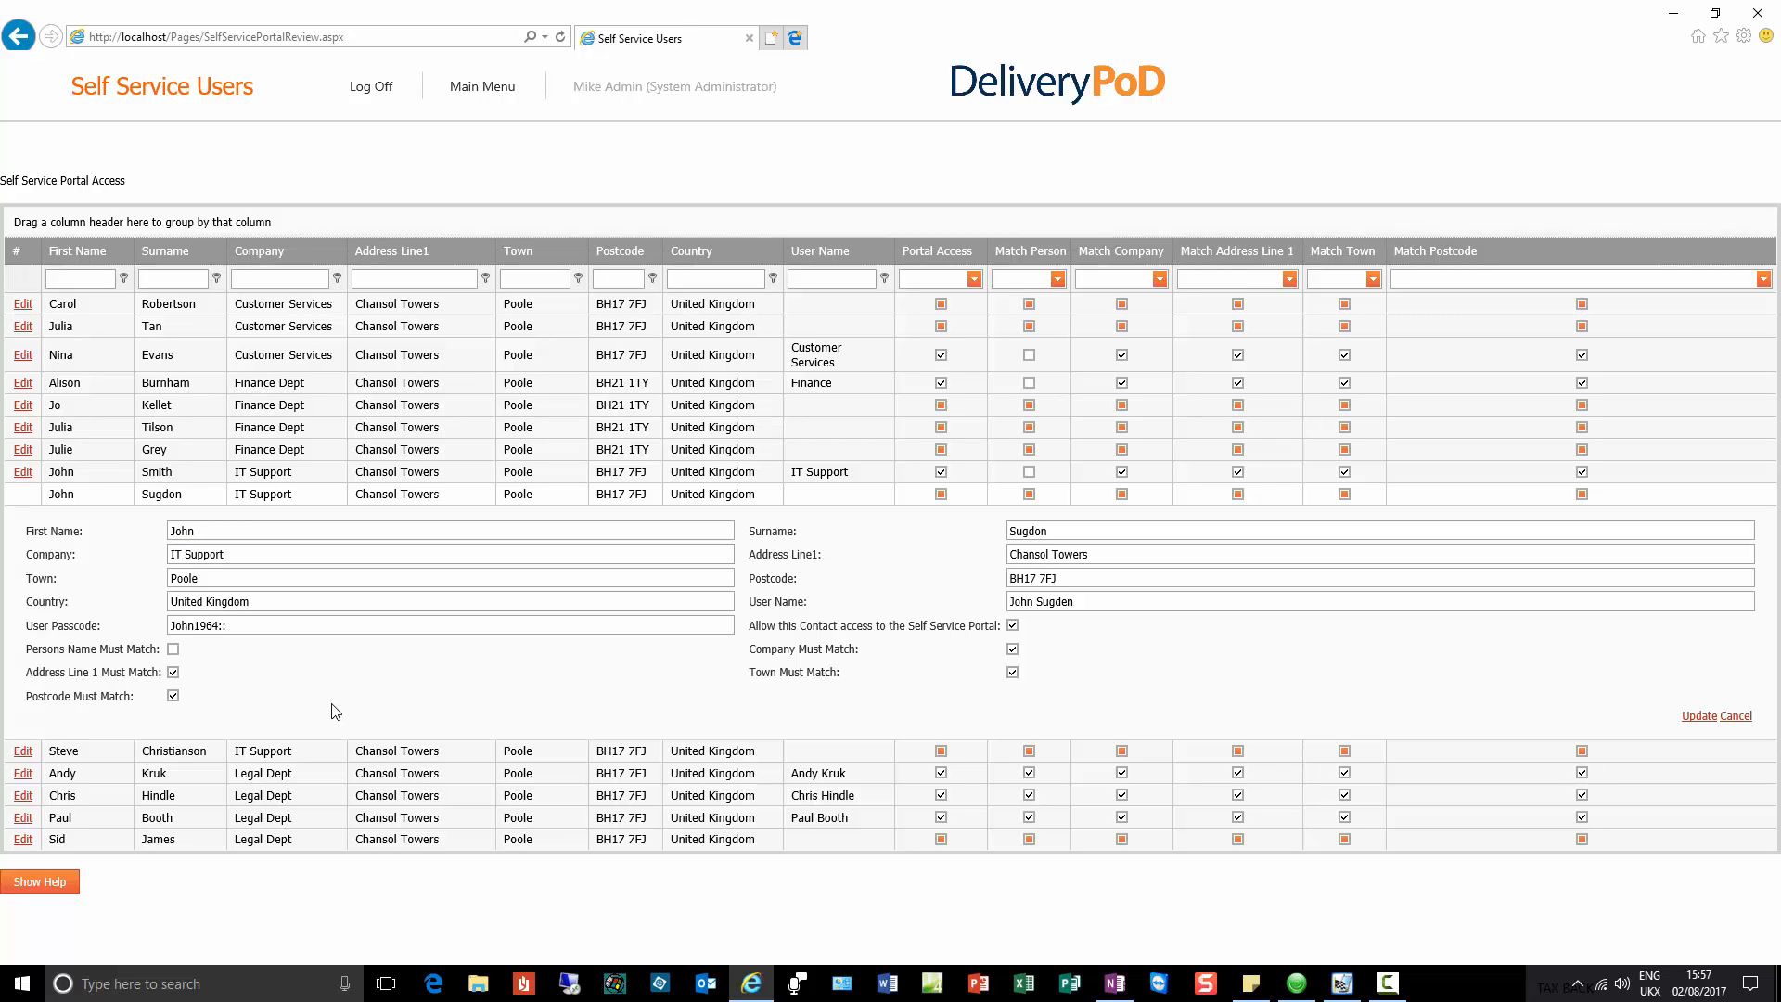